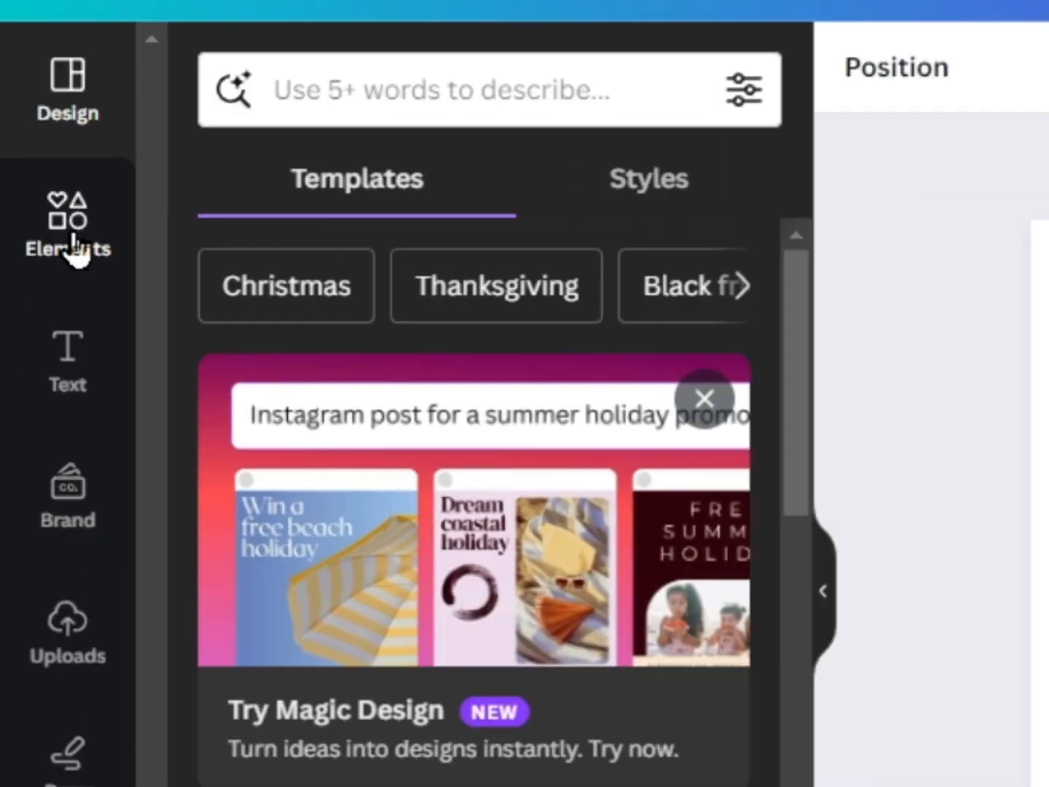
Step: Add a circle, enlarge it to nearly the page's height, and shift it partly beyond the page's left and upper edges
{"action": "left_click", "coordinate": [35, 248]}
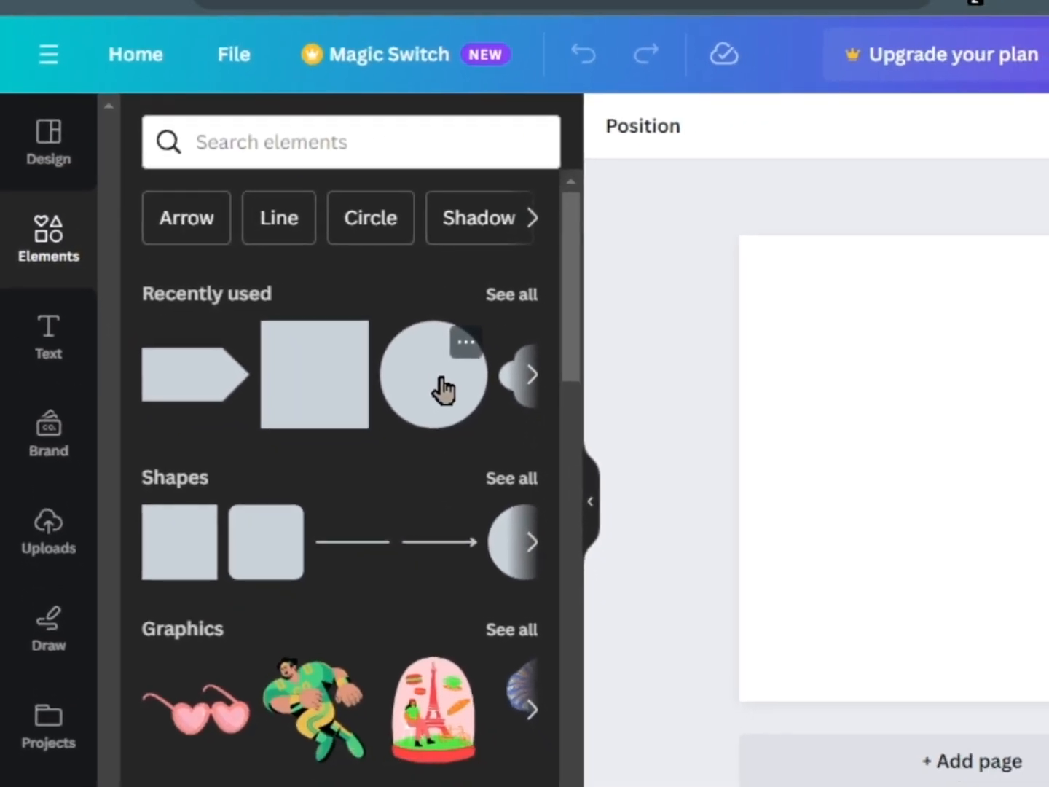
{"action": "left_click", "coordinate": [443, 390]}
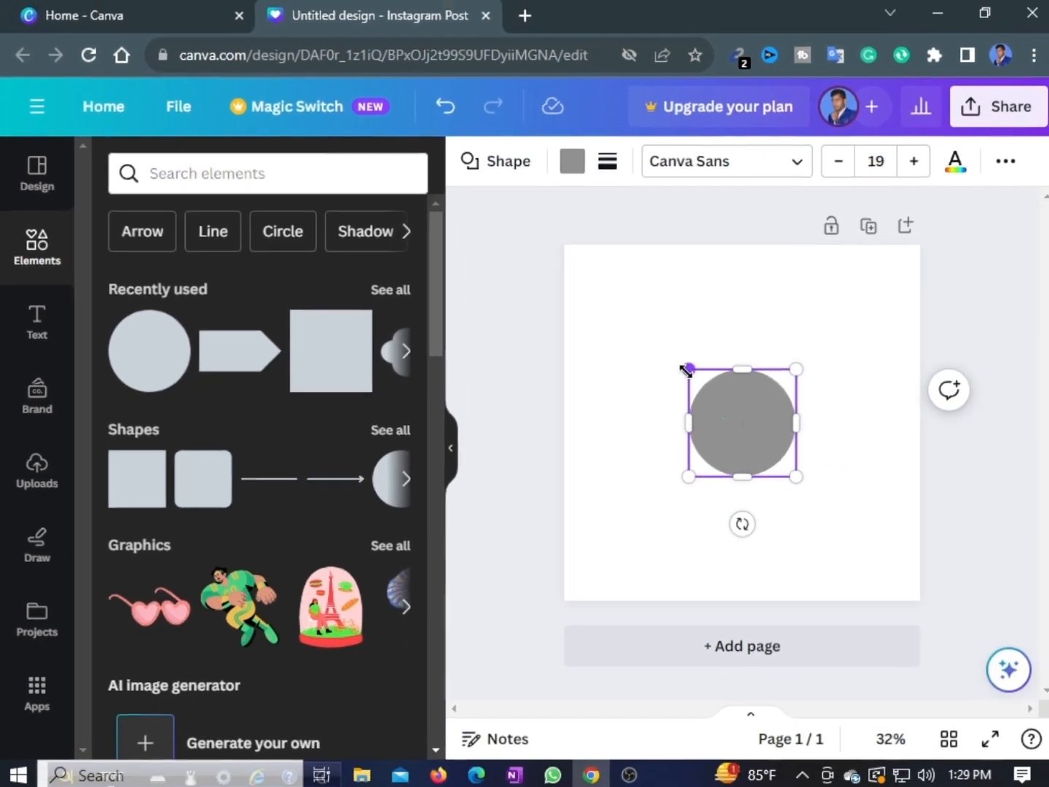
{"action": "left_click_drag", "start_coordinate": [908, 397], "coordinate": [763, 338]}
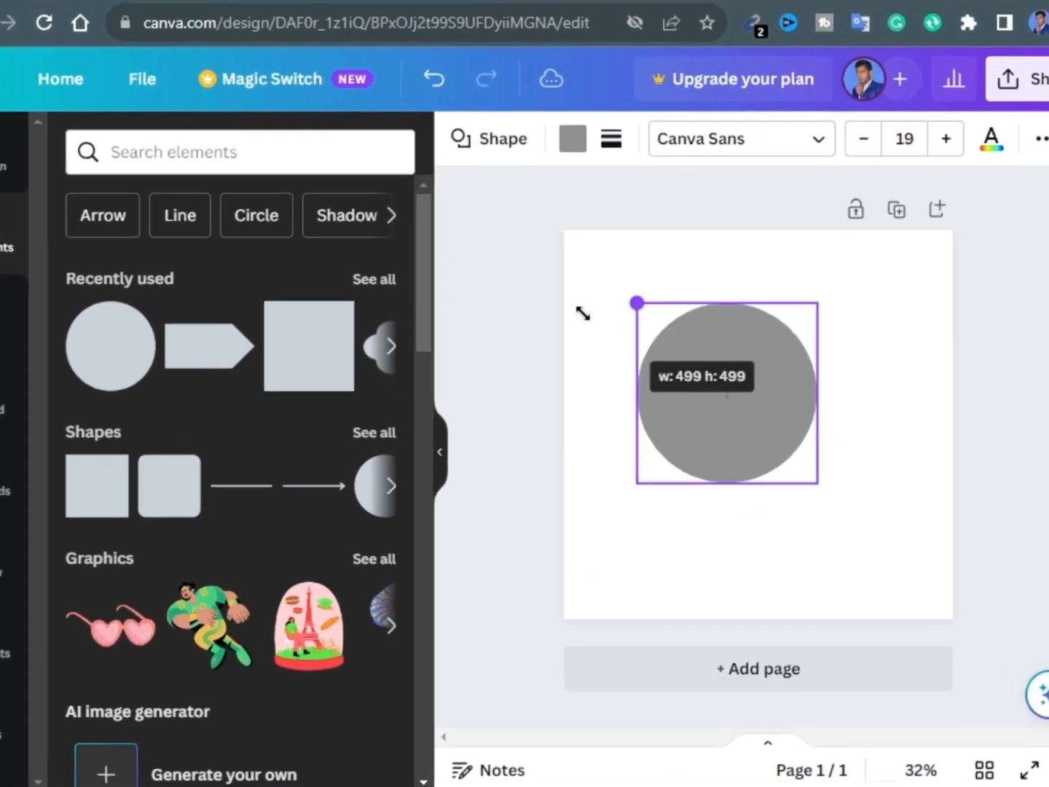
{"action": "left_click_drag", "start_coordinate": [583, 313], "coordinate": [459, 233]}
{"action": "left_click_drag", "start_coordinate": [842, 492], "coordinate": [852, 641]}
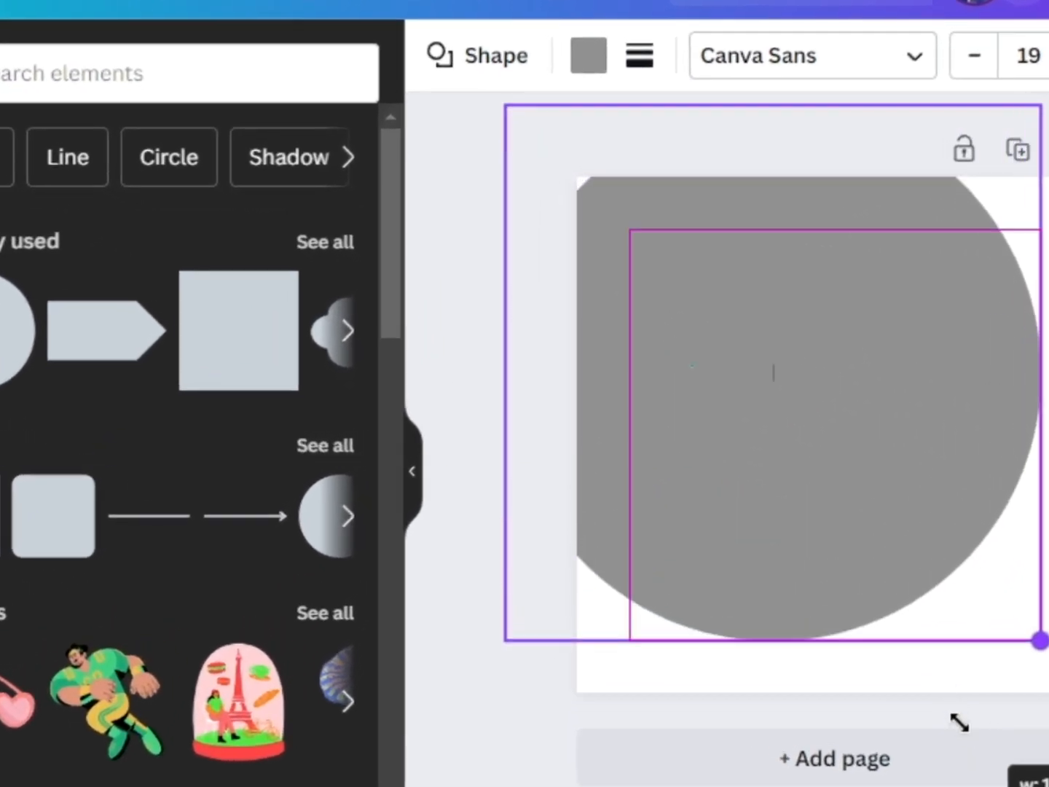
{"action": "left_click_drag", "start_coordinate": [959, 722], "coordinate": [969, 740]}
{"action": "left_click_drag", "start_coordinate": [839, 461], "coordinate": [665, 452]}
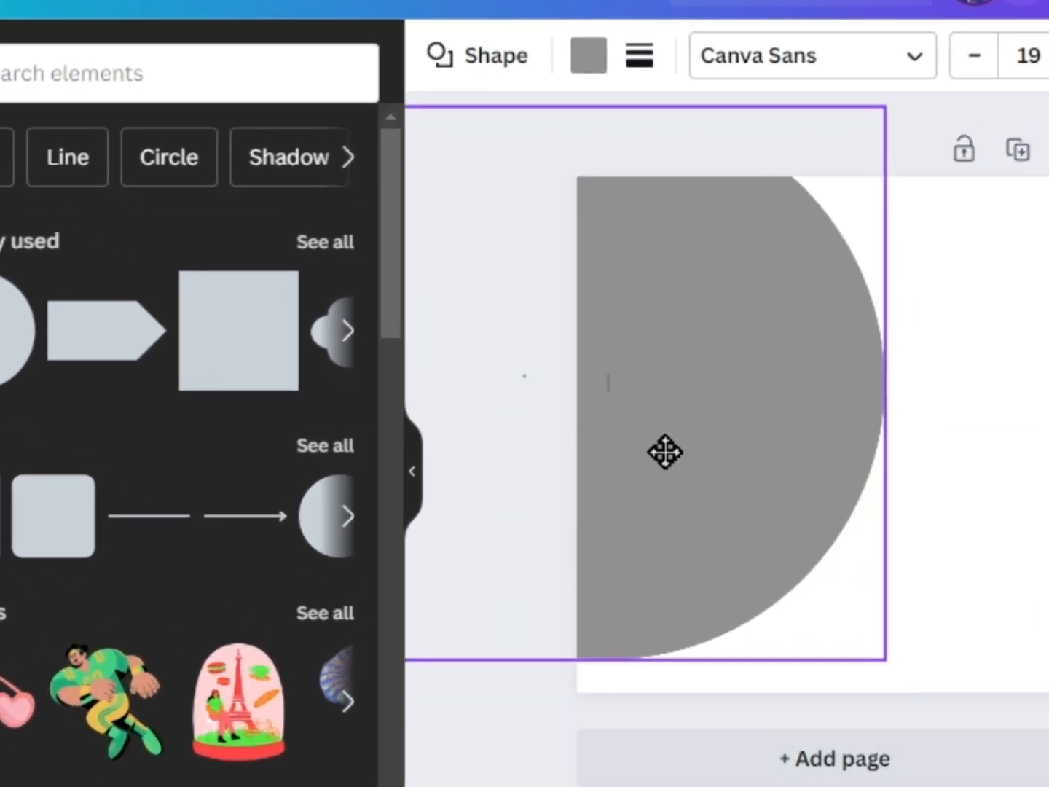
{"action": "left_click", "coordinate": [743, 785]}
{"action": "left_click", "coordinate": [735, 420]}
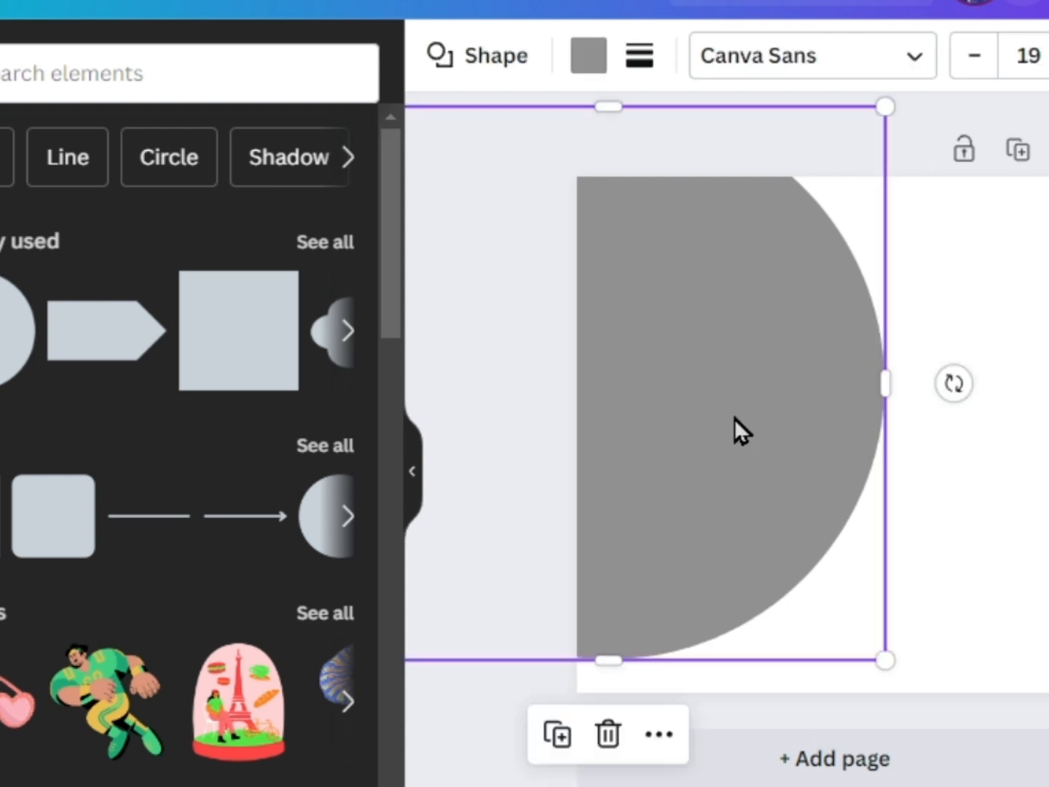
Step: Fill the circle with the light coral red from the default solid colors
{"action": "left_click", "coordinate": [592, 64]}
{"action": "scroll", "coordinate": [247, 438], "scroll_direction": "down", "scroll_amount": 4}
{"action": "left_click", "coordinate": [10, 408]}
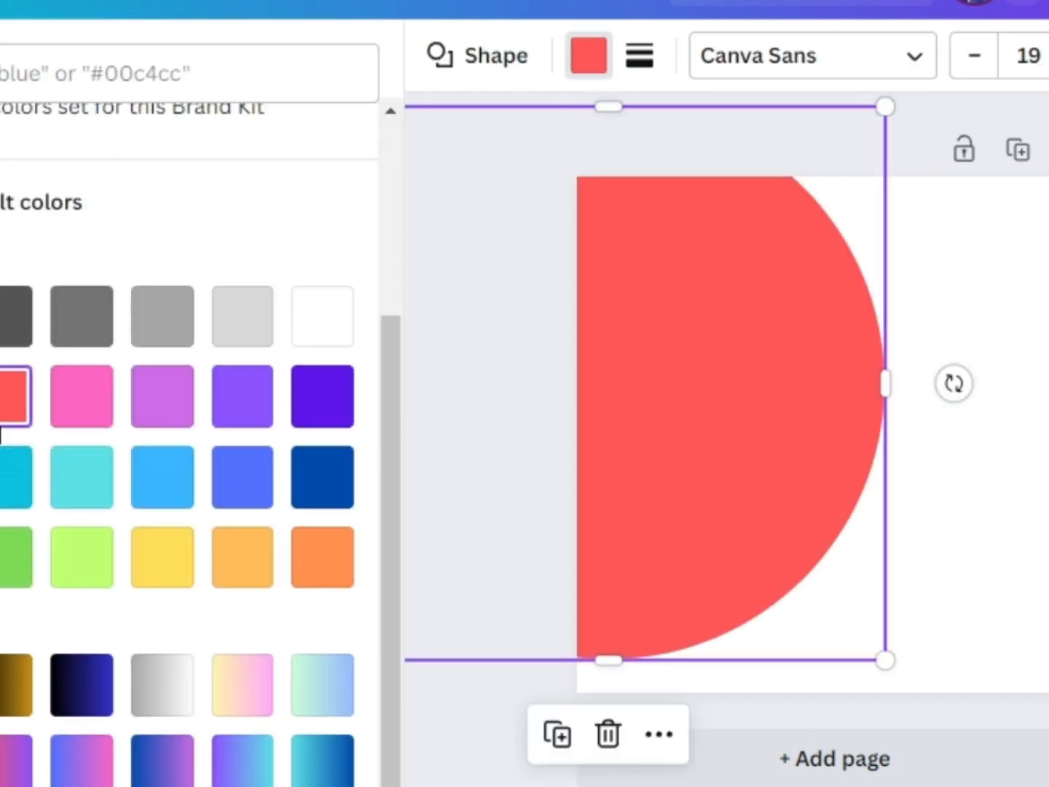
{"action": "left_click", "coordinate": [1043, 437]}
{"action": "left_click", "coordinate": [917, 578]}
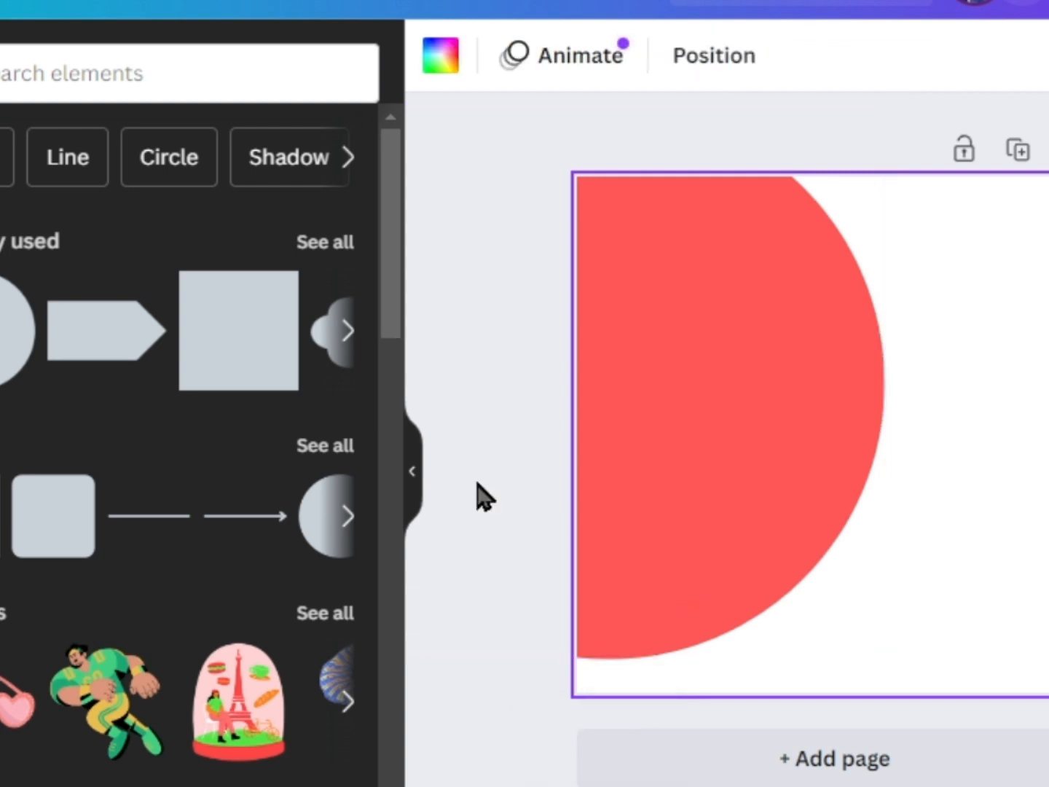
Step: Add a cloud shape over the circle and fill it with the default bright red
{"action": "left_click", "coordinate": [332, 388]}
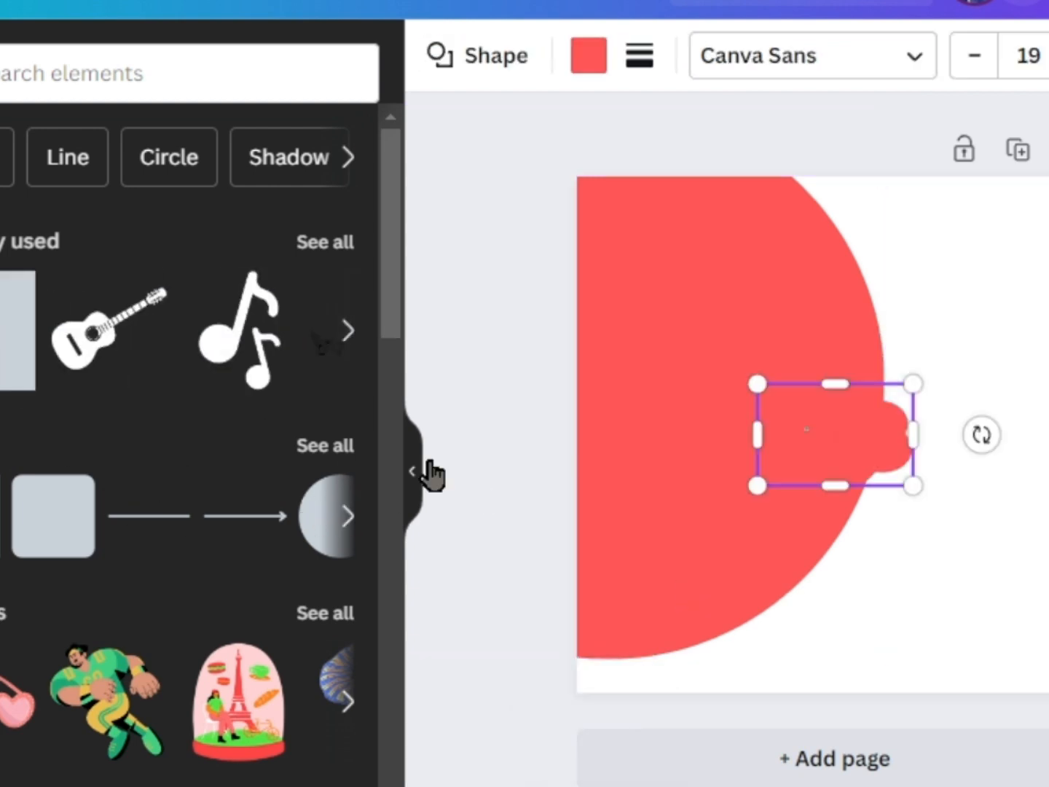
{"action": "left_click", "coordinate": [589, 59]}
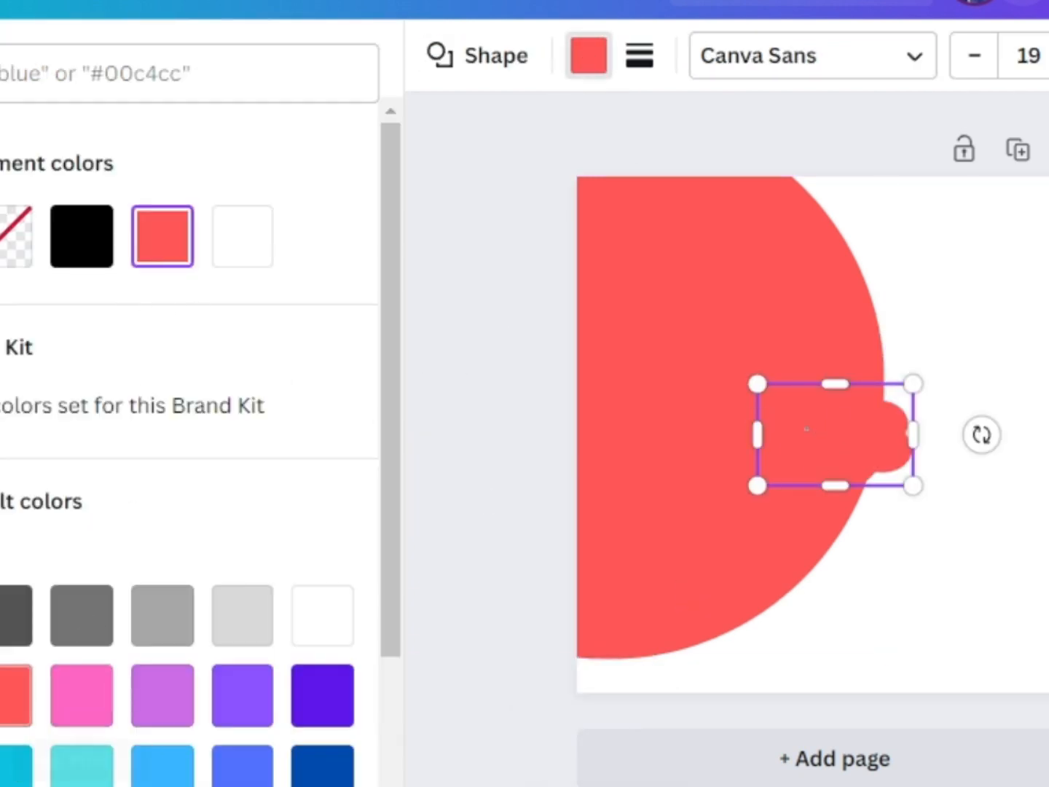
{"action": "left_click", "coordinate": [17, 695]}
Step: Enlarge the red cloud well beyond the page width and position it across the lower half of the page
{"action": "left_click_drag", "start_coordinate": [839, 455], "coordinate": [687, 629]}
{"action": "left_click_drag", "start_coordinate": [764, 557], "coordinate": [1048, 252]}
{"action": "left_click_drag", "start_coordinate": [607, 445], "coordinate": [233, 576]}
{"action": "left_click_drag", "start_coordinate": [676, 617], "coordinate": [676, 786]}
{"action": "left_click_drag", "start_coordinate": [798, 489], "coordinate": [754, 631]}
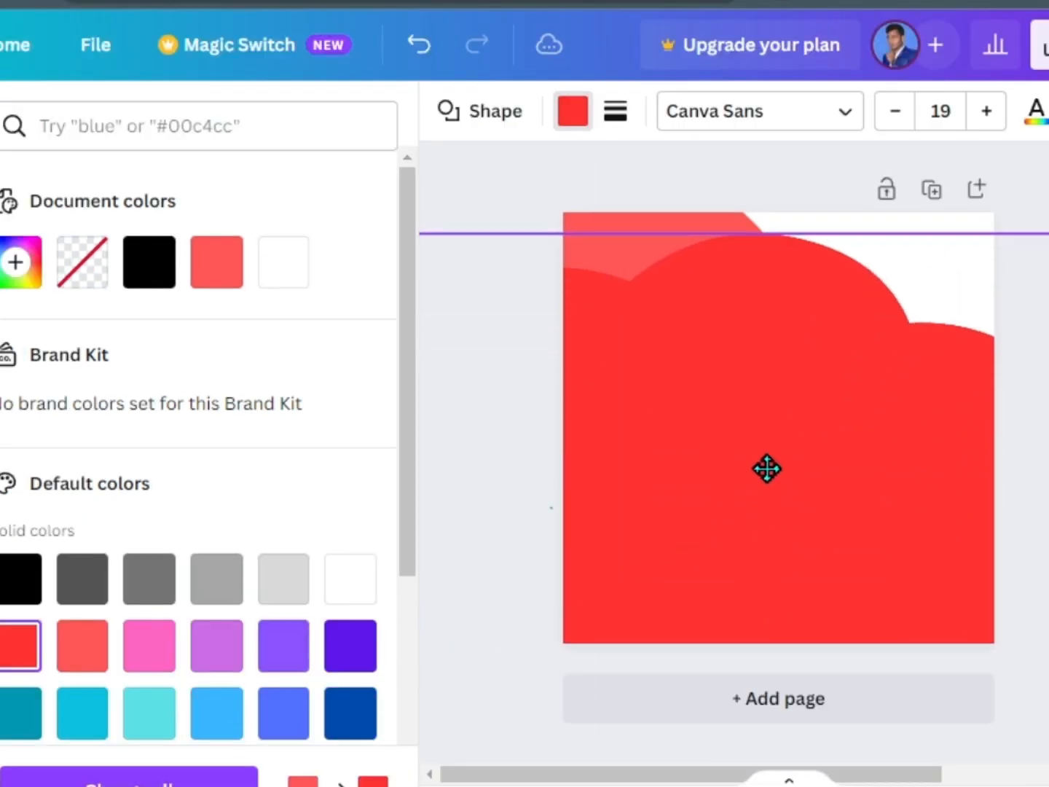
{"action": "scroll", "coordinate": [831, 666], "scroll_direction": "down", "scroll_amount": 1}
{"action": "scroll", "coordinate": [831, 665], "scroll_direction": "up", "scroll_amount": 1}
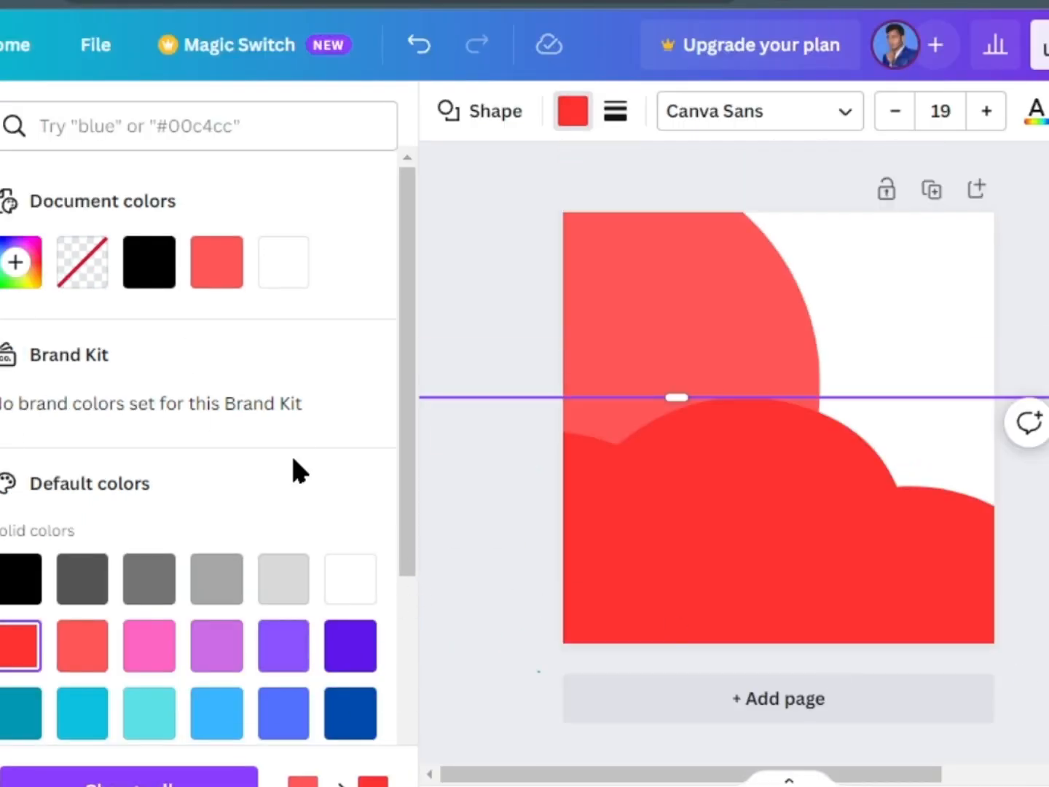
Step: Rotate the red cloud counterclockwise, resize it, and lower it so its bumps rise toward the page's right edge
{"action": "left_click", "coordinate": [574, 112]}
{"action": "left_click", "coordinate": [424, 472]}
{"action": "left_click_drag", "start_coordinate": [922, 669], "coordinate": [915, 391]}
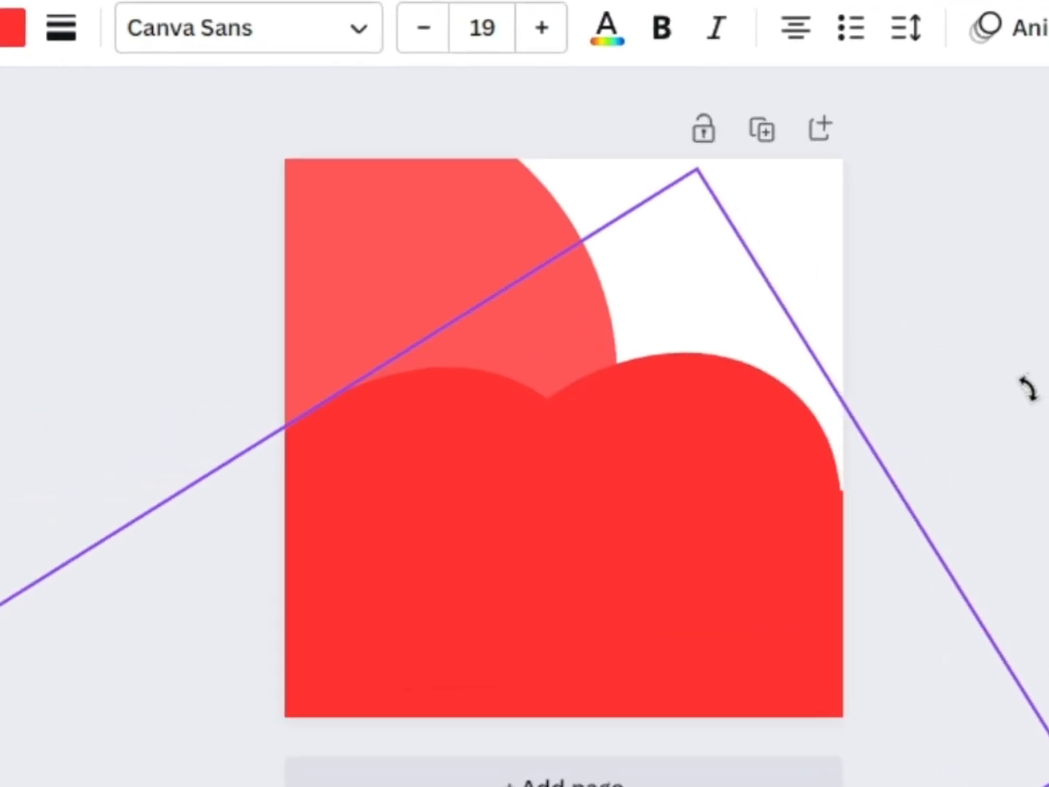
{"action": "left_click_drag", "start_coordinate": [1028, 390], "coordinate": [1017, 370]}
{"action": "left_click_drag", "start_coordinate": [618, 550], "coordinate": [643, 652]}
{"action": "left_click_drag", "start_coordinate": [962, 521], "coordinate": [895, 437]}
{"action": "left_click_drag", "start_coordinate": [838, 481], "coordinate": [904, 415]}
{"action": "left_click_drag", "start_coordinate": [684, 495], "coordinate": [791, 619]}
{"action": "scroll", "coordinate": [744, 675], "scroll_direction": "down", "scroll_amount": 5}
{"action": "scroll", "coordinate": [790, 618], "scroll_direction": "up", "scroll_amount": 5}
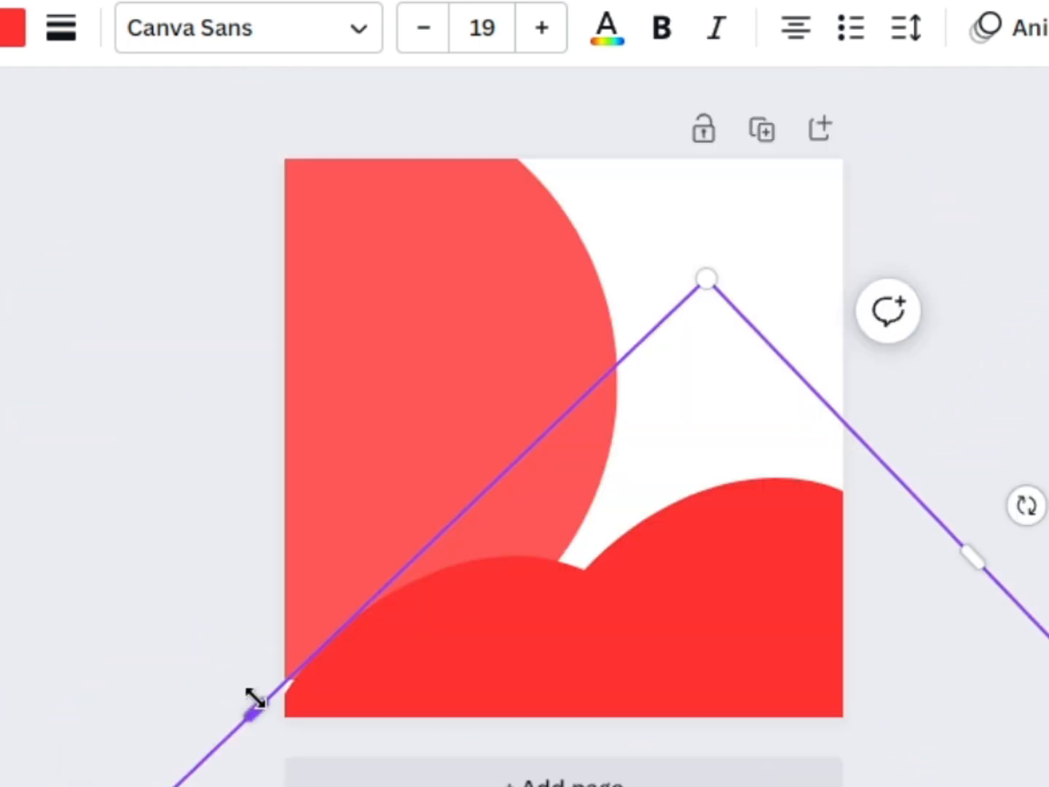
Step: Adjust the rotated cloud's proportions and move it up and to the left until it covers the page's bottom edge
{"action": "mouse_move", "coordinate": [257, 708]}
{"action": "left_mouse_down"}
{"action": "mouse_move", "coordinate": [245, 694]}
{"action": "mouse_move", "coordinate": [253, 705]}
{"action": "left_mouse_up"}
{"action": "scroll", "coordinate": [376, 678], "scroll_direction": "down", "scroll_amount": 5}
{"action": "left_click_drag", "start_coordinate": [79, 771], "coordinate": [211, 646]}
{"action": "scroll", "coordinate": [292, 653], "scroll_direction": "up", "scroll_amount": 5}
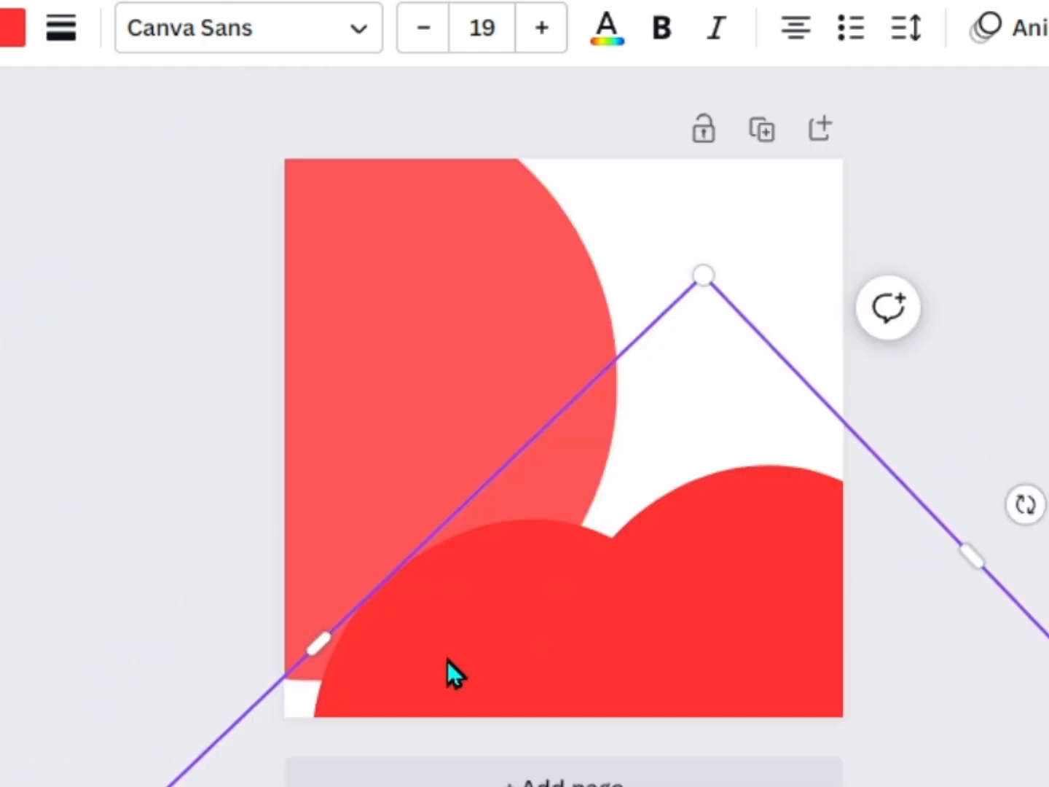
{"action": "left_click_drag", "start_coordinate": [450, 655], "coordinate": [426, 623]}
{"action": "scroll", "coordinate": [313, 593], "scroll_direction": "down", "scroll_amount": 5}
{"action": "left_click_drag", "start_coordinate": [187, 555], "coordinate": [89, 659]}
{"action": "scroll", "coordinate": [271, 629], "scroll_direction": "up", "scroll_amount": 5}
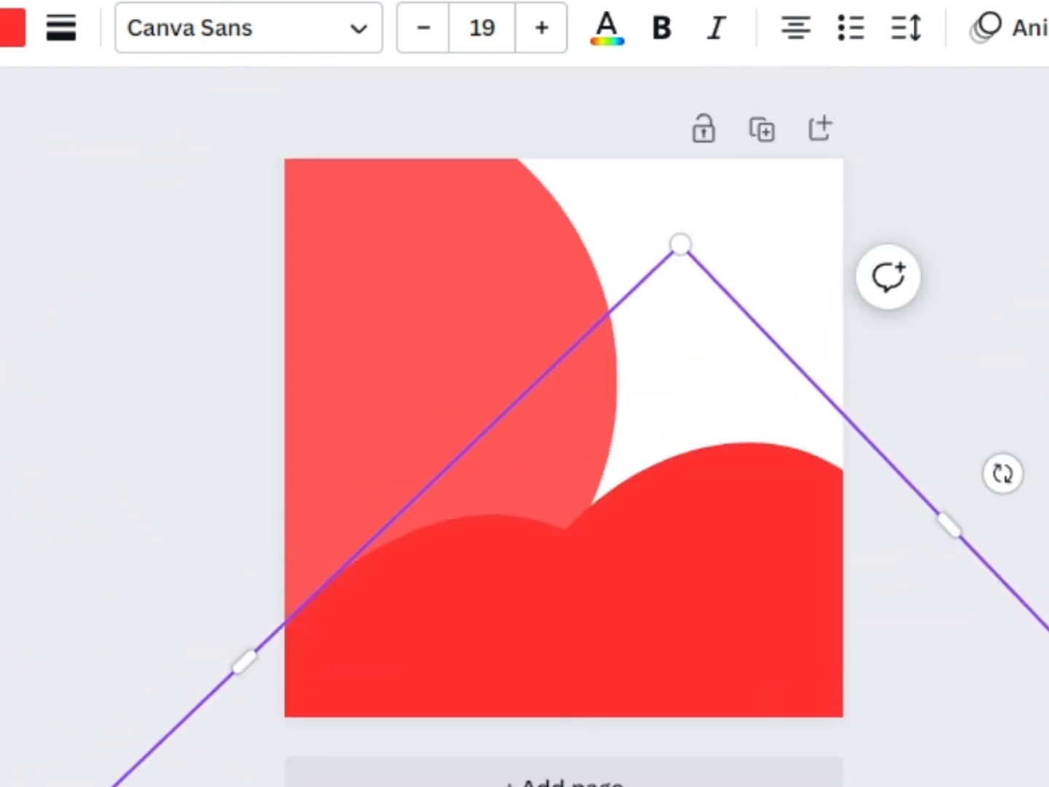
Step: Fine-tune the red cloud's size and angle, and reposition it along the lower part of the page
{"action": "left_click_drag", "start_coordinate": [680, 244], "coordinate": [688, 216]}
{"action": "left_click_drag", "start_coordinate": [962, 500], "coordinate": [1047, 379]}
{"action": "left_click_drag", "start_coordinate": [780, 527], "coordinate": [670, 674]}
Step: Stretch the coral circle to about 1,438 high and widen it past the page's left edge
{"action": "left_click", "coordinate": [489, 502]}
{"action": "left_click_drag", "start_coordinate": [321, 688], "coordinate": [342, 786]}
{"action": "left_click_drag", "start_coordinate": [19, 455], "coordinate": [0, 466]}
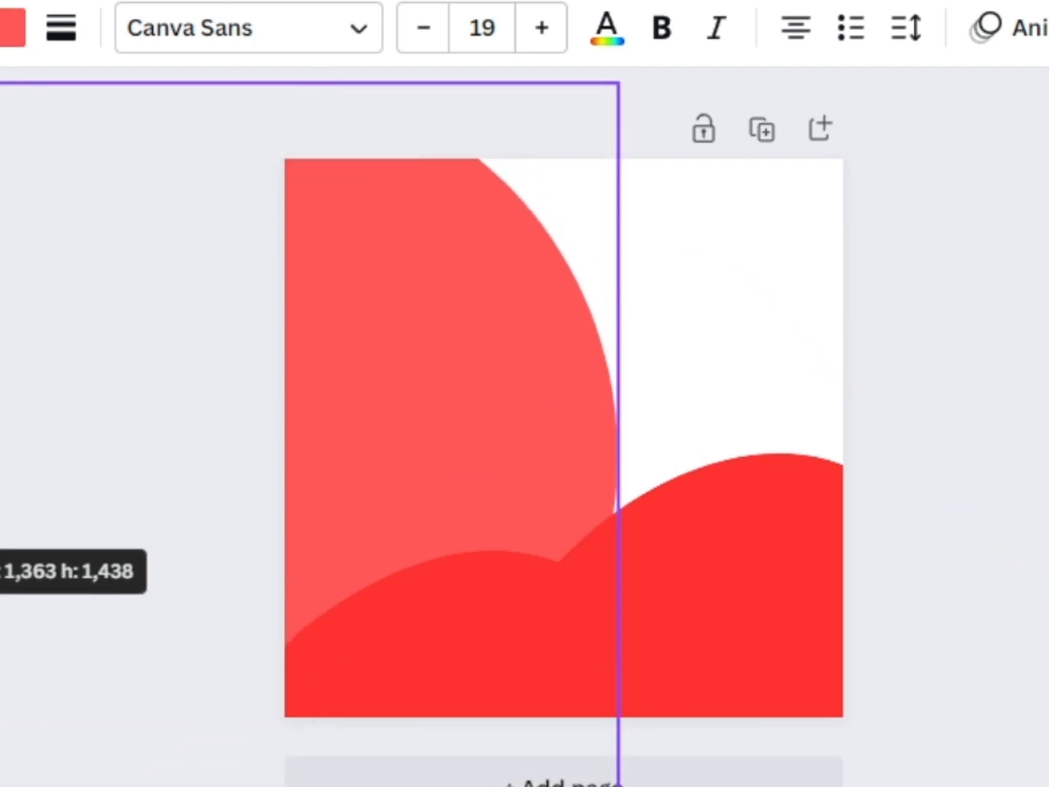
{"action": "left_click", "coordinate": [874, 666]}
Step: Adjust the coral circle's width and position, and fine-tune the red cloud's angle and placement against it
{"action": "left_click_drag", "start_coordinate": [982, 537], "coordinate": [1029, 449]}
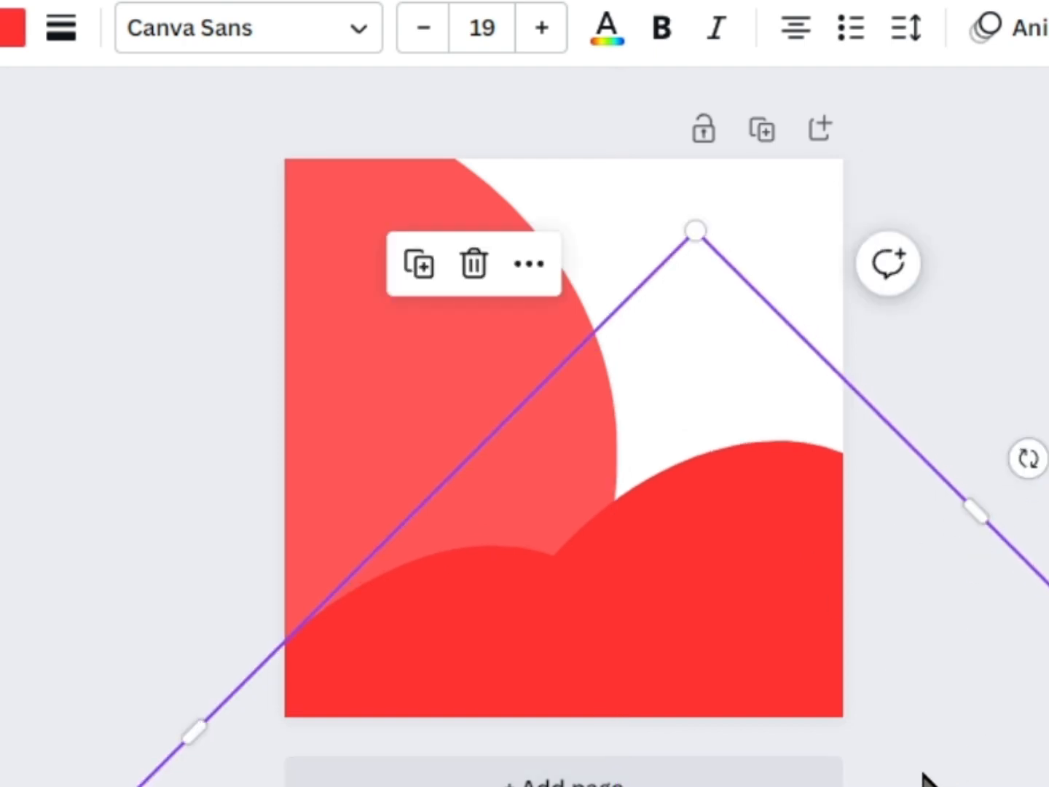
{"action": "left_click", "coordinate": [494, 430]}
{"action": "left_click_drag", "start_coordinate": [620, 456], "coordinate": [547, 456]}
{"action": "left_click_drag", "start_coordinate": [426, 430], "coordinate": [476, 436]}
{"action": "left_click_drag", "start_coordinate": [758, 600], "coordinate": [735, 607]}
{"action": "left_click_drag", "start_coordinate": [1013, 455], "coordinate": [1006, 446]}
{"action": "left_click", "coordinate": [1019, 387]}
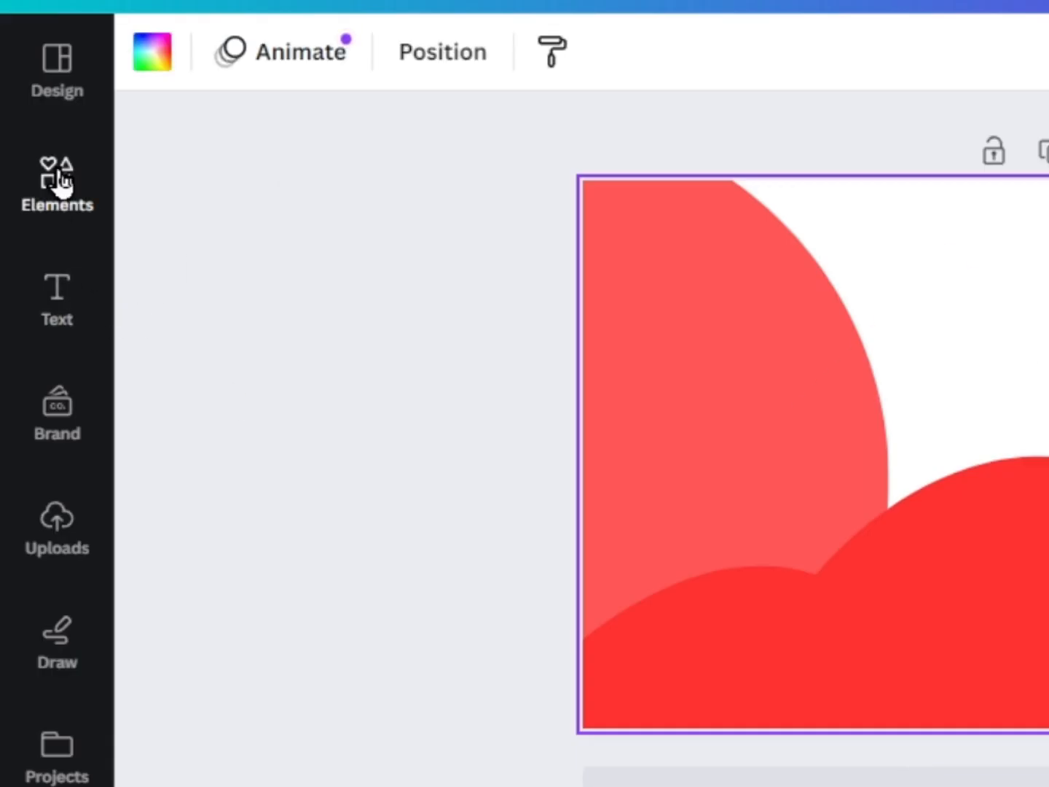
Step: Add a square and resize it to about 985 by 866 over the page's upper right area
{"action": "left_click", "coordinate": [61, 182]}
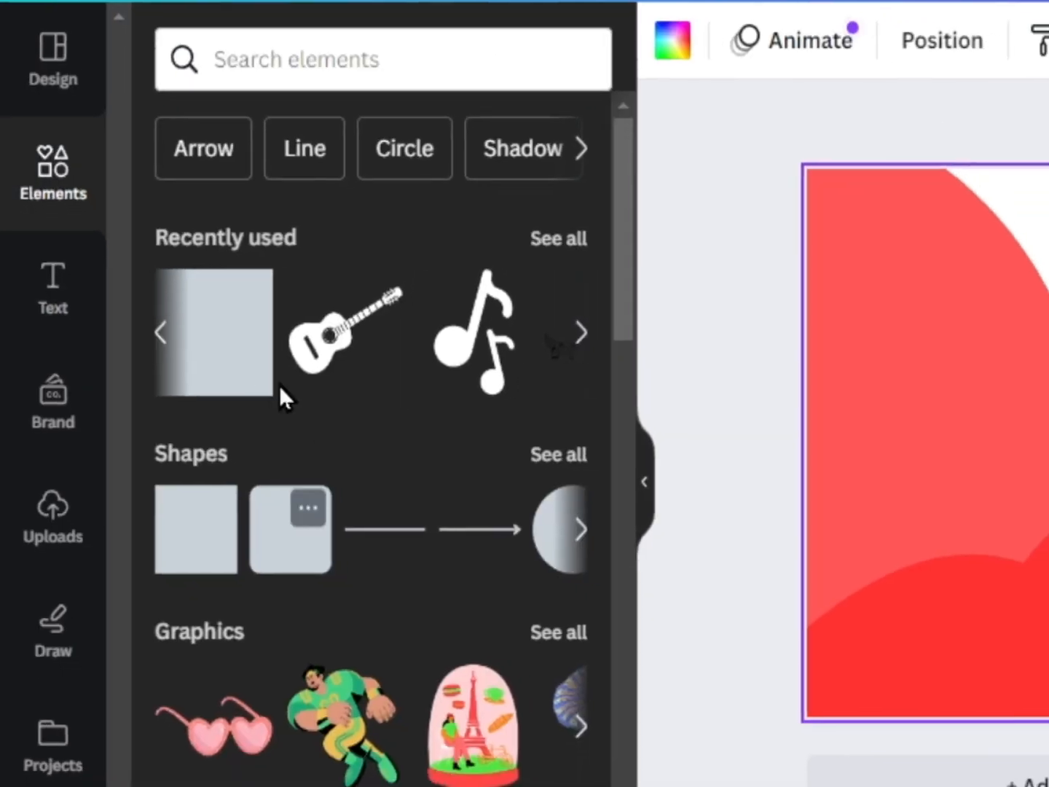
{"action": "left_click", "coordinate": [194, 529]}
{"action": "left_click", "coordinate": [673, 379]}
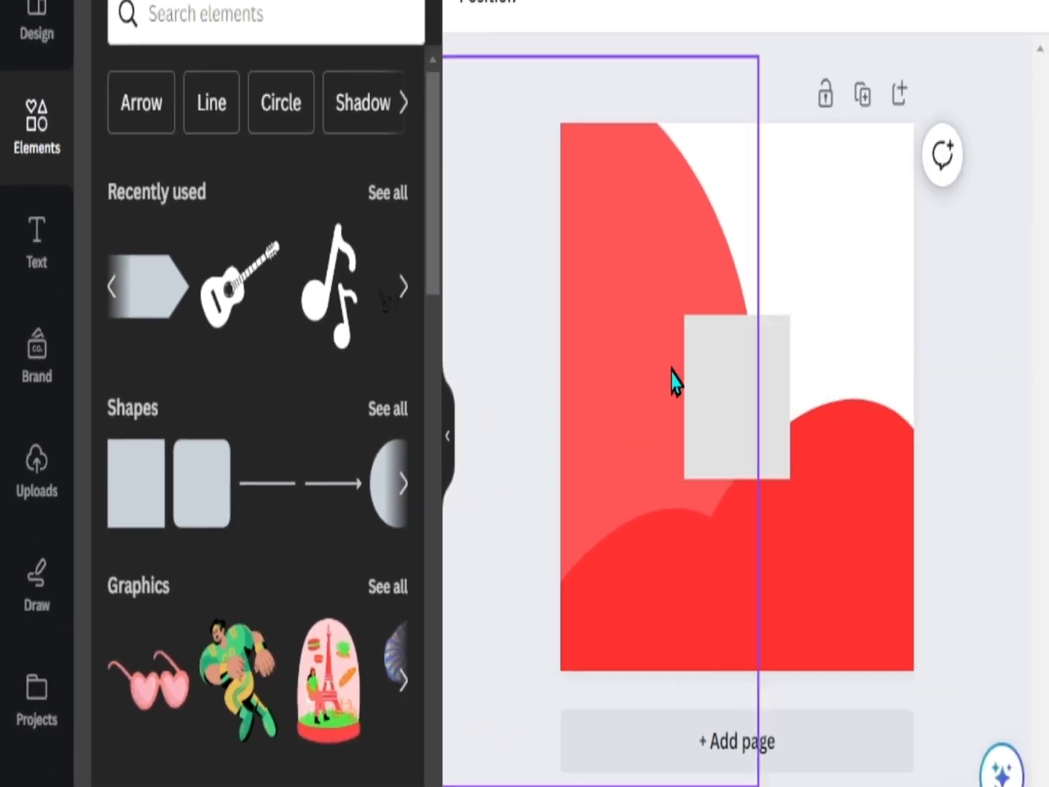
{"action": "left_click_drag", "start_coordinate": [712, 362], "coordinate": [766, 222]}
{"action": "left_click_drag", "start_coordinate": [739, 176], "coordinate": [609, 80]}
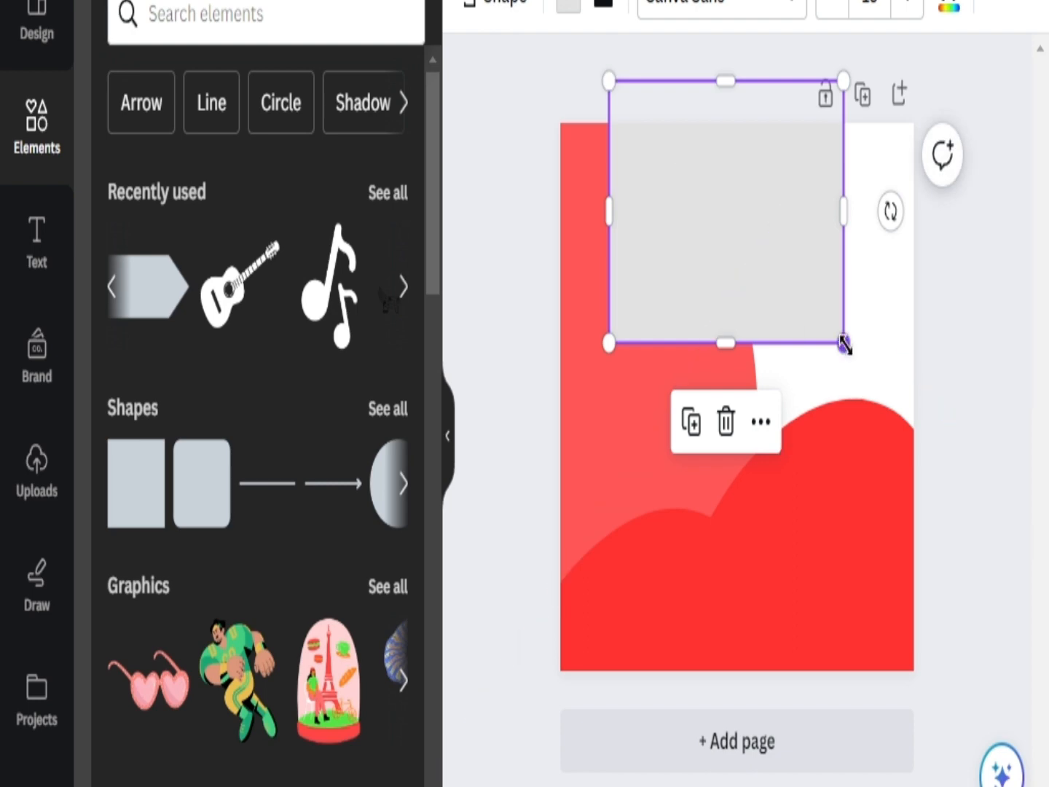
{"action": "left_click_drag", "start_coordinate": [844, 342], "coordinate": [976, 519]}
{"action": "left_click_drag", "start_coordinate": [606, 297], "coordinate": [649, 338]}
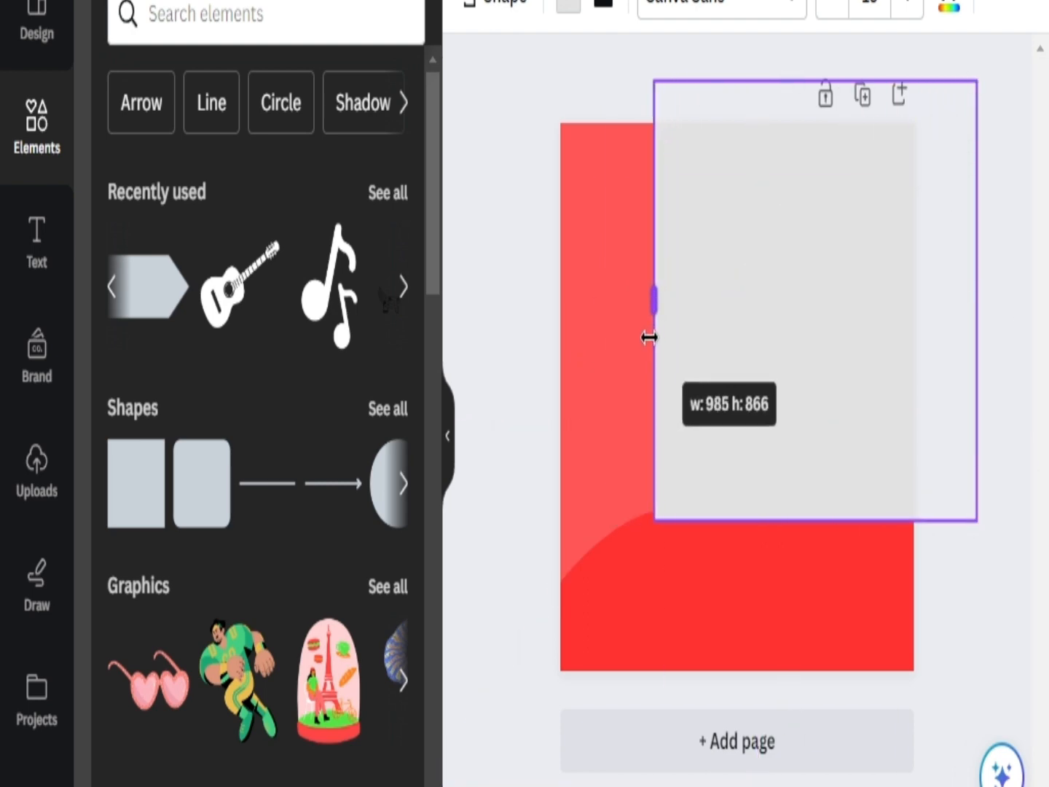
Step: Send the gray rectangle to the back, behind the circle and the cloud
{"action": "right_click", "coordinate": [758, 300]}
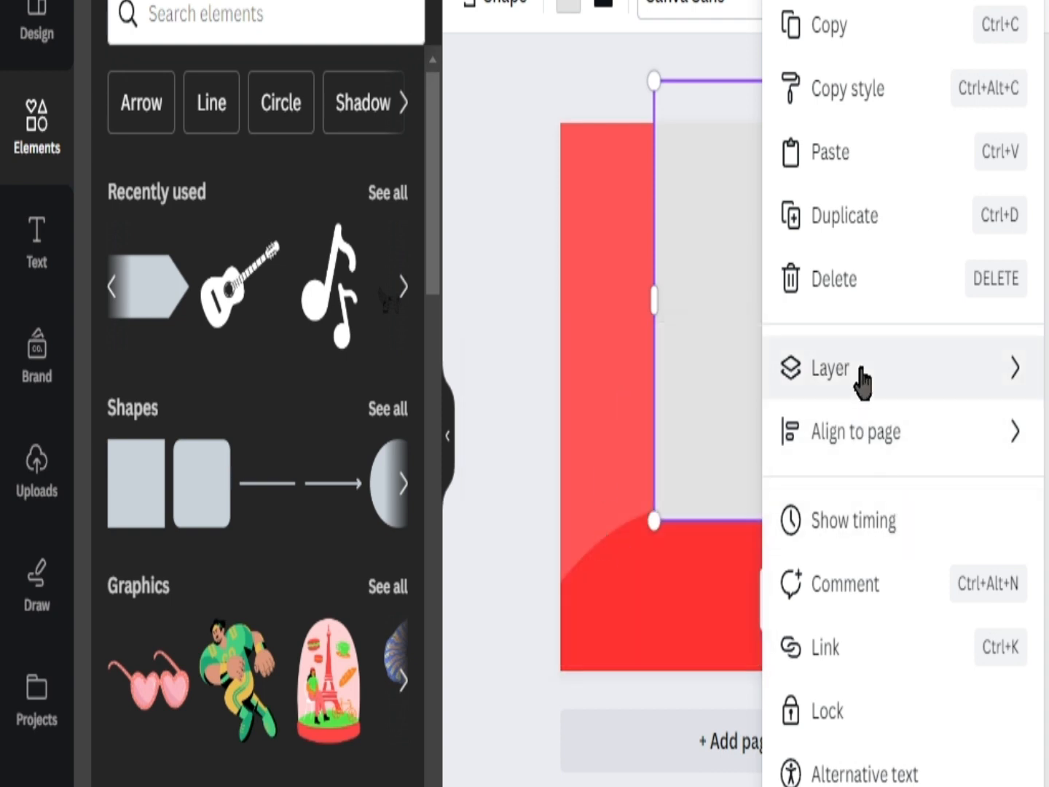
{"action": "mouse_move", "coordinate": [862, 383]}
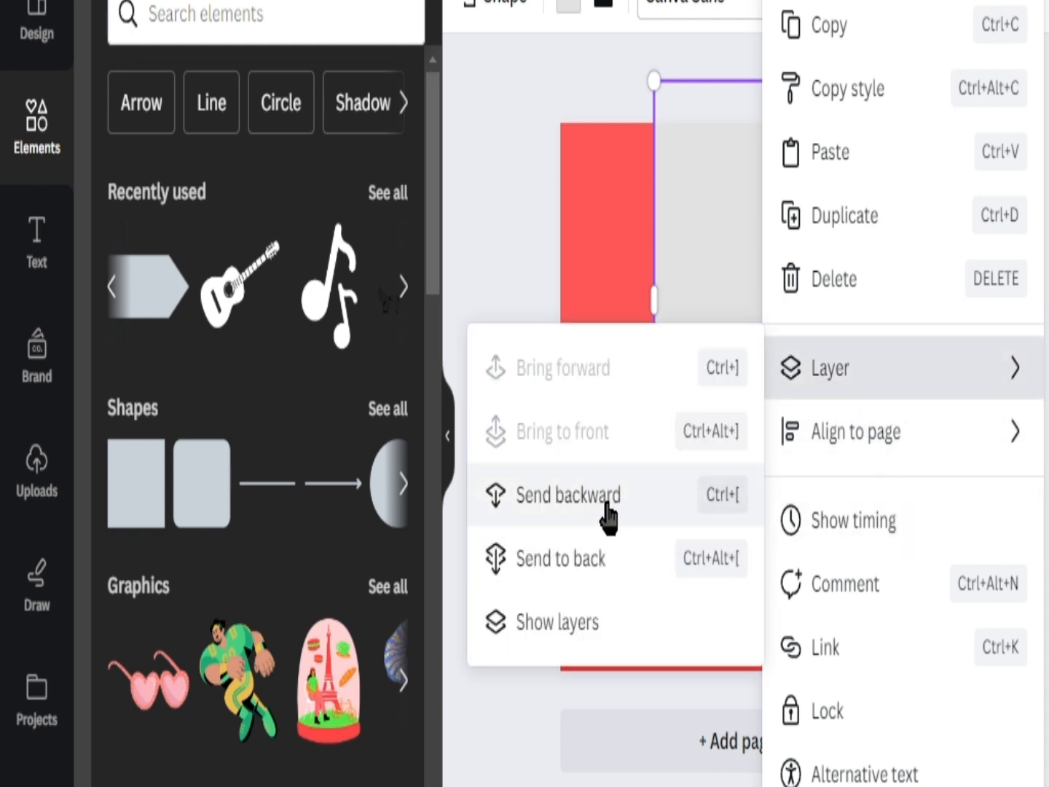
{"action": "left_click", "coordinate": [611, 562]}
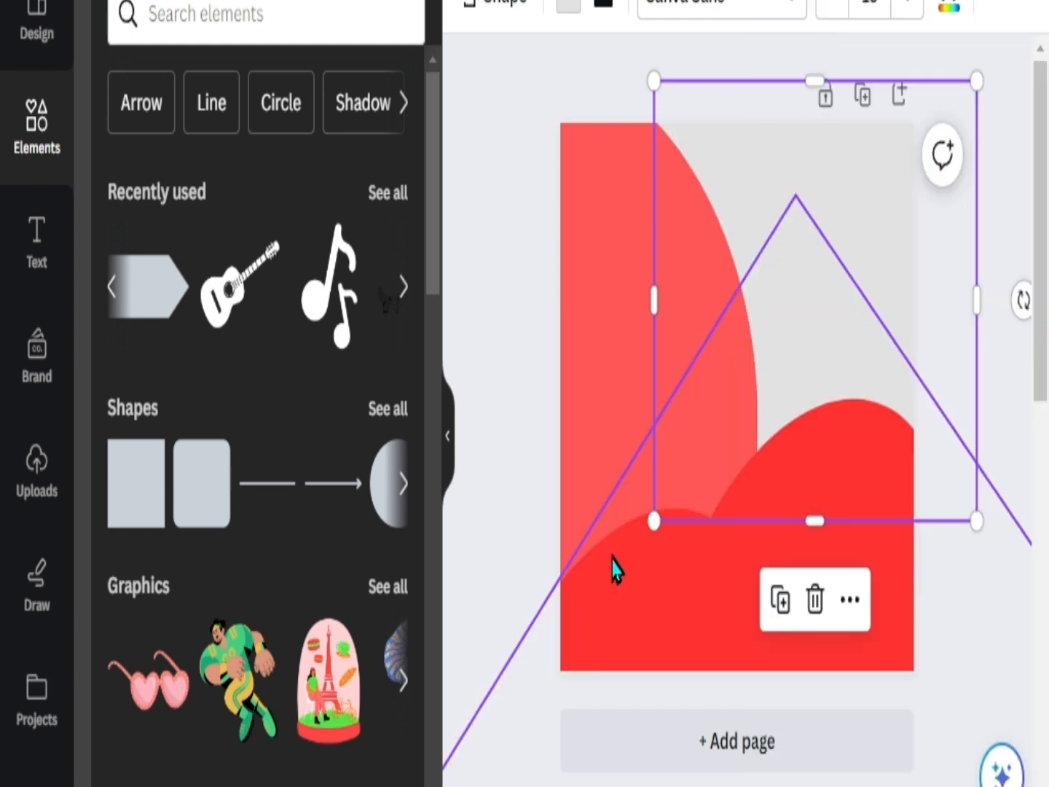
Step: Fill the background rectangle with the dark gray from the default solid colors
{"action": "left_click", "coordinate": [565, 10]}
{"action": "scroll", "coordinate": [312, 685], "scroll_direction": "down", "scroll_amount": 6}
{"action": "scroll", "coordinate": [393, 755], "scroll_direction": "up", "scroll_amount": 6}
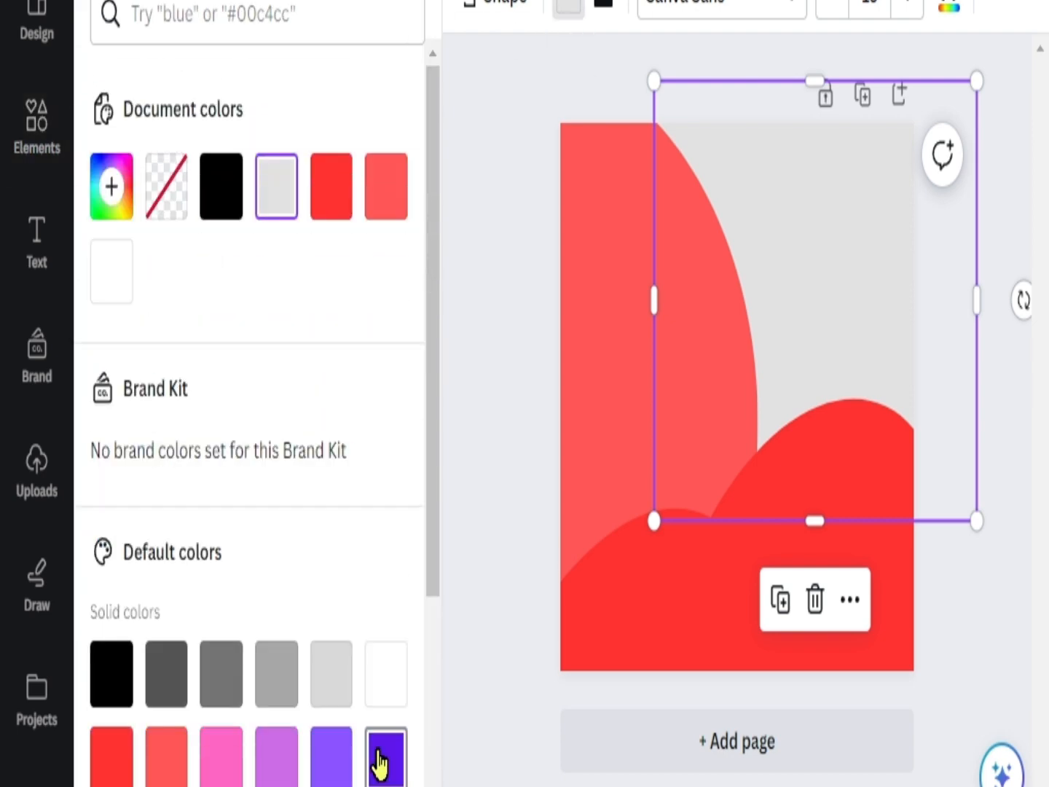
{"action": "scroll", "coordinate": [373, 758], "scroll_direction": "down", "scroll_amount": 2}
{"action": "left_click", "coordinate": [167, 517]}
{"action": "left_click", "coordinate": [973, 634]}
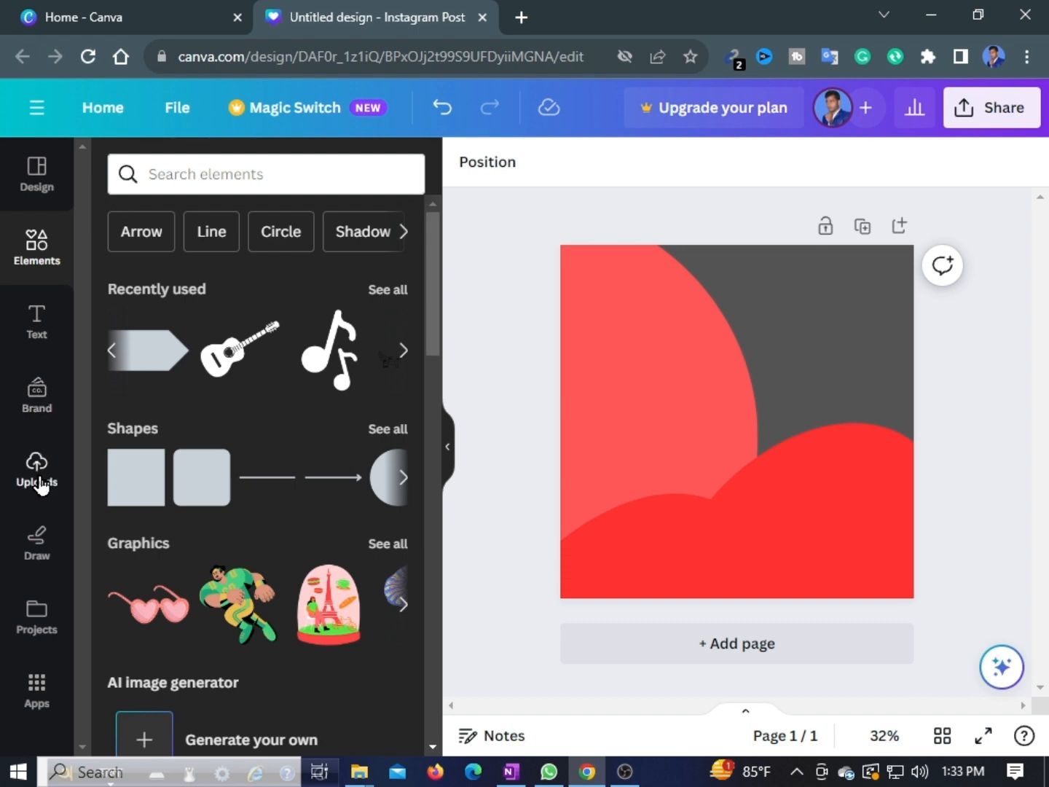
Step: Insert the uploaded red coffee cup image and place it over the coral circle
{"action": "left_click", "coordinate": [37, 470]}
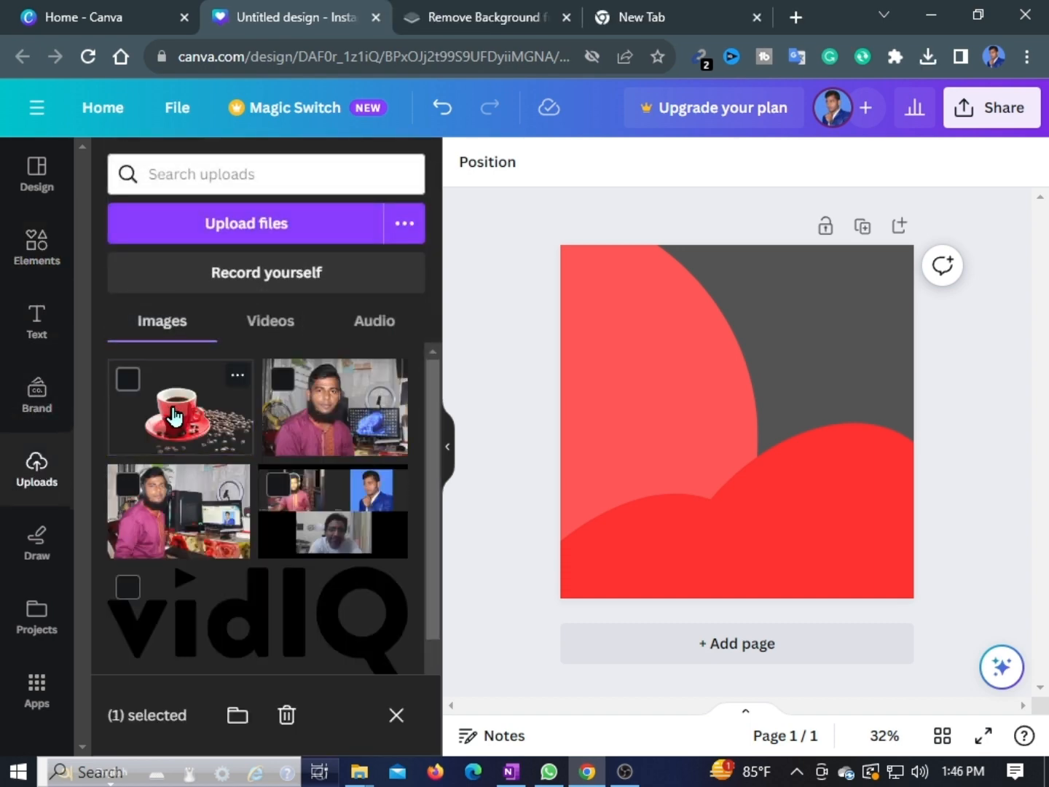
{"action": "left_click", "coordinate": [177, 416]}
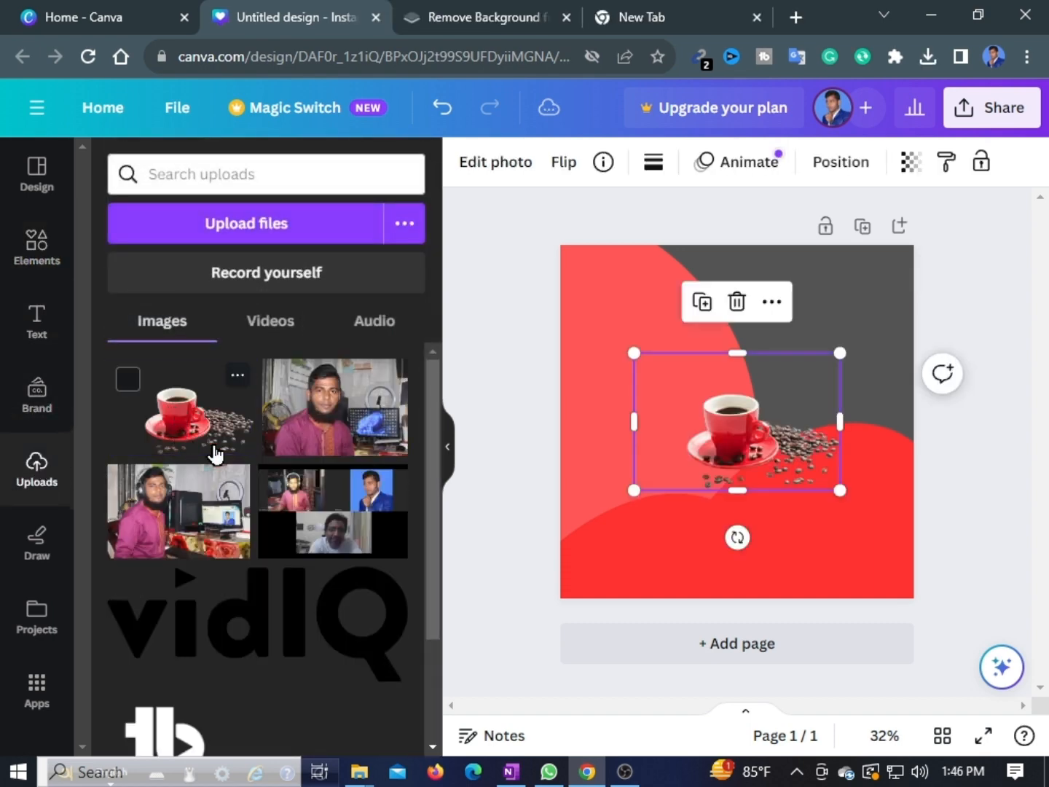
{"action": "left_click_drag", "start_coordinate": [757, 448], "coordinate": [690, 414]}
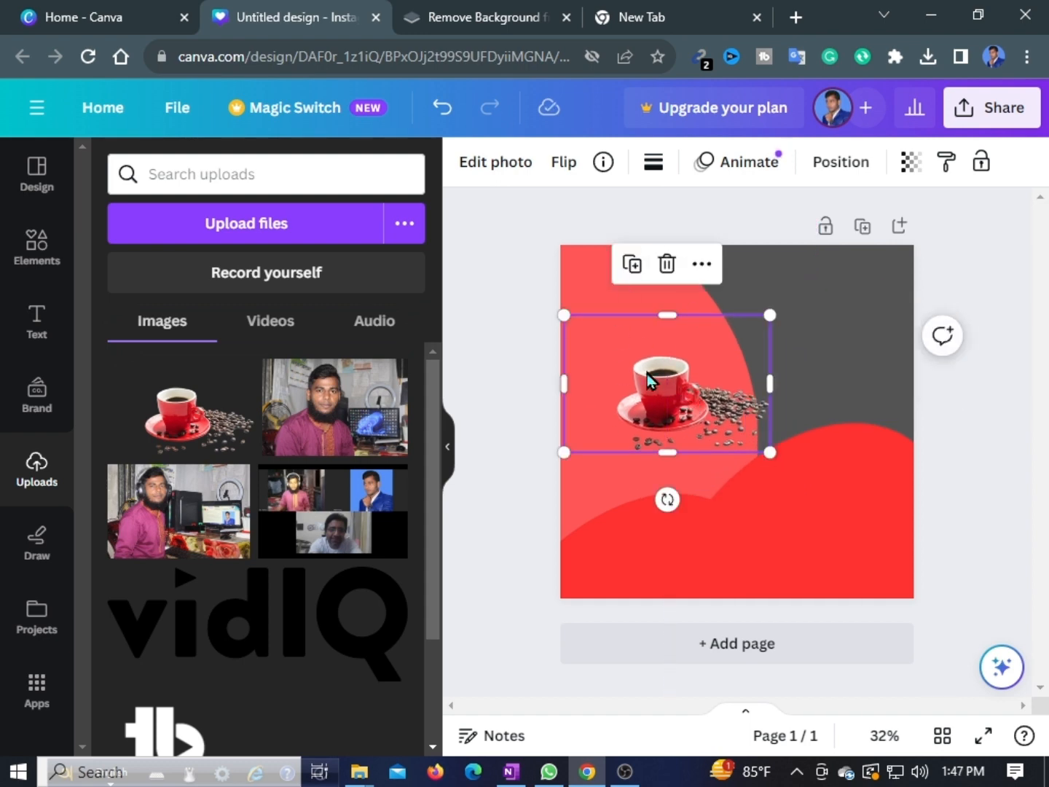
{"action": "left_click", "coordinate": [652, 270]}
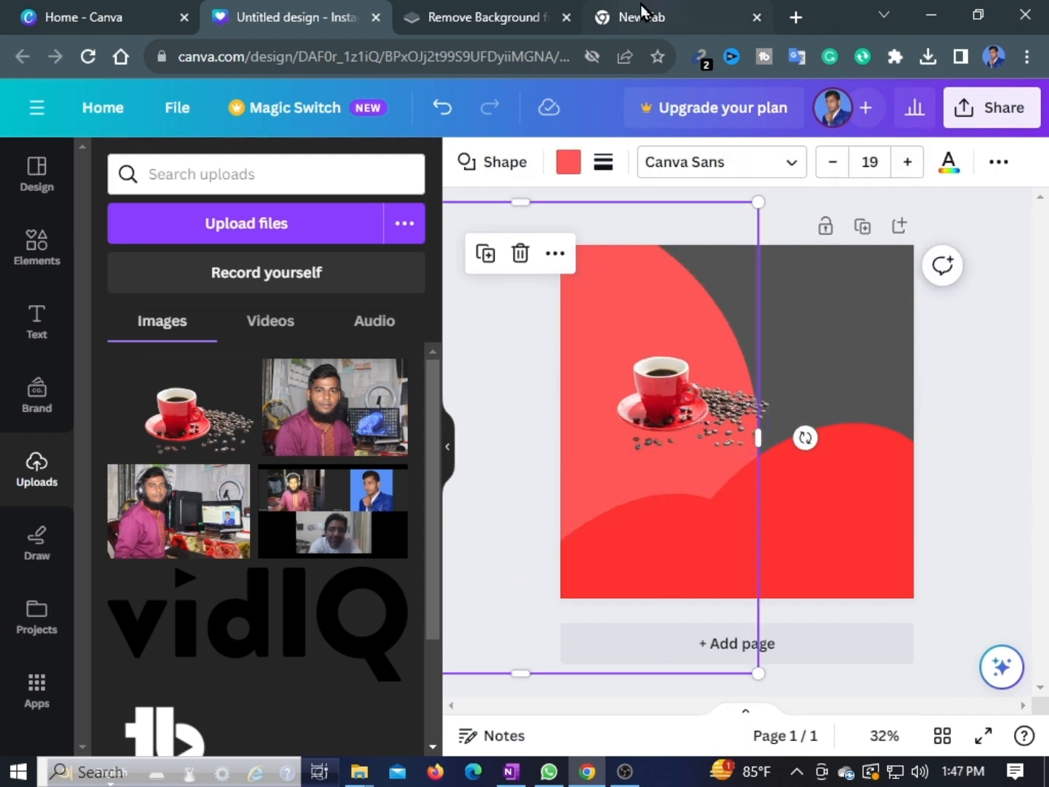
Step: Search Google for "html color codes from image" in the other browser tab and open Image Color - HTML Color Codes
{"action": "left_click", "coordinate": [642, 9]}
{"action": "left_click", "coordinate": [440, 146]}
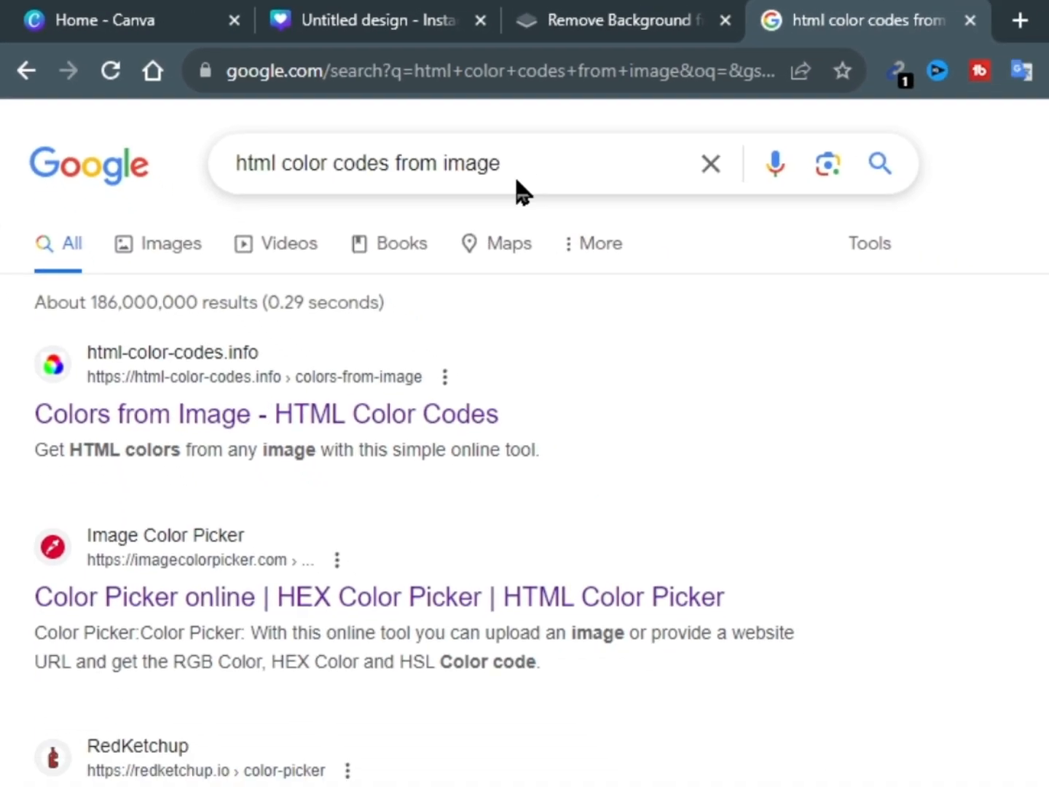
{"action": "scroll", "coordinate": [363, 570], "scroll_direction": "down", "scroll_amount": 3}
{"action": "left_click", "coordinate": [274, 494]}
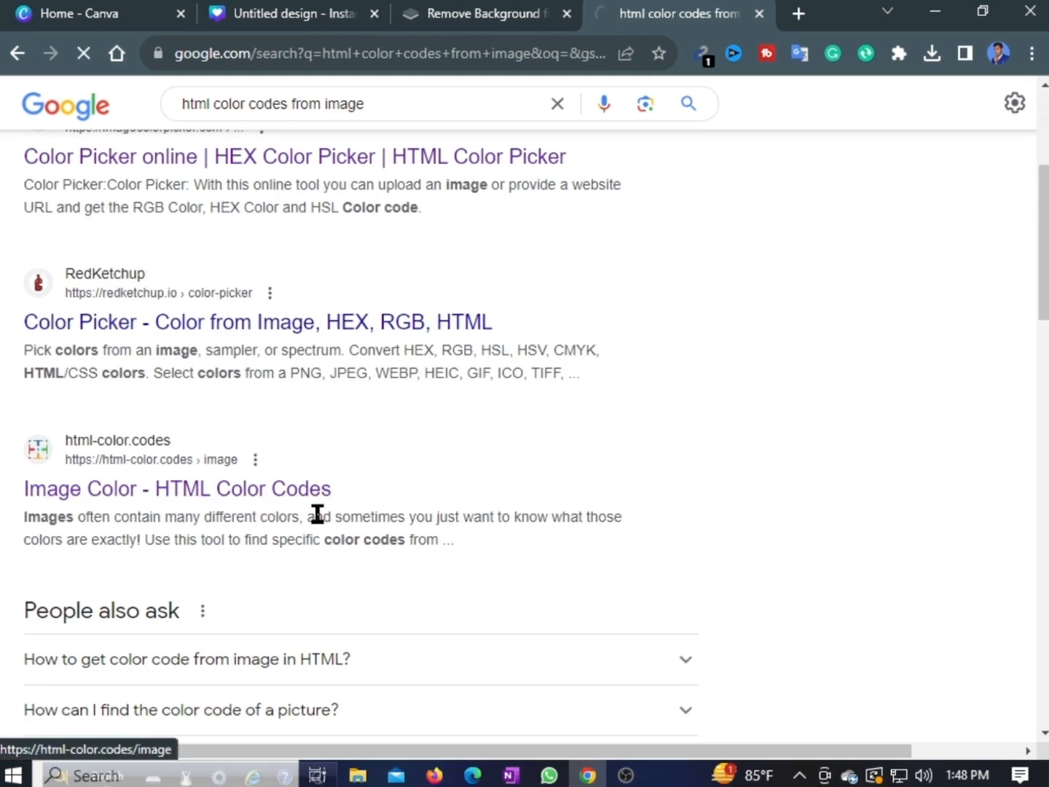
Step: Load the red coffee cup image from the Downloads folder into the image color tool and bring up its common colors
{"action": "left_click", "coordinate": [556, 470]}
{"action": "left_click", "coordinate": [527, 241]}
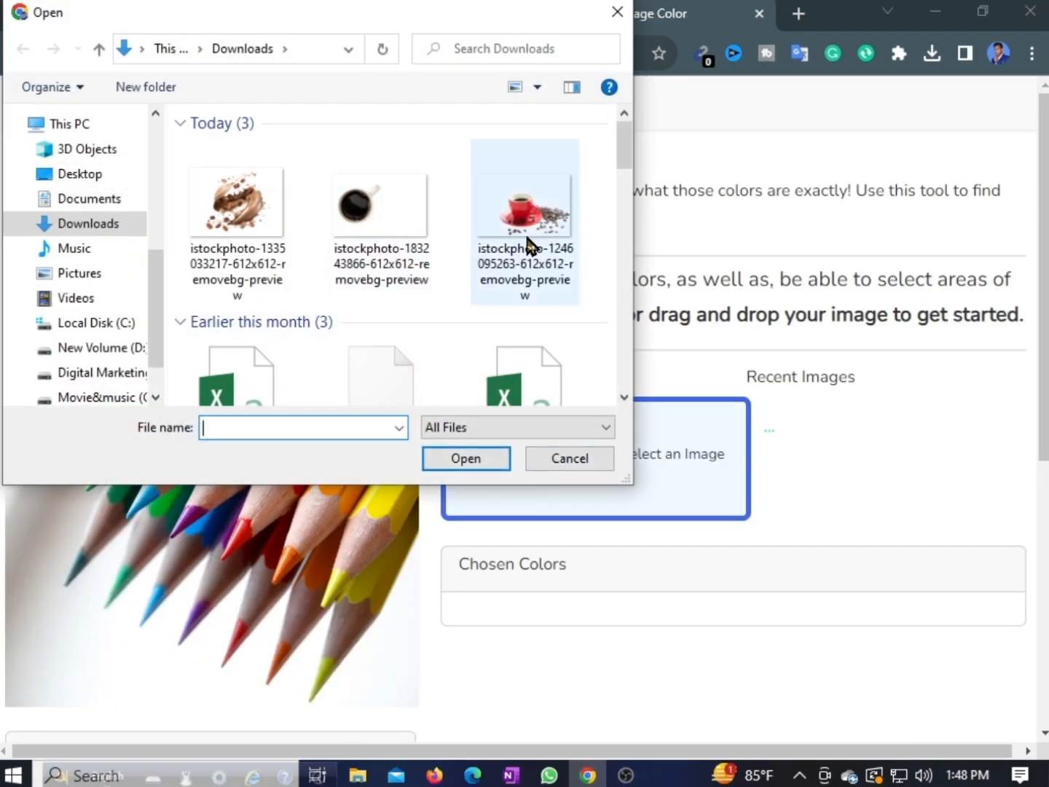
{"action": "left_click", "coordinate": [481, 457]}
{"action": "scroll", "coordinate": [555, 532], "scroll_direction": "down", "scroll_amount": 5}
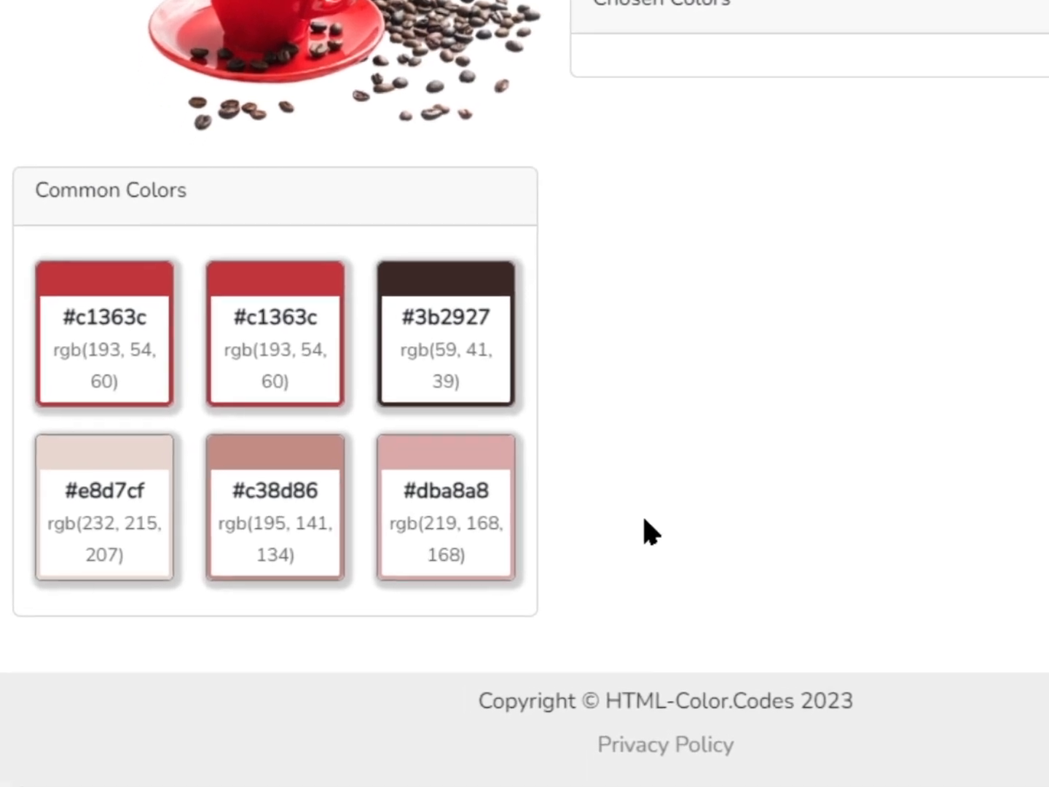
Step: Copy the dark brown hex code #3b2927 from the image's common colors
{"action": "left_click_drag", "start_coordinate": [489, 318], "coordinate": [404, 318]}
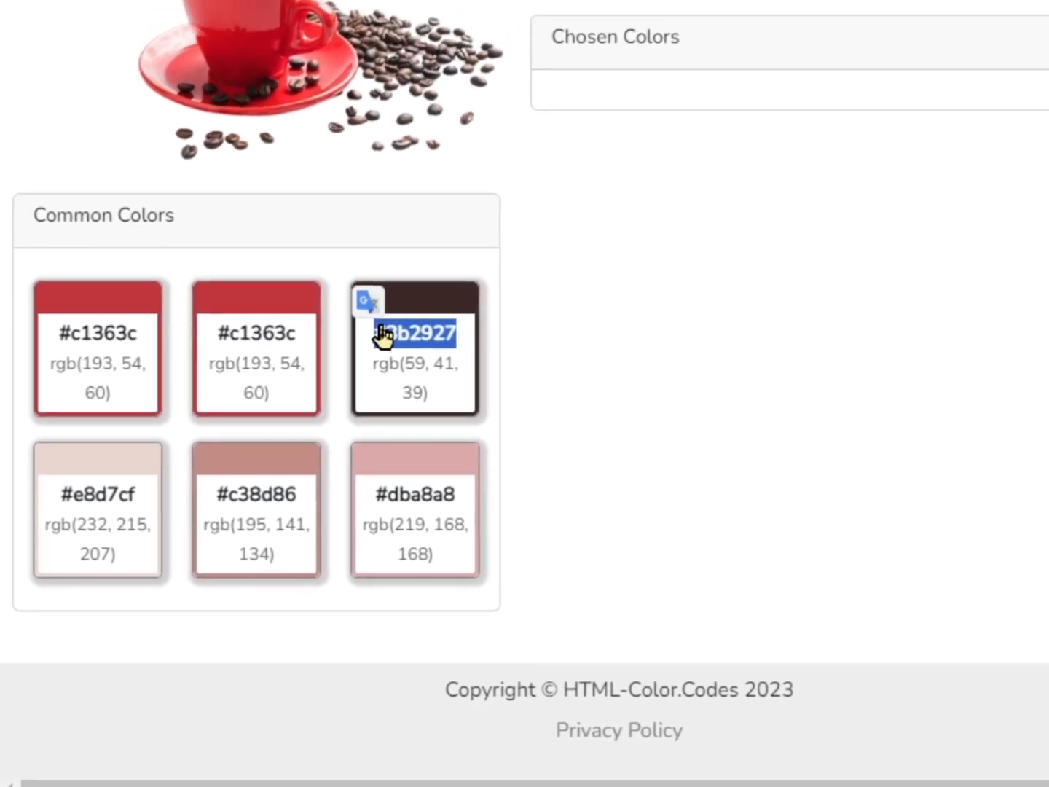
{"action": "right_click", "coordinate": [408, 319]}
{"action": "left_click", "coordinate": [486, 337]}
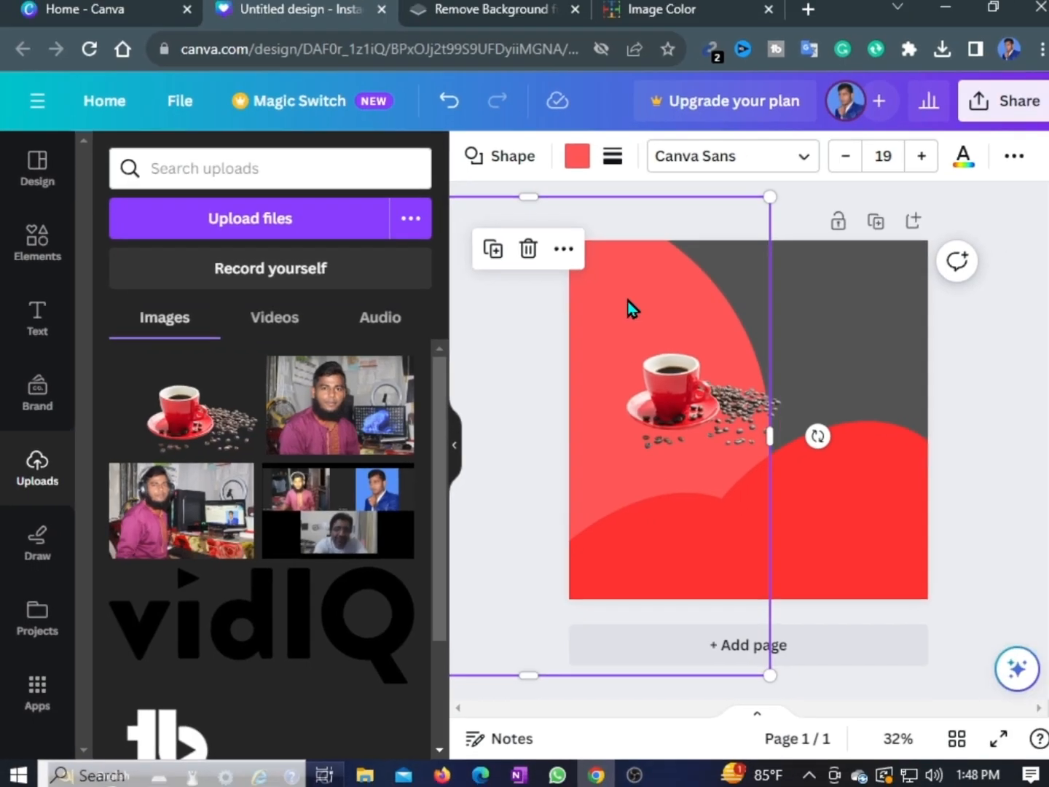
Step: Switch to the Canva design and fill the large coral circle with the copied color #3b2927
{"action": "left_click", "coordinate": [634, 157]}
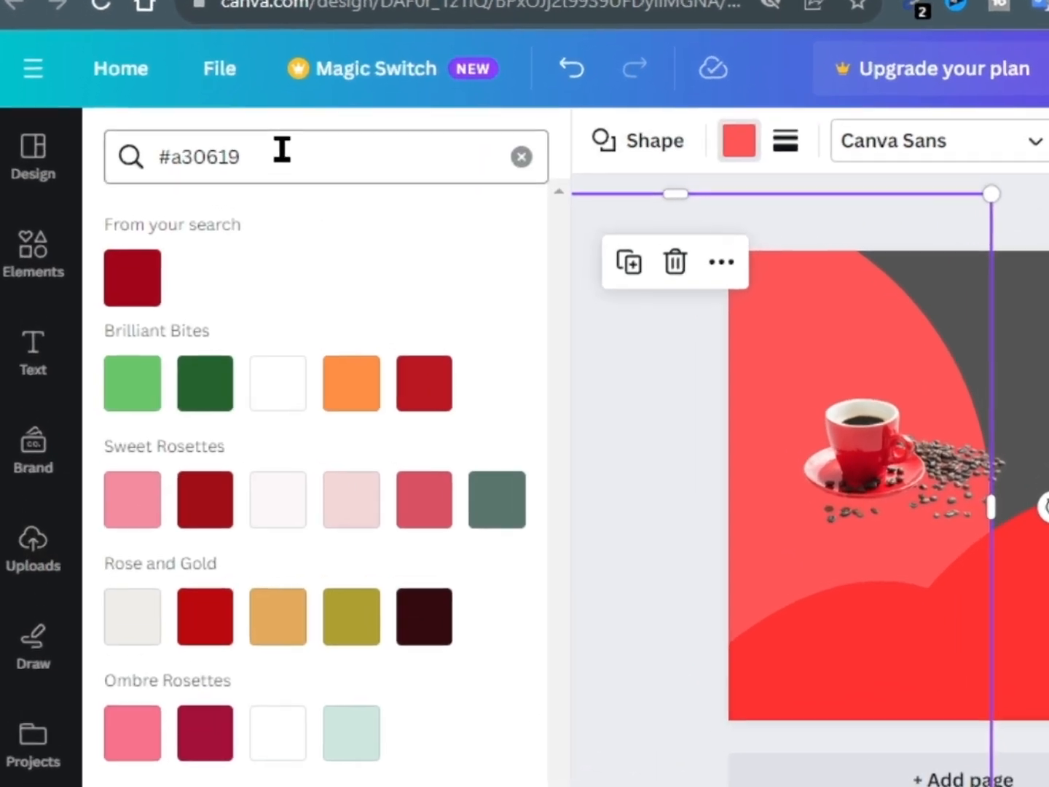
{"action": "left_click_drag", "start_coordinate": [282, 150], "coordinate": [160, 155]}
{"action": "right_click", "coordinate": [182, 157]}
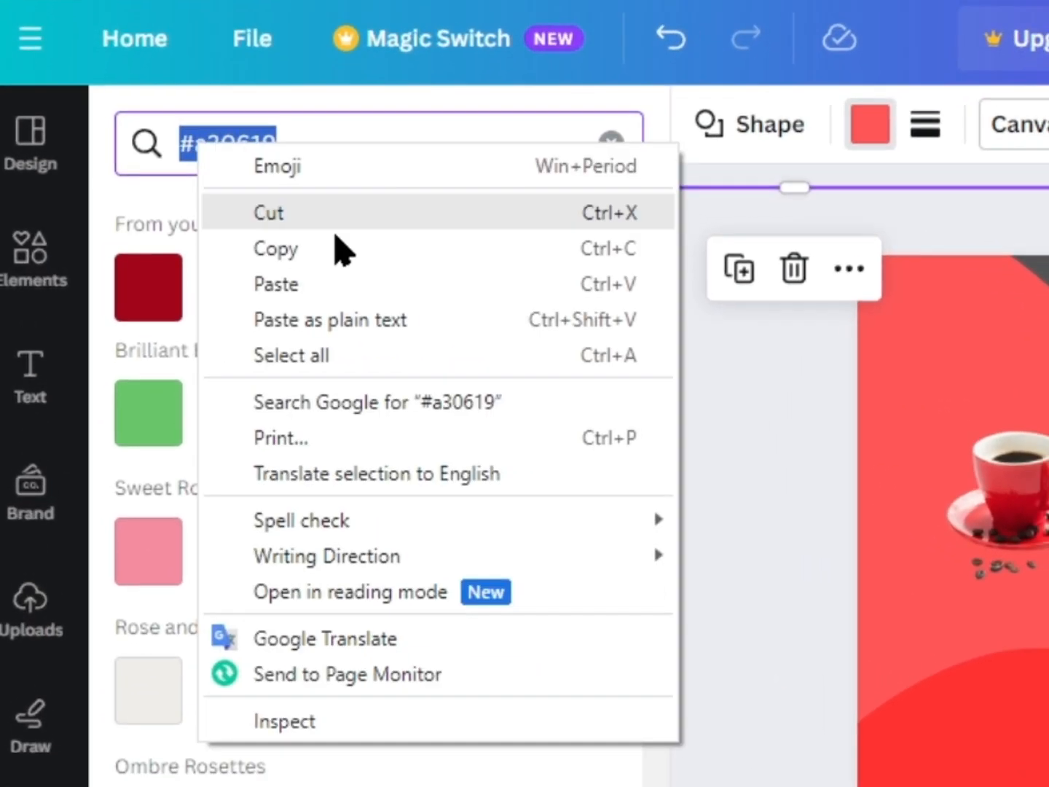
{"action": "left_click", "coordinate": [281, 277]}
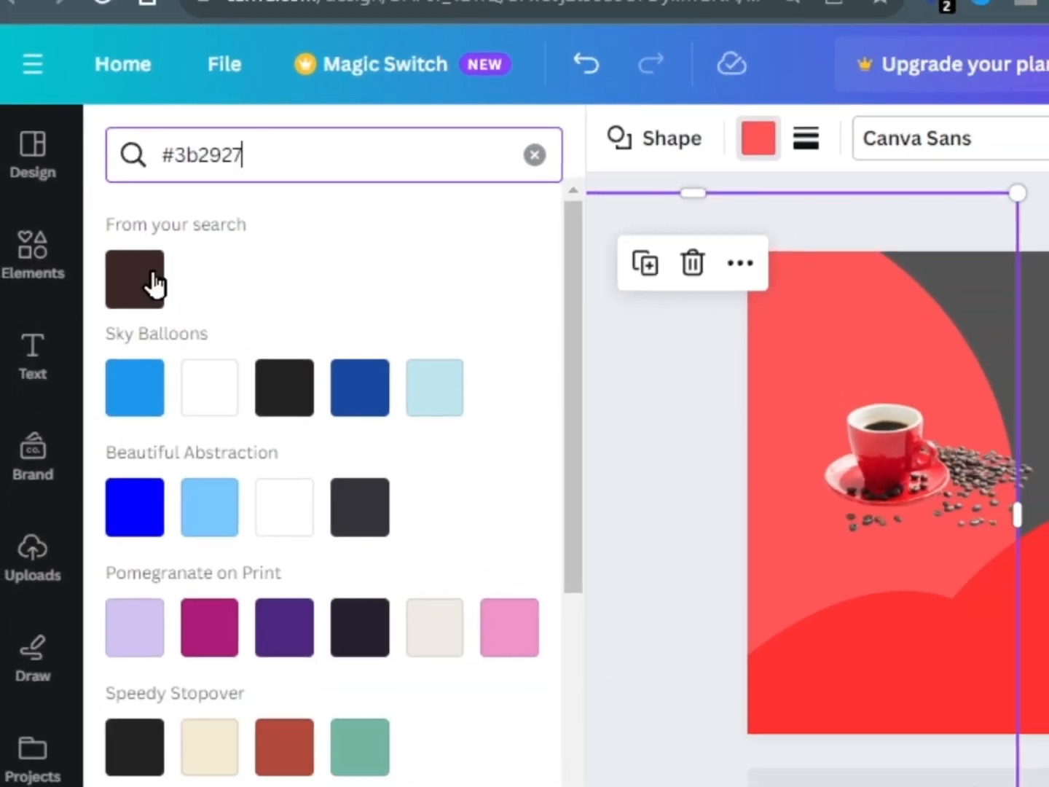
{"action": "left_click", "coordinate": [153, 281]}
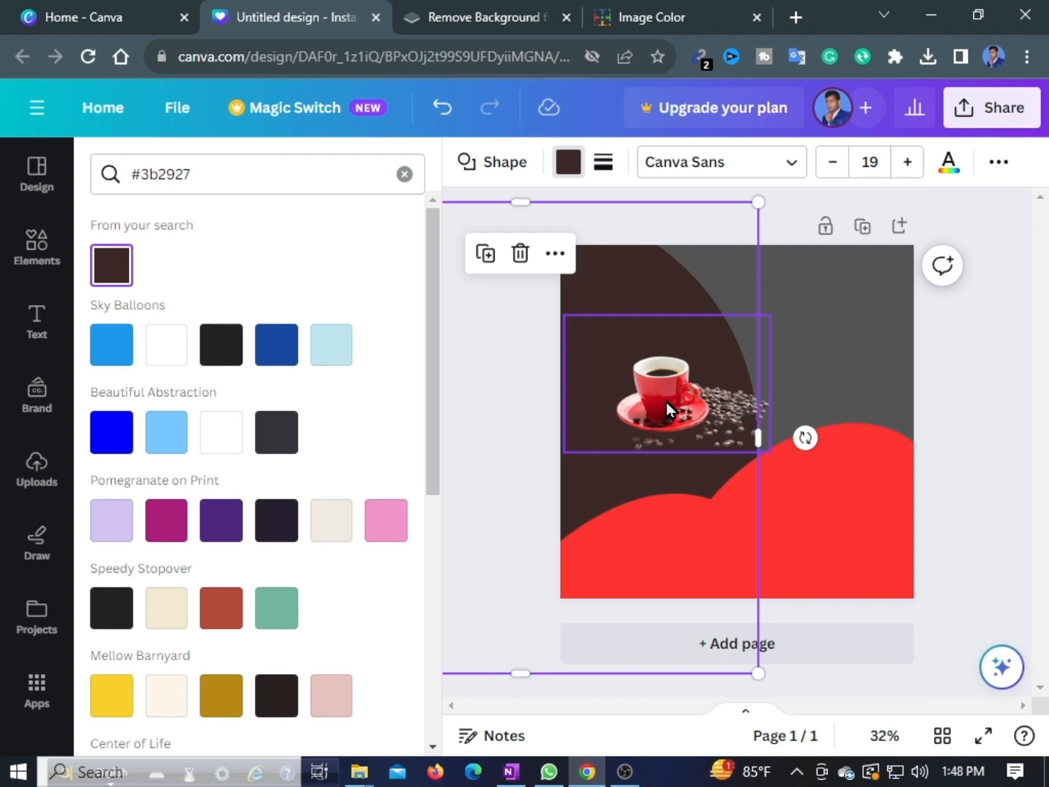
{"action": "left_click_drag", "start_coordinate": [667, 408], "coordinate": [650, 391]}
{"action": "left_click", "coordinate": [456, 115]}
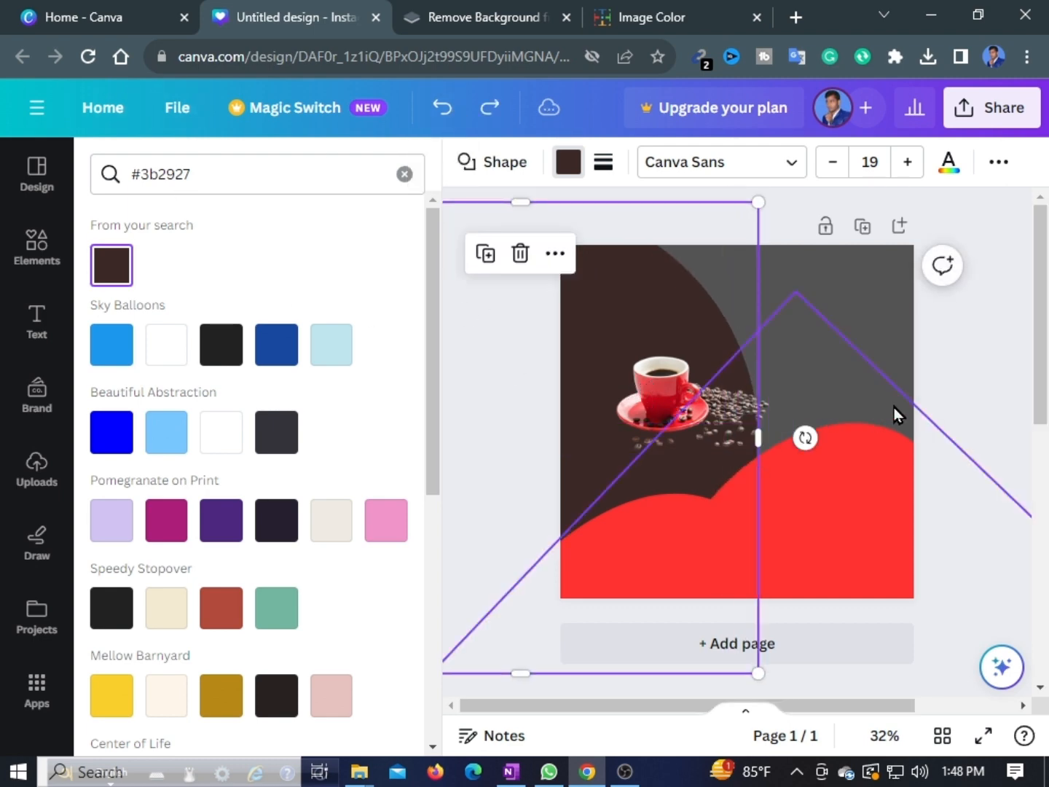
{"action": "left_click", "coordinate": [1003, 419]}
Step: Crop the empty left and top margins of the coffee cup image and move it up and left within the dark circle
{"action": "left_click", "coordinate": [593, 386]}
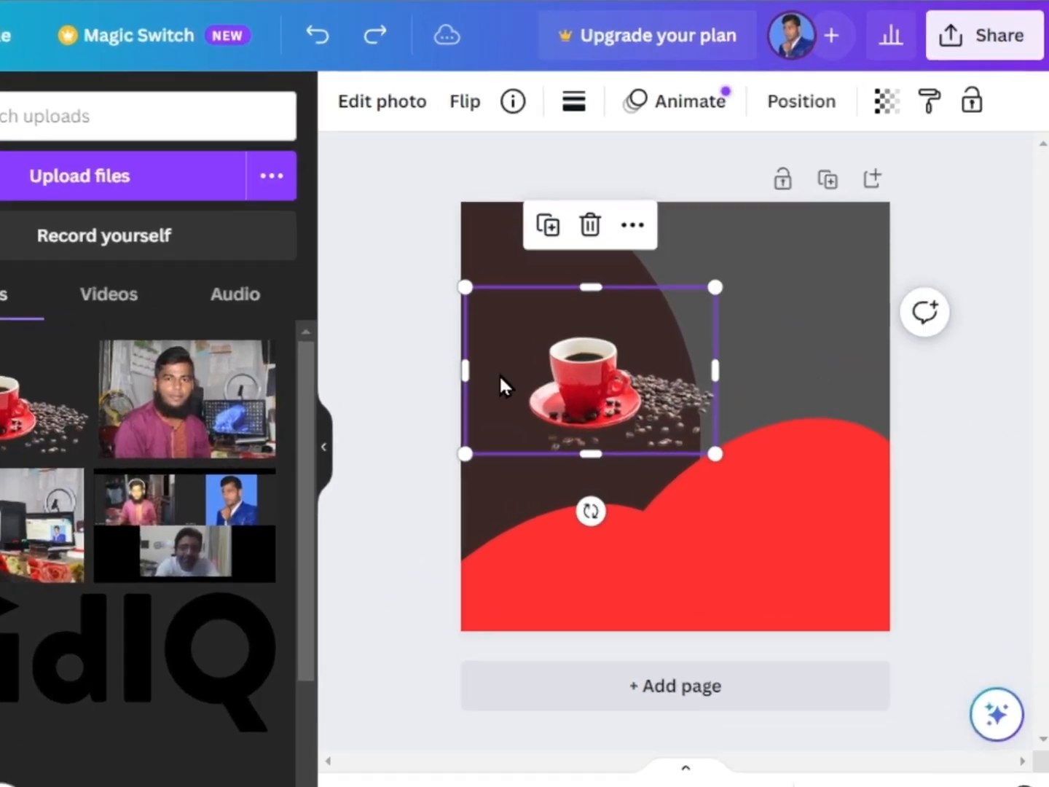
{"action": "left_click_drag", "start_coordinate": [465, 371], "coordinate": [524, 373]}
{"action": "left_click_drag", "start_coordinate": [390, 196], "coordinate": [390, 240]}
{"action": "left_click_drag", "start_coordinate": [398, 403], "coordinate": [301, 318]}
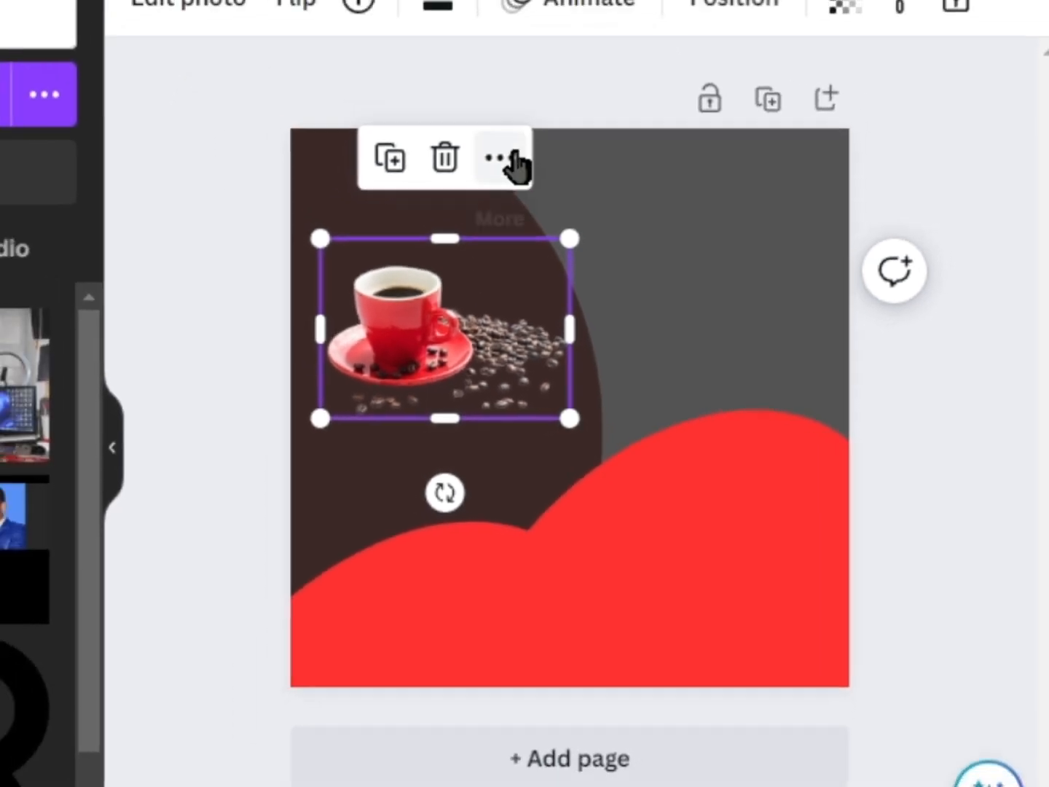
Step: Apply the Drop shadow effect to the coffee cup photo and nudge the photo slightly down
{"action": "left_click", "coordinate": [391, 97]}
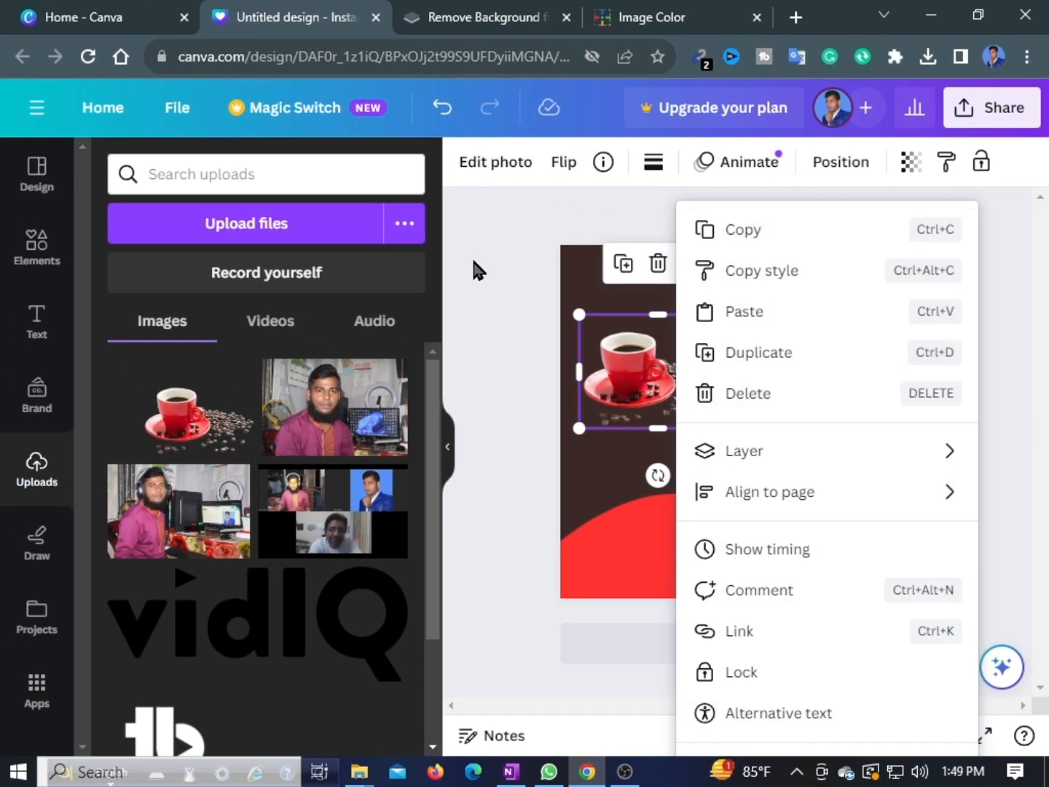
{"action": "left_click", "coordinate": [589, 380]}
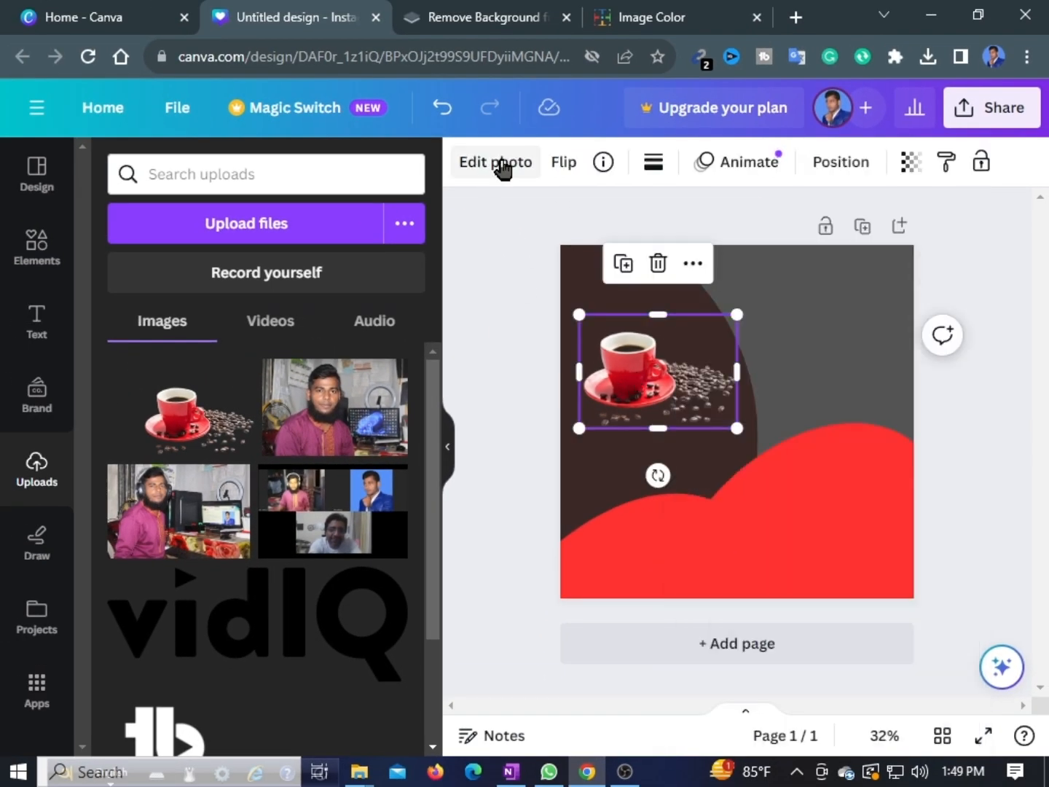
{"action": "left_click", "coordinate": [502, 167]}
{"action": "scroll", "coordinate": [367, 444], "scroll_direction": "down", "scroll_amount": 4}
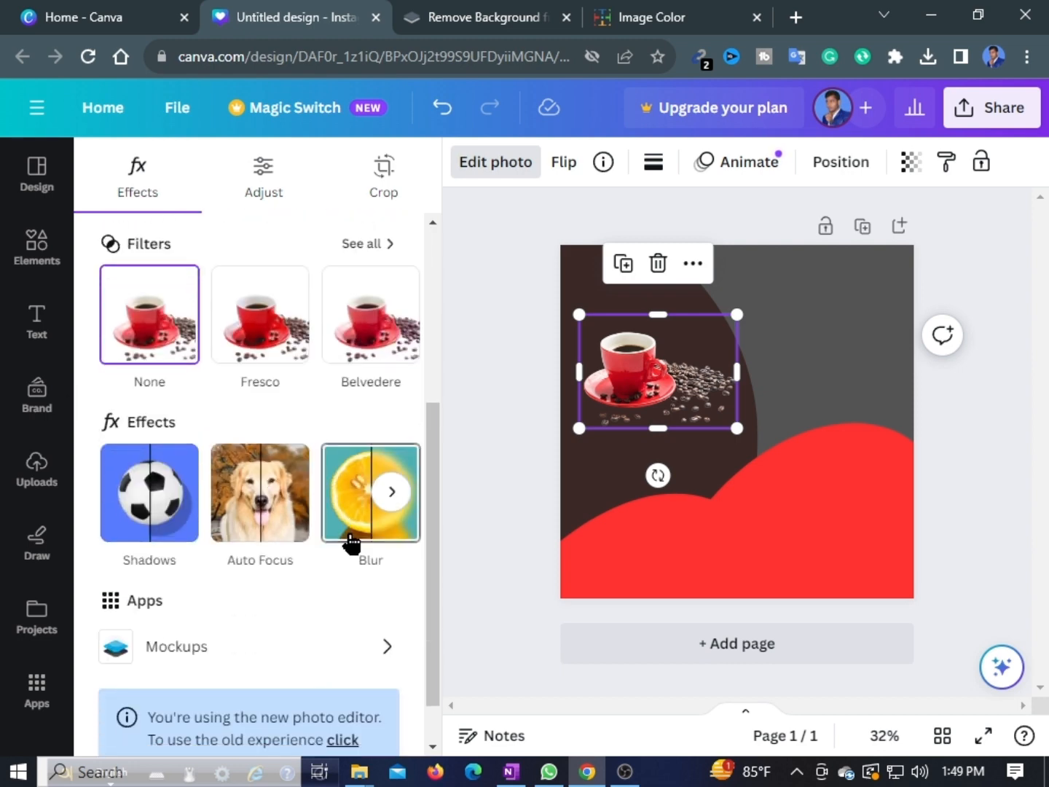
{"action": "scroll", "coordinate": [384, 556], "scroll_direction": "down", "scroll_amount": 1}
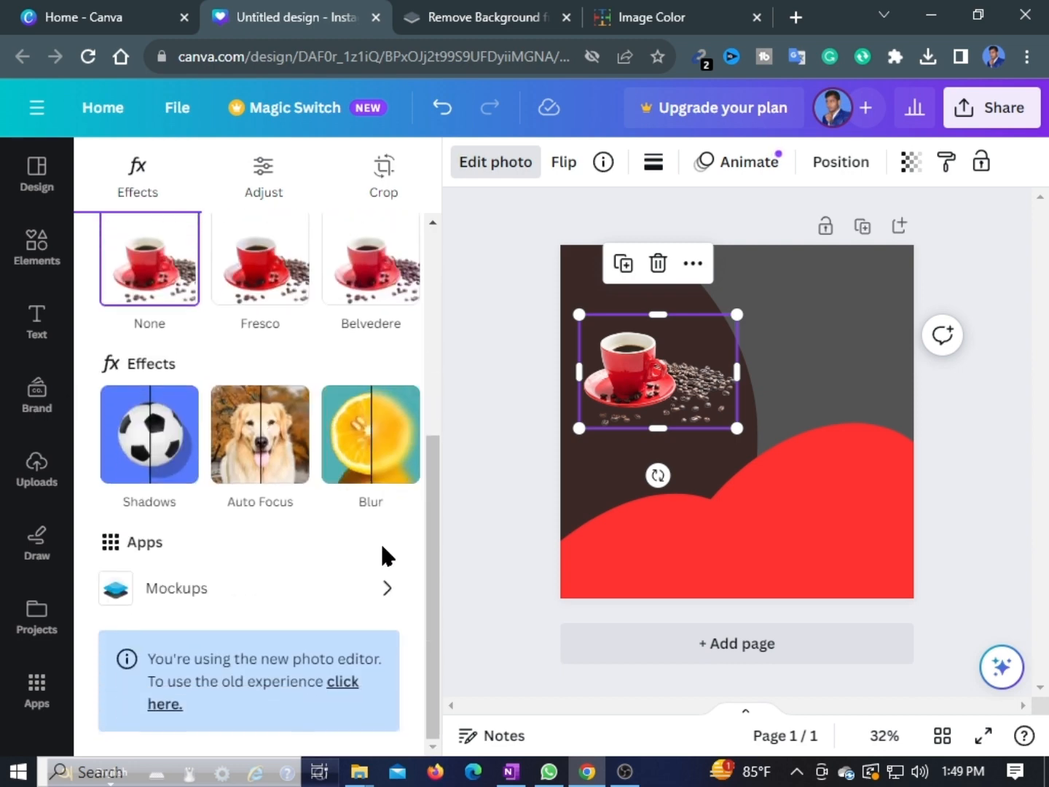
{"action": "left_click", "coordinate": [182, 468]}
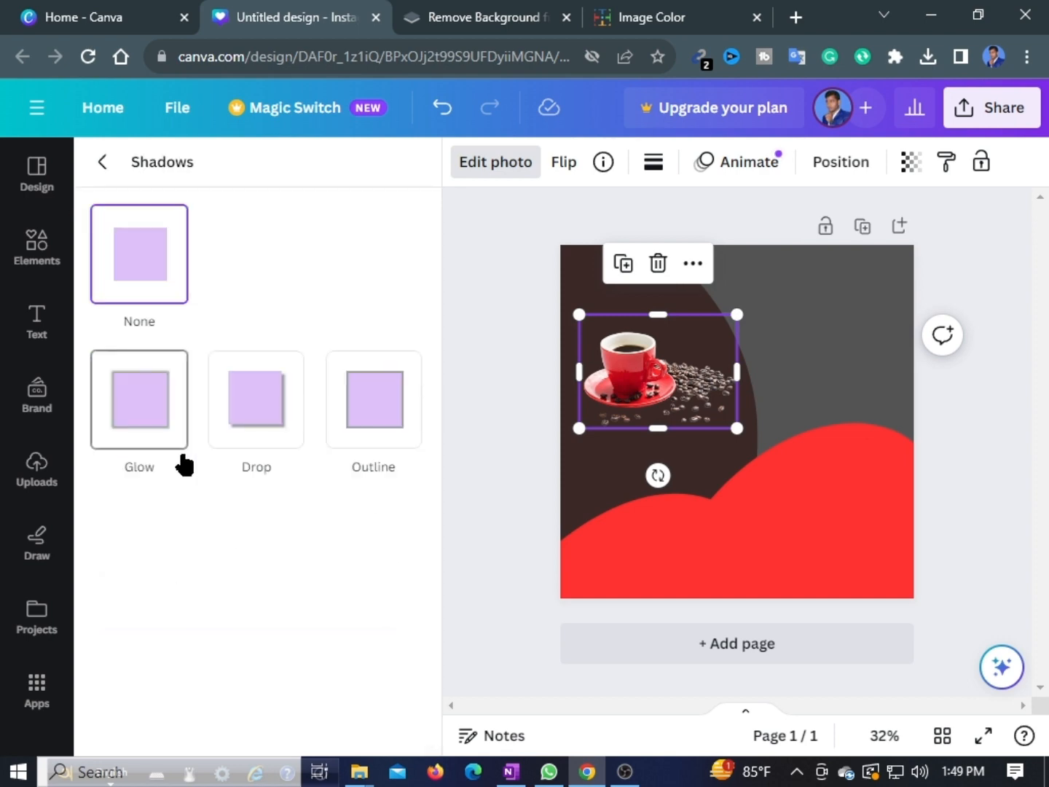
{"action": "left_click", "coordinate": [259, 411]}
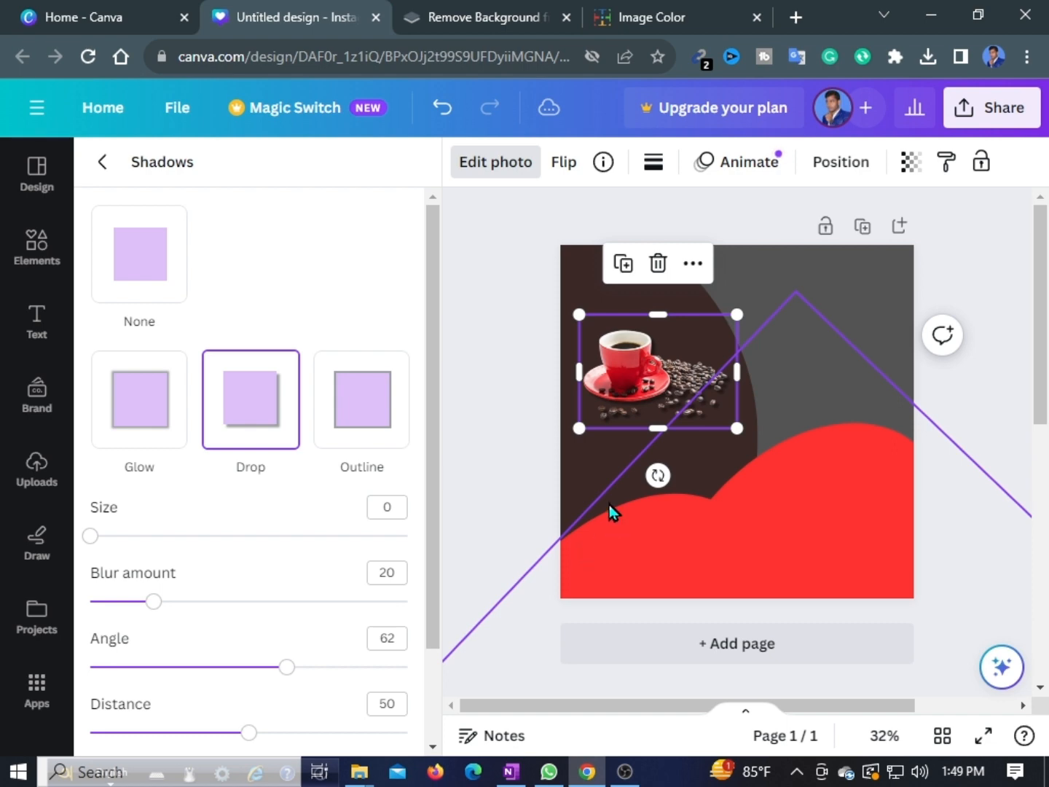
{"action": "left_click", "coordinate": [980, 384]}
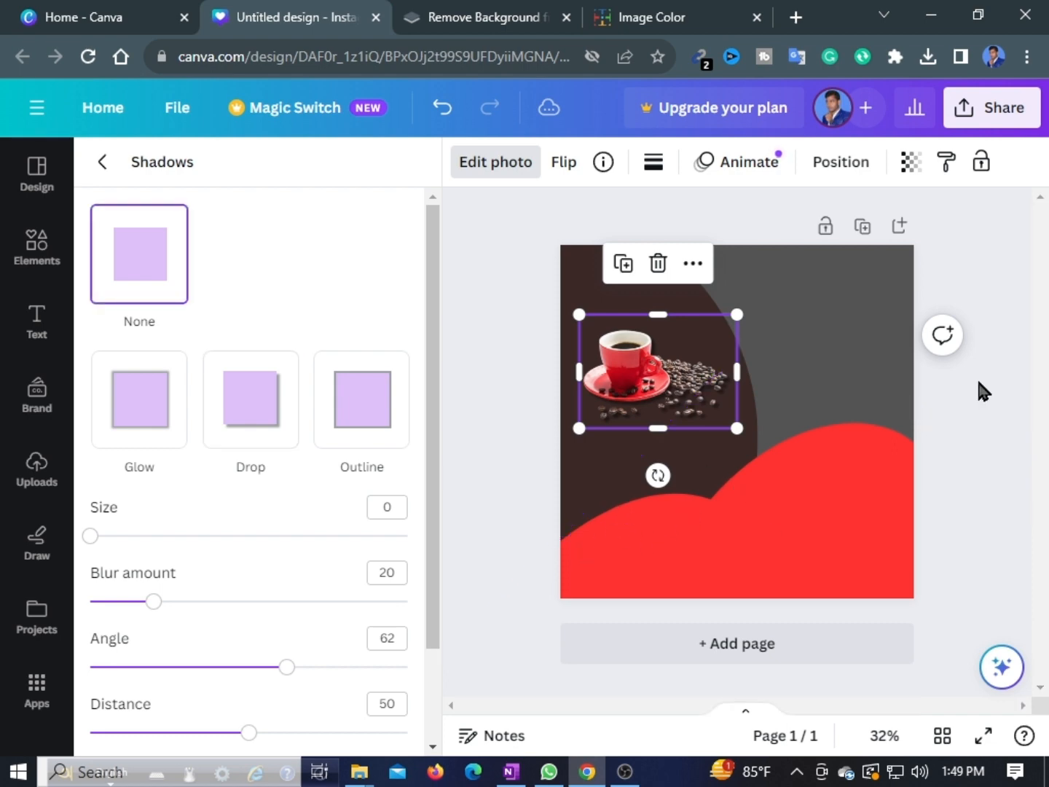
{"action": "left_click_drag", "start_coordinate": [638, 390], "coordinate": [638, 394]}
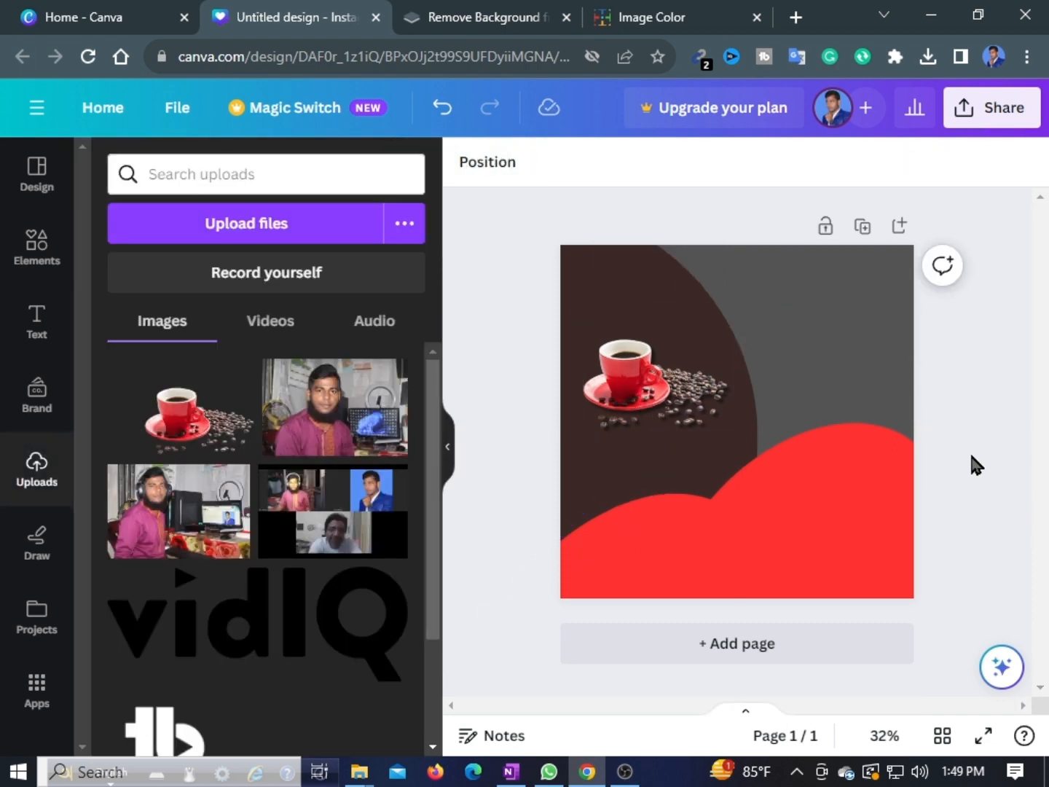
{"action": "left_click", "coordinate": [258, 179]}
{"action": "type", "text": "shad"}
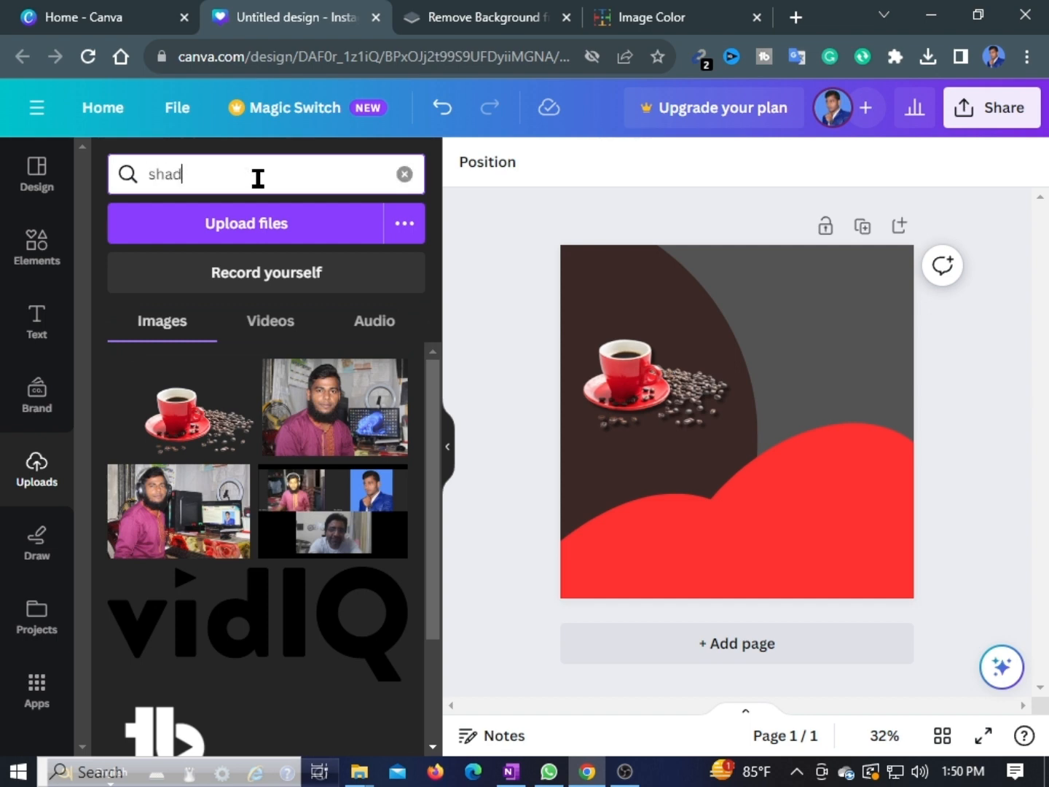
{"action": "type", "text": "ow"}
{"action": "key", "text": "BackSpace"}
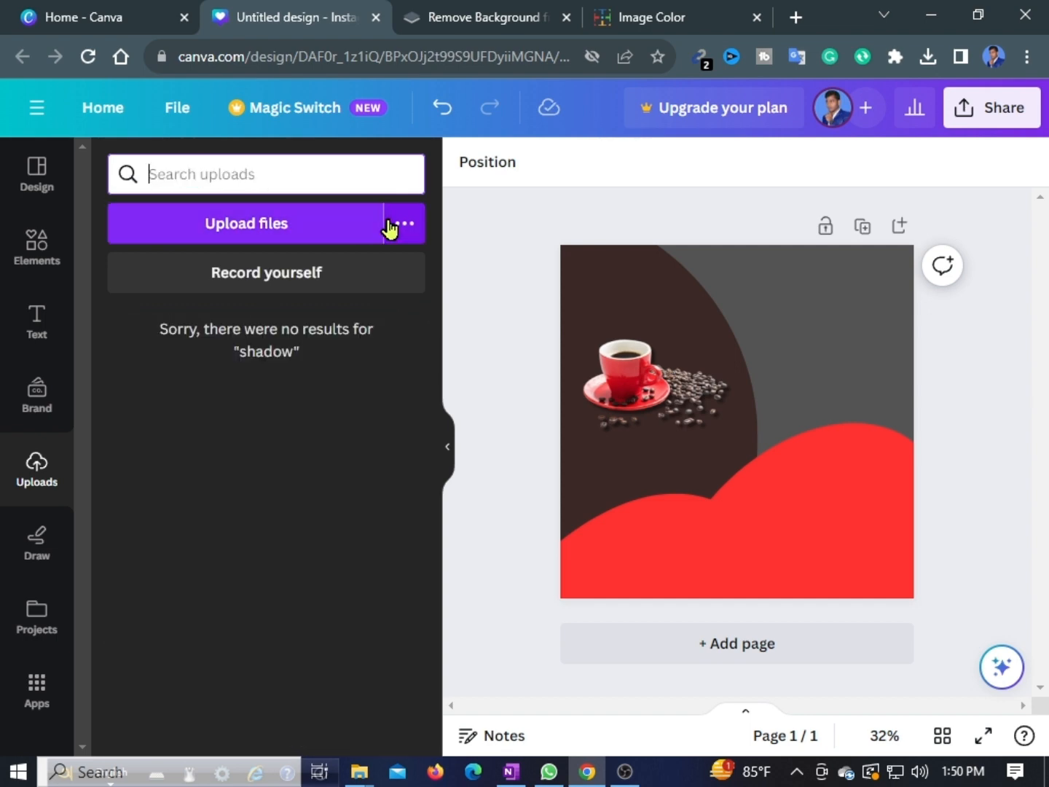
Step: Search the elements for "shadow", insert the flat oval shadow graphic and resize it to about 568 × 112
{"action": "left_click", "coordinate": [44, 258]}
{"action": "type", "text": "sha"}
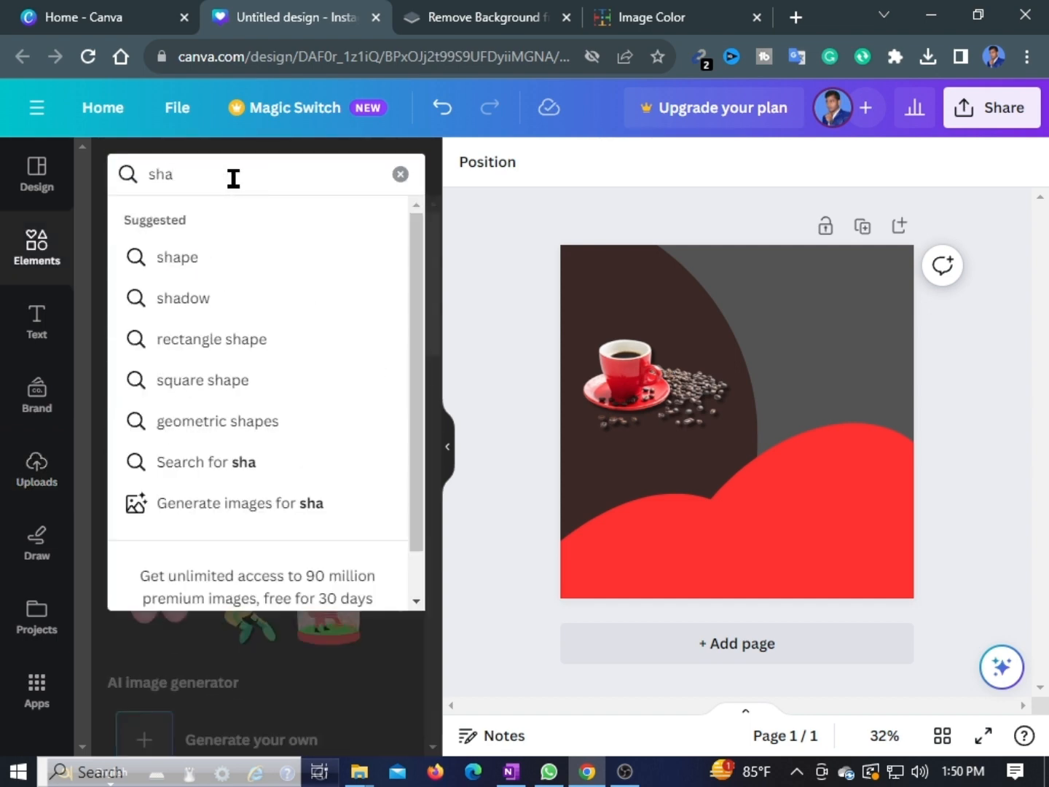
{"action": "left_click", "coordinate": [151, 297]}
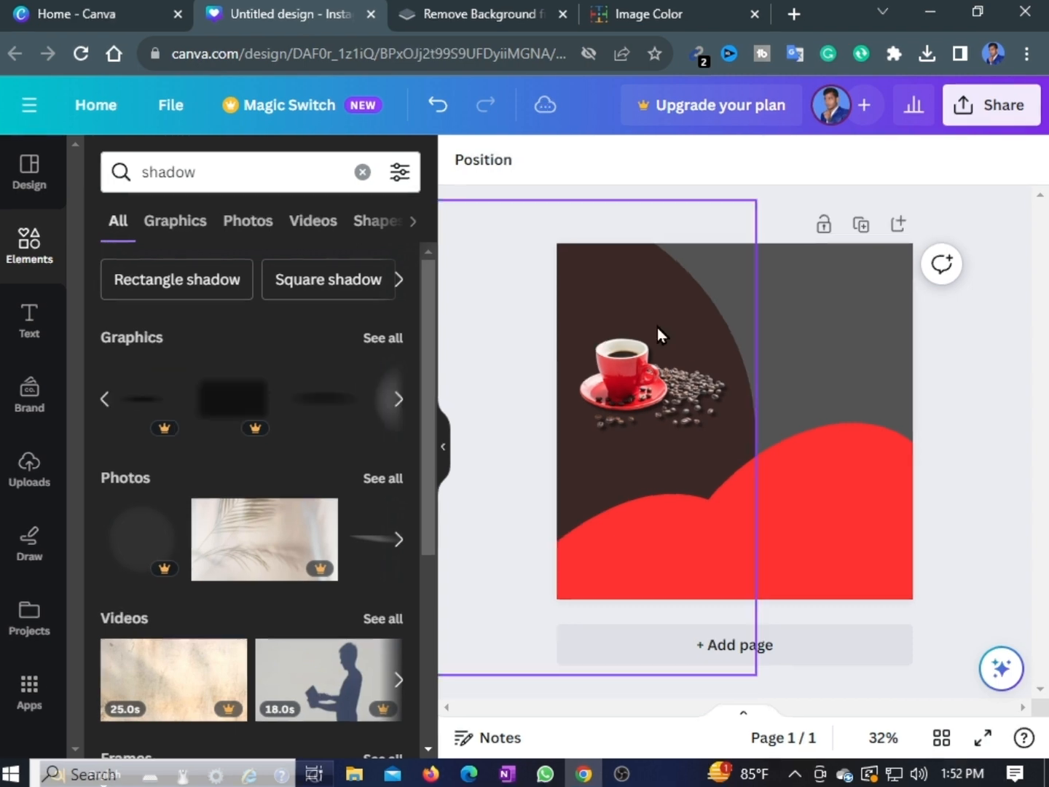
{"action": "left_click", "coordinate": [335, 408]}
{"action": "left_click_drag", "start_coordinate": [879, 396], "coordinate": [782, 417]}
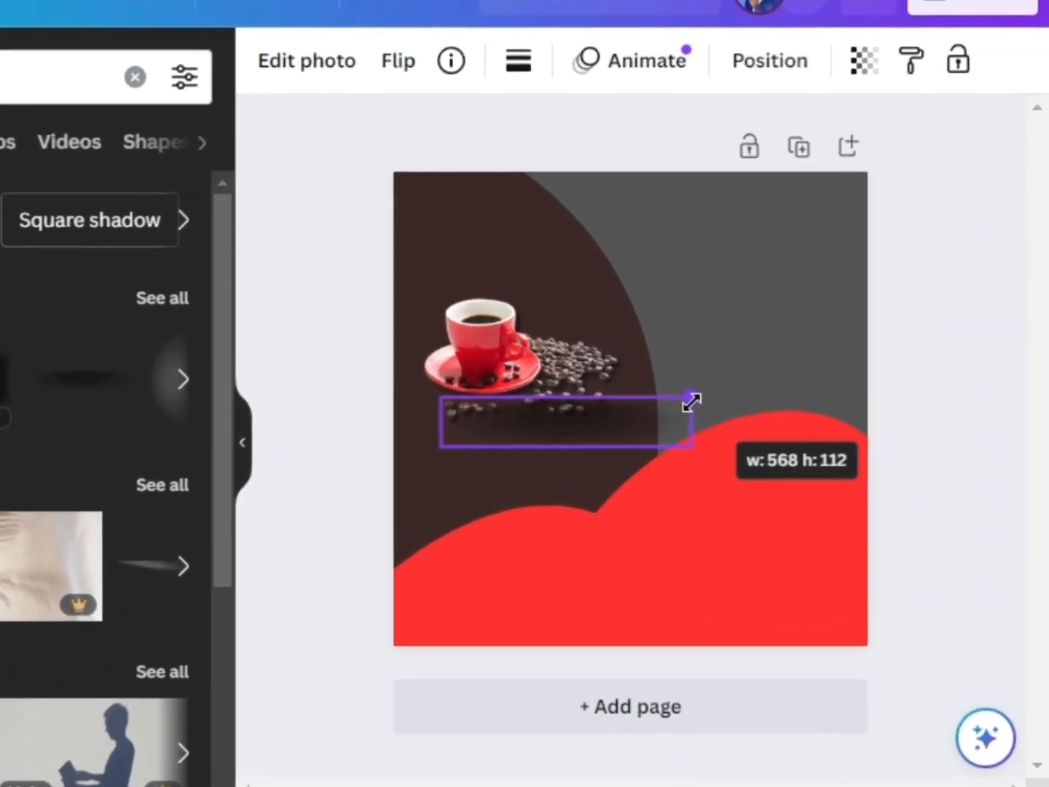
Step: Send the shadow graphic behind the coffee cup and position it under the saucer and beans, flush with the page's left edge
{"action": "left_click_drag", "start_coordinate": [569, 412], "coordinate": [481, 340]}
{"action": "right_click", "coordinate": [566, 341]}
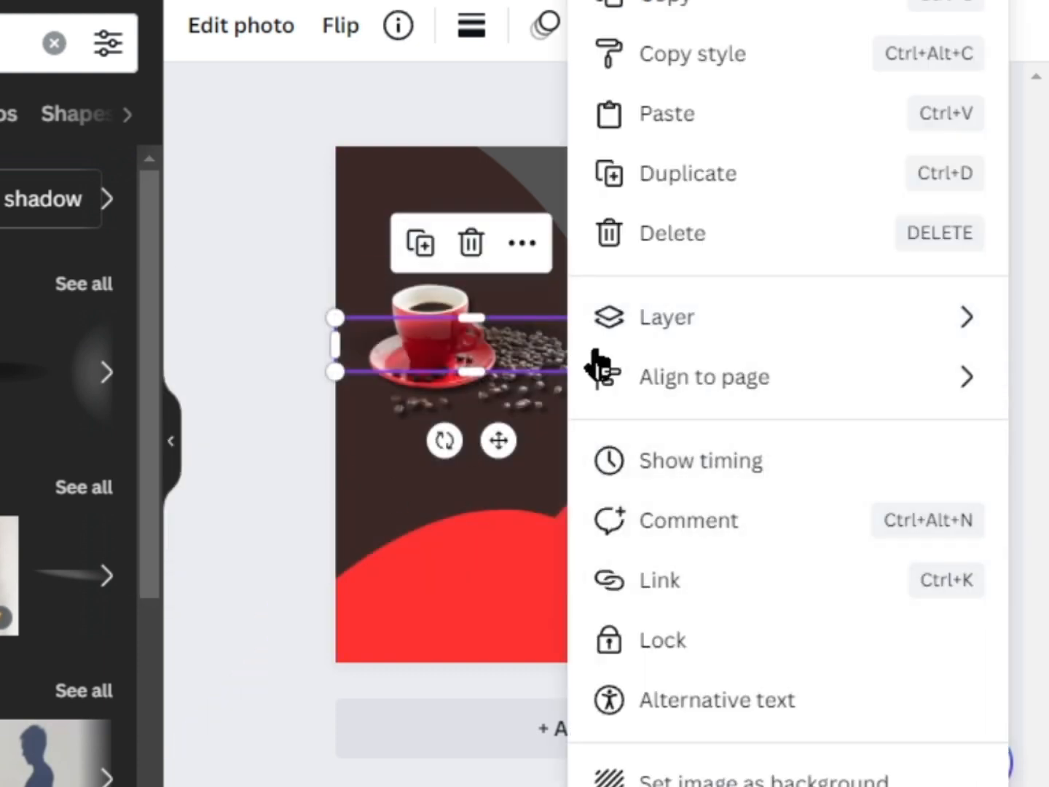
{"action": "mouse_move", "coordinate": [621, 321]}
{"action": "left_click", "coordinate": [354, 437]}
{"action": "left_click_drag", "start_coordinate": [507, 338], "coordinate": [511, 398]}
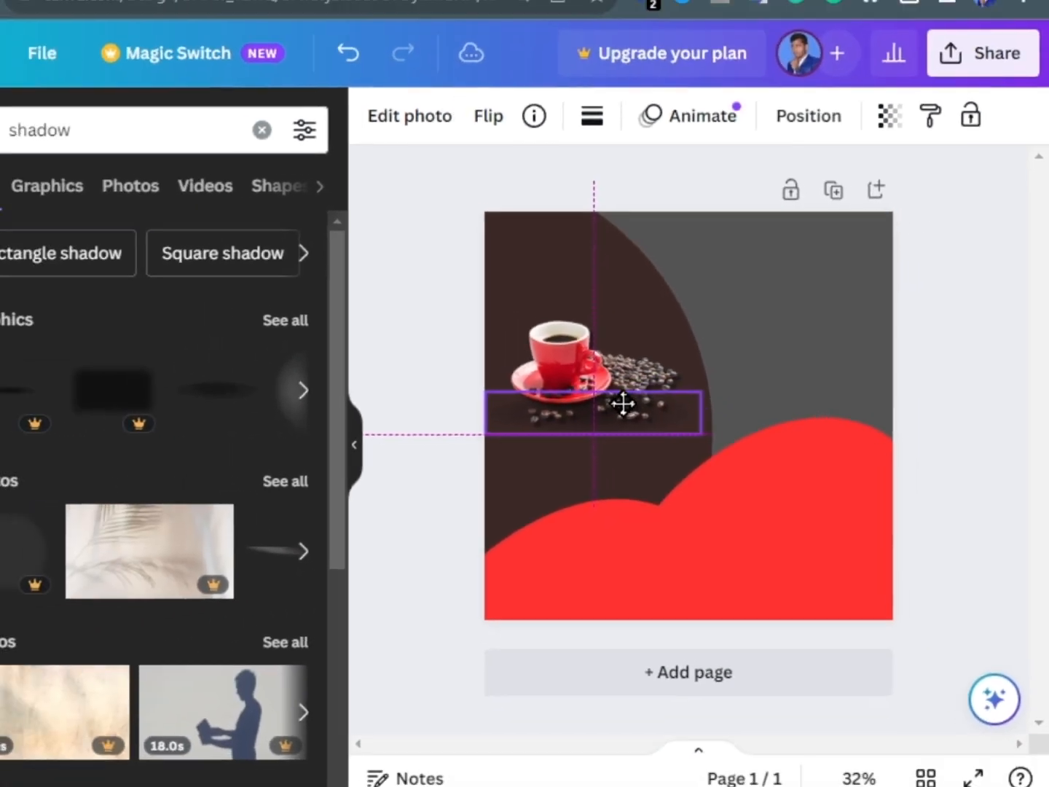
{"action": "left_click_drag", "start_coordinate": [623, 404], "coordinate": [623, 404]}
{"action": "left_click", "coordinate": [1002, 337]}
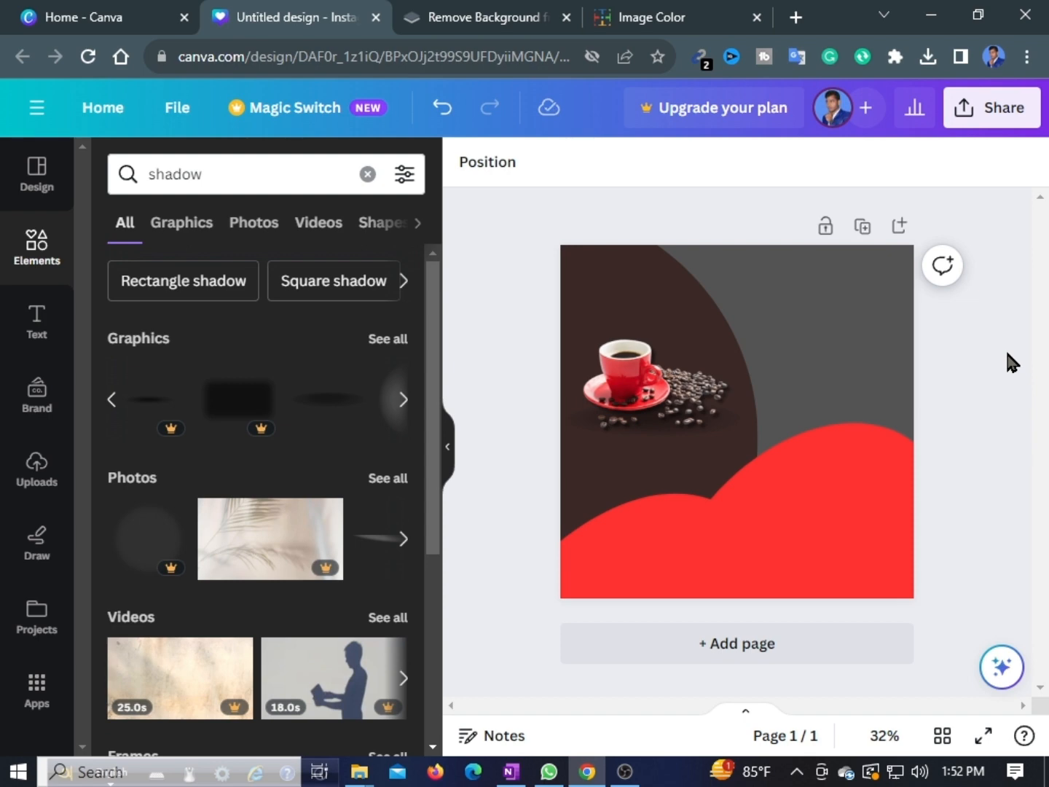
{"action": "left_click", "coordinate": [567, 427]}
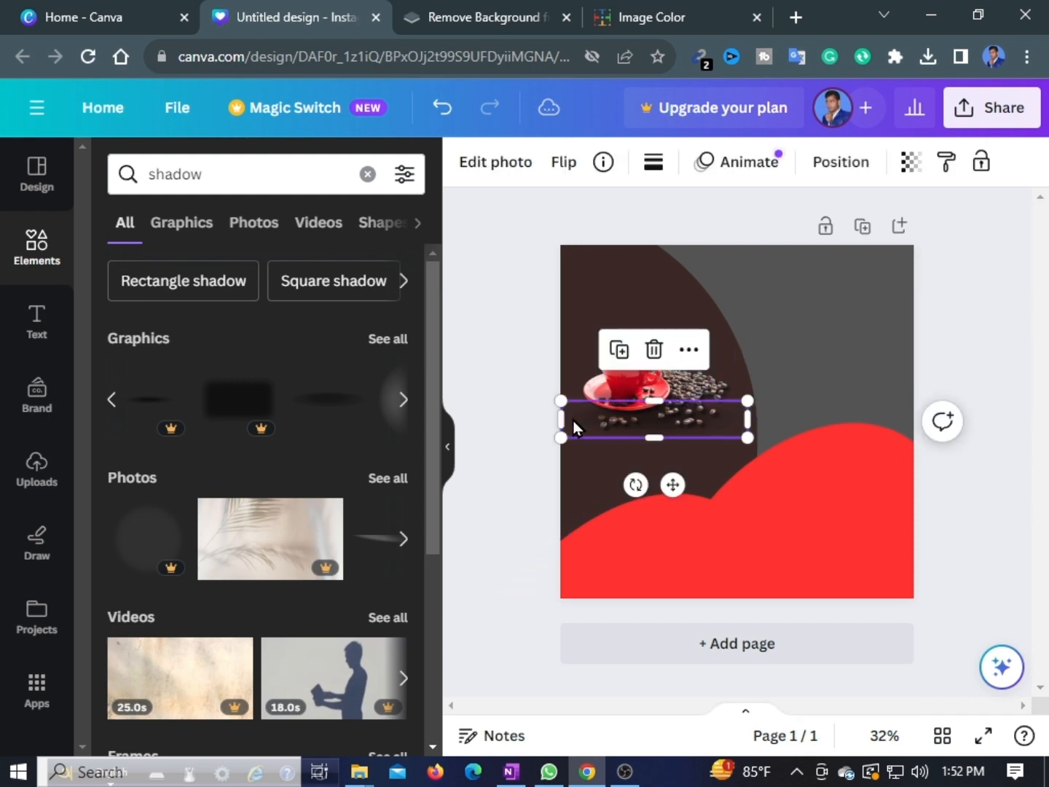
{"action": "left_click_drag", "start_coordinate": [582, 409], "coordinate": [575, 409]}
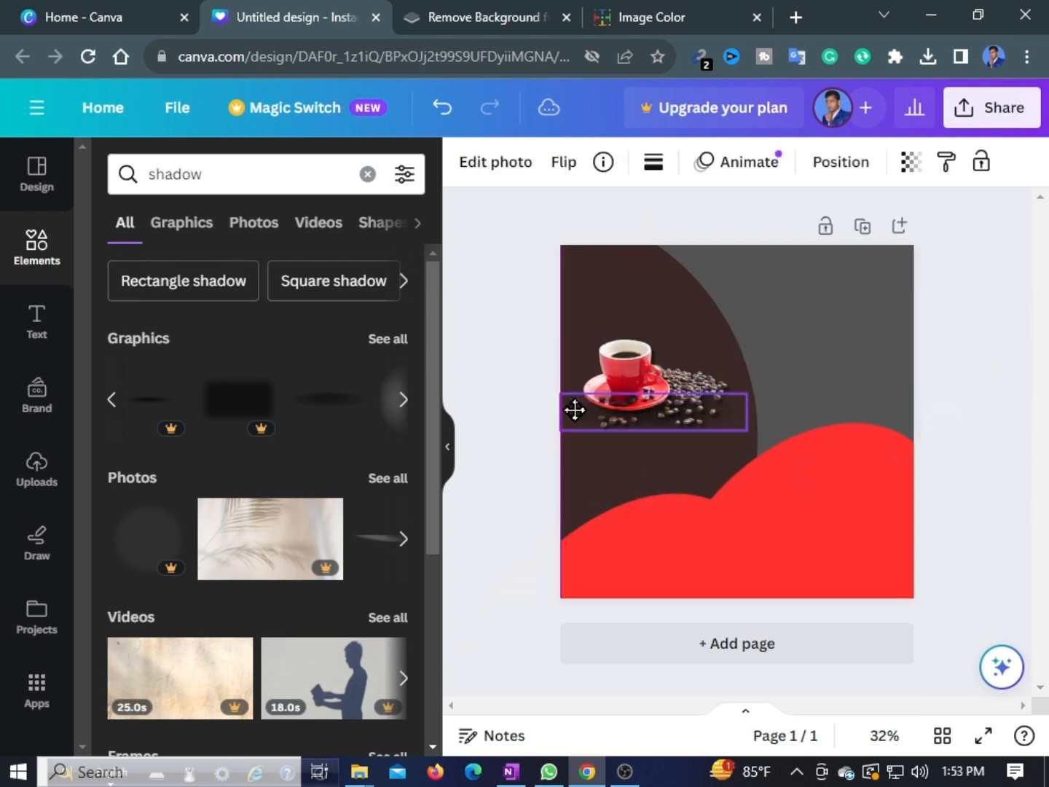
Step: Undo the stray shape move and lock the dark brown circle in place
{"action": "left_click", "coordinate": [442, 108]}
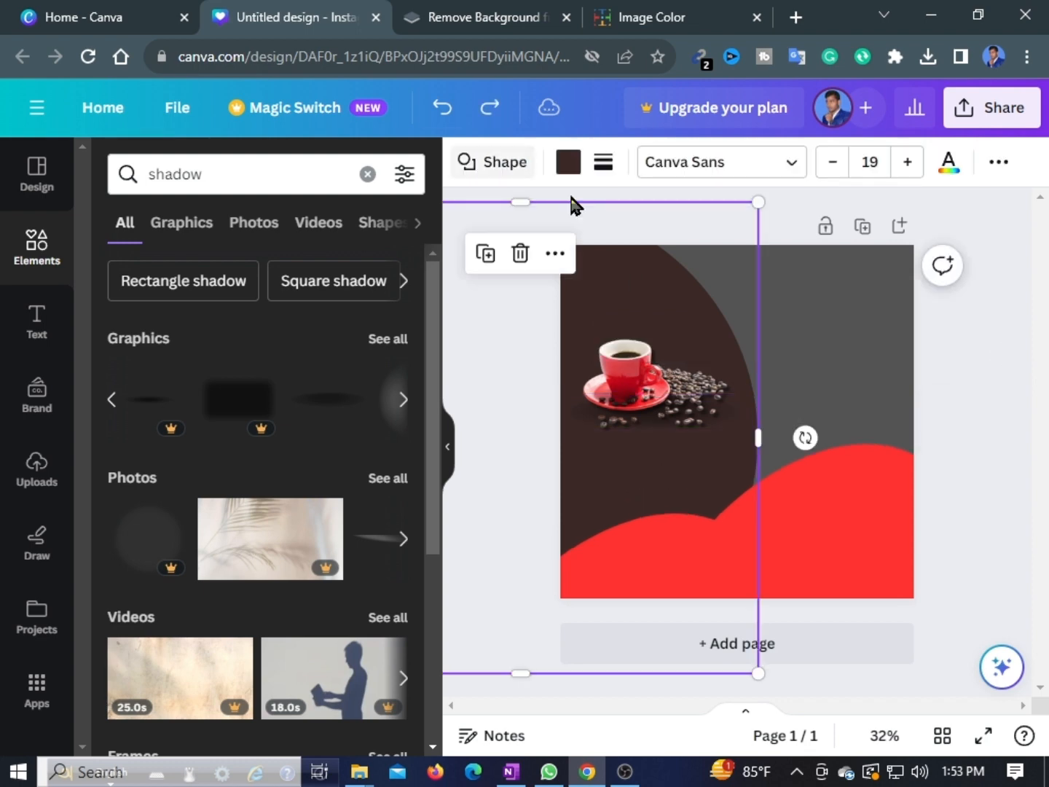
{"action": "right_click", "coordinate": [630, 268]}
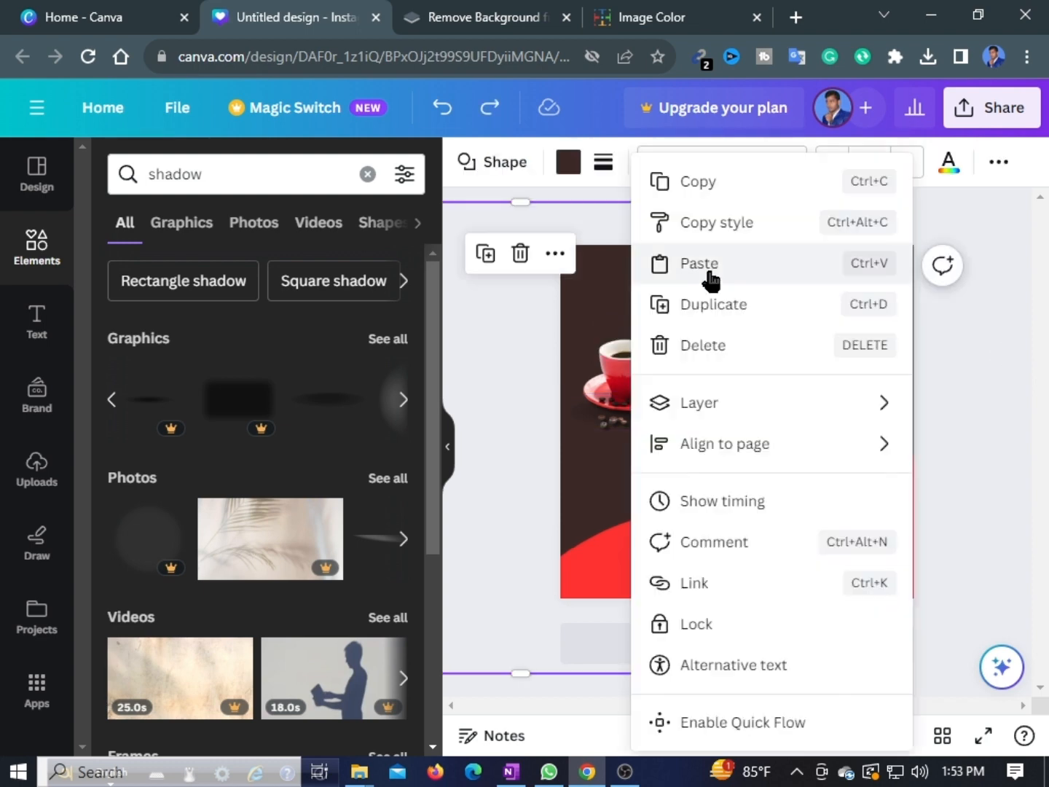
{"action": "mouse_move", "coordinate": [754, 412]}
{"action": "left_click", "coordinate": [743, 623]}
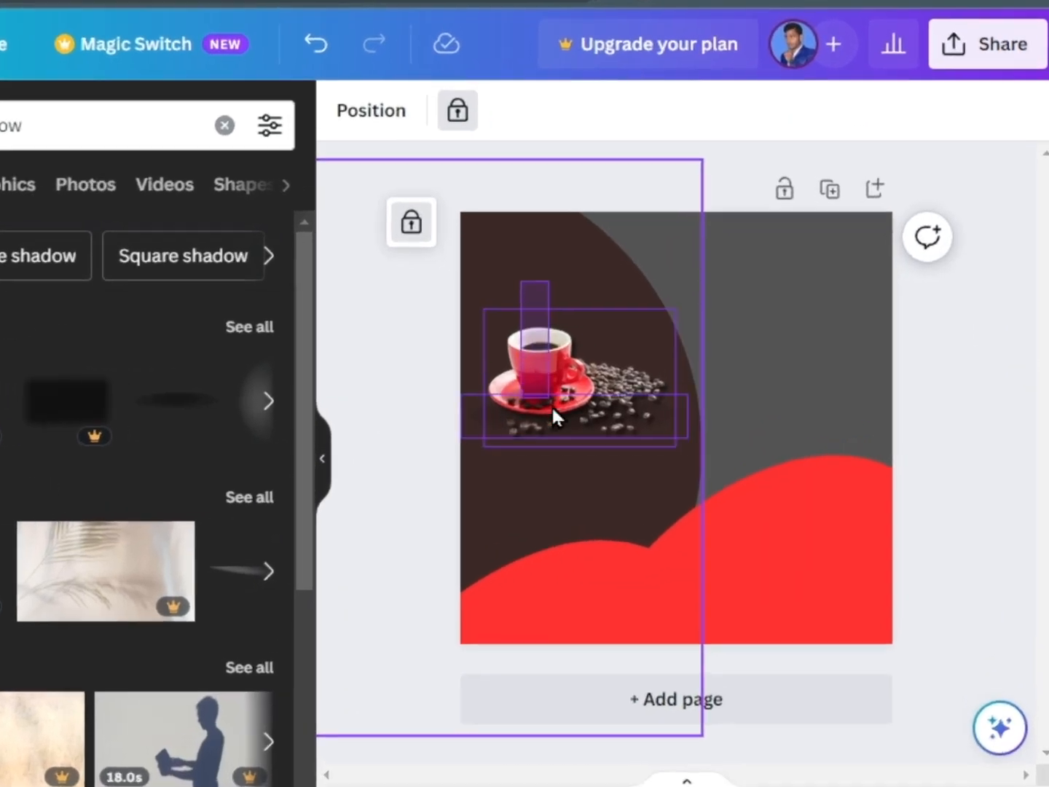
Step: Enlarge the coffee cup image slightly from two opposite corners and move it a little up above its shadow
{"action": "left_click_drag", "start_coordinate": [552, 407], "coordinate": [567, 440]}
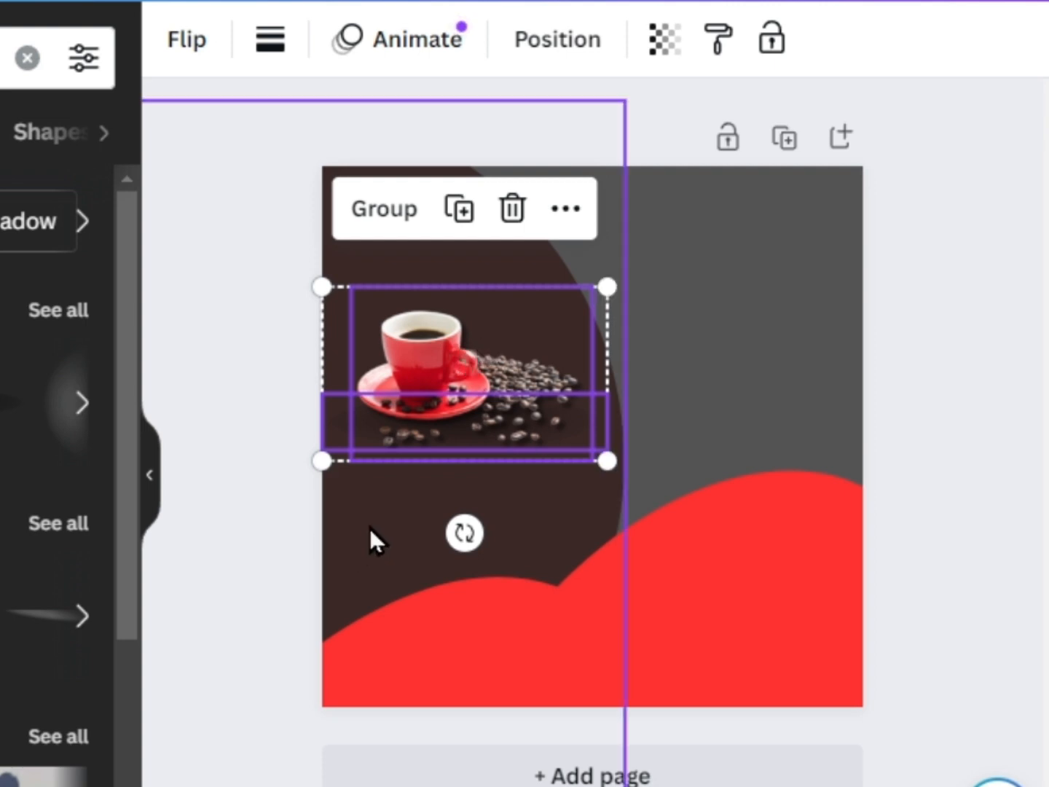
{"action": "left_click", "coordinate": [432, 352]}
{"action": "left_click_drag", "start_coordinate": [347, 288], "coordinate": [334, 279]}
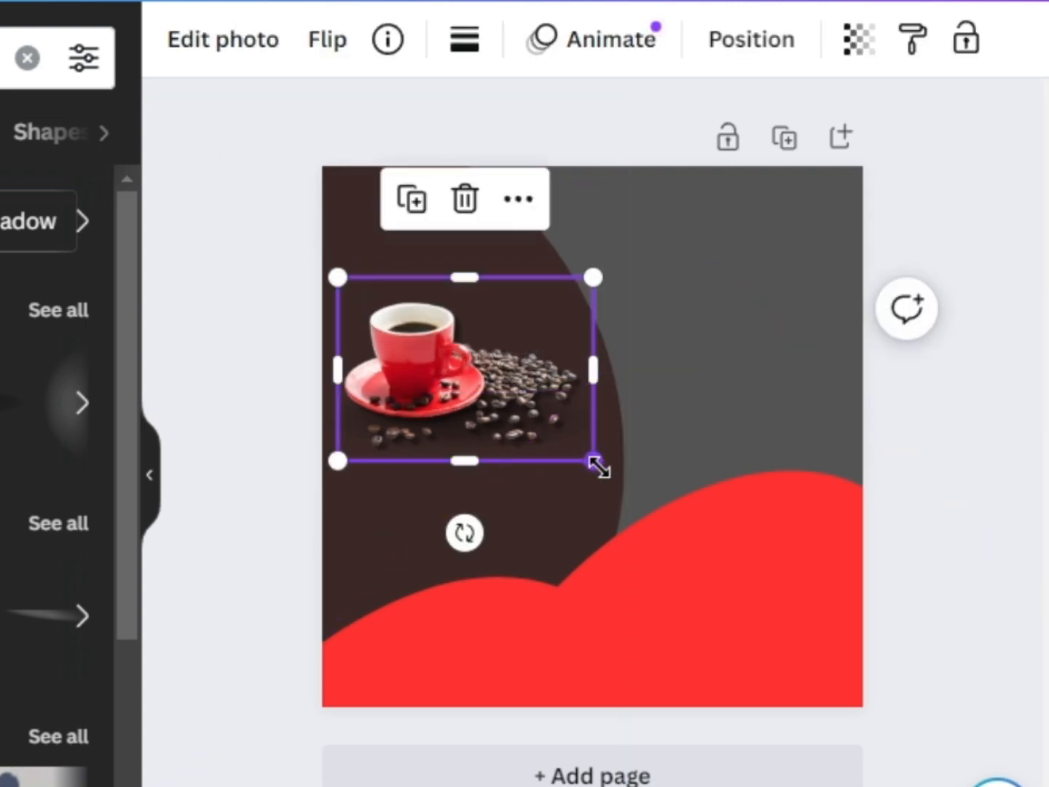
{"action": "left_click_drag", "start_coordinate": [597, 465], "coordinate": [613, 476]}
{"action": "left_click_drag", "start_coordinate": [436, 364], "coordinate": [436, 344]}
{"action": "left_click", "coordinate": [340, 465]}
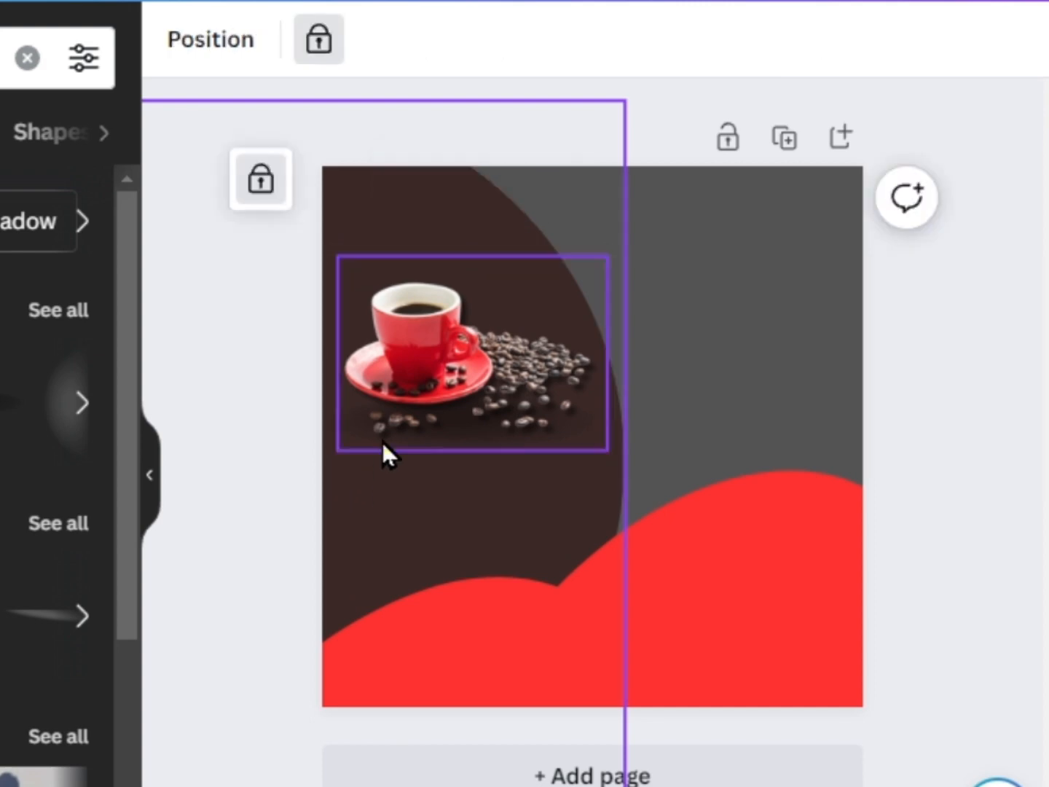
Step: Lower the shadow graphic beneath the red coffee cup image and move the cup down and slightly right over it
{"action": "left_click", "coordinate": [332, 430]}
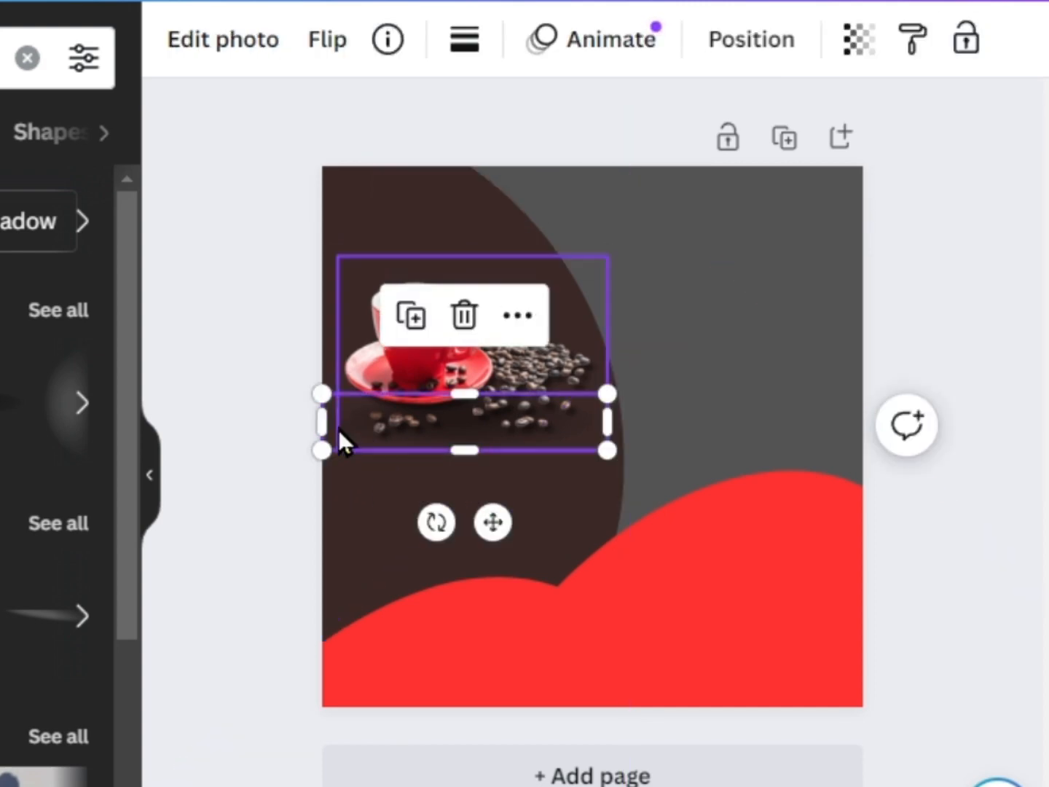
{"action": "left_click_drag", "start_coordinate": [494, 518], "coordinate": [496, 540]}
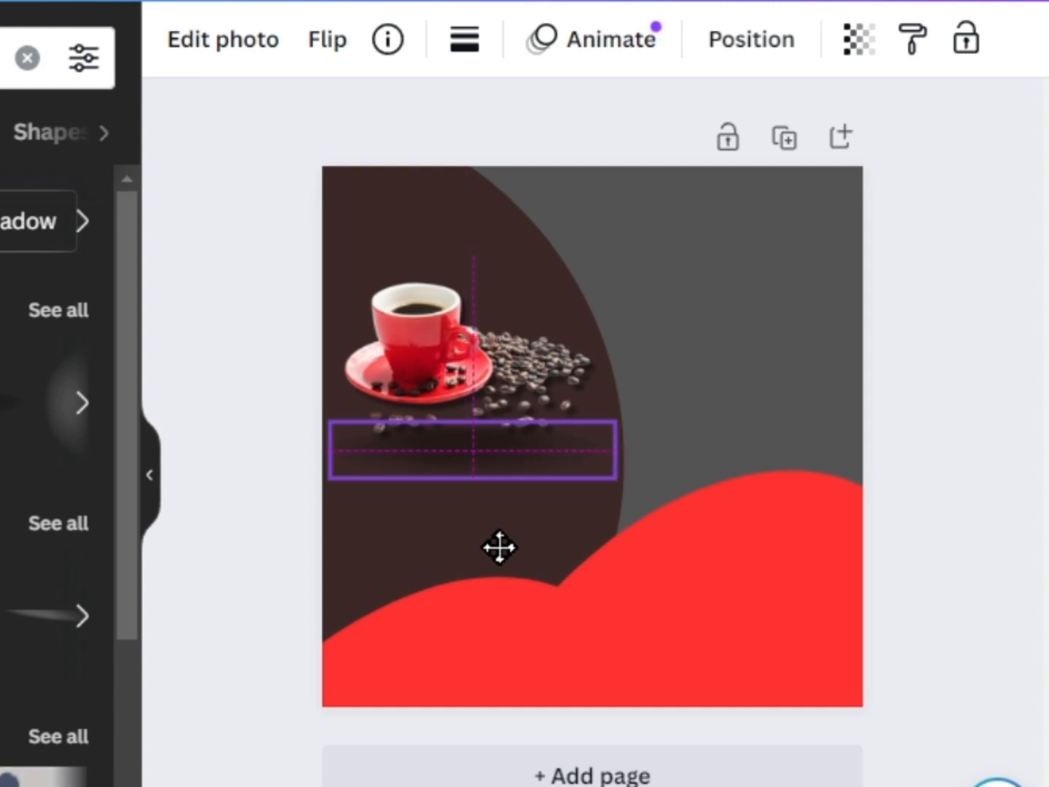
{"action": "left_click_drag", "start_coordinate": [497, 558], "coordinate": [495, 544]}
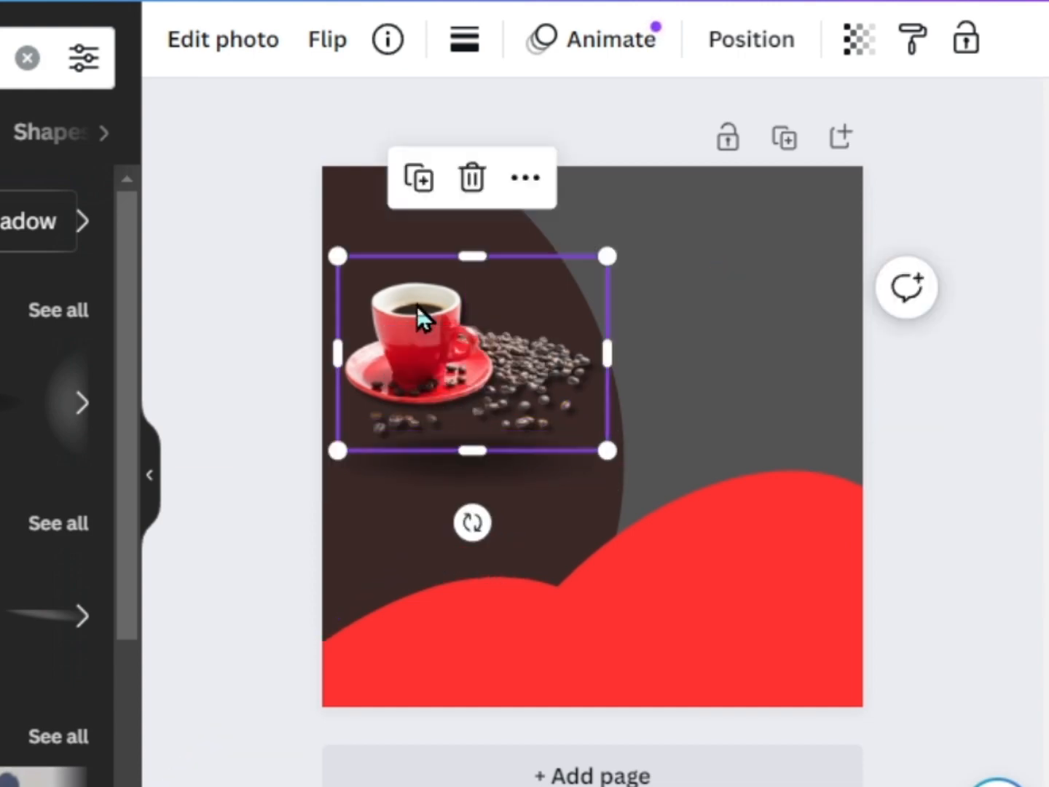
{"action": "left_click_drag", "start_coordinate": [417, 312], "coordinate": [428, 361]}
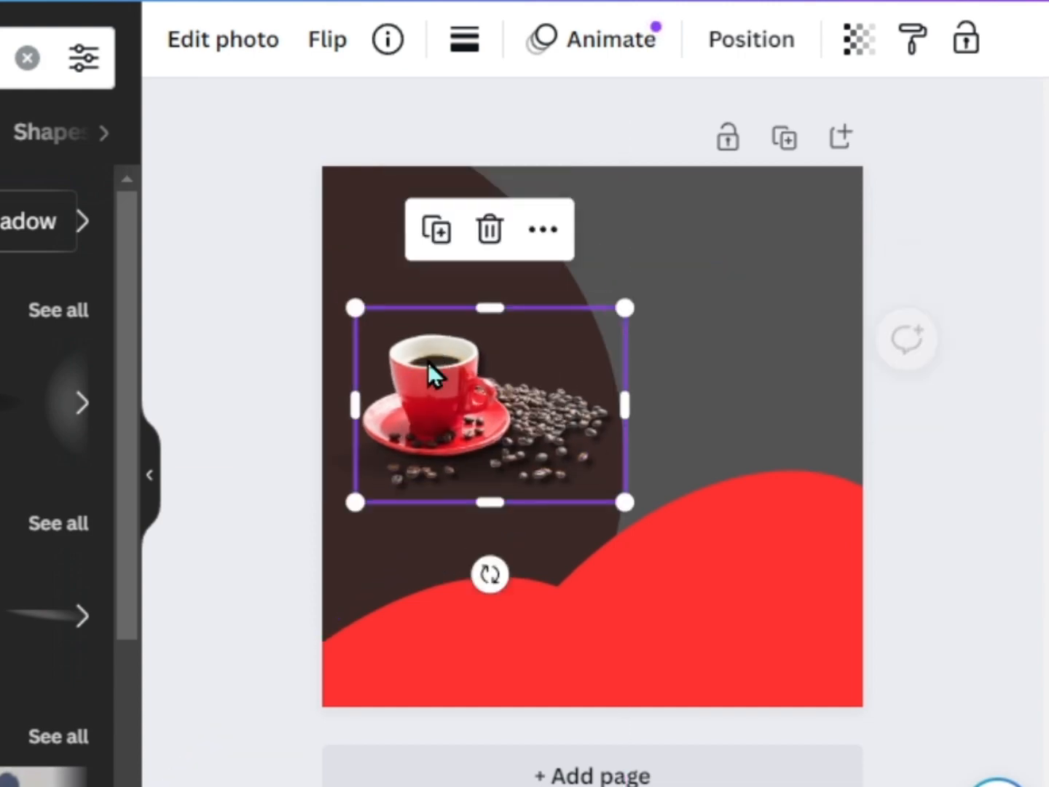
{"action": "left_click", "coordinate": [851, 555]}
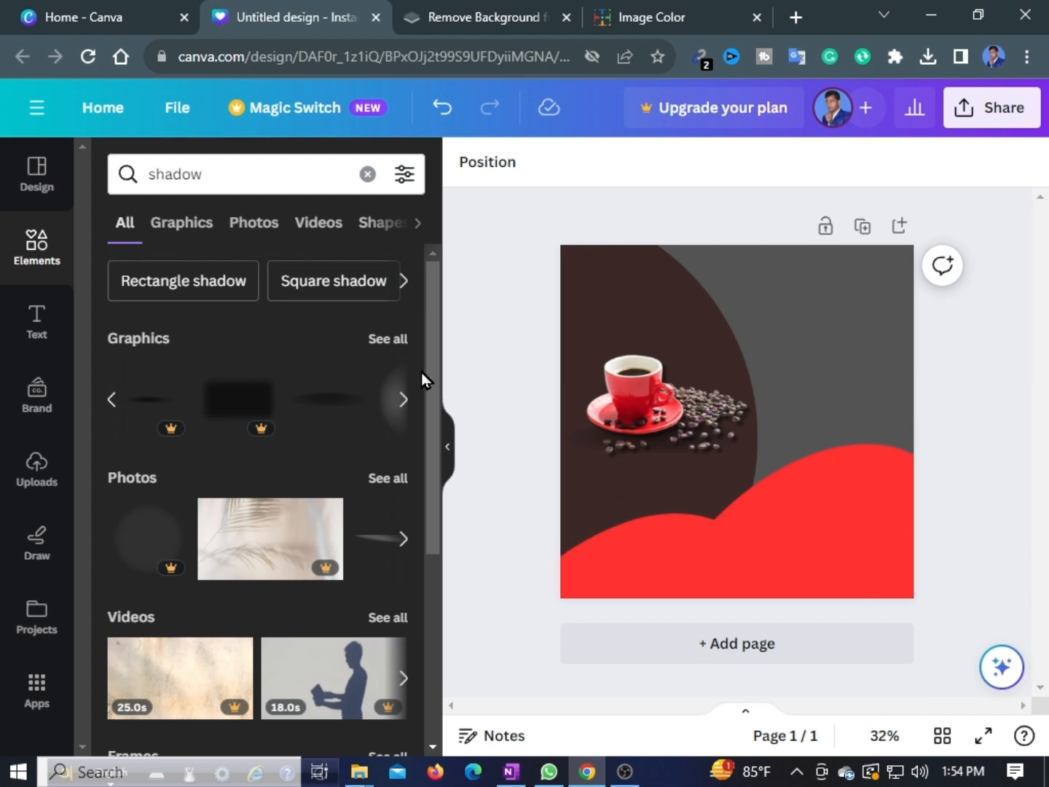
Step: Recolor the red wavy shape along the page's lower edge white
{"action": "left_click", "coordinate": [403, 399]}
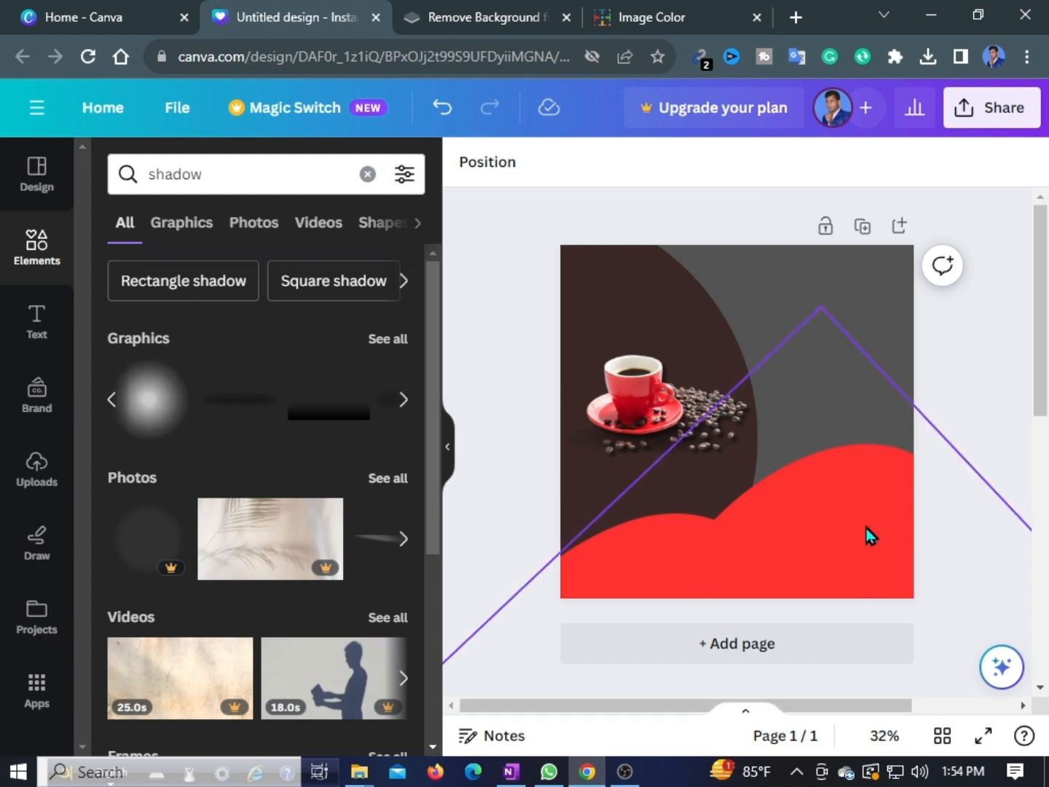
{"action": "left_click", "coordinate": [813, 535]}
{"action": "left_click", "coordinate": [568, 161]}
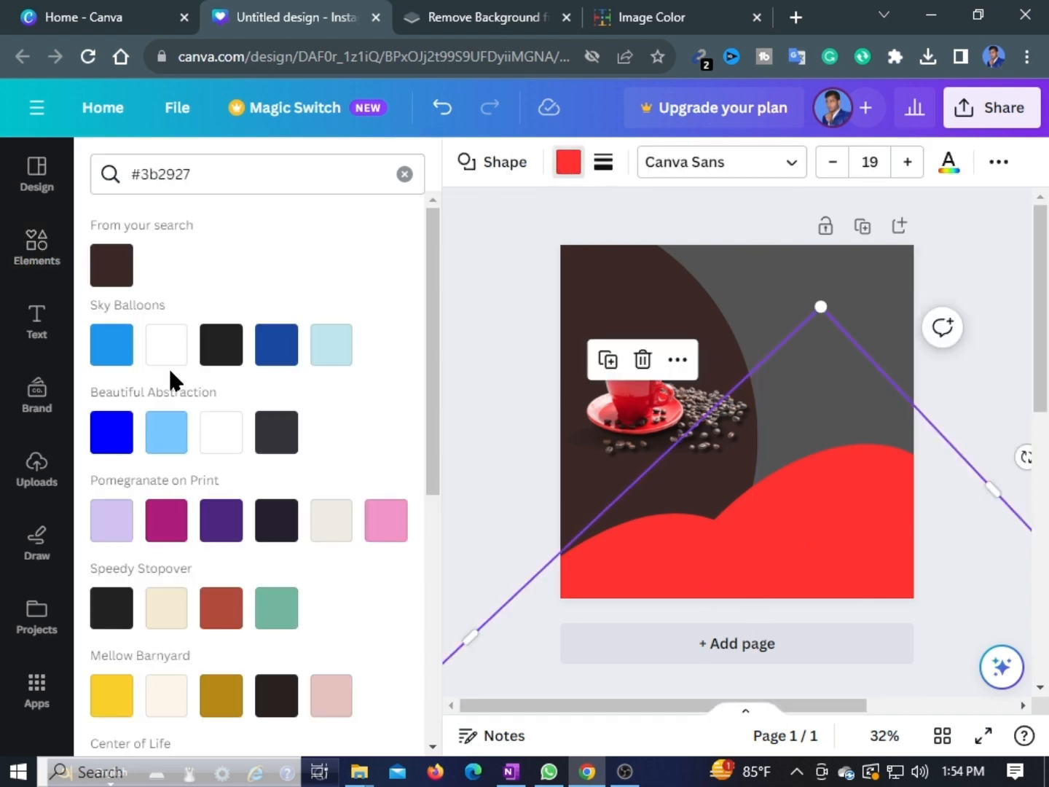
{"action": "left_click", "coordinate": [166, 344]}
{"action": "left_click", "coordinate": [785, 305]}
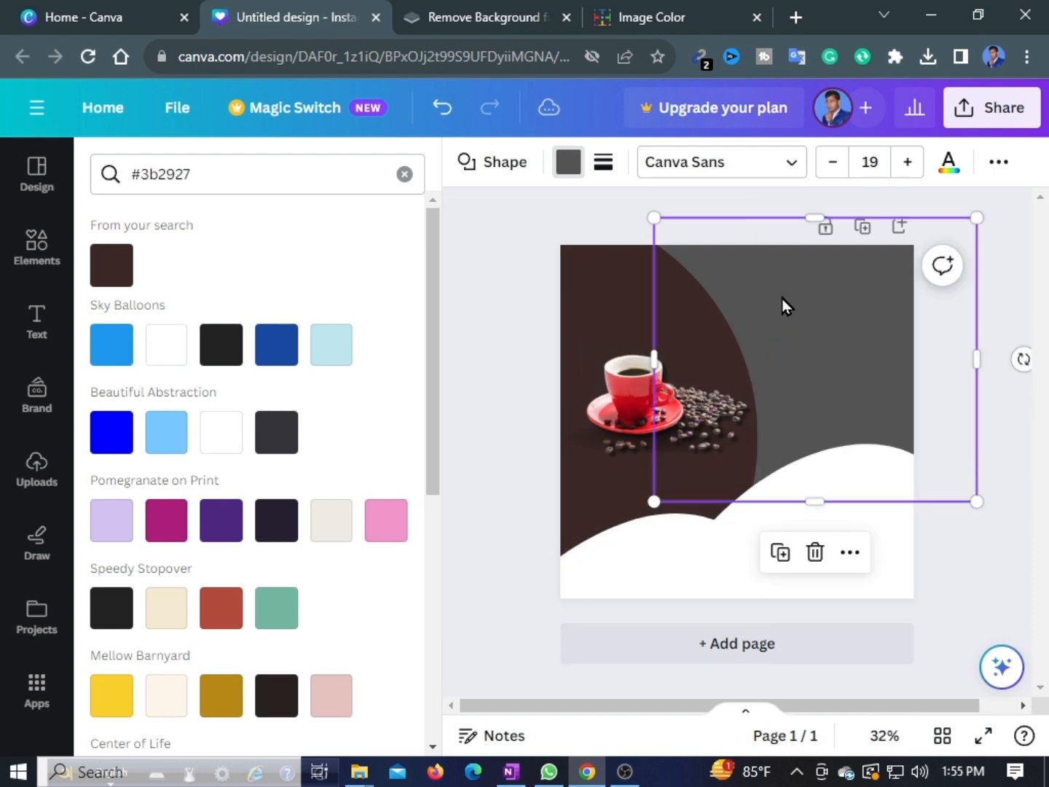
{"action": "left_click", "coordinate": [654, 10]}
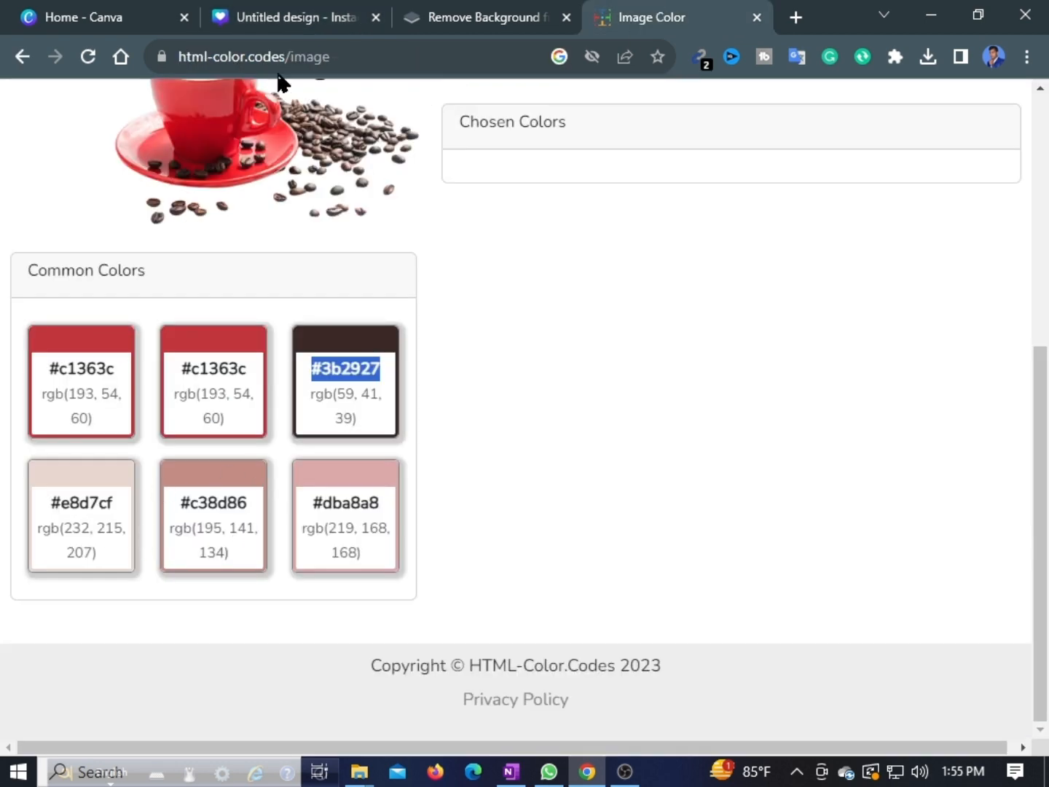
{"action": "left_click", "coordinate": [292, 16]}
{"action": "left_click", "coordinate": [878, 534]}
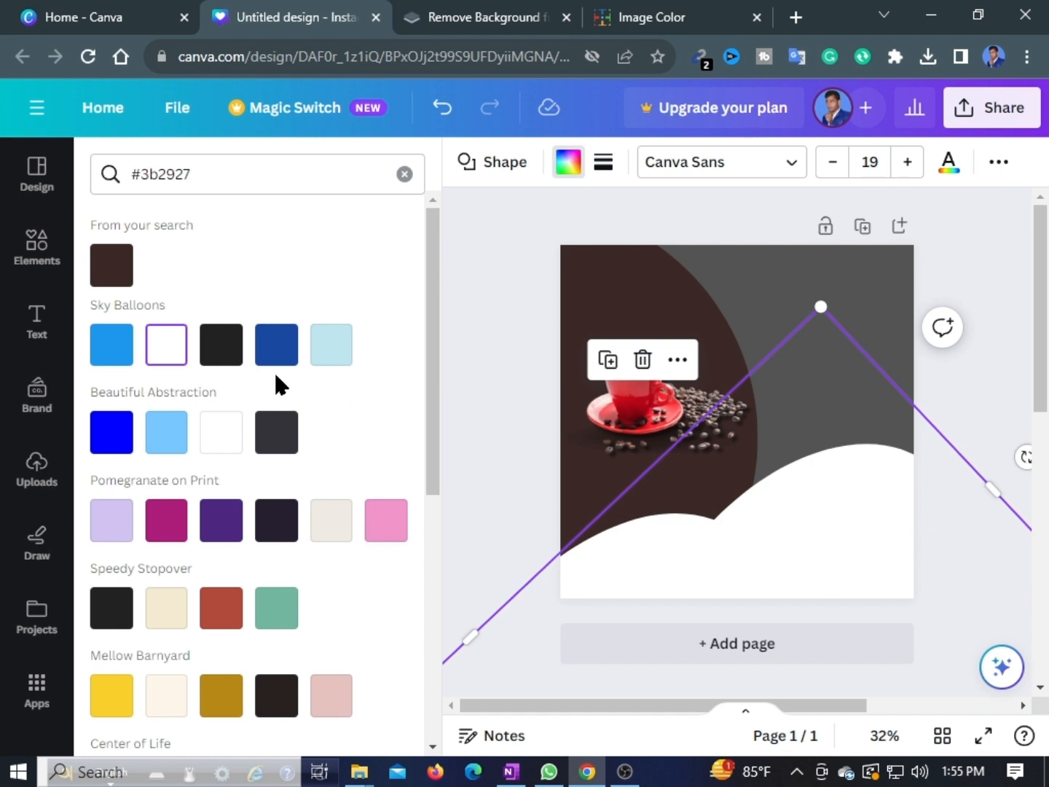
{"action": "left_click", "coordinate": [989, 375]}
{"action": "left_click", "coordinate": [506, 336]}
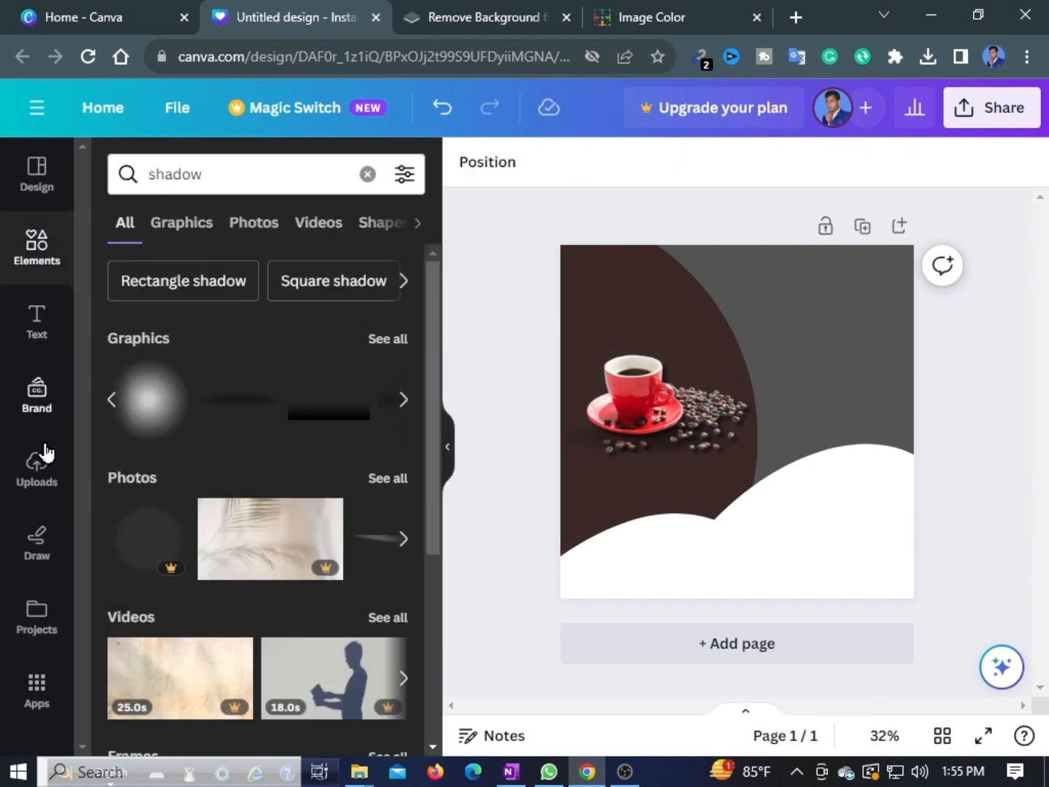
{"action": "left_click", "coordinate": [37, 462]}
{"action": "left_click", "coordinate": [218, 227]}
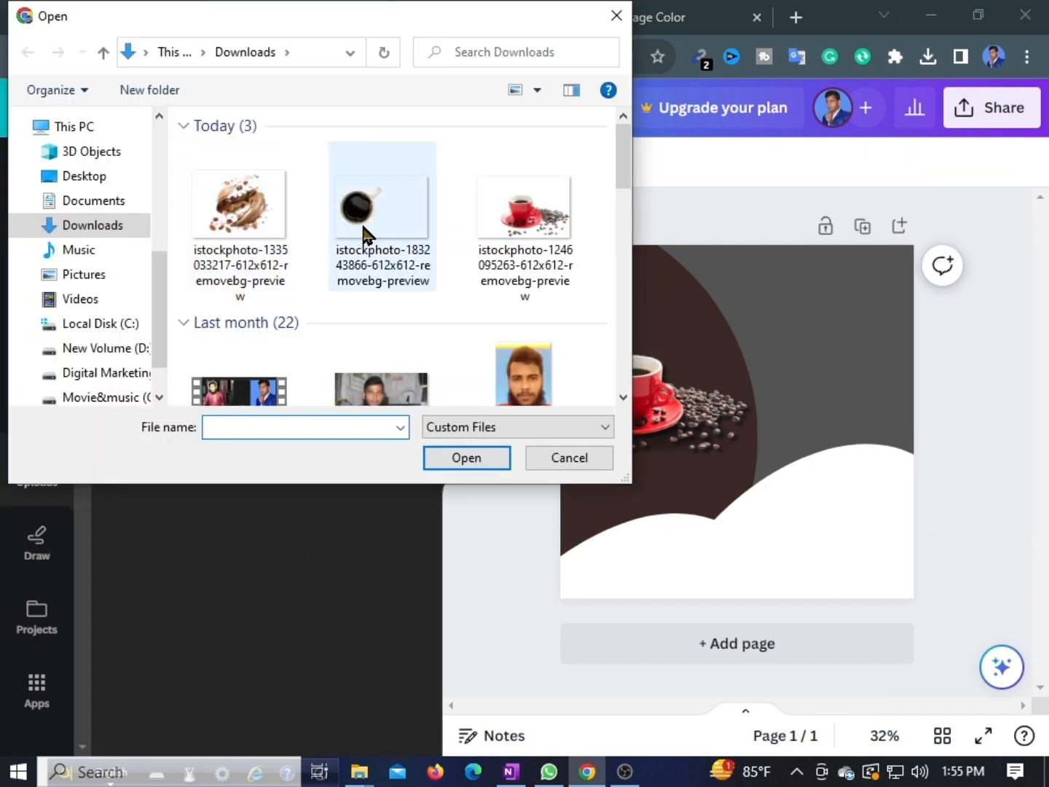
{"action": "left_click", "coordinate": [346, 233]}
{"action": "left_click", "coordinate": [479, 463]}
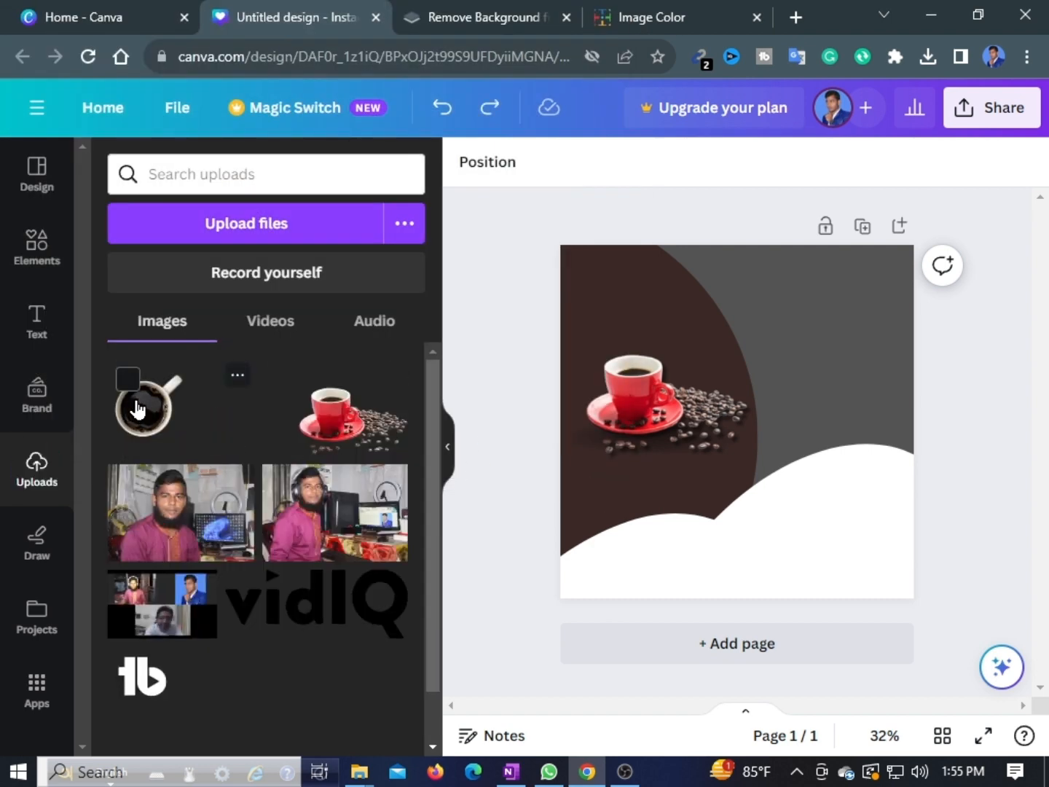
{"action": "left_click", "coordinate": [141, 409]}
{"action": "left_click_drag", "start_coordinate": [732, 451], "coordinate": [755, 512]}
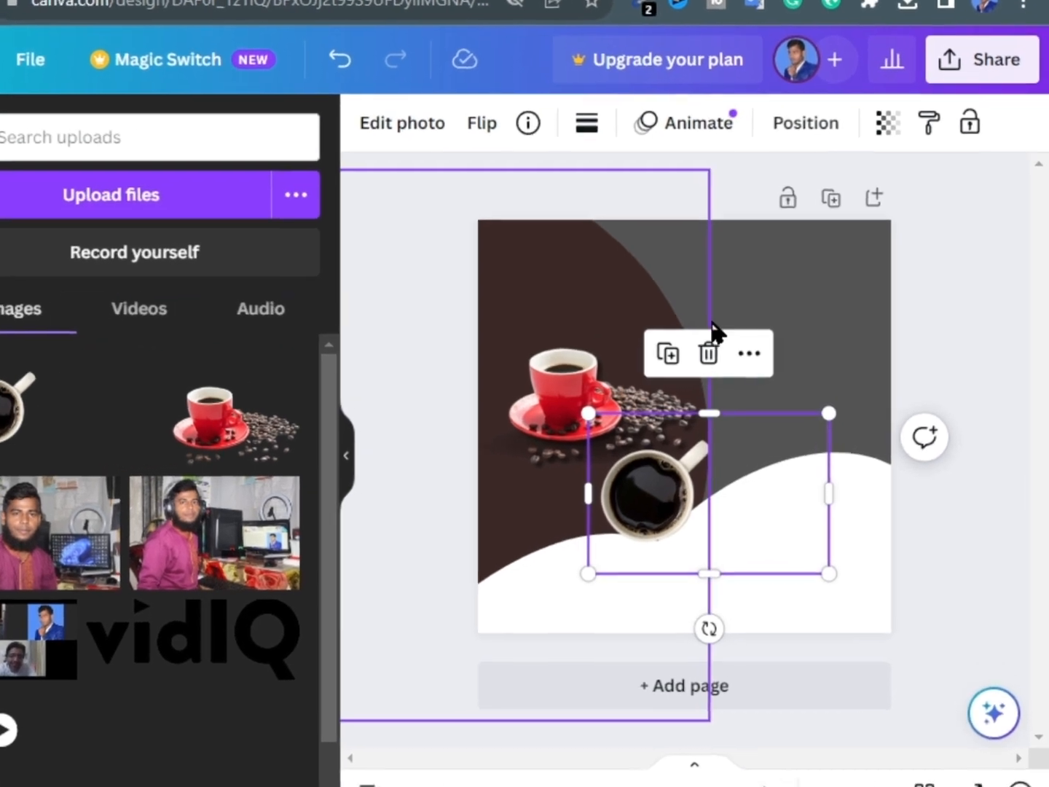
{"action": "left_click", "coordinate": [757, 357]}
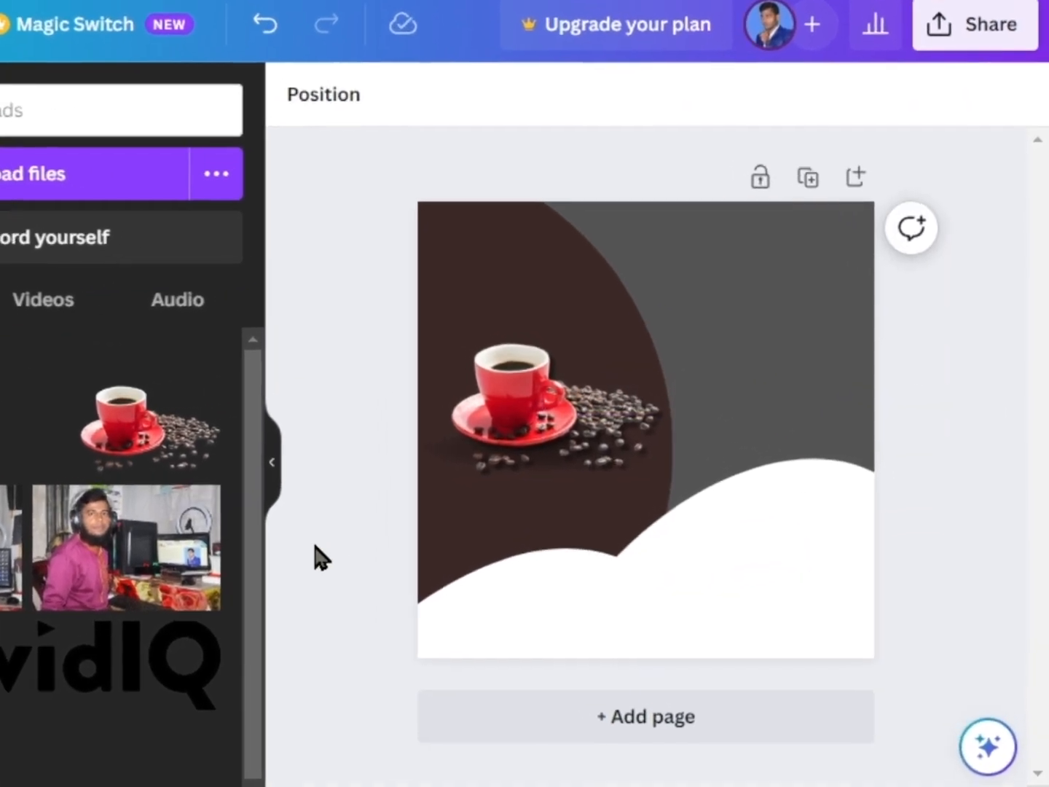
Step: Insert the uploaded top-view coffee cup, place it on the white area's right side and crop its frame to 360 × 420
{"action": "left_click", "coordinate": [14, 427]}
{"action": "left_click_drag", "start_coordinate": [517, 436], "coordinate": [719, 567]}
{"action": "left_click_drag", "start_coordinate": [951, 566], "coordinate": [824, 565]}
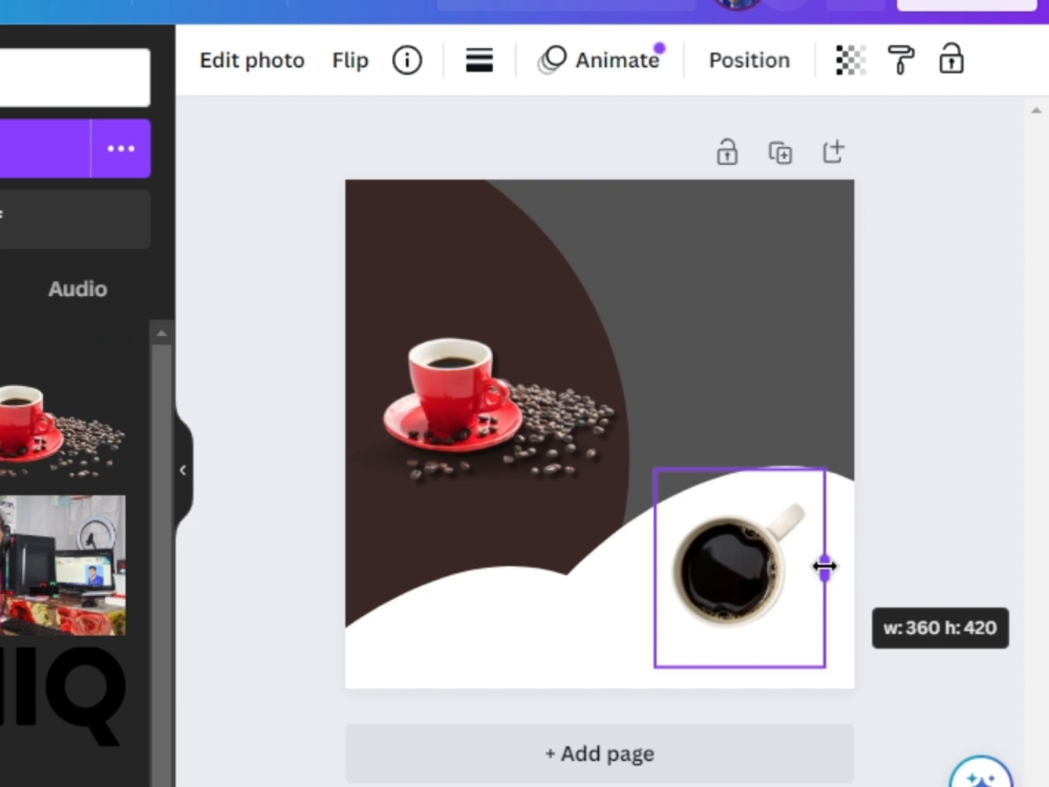
{"action": "left_click_drag", "start_coordinate": [724, 565], "coordinate": [716, 559]}
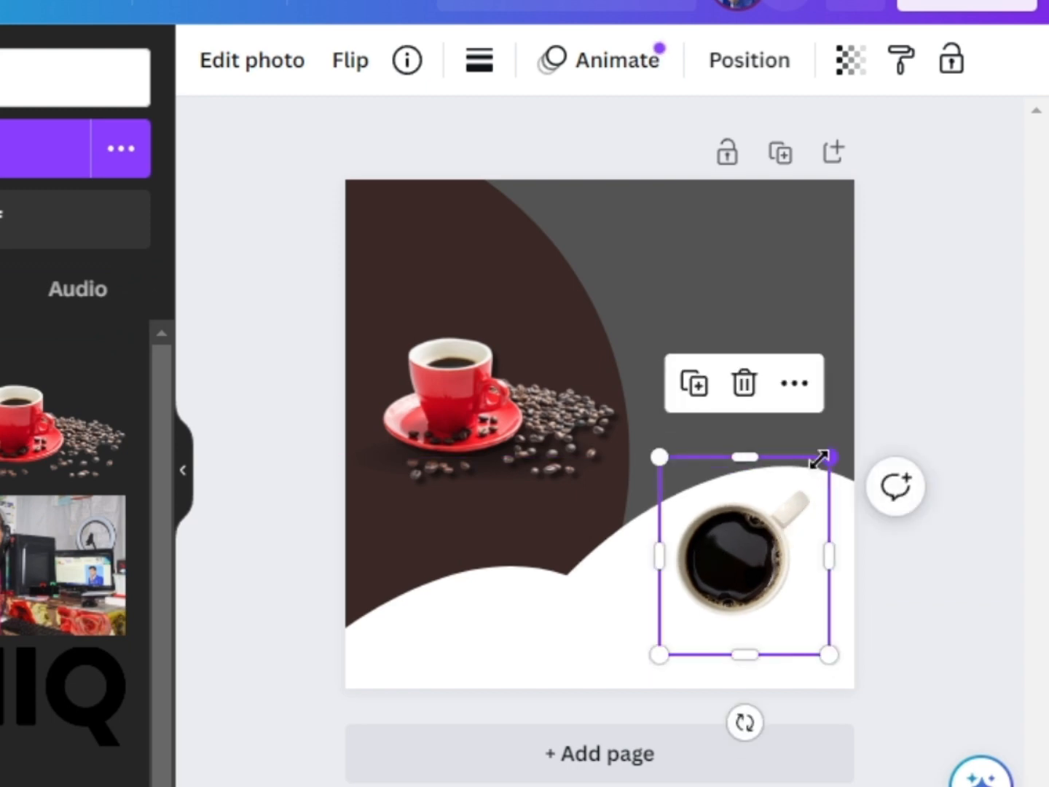
Step: Shrink the top-view cup, crop its frame closer on three sides and reposition it on the white area
{"action": "left_click_drag", "start_coordinate": [817, 457], "coordinate": [808, 481]}
{"action": "left_click_drag", "start_coordinate": [738, 573], "coordinate": [751, 551]}
{"action": "mouse_move", "coordinate": [828, 552]}
{"action": "left_mouse_down"}
{"action": "mouse_move", "coordinate": [810, 553]}
{"action": "mouse_move", "coordinate": [819, 553]}
{"action": "left_mouse_up"}
{"action": "left_click_drag", "start_coordinate": [680, 554], "coordinate": [686, 562]}
{"action": "left_click_drag", "start_coordinate": [752, 634], "coordinate": [754, 619]}
{"action": "left_click_drag", "start_coordinate": [731, 541], "coordinate": [733, 571]}
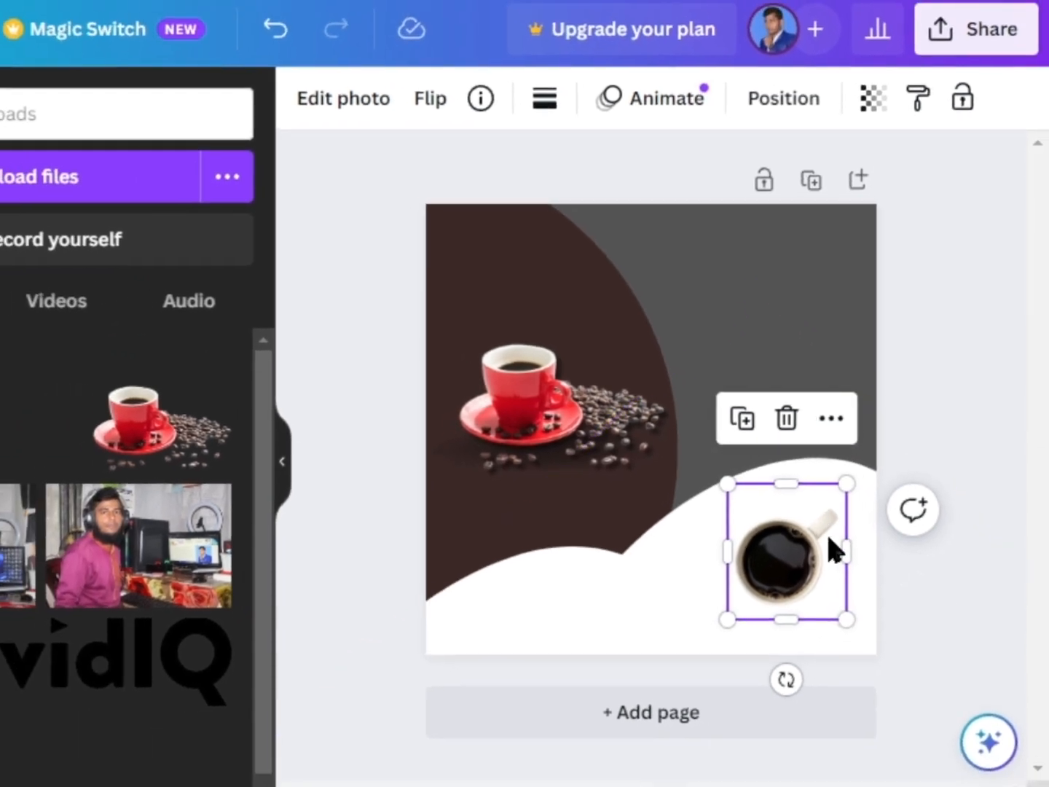
Step: Rotate the top-view coffee cup by 5° and deselect it
{"action": "left_click_drag", "start_coordinate": [785, 679], "coordinate": [776, 682]}
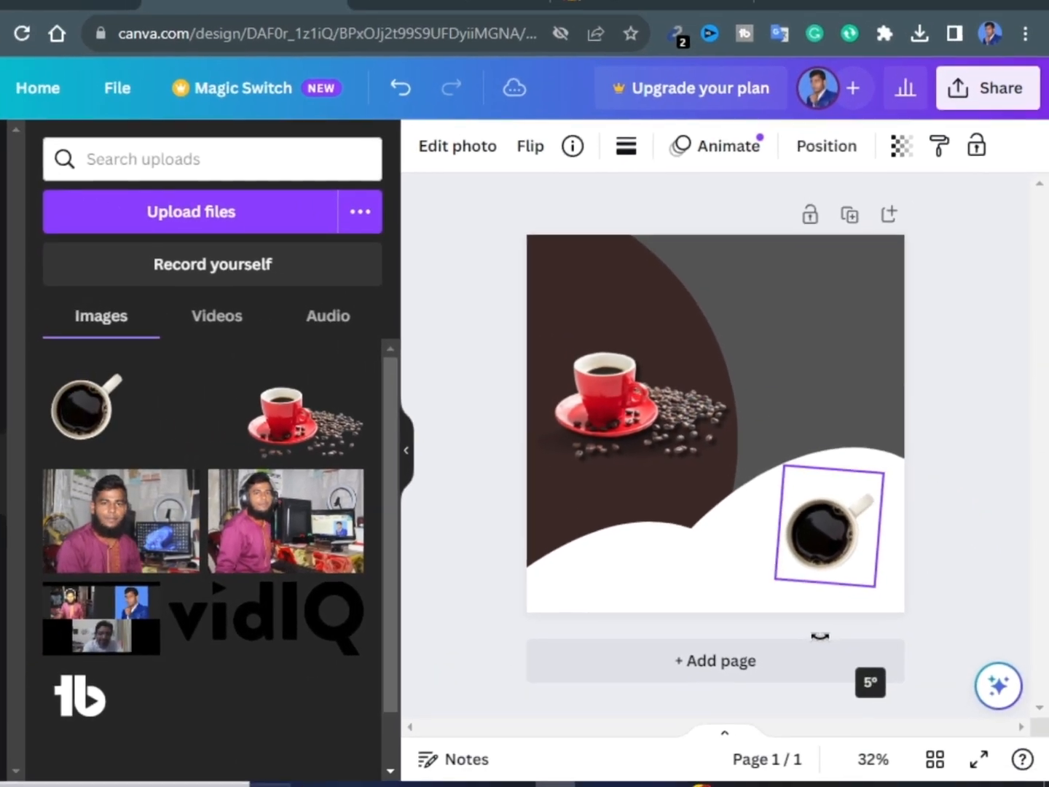
{"action": "left_click_drag", "start_coordinate": [821, 636], "coordinate": [821, 635]}
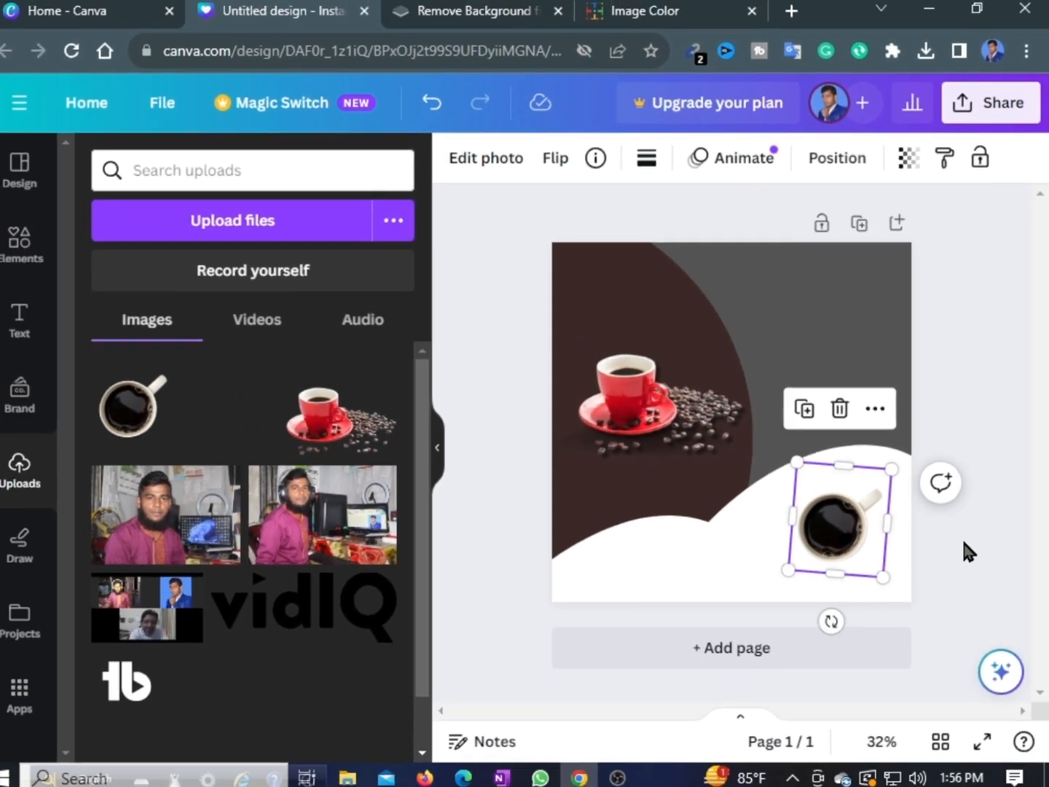
{"action": "left_click", "coordinate": [969, 561]}
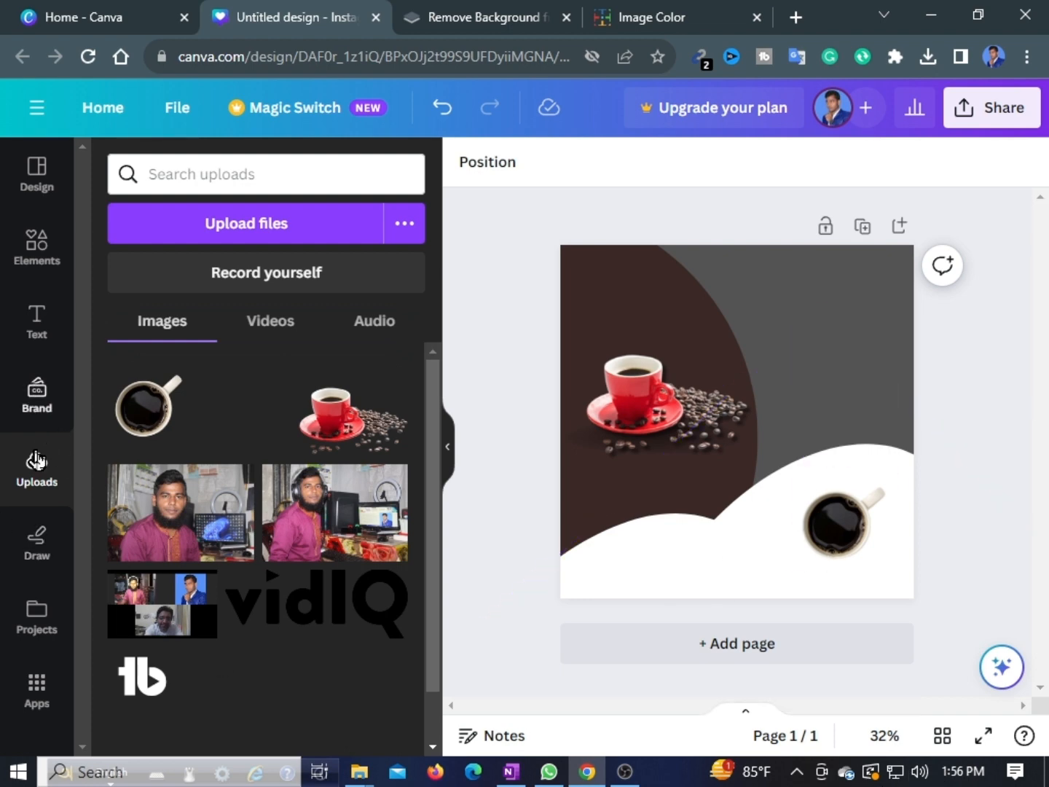
{"action": "left_click", "coordinate": [252, 227]}
{"action": "left_click", "coordinate": [212, 241]}
{"action": "left_click", "coordinate": [498, 454]}
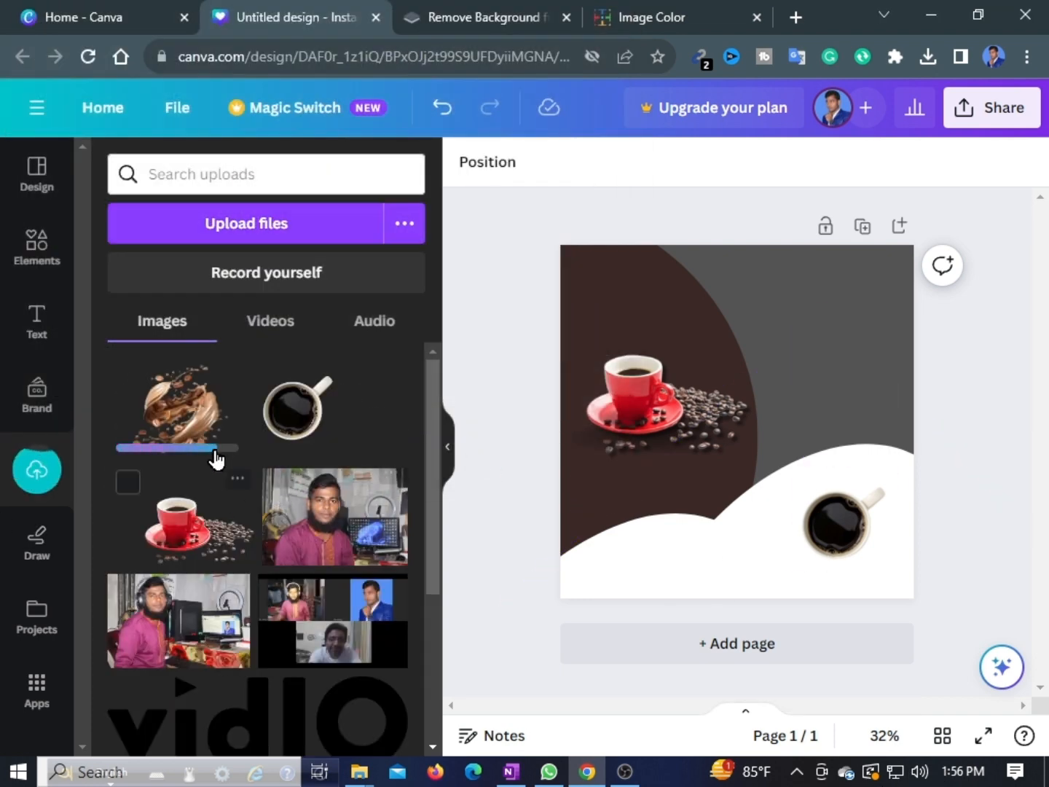
Step: Switch to the Image Color site and load the coffee splash image to extract its common colors
{"action": "left_click", "coordinate": [666, 33]}
{"action": "scroll", "coordinate": [594, 215], "scroll_direction": "up", "scroll_amount": 5}
{"action": "left_click", "coordinate": [594, 475]}
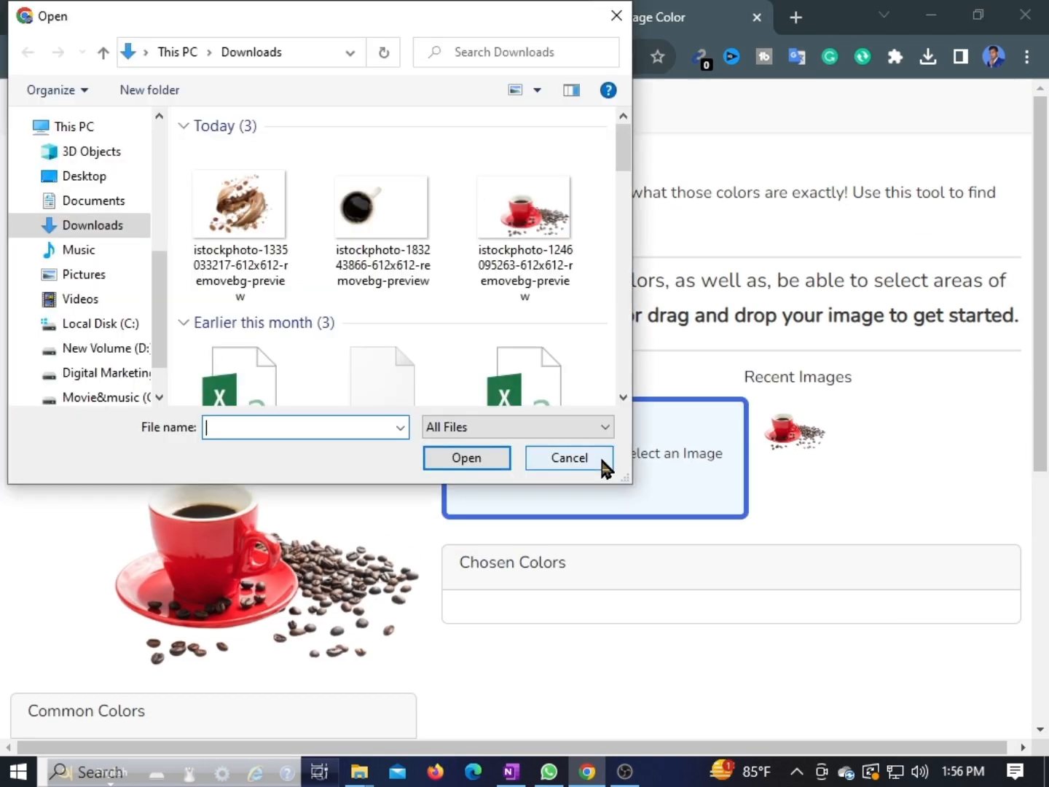
{"action": "left_click", "coordinate": [240, 212]}
{"action": "left_click", "coordinate": [478, 462]}
{"action": "scroll", "coordinate": [500, 492], "scroll_direction": "down", "scroll_amount": 4}
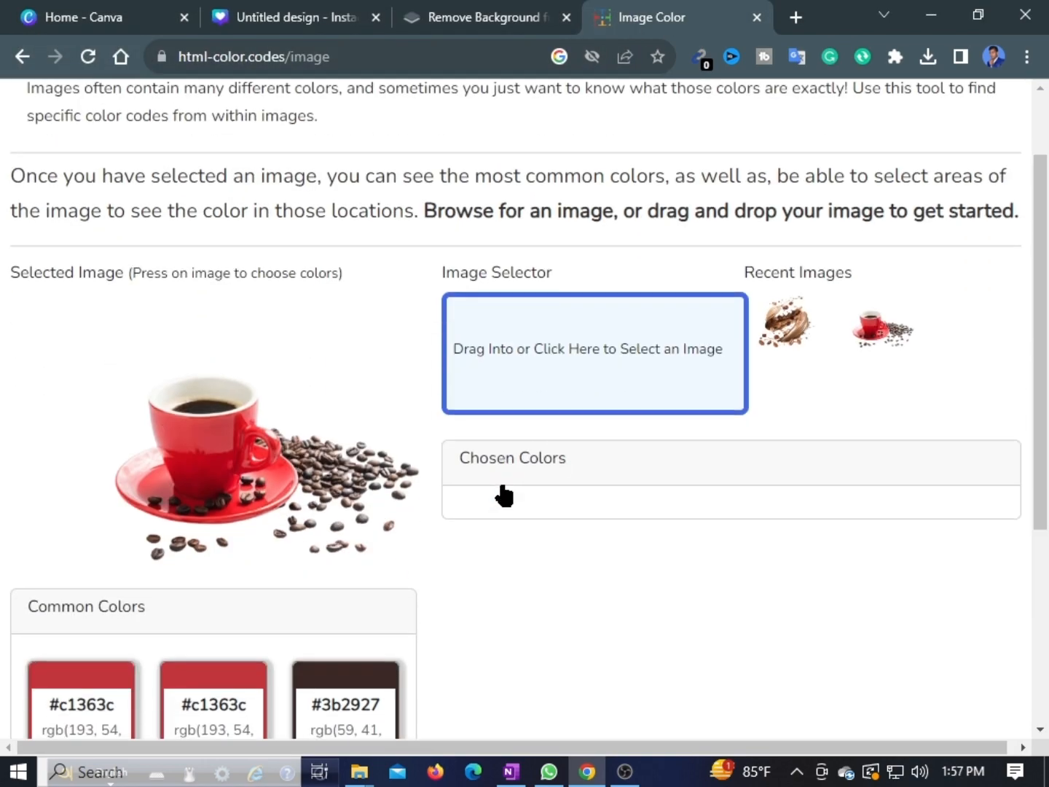
{"action": "scroll", "coordinate": [502, 486], "scroll_direction": "down", "scroll_amount": 2}
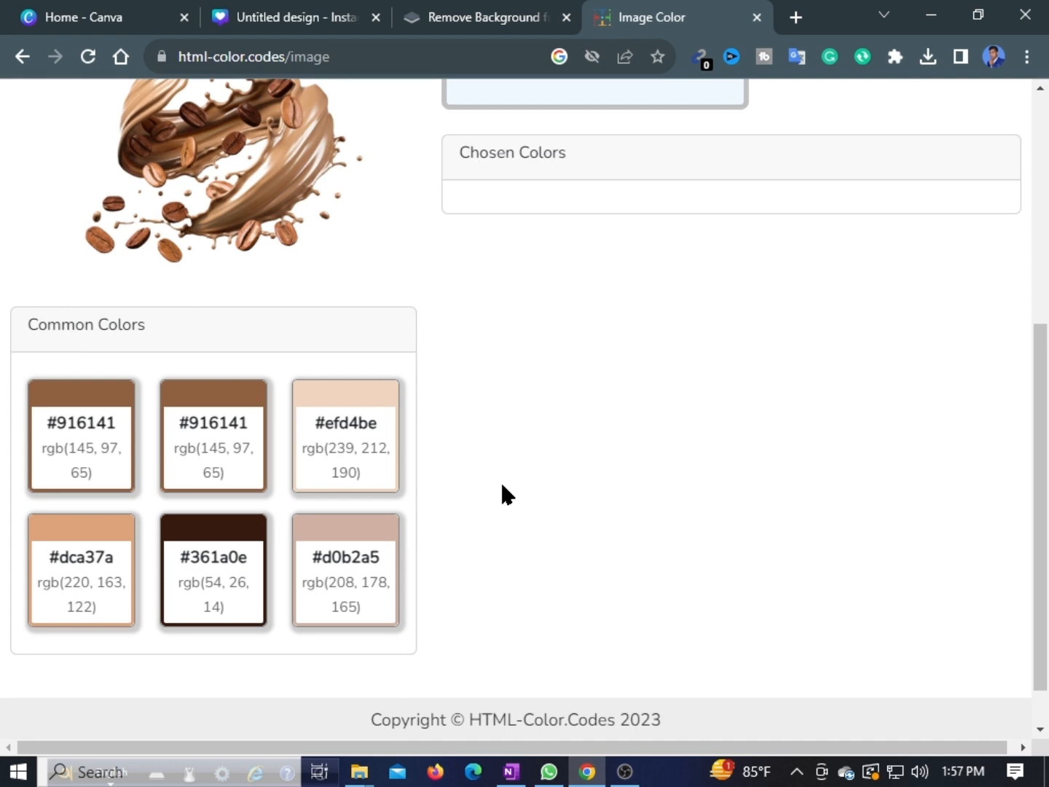
Step: Copy the color code #dca37a from the common colors and switch back to the Canva Instagram design
{"action": "left_click_drag", "start_coordinate": [88, 562], "coordinate": [73, 557]}
{"action": "right_click", "coordinate": [73, 557]}
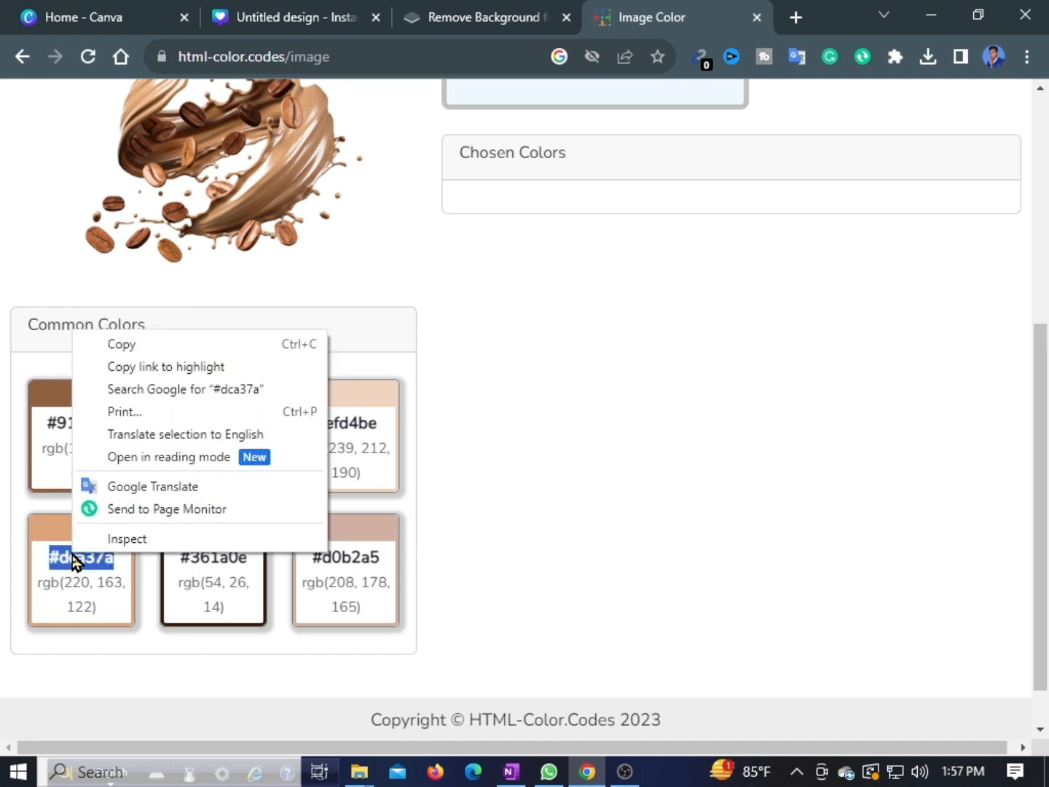
{"action": "left_click", "coordinate": [142, 344]}
{"action": "left_click", "coordinate": [88, 16]}
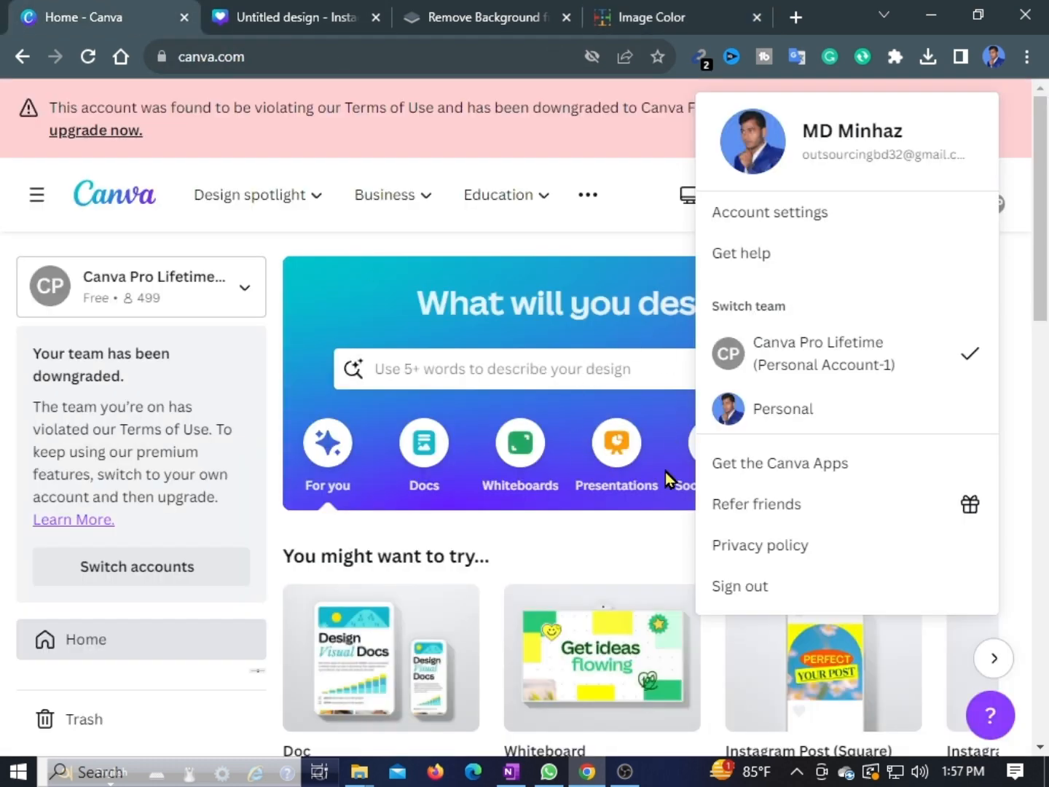
{"action": "left_click", "coordinate": [320, 23]}
{"action": "left_click", "coordinate": [630, 25]}
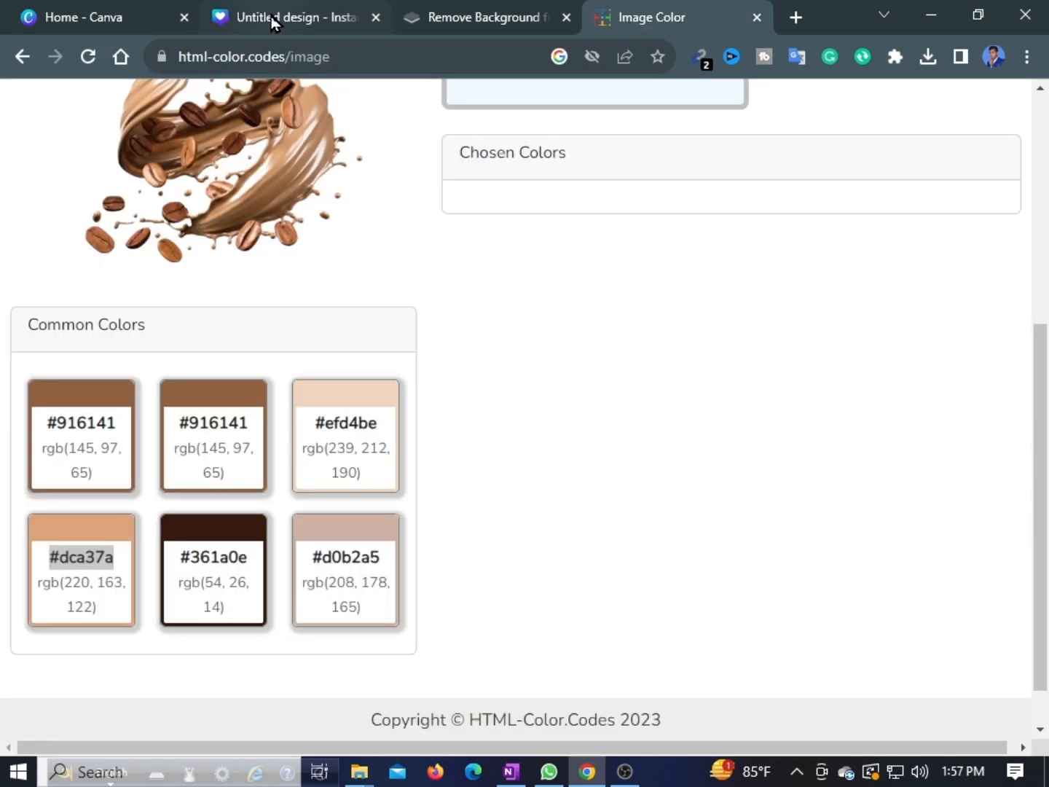
{"action": "left_click", "coordinate": [273, 22]}
Step: Fill the dark grey shape on the page's right side with the color #dca37a
{"action": "left_click", "coordinate": [786, 299]}
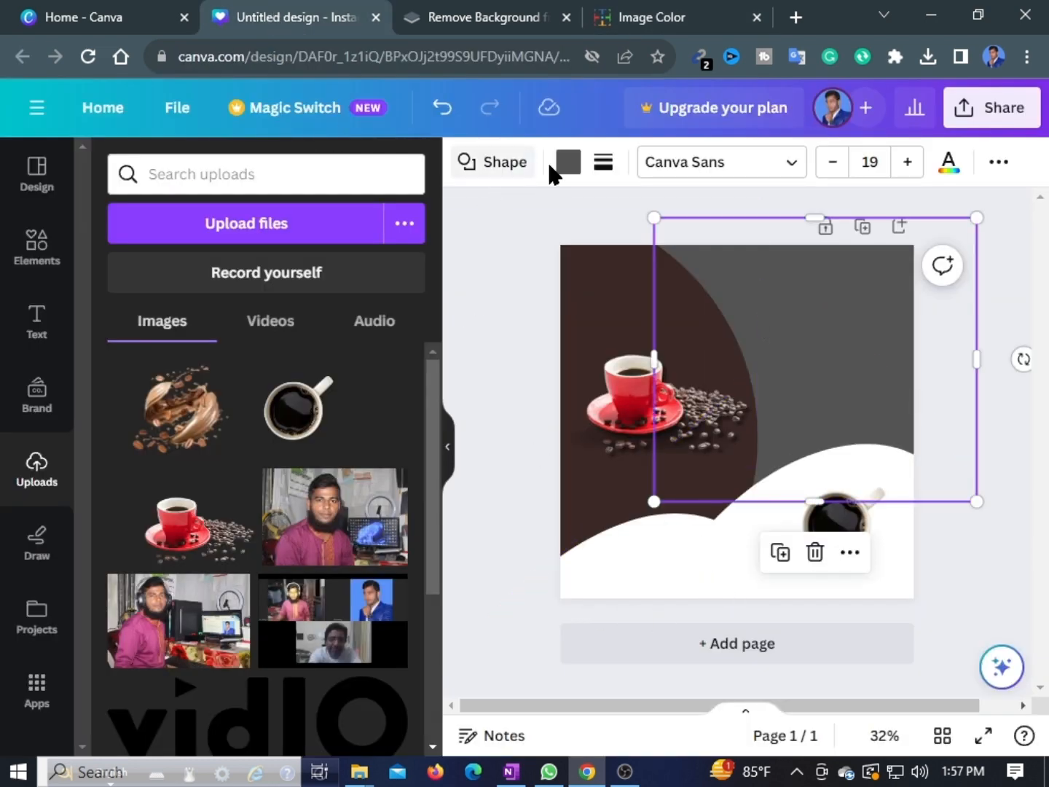
{"action": "left_click", "coordinate": [567, 161]}
{"action": "left_click", "coordinate": [175, 174]}
{"action": "right_click", "coordinate": [146, 175]}
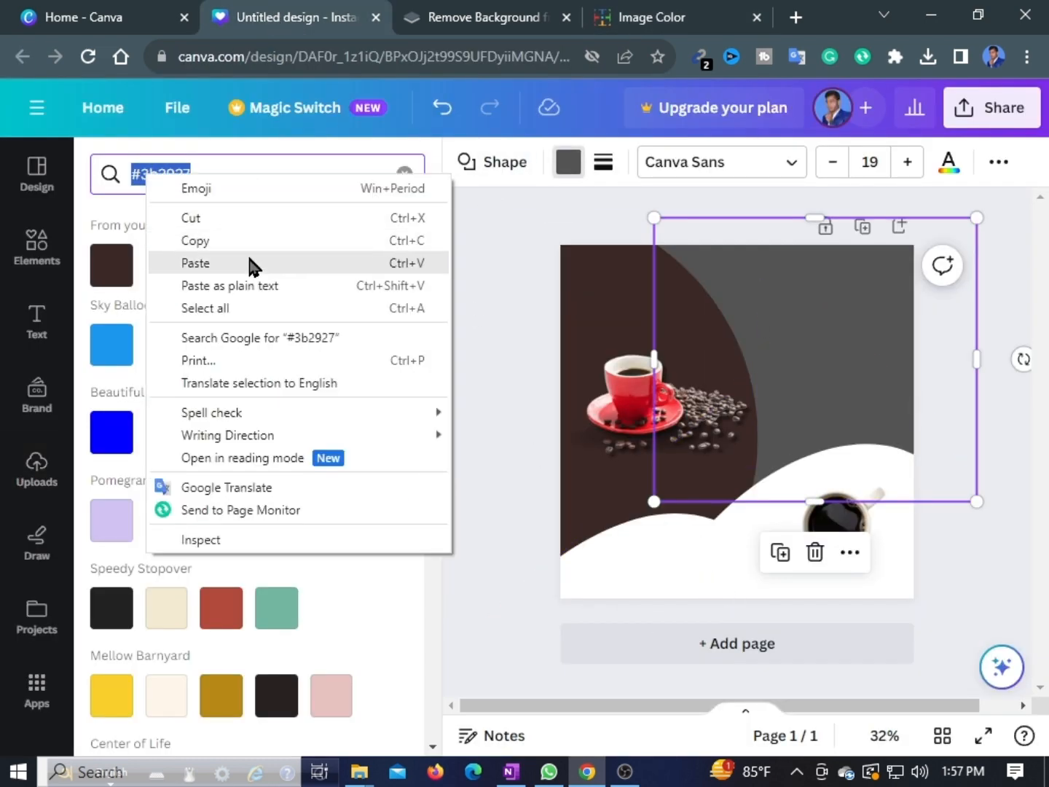
{"action": "left_click", "coordinate": [253, 265]}
{"action": "left_click", "coordinate": [117, 270]}
{"action": "left_click", "coordinate": [963, 613]}
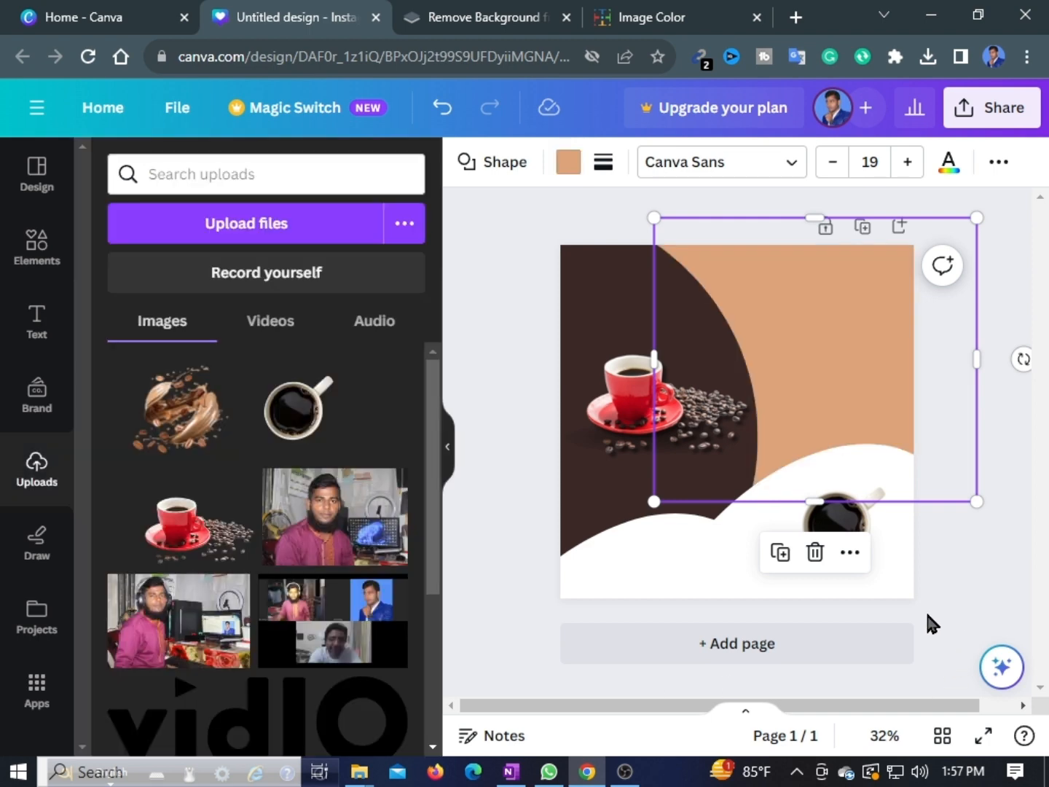
Step: Insert the coffee splash image over the top-view cup and crop both sides, with the right one flush to the page edge
{"action": "left_click", "coordinate": [743, 561]}
{"action": "left_click", "coordinate": [843, 534]}
{"action": "left_click", "coordinate": [194, 429]}
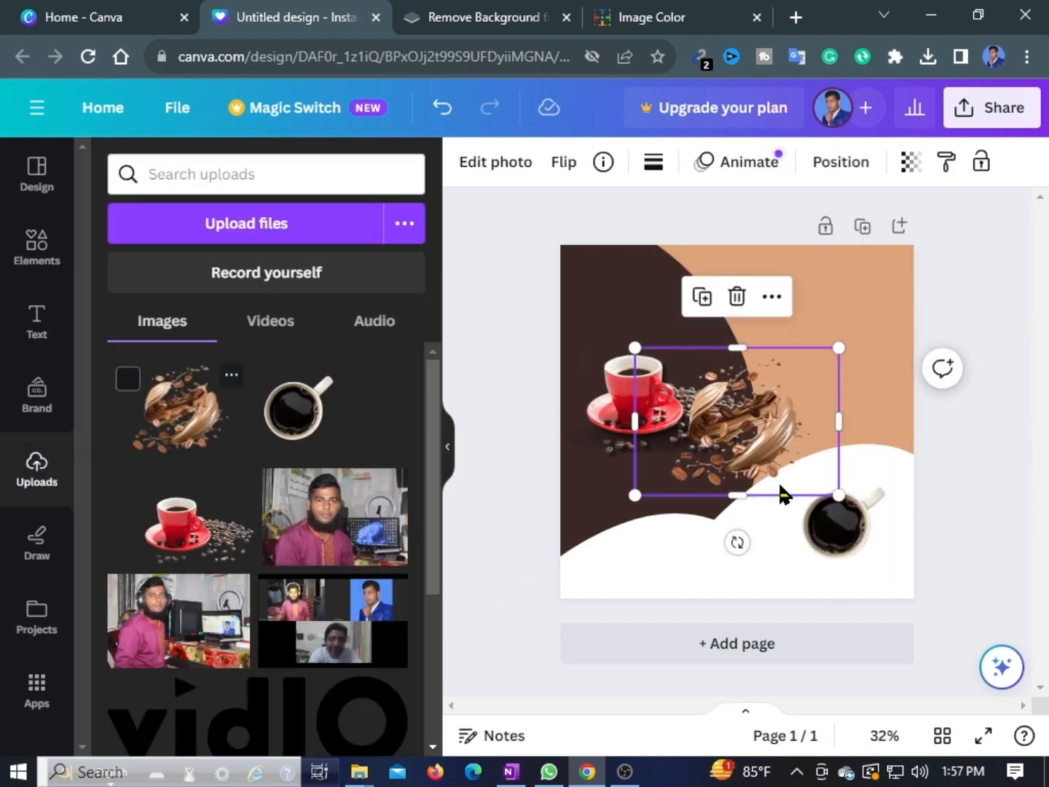
{"action": "left_click_drag", "start_coordinate": [780, 491], "coordinate": [846, 512]}
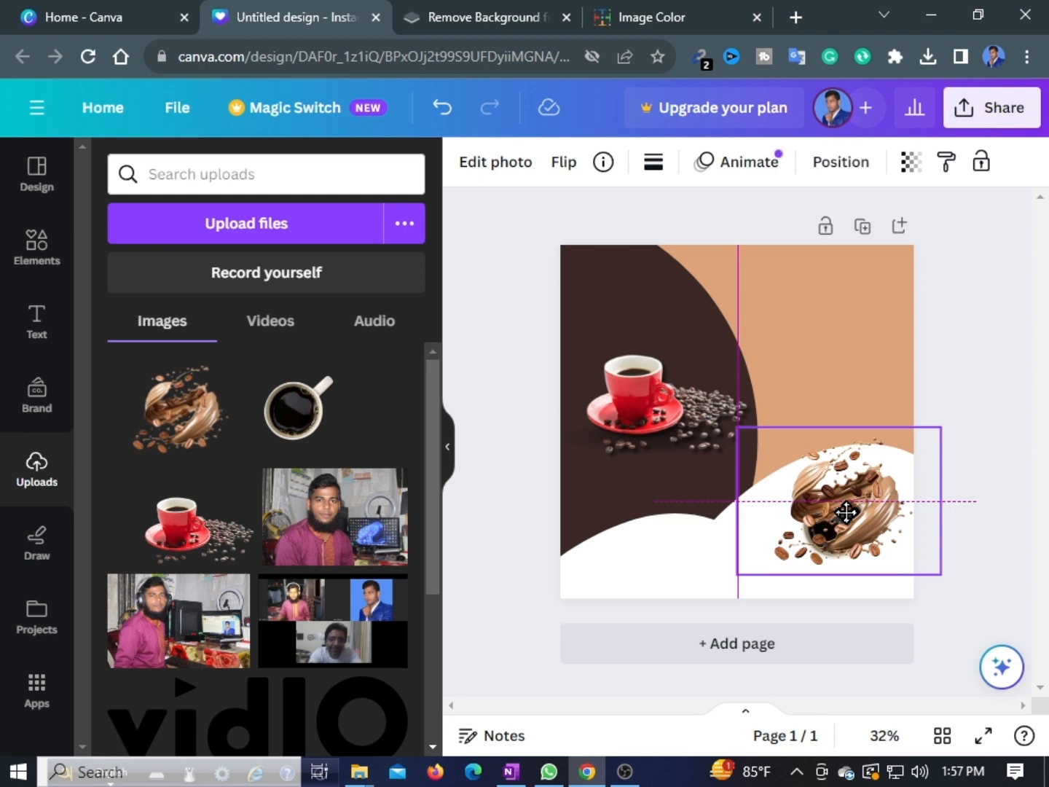
{"action": "left_click_drag", "start_coordinate": [737, 501], "coordinate": [772, 502]}
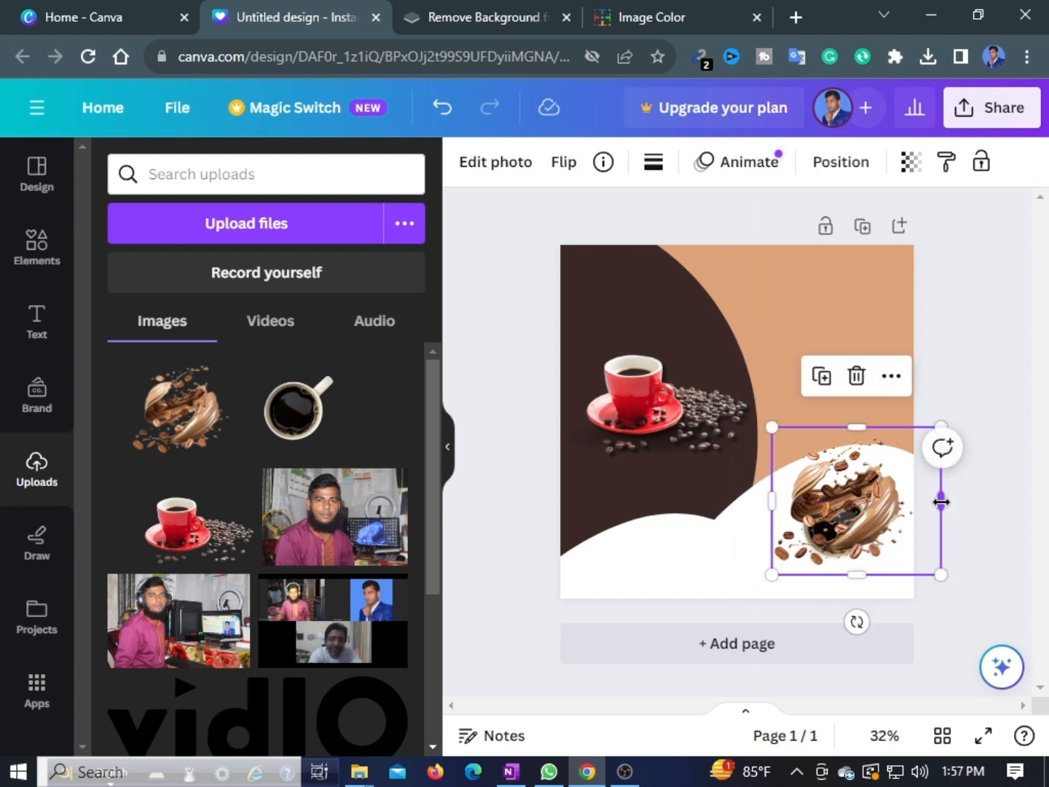
{"action": "left_click_drag", "start_coordinate": [943, 502], "coordinate": [914, 503]}
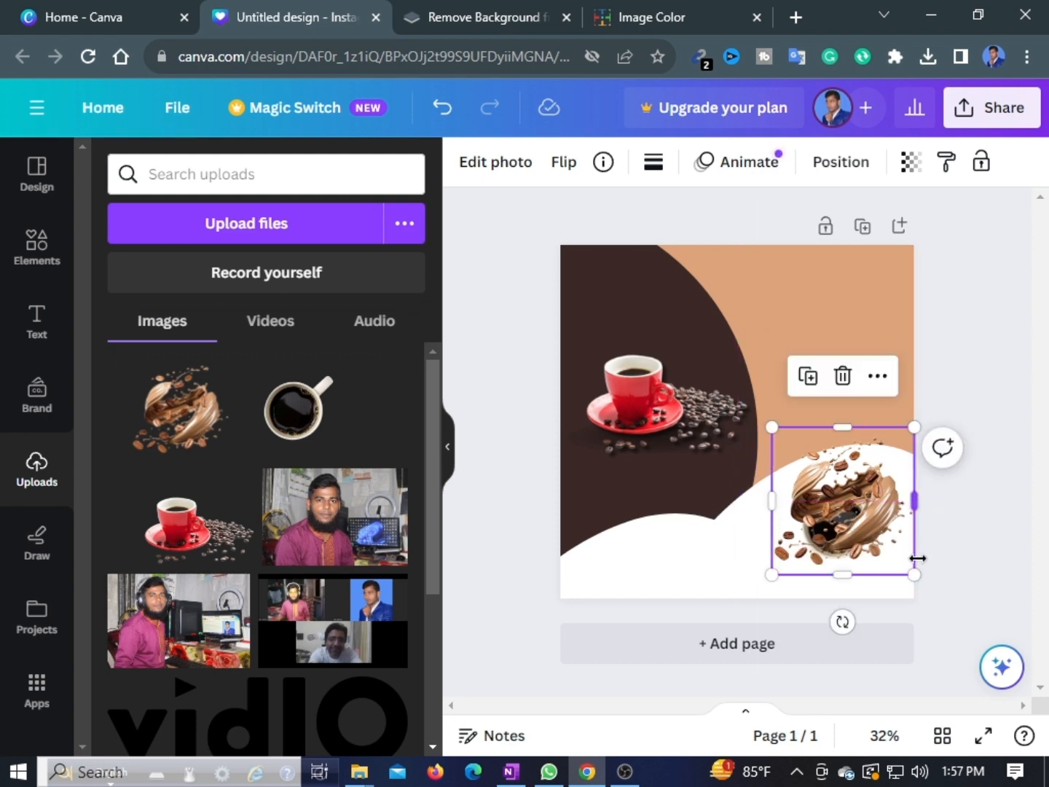
Step: Send the coffee splash image backward so it sits behind the top-view cup
{"action": "right_click", "coordinate": [869, 496]}
{"action": "mouse_move", "coordinate": [663, 365]}
{"action": "left_click", "coordinate": [461, 447]}
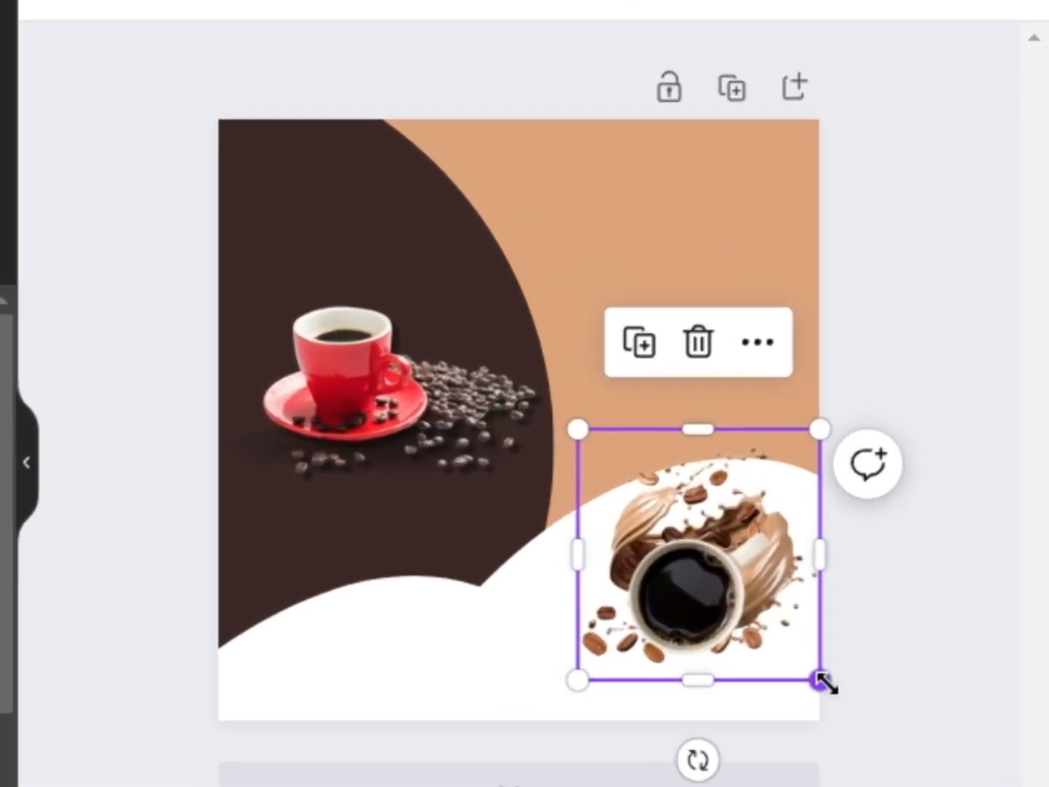
Step: Resize, crop and reposition the coffee splash image so that it surrounds the top-view cup near the page's lower-right corner
{"action": "left_click_drag", "start_coordinate": [826, 682], "coordinate": [847, 707]}
{"action": "left_click_drag", "start_coordinate": [711, 705], "coordinate": [714, 739]}
{"action": "left_click_drag", "start_coordinate": [709, 430], "coordinate": [712, 448]}
{"action": "left_click_drag", "start_coordinate": [722, 518], "coordinate": [711, 463]}
{"action": "mouse_move", "coordinate": [820, 583]}
{"action": "left_mouse_down"}
{"action": "mouse_move", "coordinate": [809, 590]}
{"action": "mouse_move", "coordinate": [821, 574]}
{"action": "left_mouse_up"}
{"action": "left_click_drag", "start_coordinate": [818, 442], "coordinate": [813, 461]}
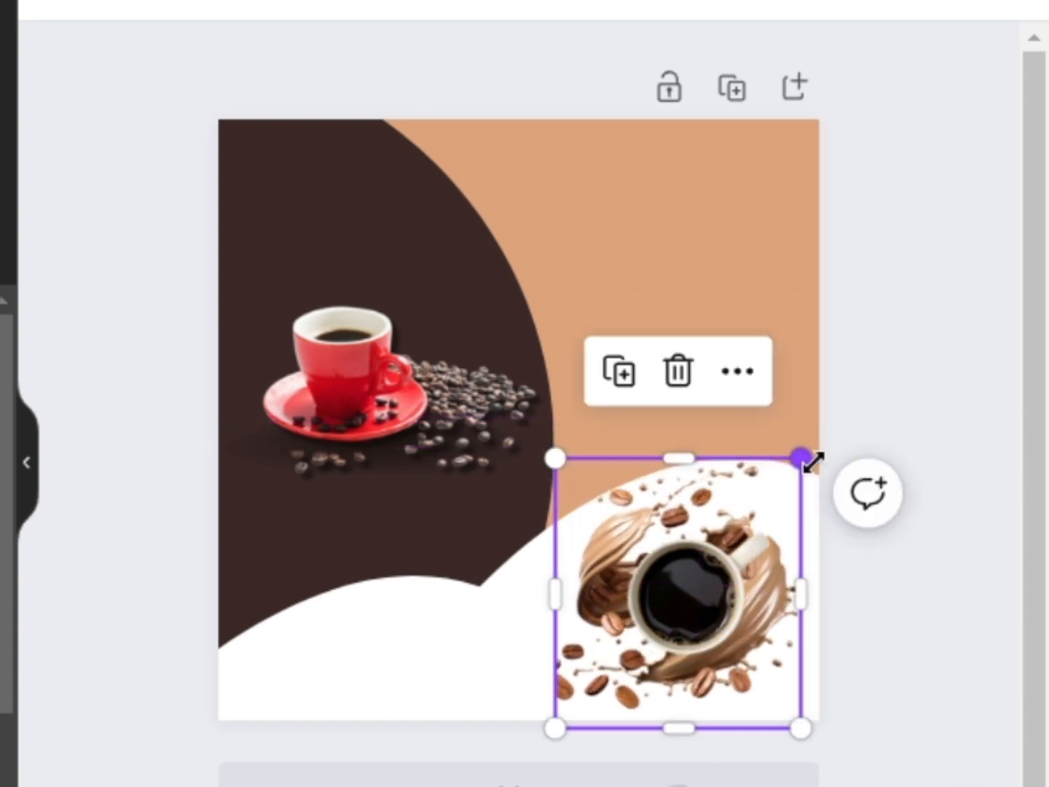
{"action": "left_click_drag", "start_coordinate": [560, 609], "coordinate": [569, 580]}
{"action": "left_click_drag", "start_coordinate": [567, 461], "coordinate": [584, 480]}
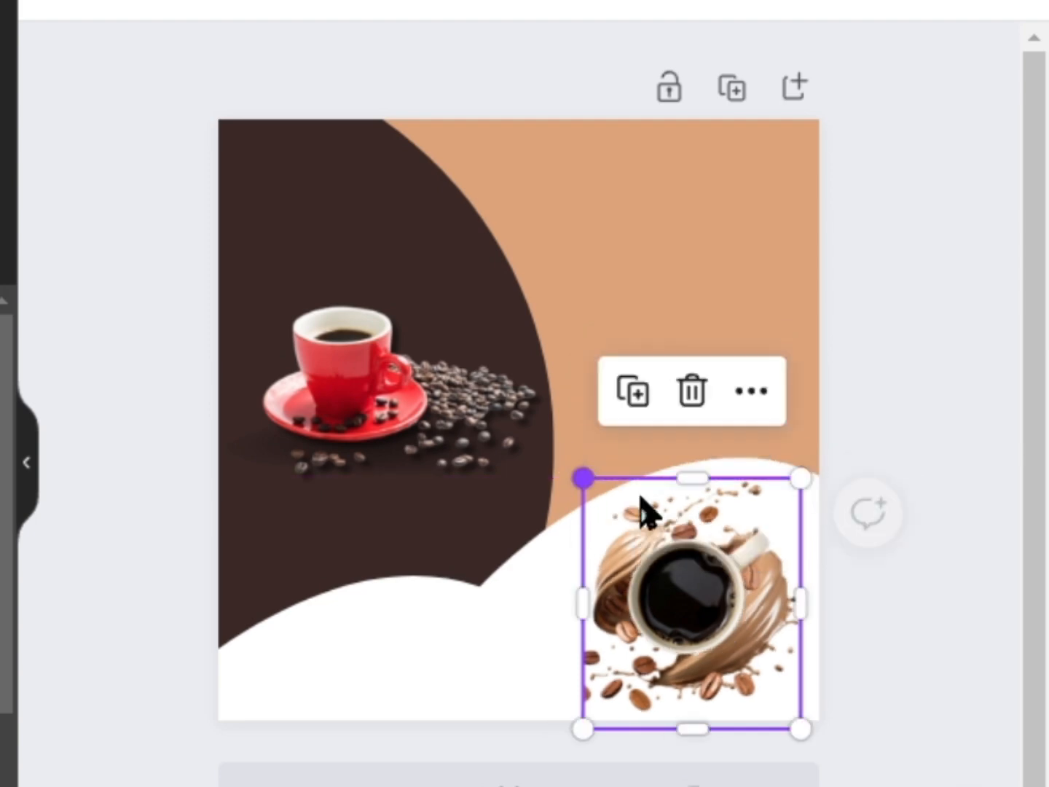
{"action": "left_click_drag", "start_coordinate": [693, 480], "coordinate": [691, 447]}
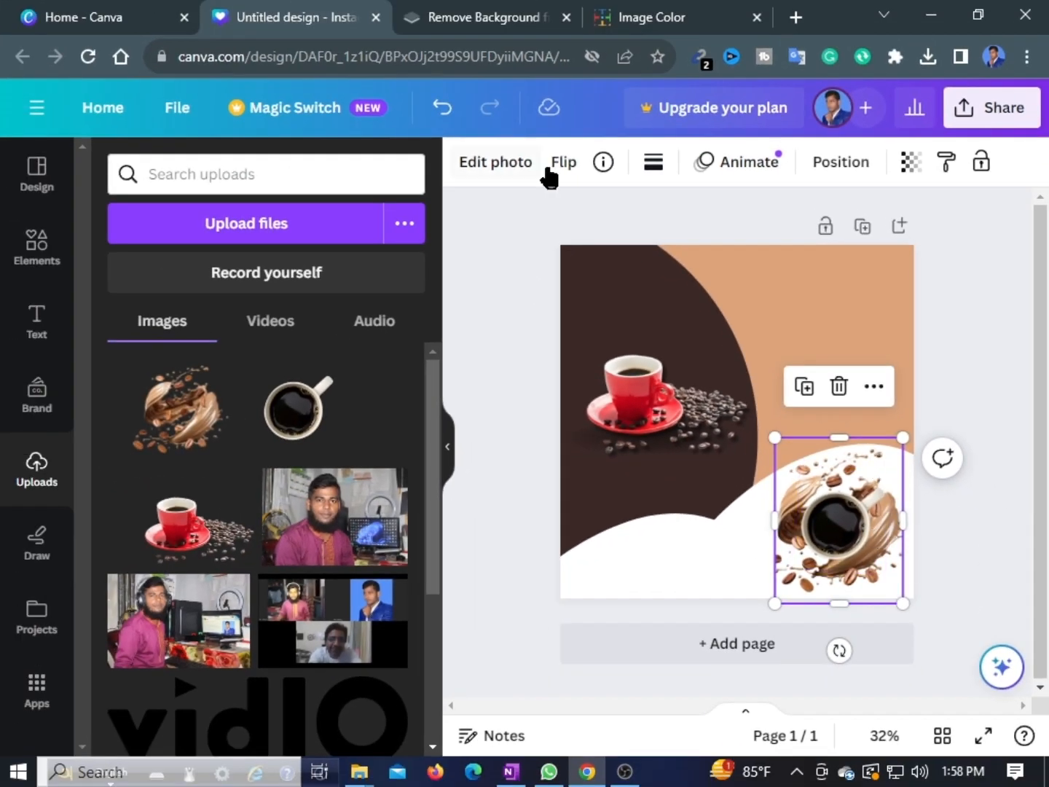
Step: Apply the Fresco filter to the coffee splash image
{"action": "left_click", "coordinate": [473, 169]}
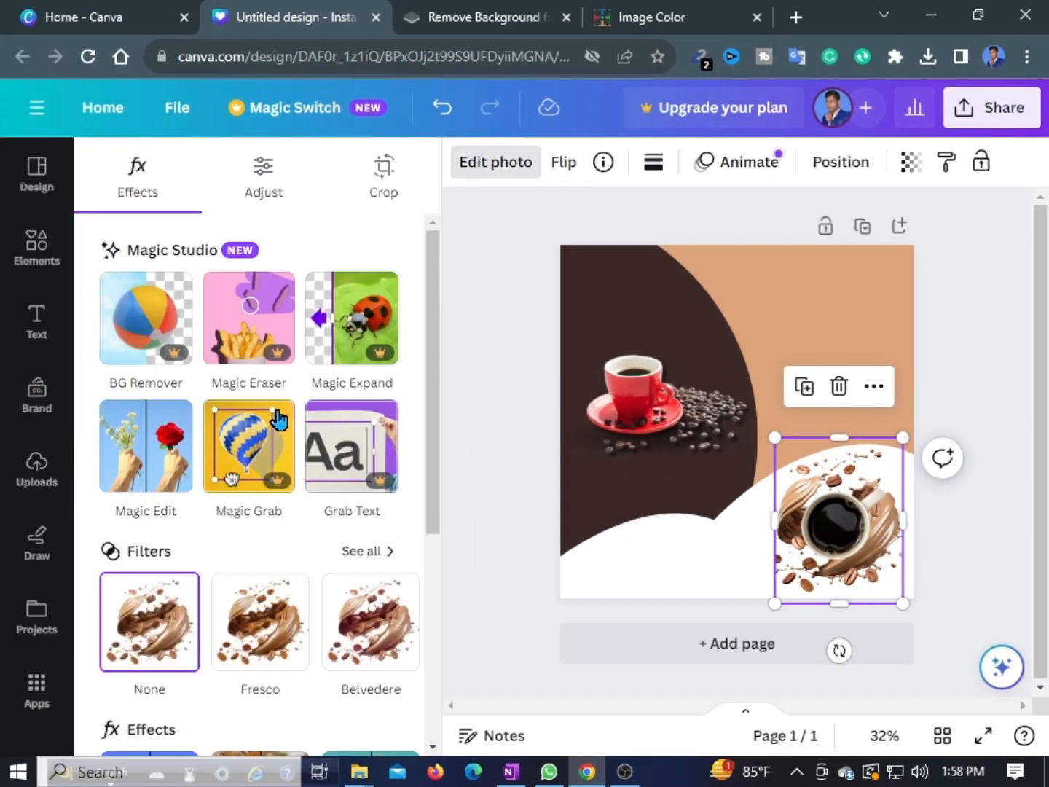
{"action": "scroll", "coordinate": [276, 416], "scroll_direction": "down", "scroll_amount": 4}
{"action": "left_click", "coordinate": [282, 334]}
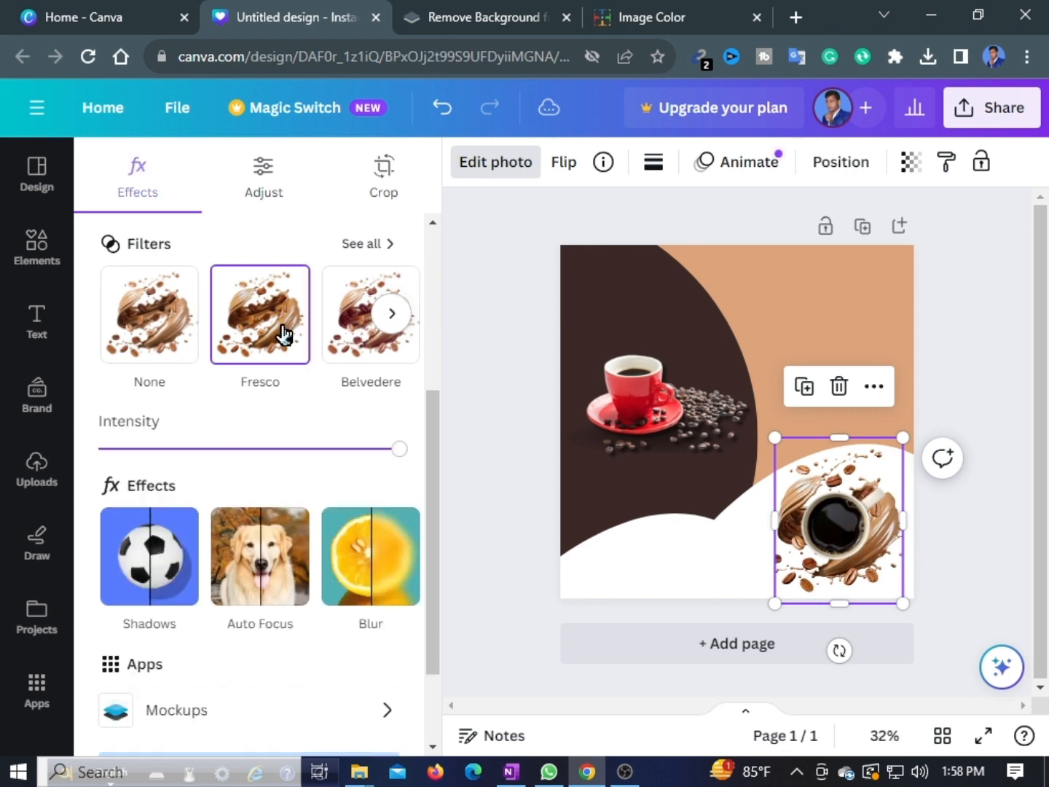
{"action": "left_click", "coordinate": [344, 334]}
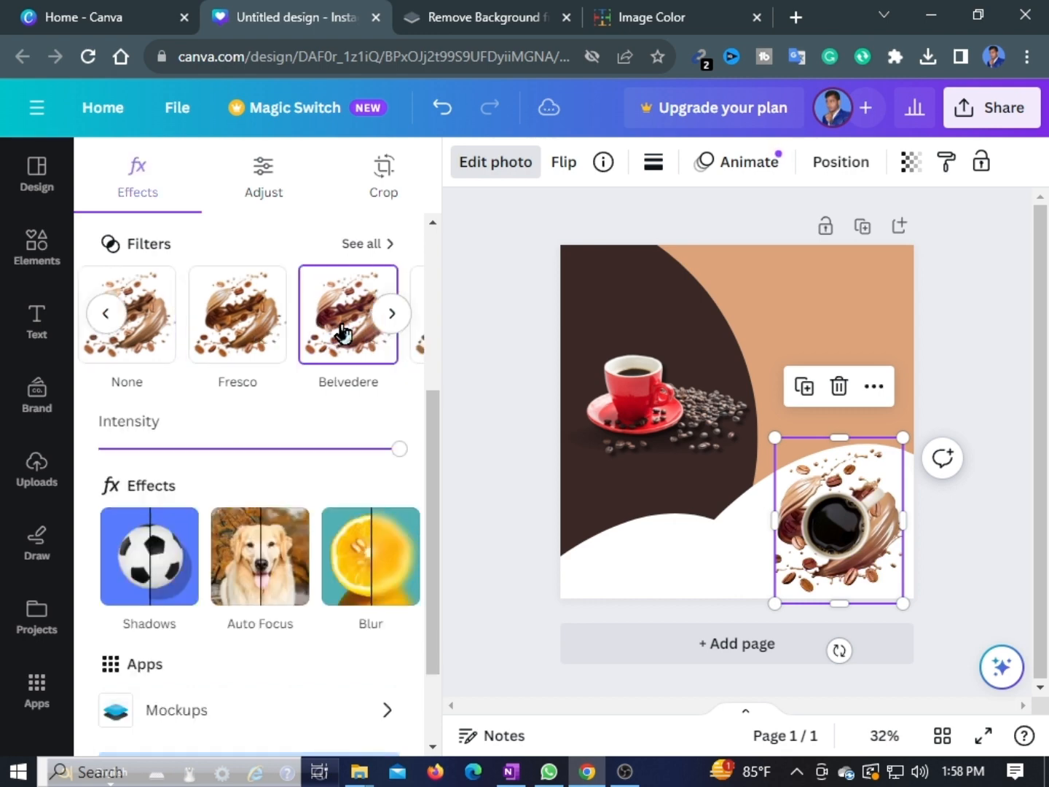
{"action": "left_click", "coordinate": [250, 329]}
{"action": "left_click", "coordinate": [984, 552]}
Step: Rotate the white shape slightly and adjust its height behind the coffee splash
{"action": "left_click", "coordinate": [706, 561]}
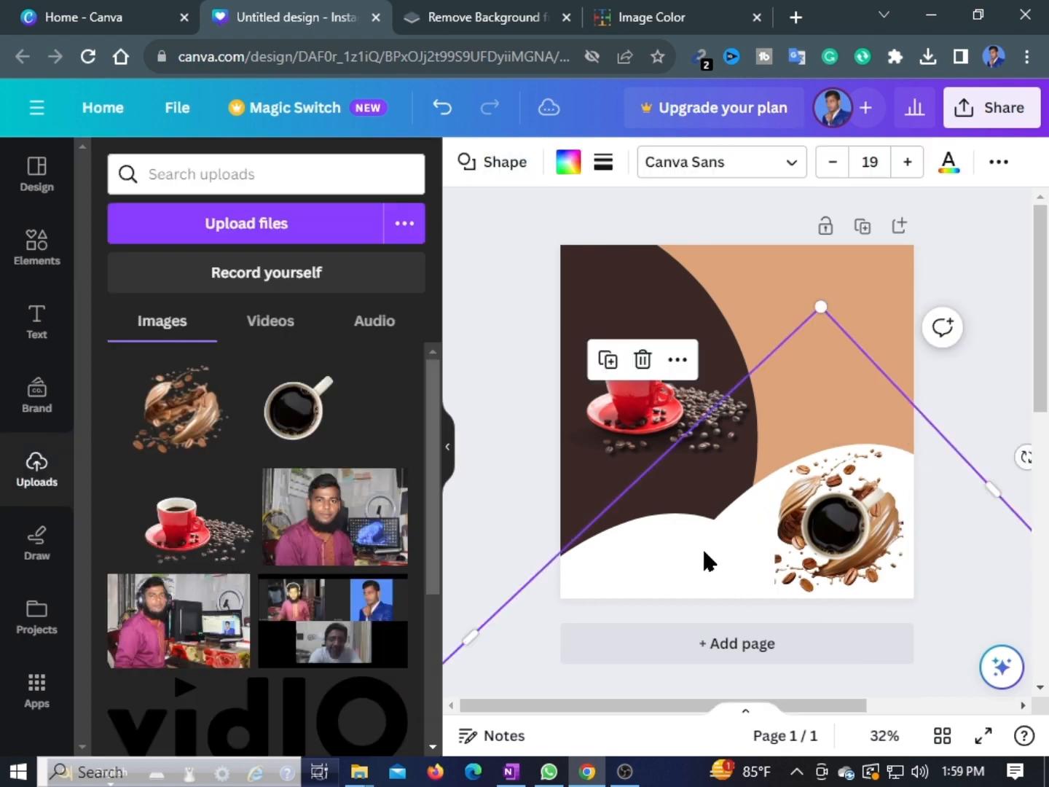
{"action": "left_click_drag", "start_coordinate": [1026, 457], "coordinate": [1040, 502]}
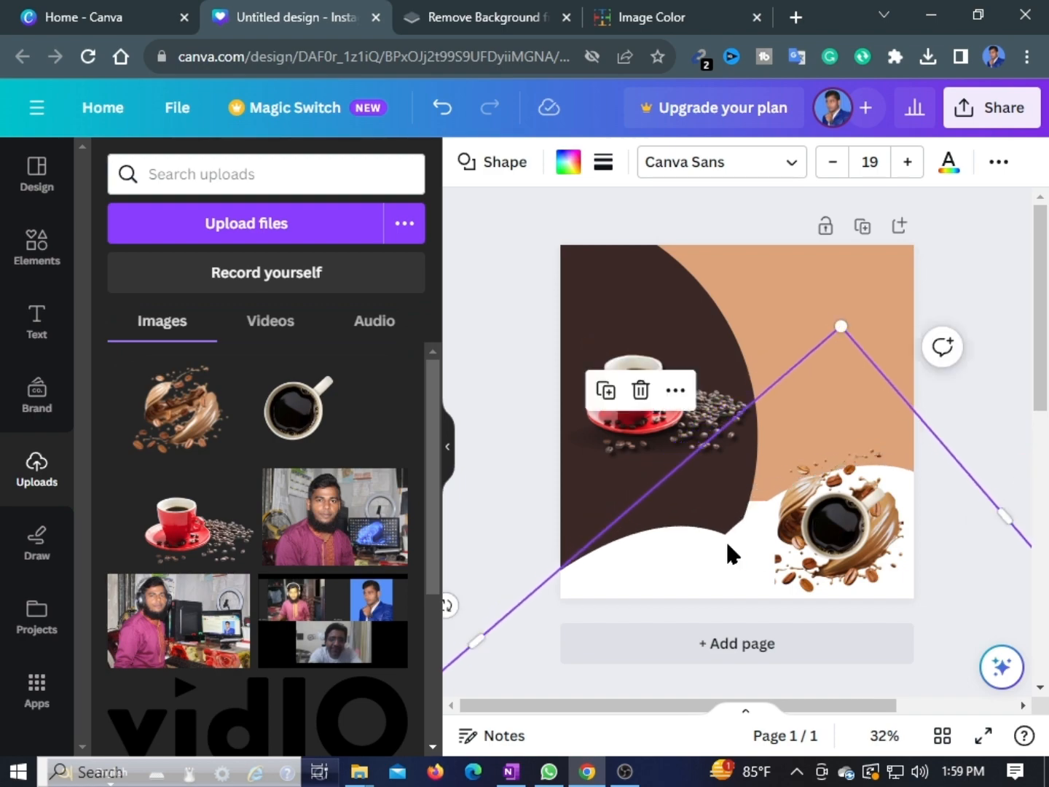
{"action": "left_click_drag", "start_coordinate": [728, 545], "coordinate": [729, 527]}
Step: Copy the red code #c1363c from the common colors on the Image Color site and switch back to the Canva design
{"action": "left_click", "coordinate": [623, 305]}
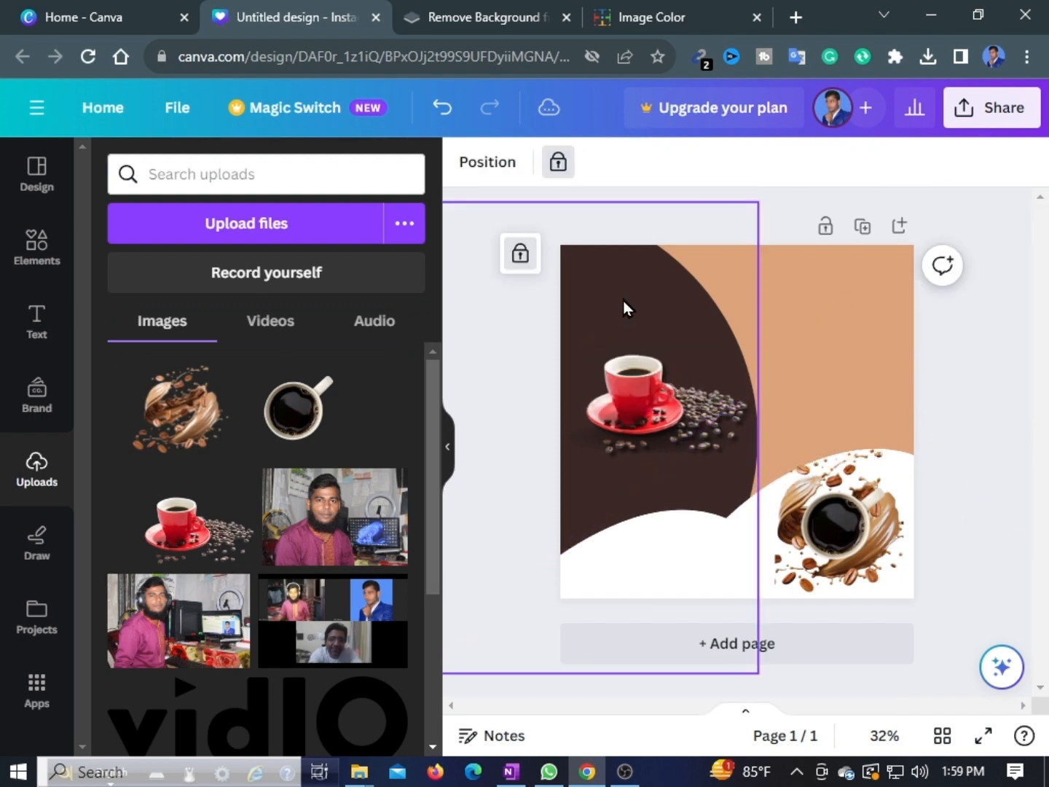
{"action": "left_click", "coordinate": [641, 18]}
{"action": "scroll", "coordinate": [550, 342], "scroll_direction": "up", "scroll_amount": 3}
{"action": "left_click", "coordinate": [886, 235]}
{"action": "scroll", "coordinate": [467, 569], "scroll_direction": "down", "scroll_amount": 3}
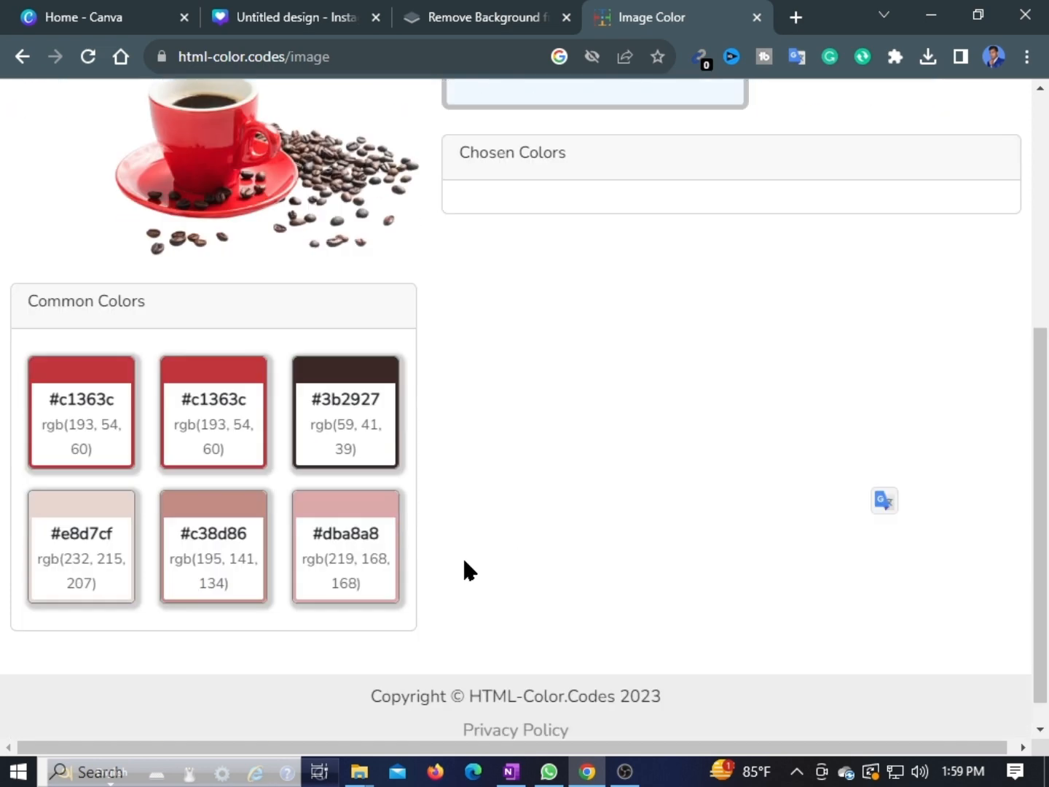
{"action": "left_click_drag", "start_coordinate": [114, 399], "coordinate": [52, 408]}
{"action": "left_click", "coordinate": [292, 16]}
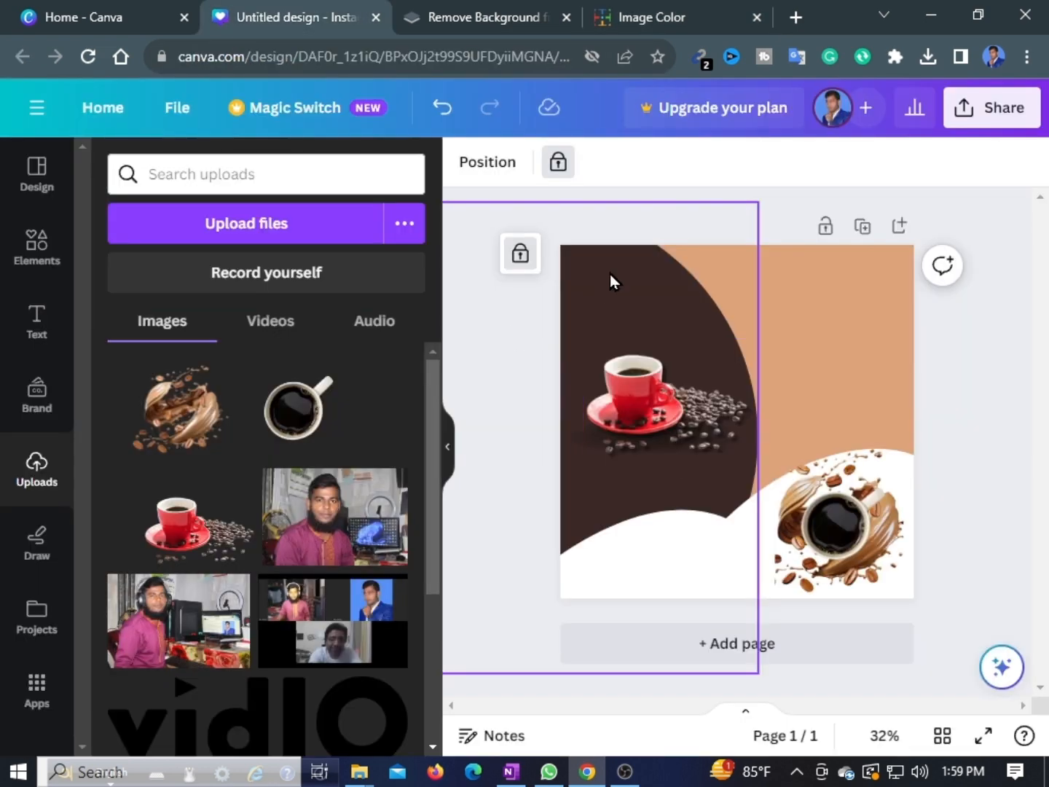
Step: Unlock the dark brown shape behind the red cup and fill it with the color #c1363c
{"action": "left_click", "coordinate": [558, 160]}
{"action": "left_click", "coordinate": [568, 161]}
{"action": "triple_click", "coordinate": [207, 174]}
{"action": "right_click", "coordinate": [149, 173]}
{"action": "left_click", "coordinate": [207, 262]}
{"action": "left_click", "coordinate": [117, 269]}
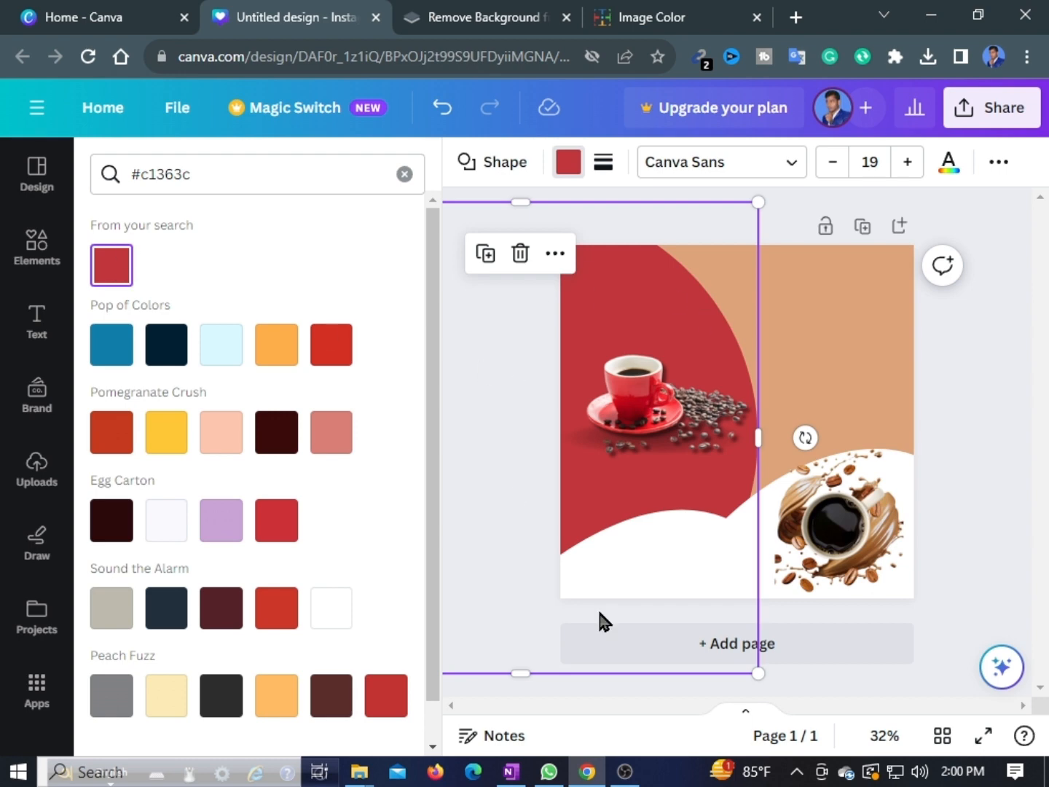
{"action": "left_click", "coordinate": [615, 572]}
{"action": "left_click", "coordinate": [650, 293]}
{"action": "left_click", "coordinate": [555, 253]}
{"action": "left_click", "coordinate": [37, 470]}
{"action": "left_click", "coordinate": [447, 446]}
Step: Rotate the white shape a little further and shift it slightly down the page
{"action": "left_click_drag", "start_coordinate": [103, 437], "coordinate": [134, 437]}
{"action": "left_click", "coordinate": [720, 502]}
{"action": "left_click_drag", "start_coordinate": [857, 469], "coordinate": [845, 456]}
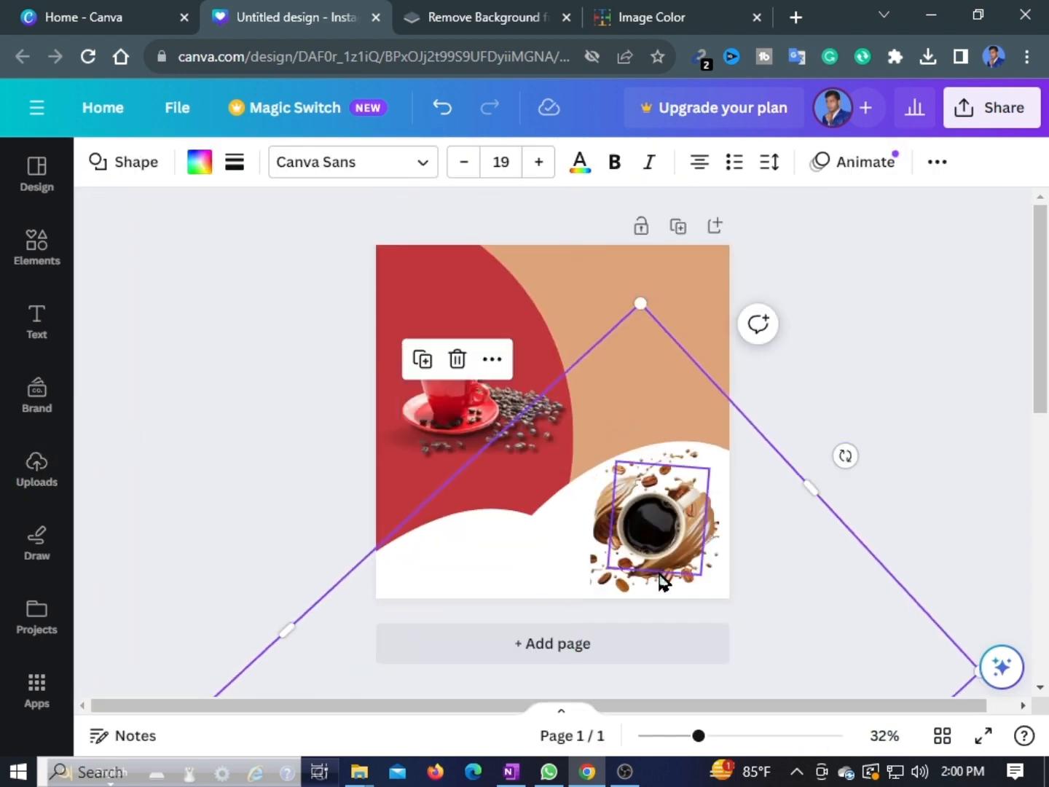
{"action": "left_click_drag", "start_coordinate": [470, 571], "coordinate": [471, 586]}
Step: Shrink the coffee splash image slightly and realign it around the top-view cup
{"action": "left_click", "coordinate": [651, 536]}
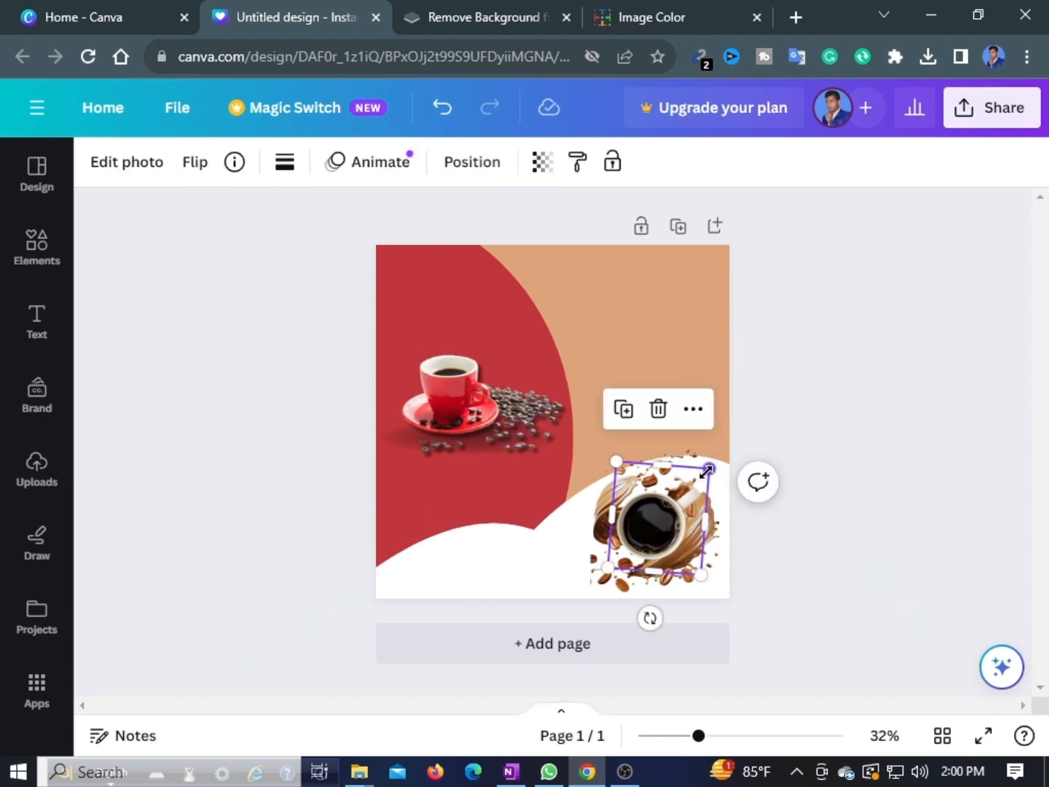
{"action": "left_click_drag", "start_coordinate": [612, 460], "coordinate": [595, 442]}
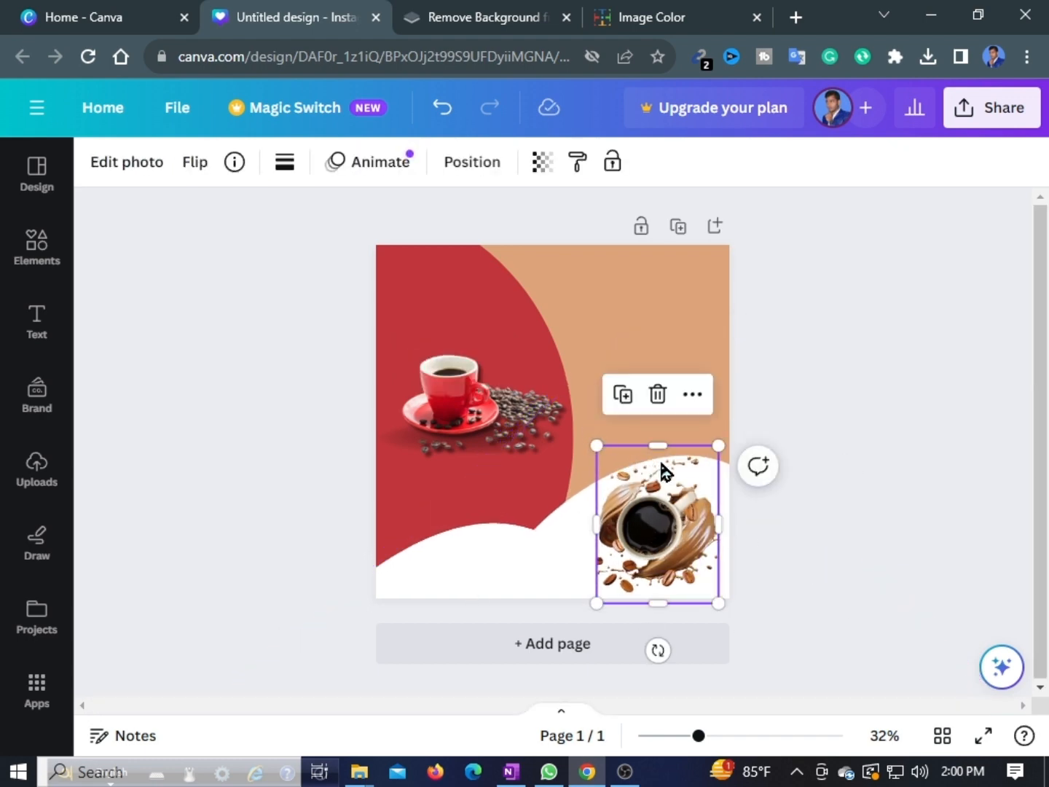
{"action": "mouse_move", "coordinate": [659, 435]}
{"action": "left_mouse_down"}
{"action": "mouse_move", "coordinate": [660, 424]}
{"action": "mouse_move", "coordinate": [668, 451]}
{"action": "left_mouse_up"}
Step: Lock the tan shape on the page's upper right and clear the selection
{"action": "left_click", "coordinate": [818, 551]}
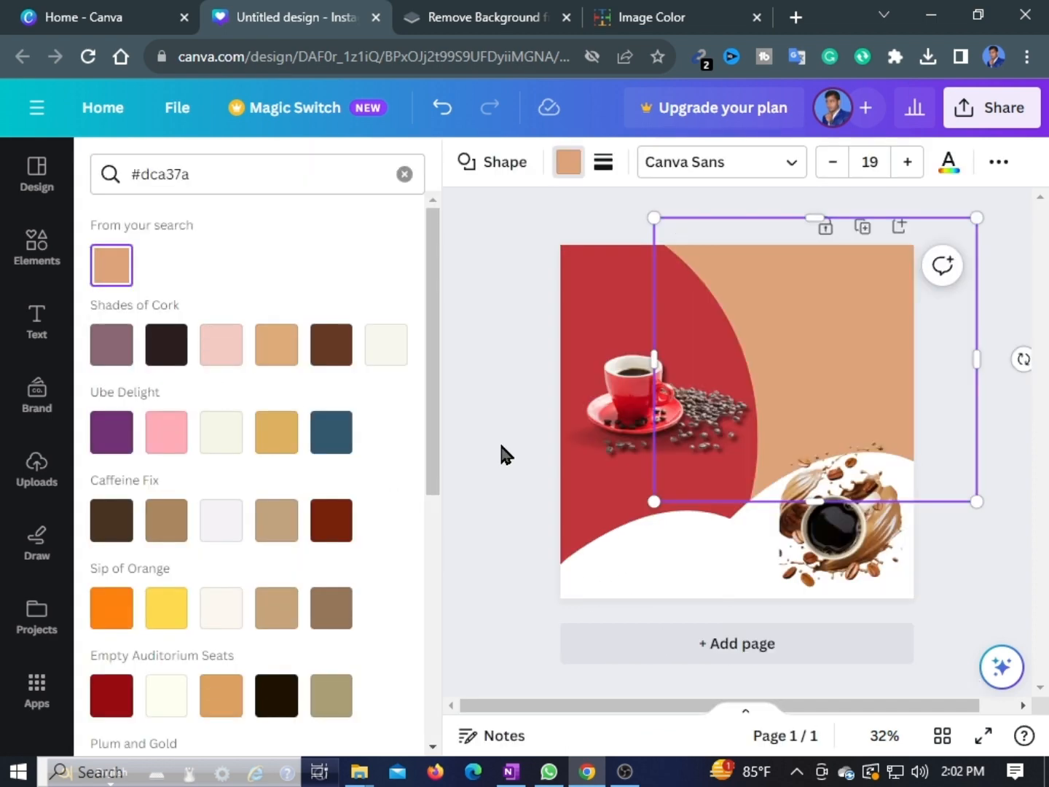
{"action": "key", "text": "alt+shift+l"}
{"action": "left_click", "coordinate": [829, 423]}
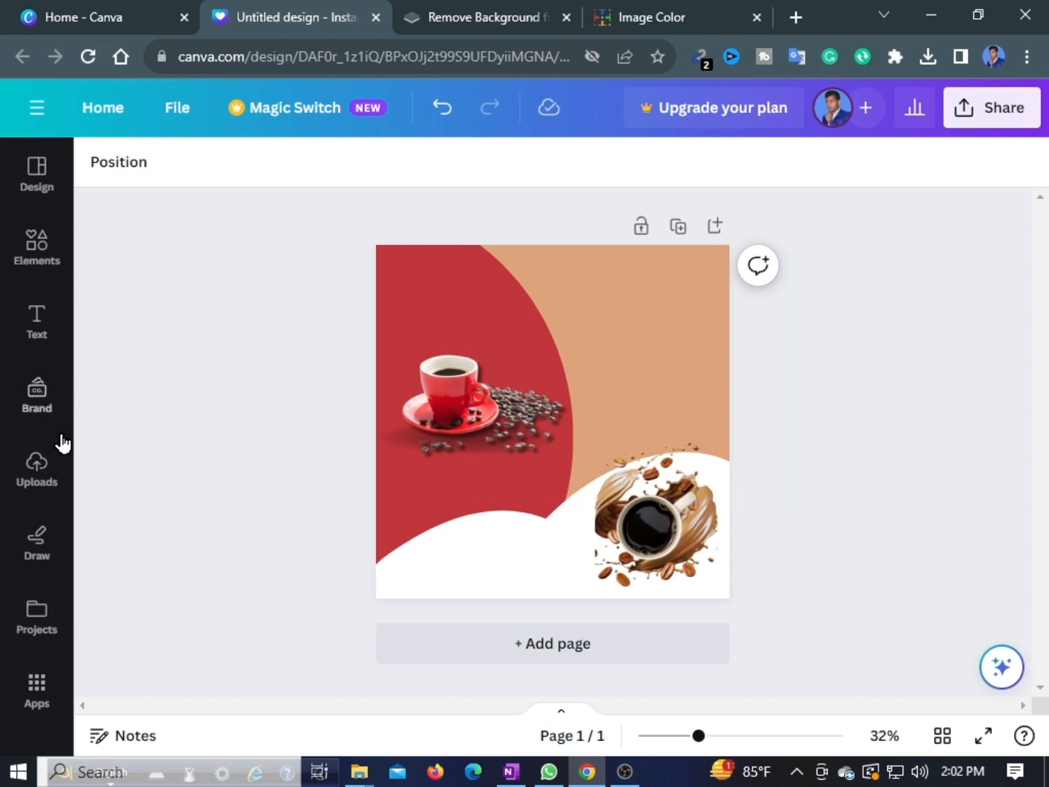
Step: Add a heading reading MEGA and place it in the upper part of the tan area
{"action": "left_click", "coordinate": [37, 321]}
{"action": "left_click", "coordinate": [280, 377]}
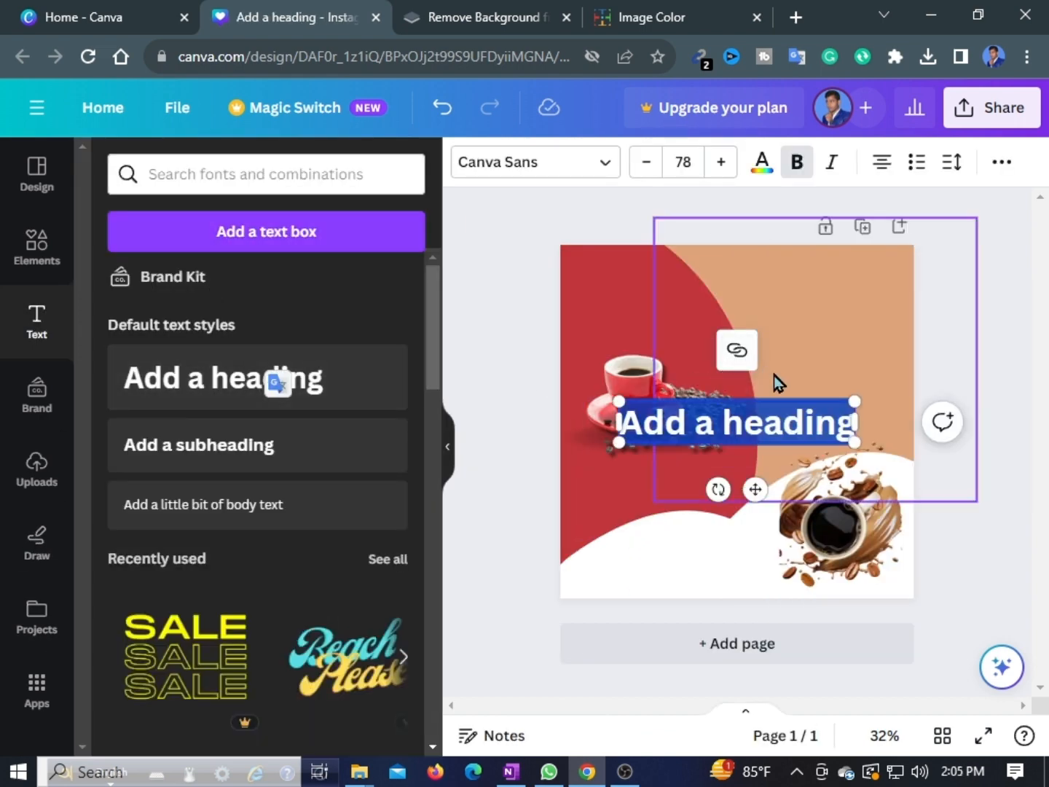
{"action": "type", "text": "MEGA"}
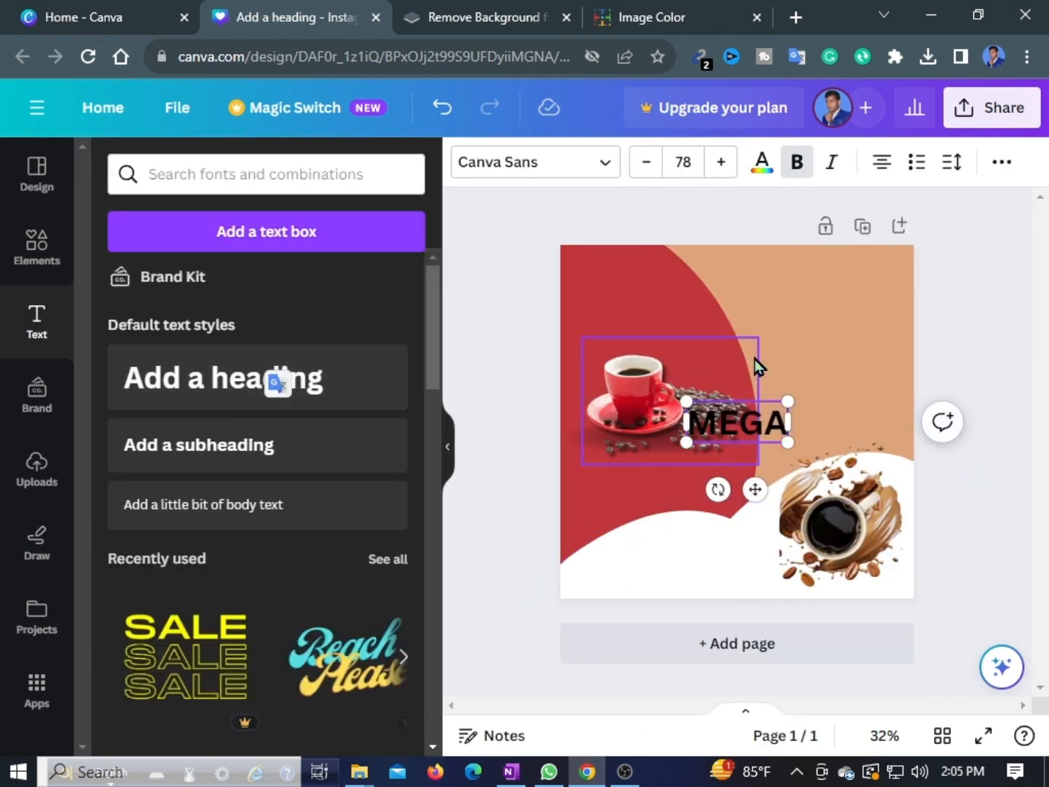
{"action": "left_click_drag", "start_coordinate": [766, 439], "coordinate": [854, 290]}
Step: Add a second heading reading SALE directly below MEGA
{"action": "left_click", "coordinate": [249, 379]}
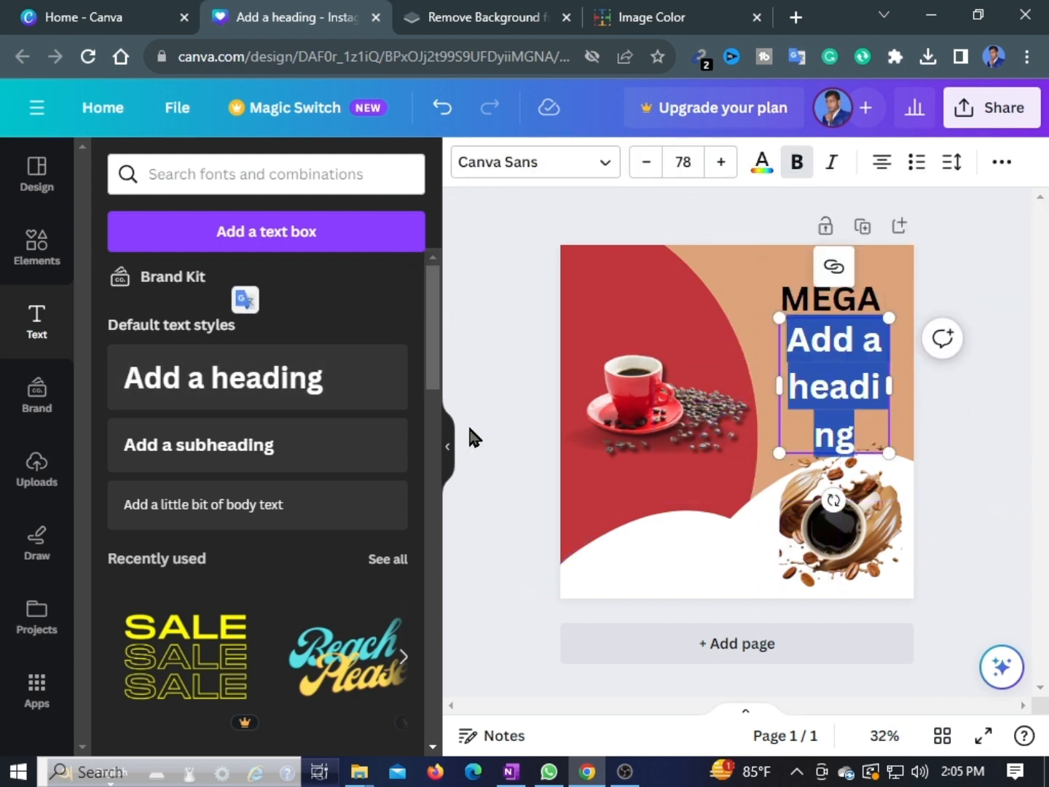
{"action": "type", "text": "SALE"}
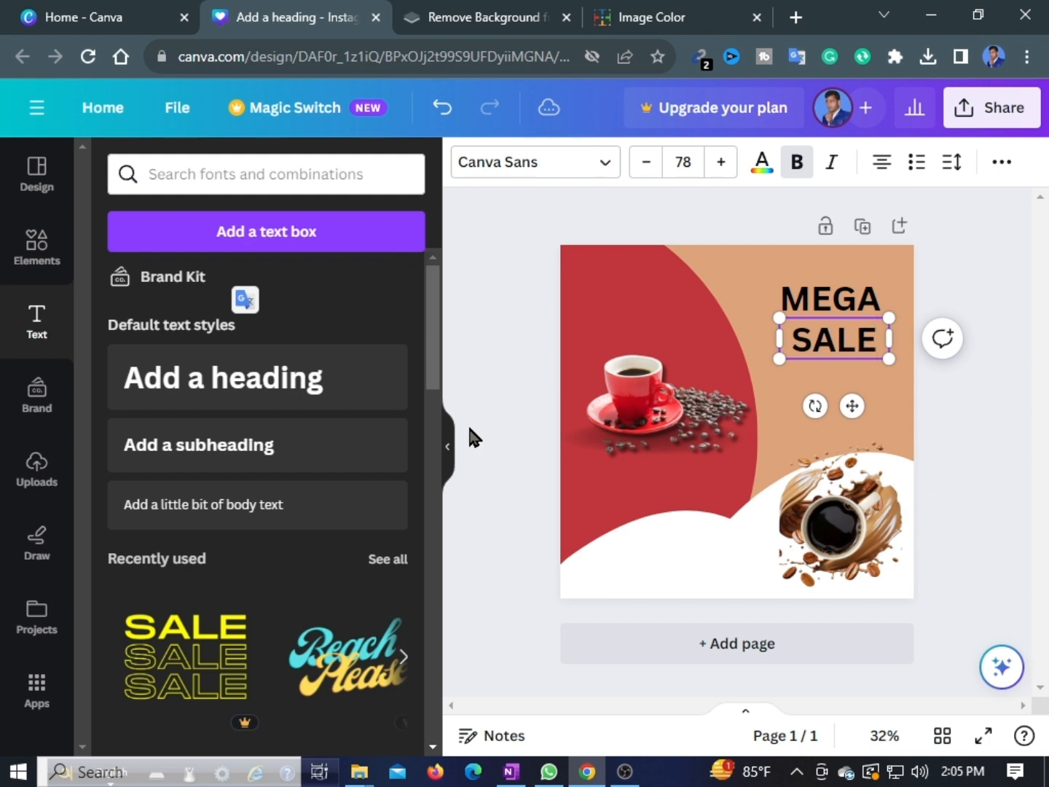
{"action": "left_click", "coordinate": [470, 428]}
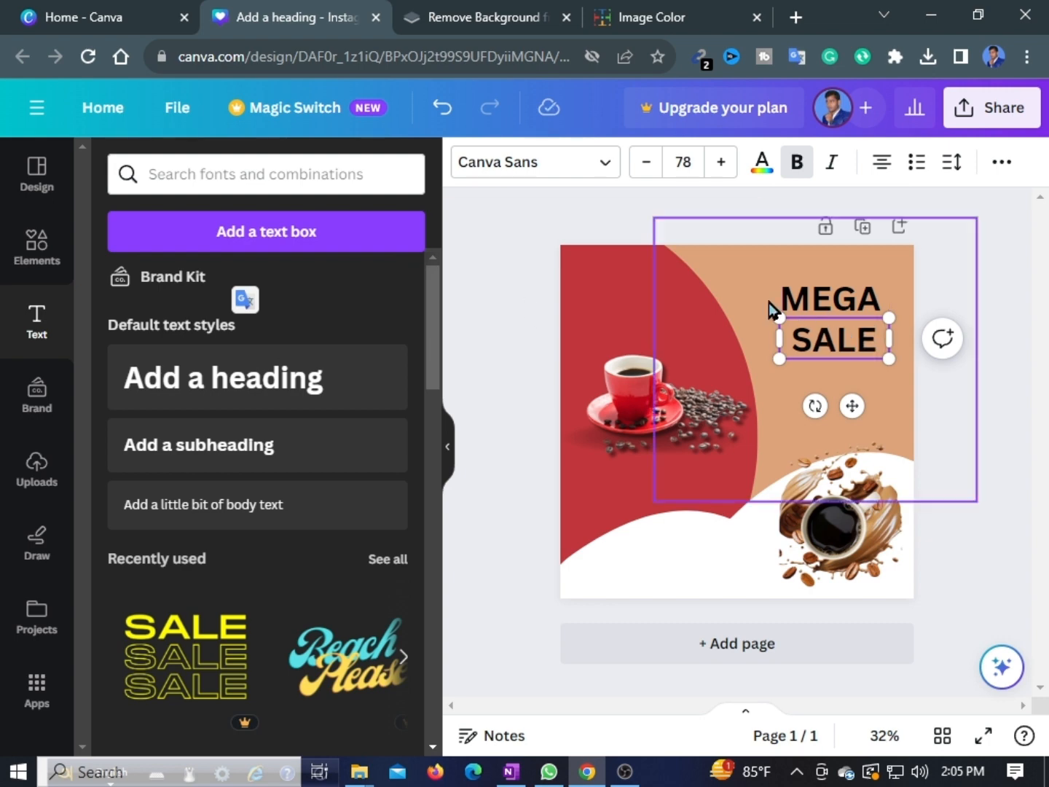
Step: Shrink the MEGA heading slightly and scale the SALE heading down to font size 70.7
{"action": "left_click", "coordinate": [838, 358]}
{"action": "mouse_move", "coordinate": [843, 301]}
{"action": "left_mouse_down"}
{"action": "mouse_move", "coordinate": [843, 290]}
{"action": "mouse_move", "coordinate": [880, 274]}
{"action": "mouse_move", "coordinate": [835, 291]}
{"action": "left_mouse_up"}
{"action": "left_click", "coordinate": [838, 339]}
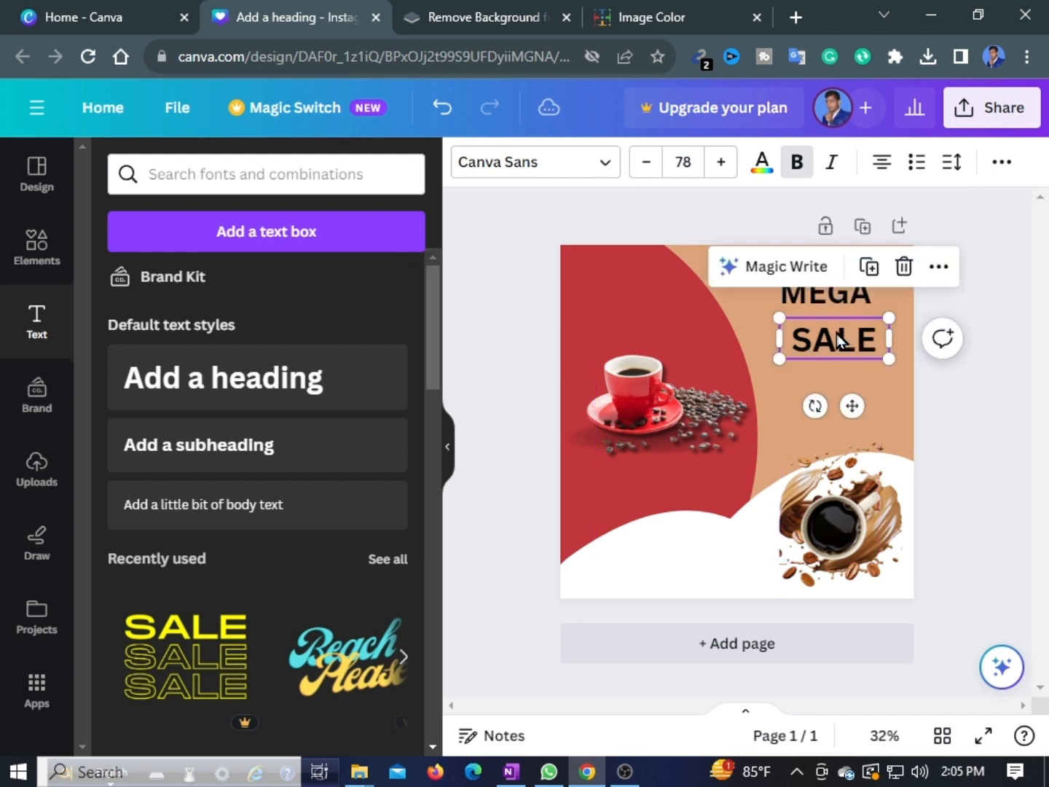
{"action": "left_click_drag", "start_coordinate": [885, 321], "coordinate": [830, 327]}
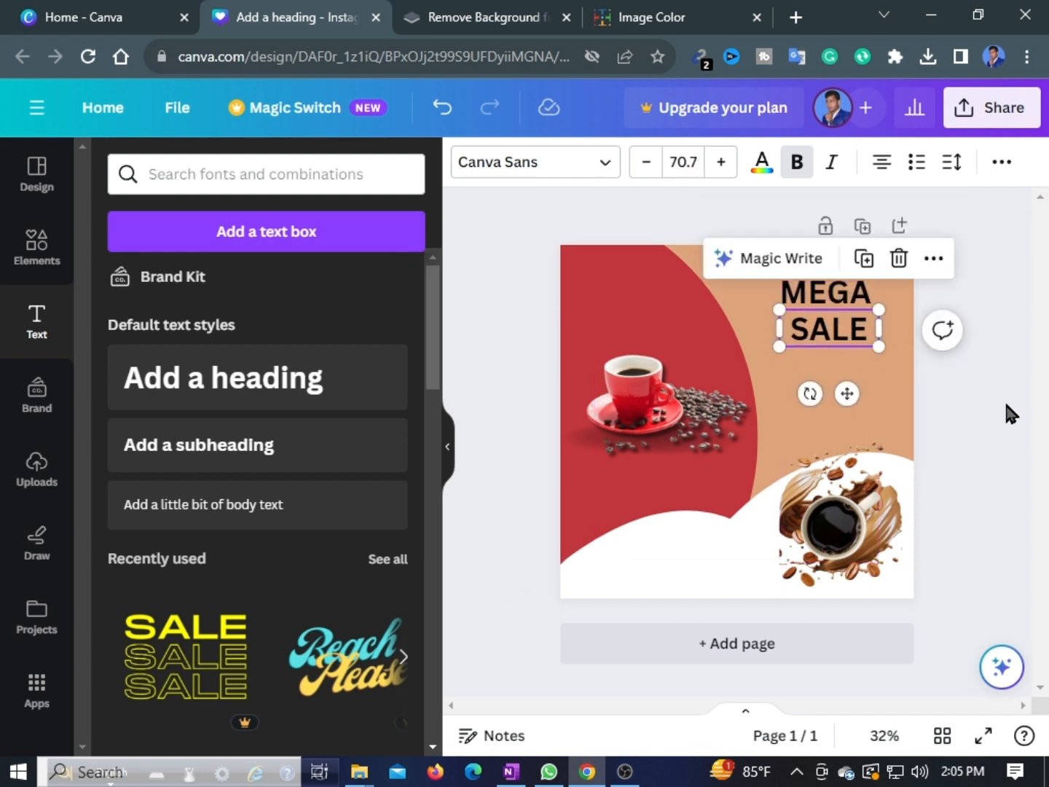
{"action": "left_click", "coordinate": [1002, 409]}
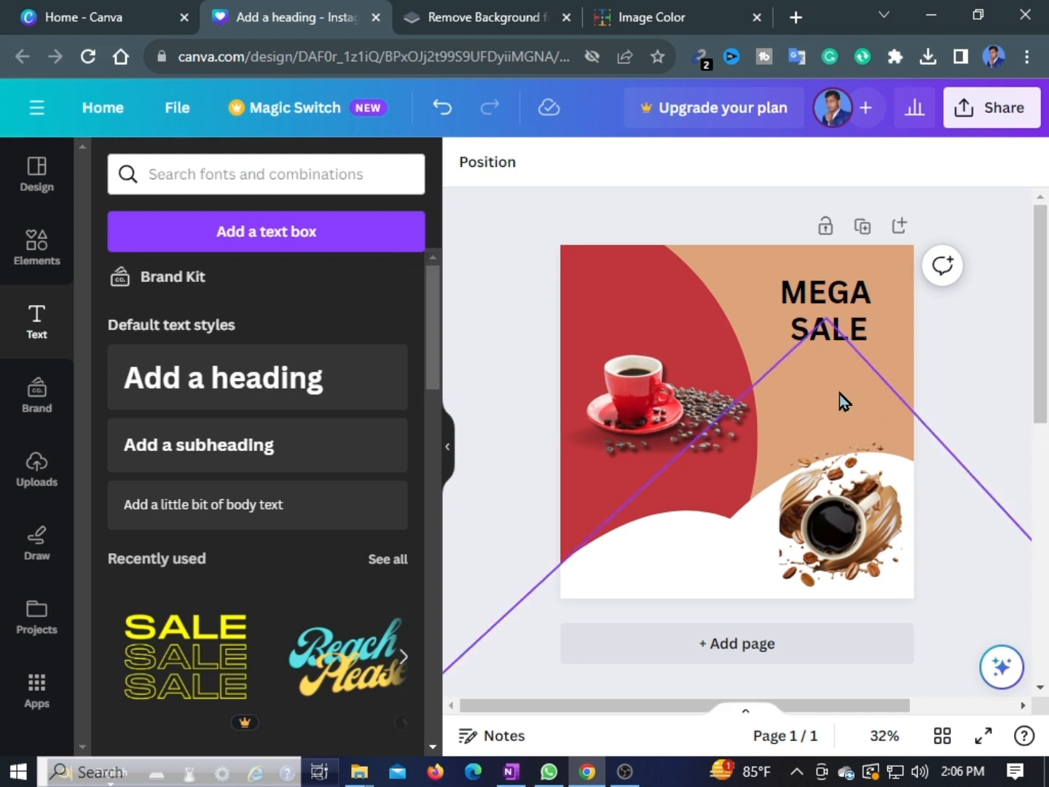
Step: Add a text box below the headings reading "Drinking coffee has been linked to nemerous health benefits..."
{"action": "left_click", "coordinate": [278, 237]}
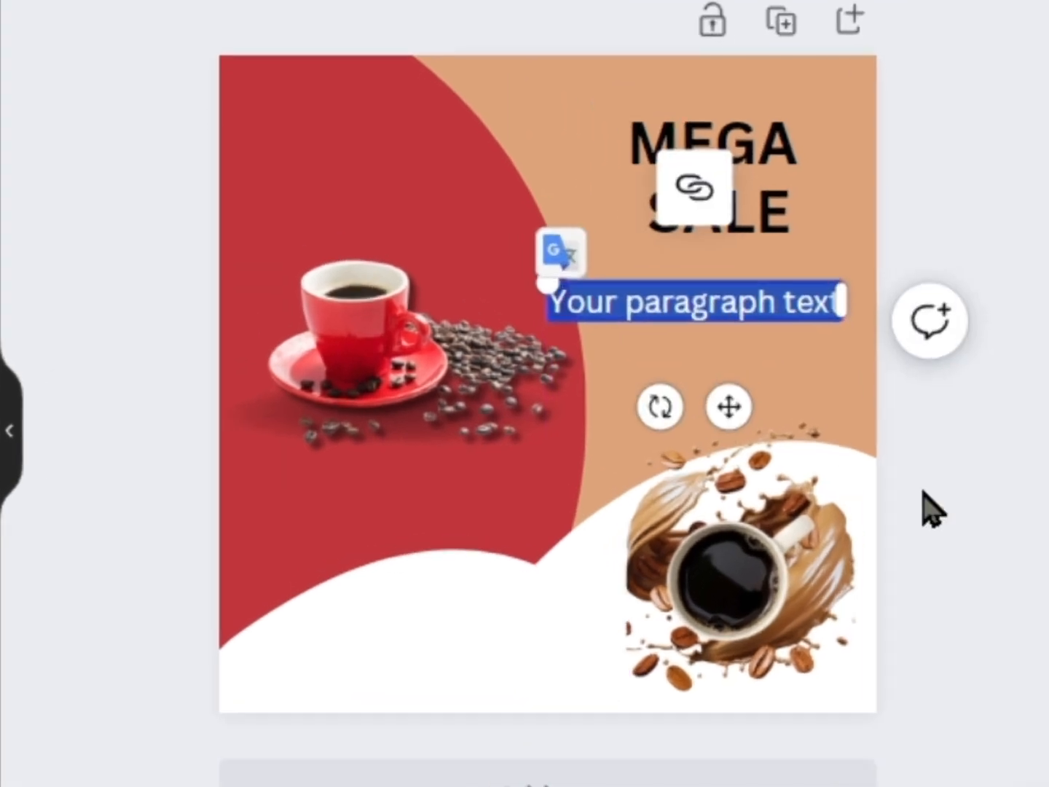
{"action": "type", "text": "Drink"}
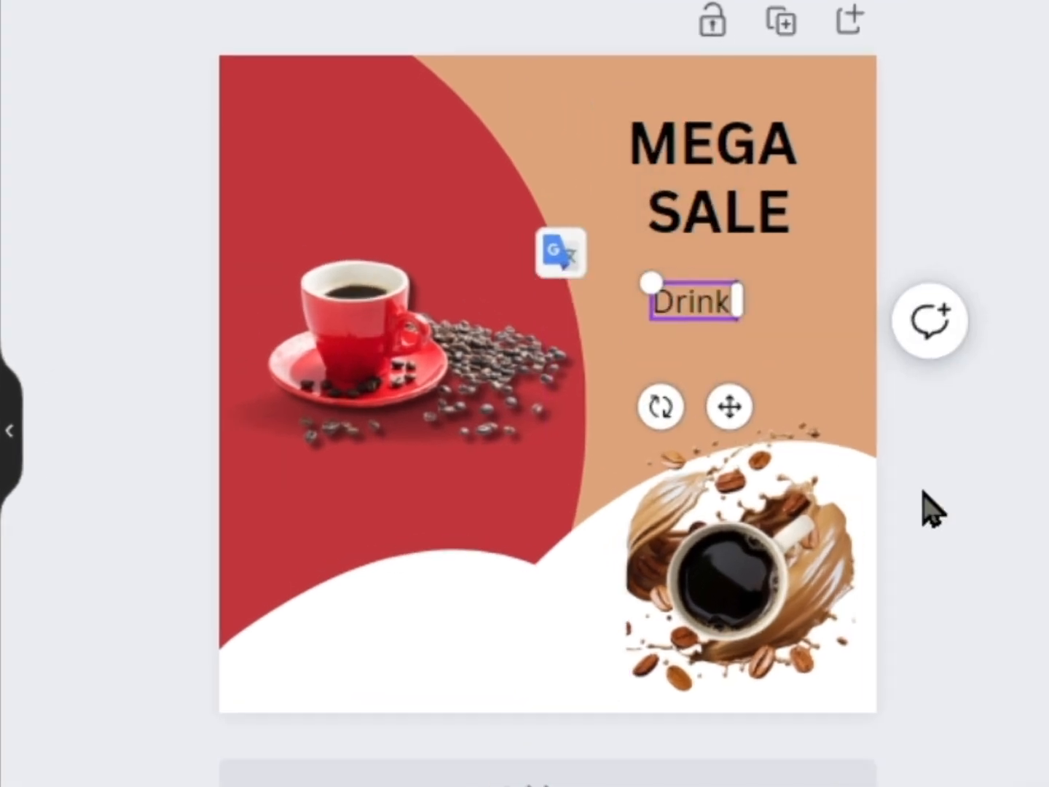
{"action": "type", "text": "ing voffe"}
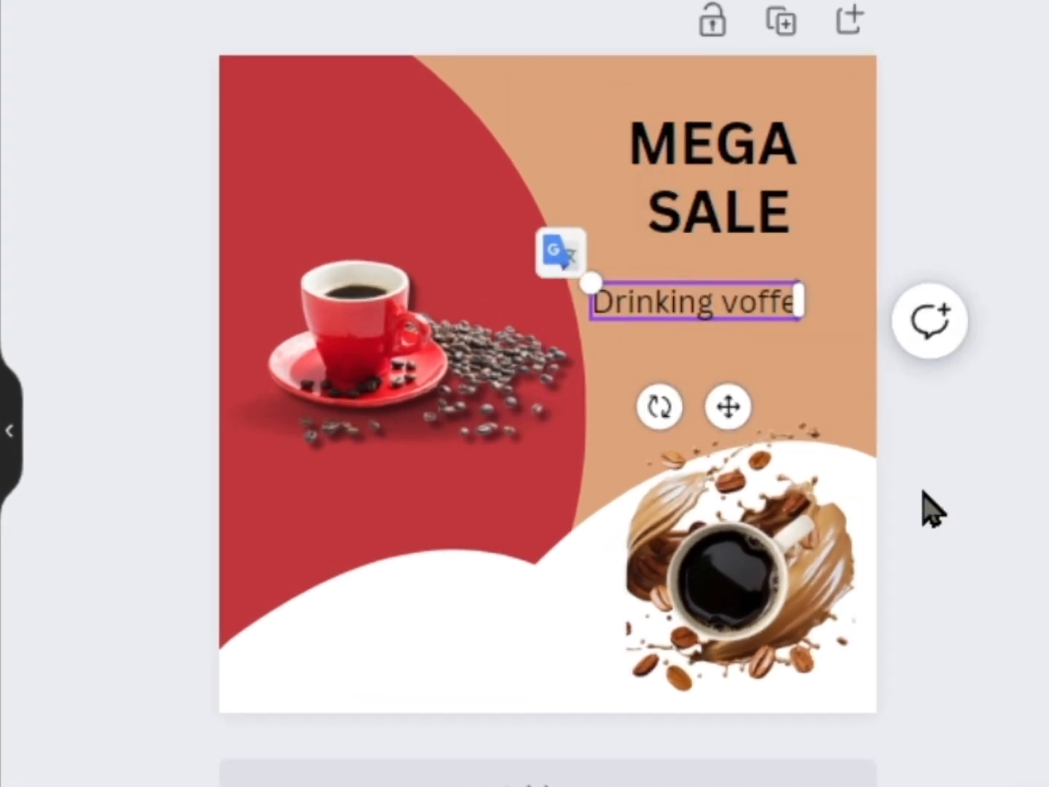
{"action": "key", "text": "BackSpace"}
{"action": "key", "text": "BackSpace"}
{"action": "key", "text": "BackSpace"}
{"action": "key", "text": "BackSpace"}
{"action": "key", "text": "BackSpace"}
{"action": "type", "text": "coffee h"}
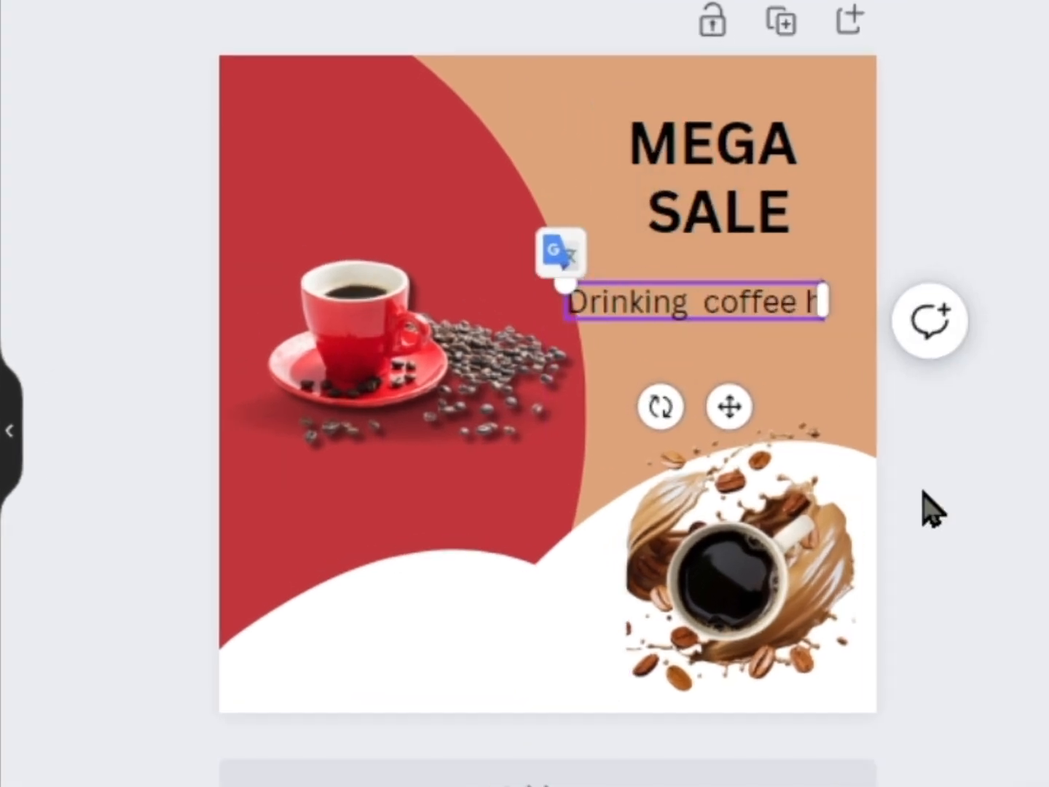
{"action": "type", "text": "as been linked"}
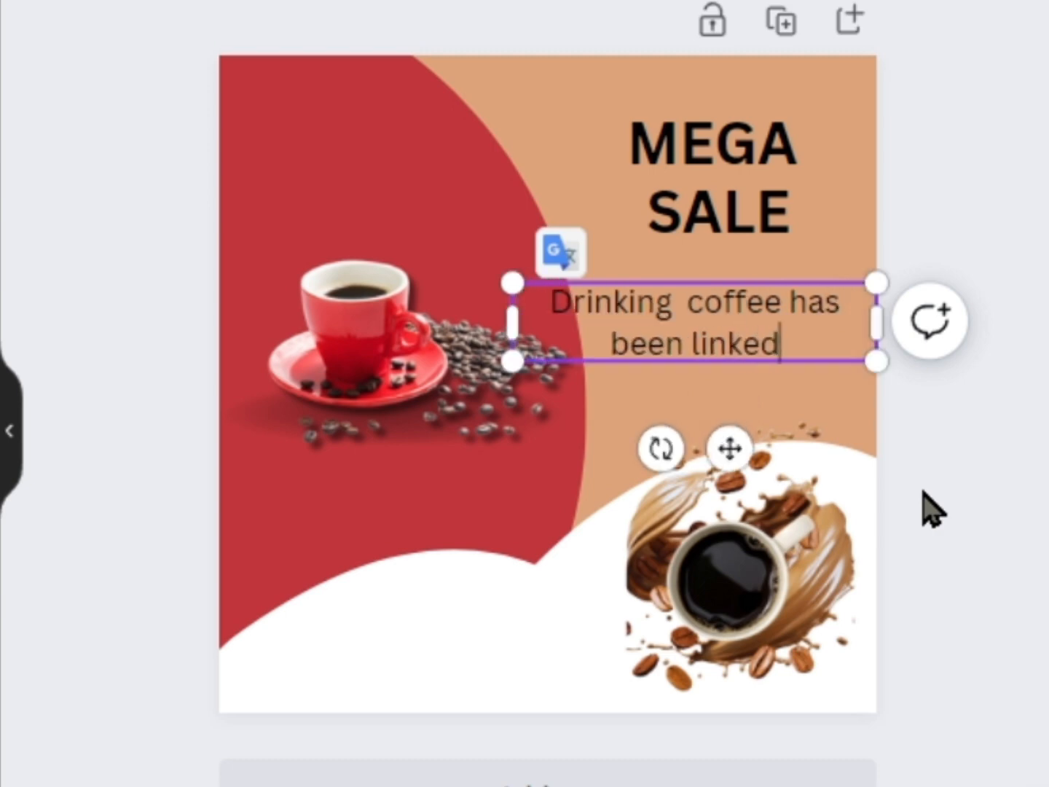
{"action": "type", "text": " to nem"}
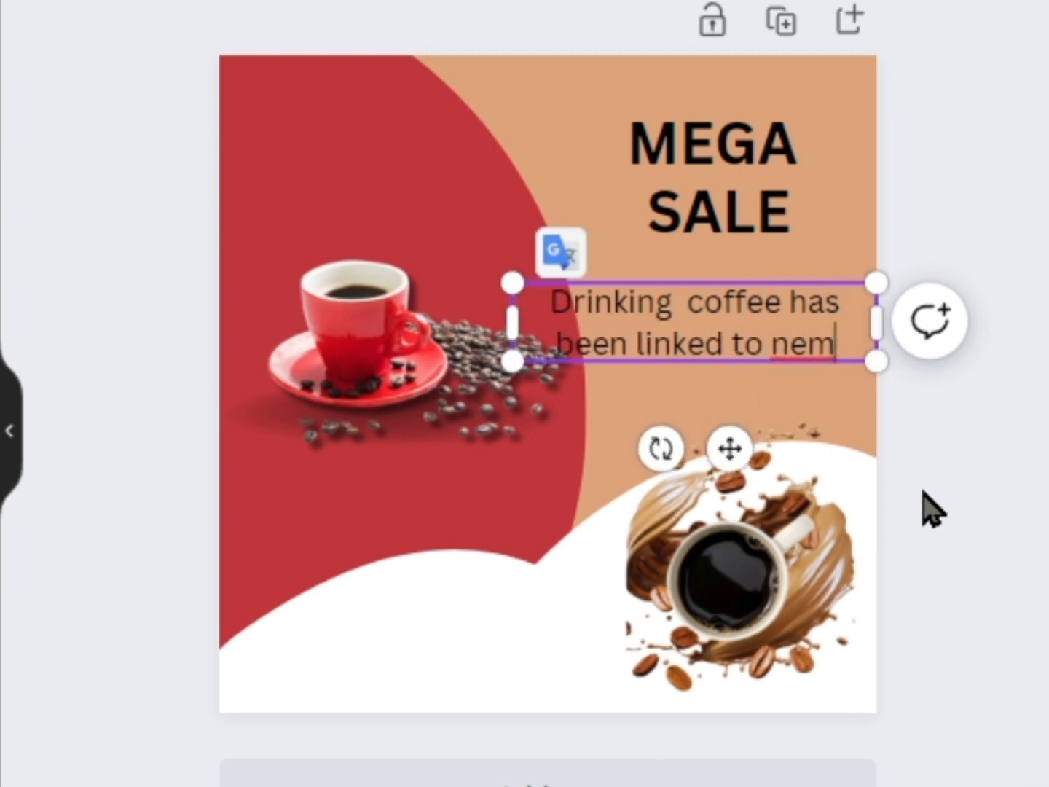
{"action": "type", "text": "erous"}
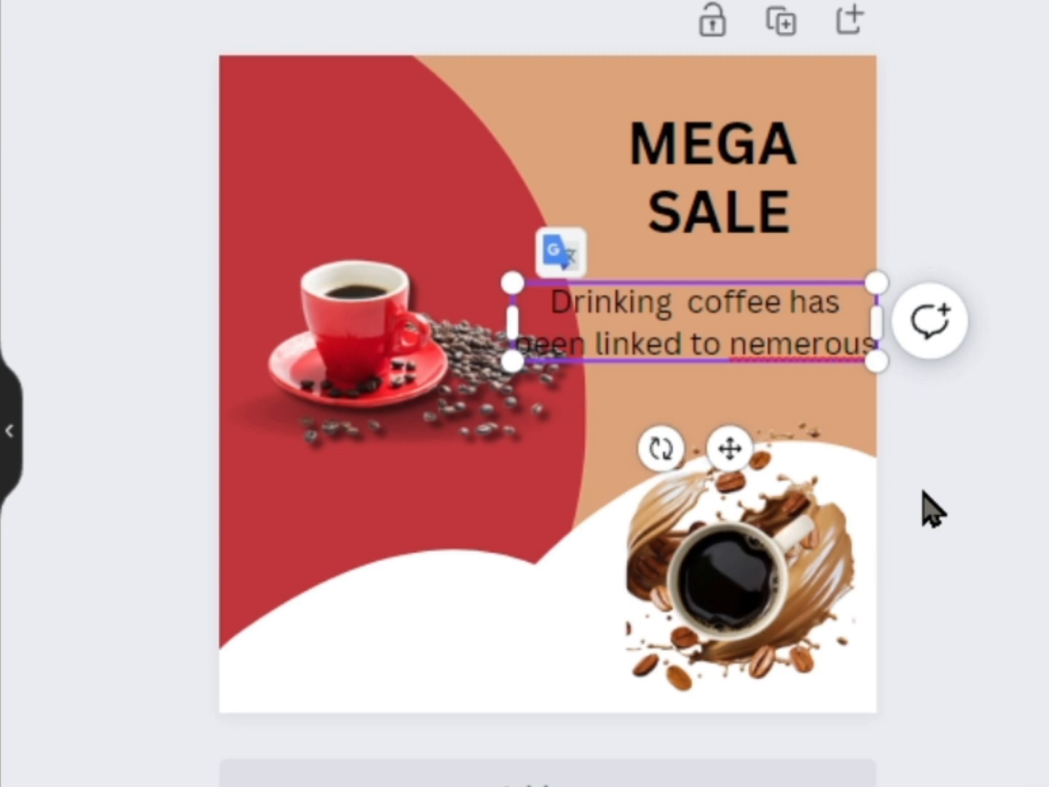
{"action": "type", "text": " health ben"}
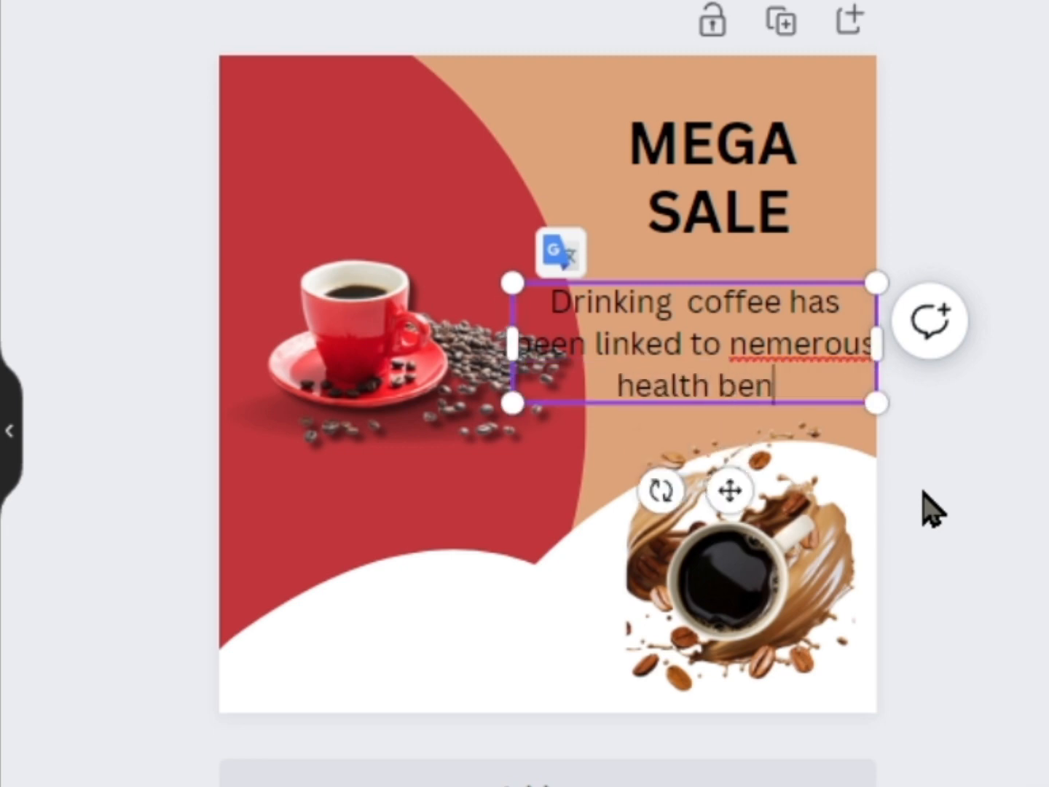
{"action": "type", "text": "efits..."}
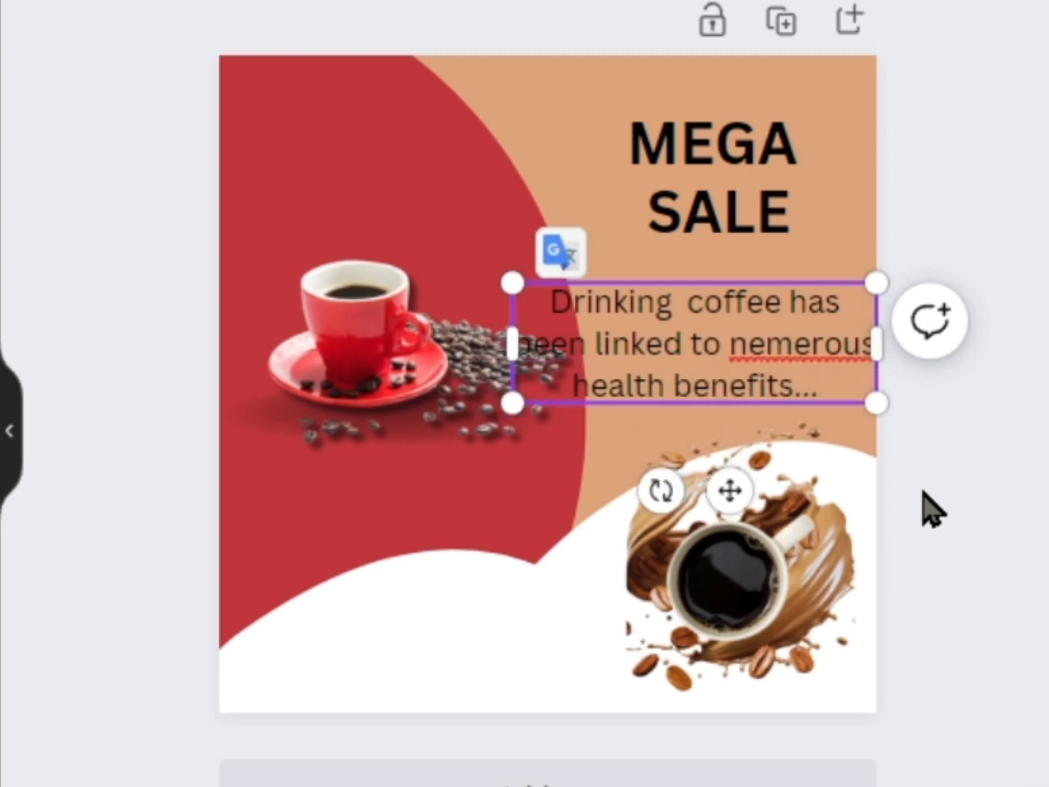
Step: Narrow the coffee paragraph's text box, scale it down to font size 22.8, and place it below SALE in the tan area
{"action": "left_click_drag", "start_coordinate": [876, 349], "coordinate": [811, 358]}
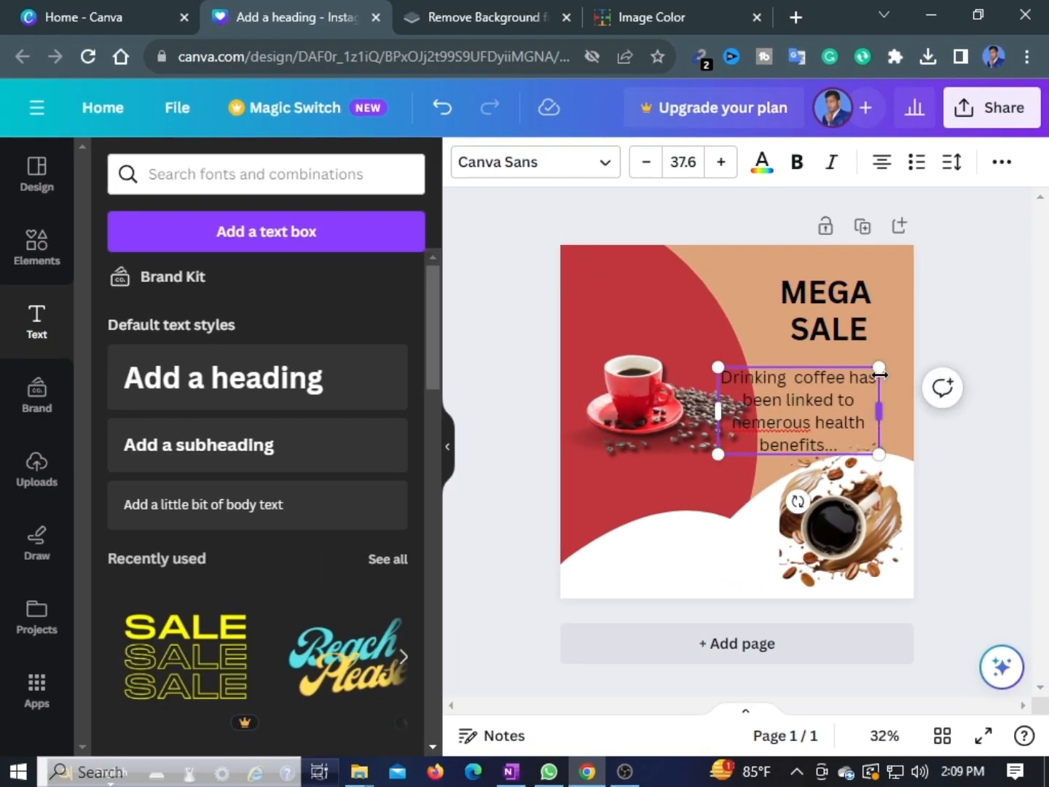
{"action": "left_click_drag", "start_coordinate": [879, 376], "coordinate": [821, 405]}
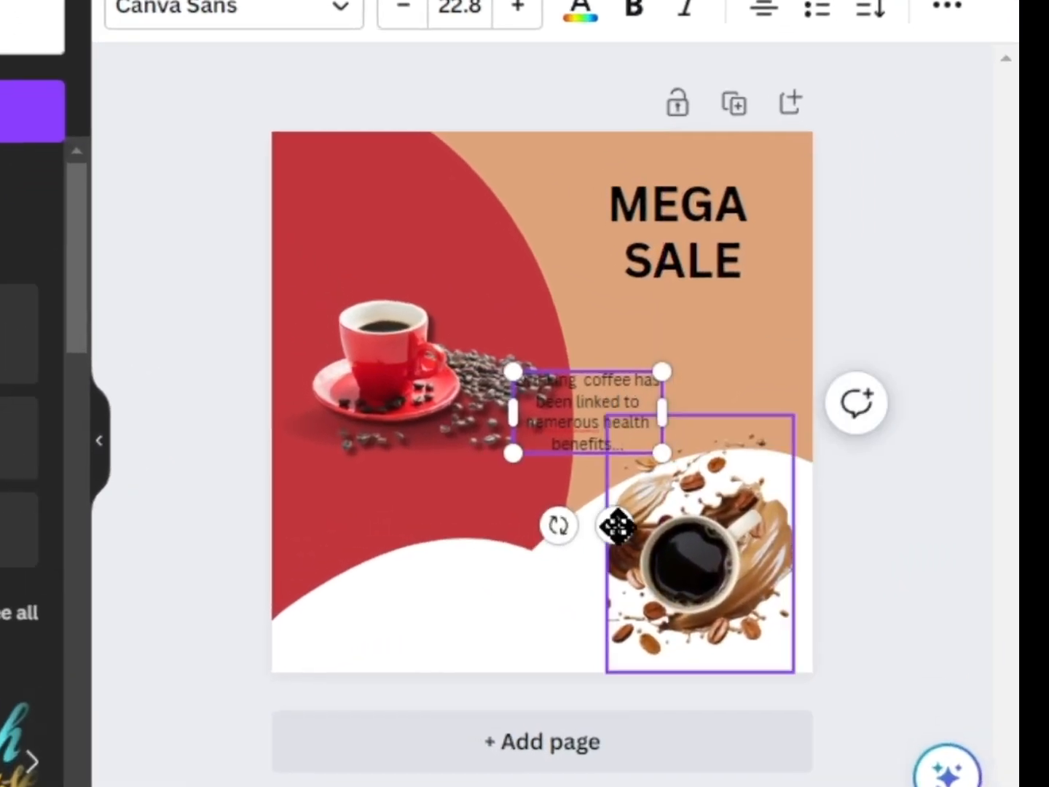
{"action": "left_click_drag", "start_coordinate": [793, 510], "coordinate": [823, 487]}
{"action": "left_click_drag", "start_coordinate": [672, 502], "coordinate": [718, 474]}
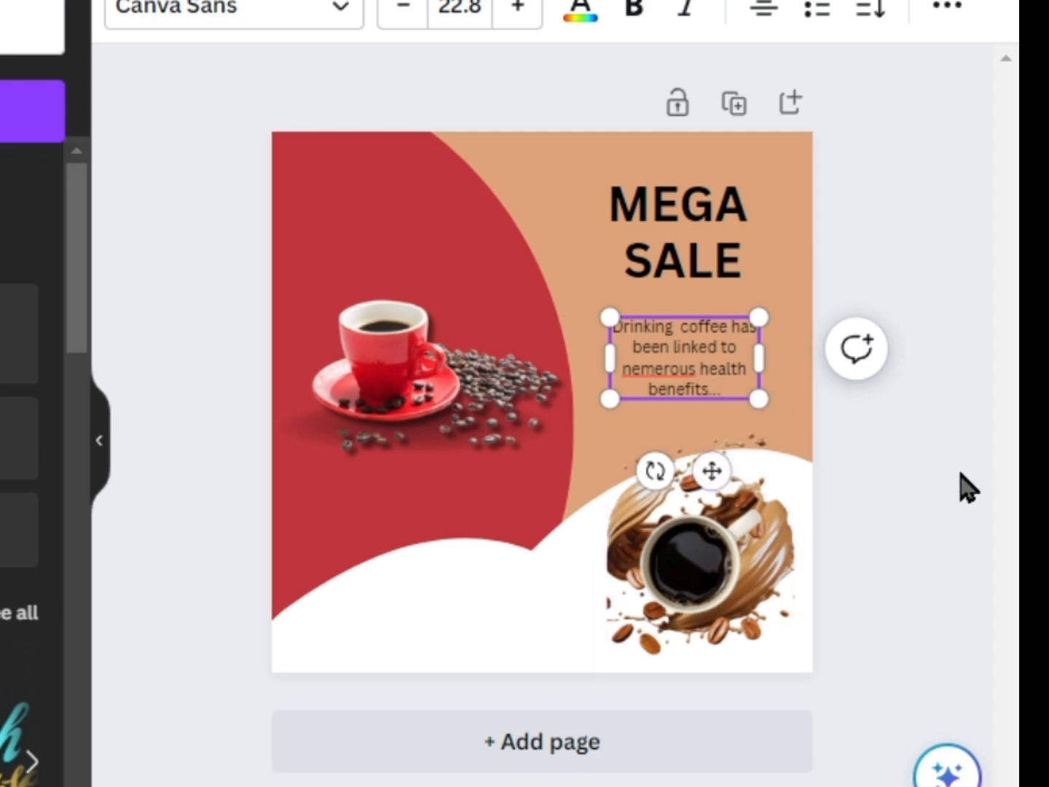
{"action": "left_click", "coordinate": [967, 487]}
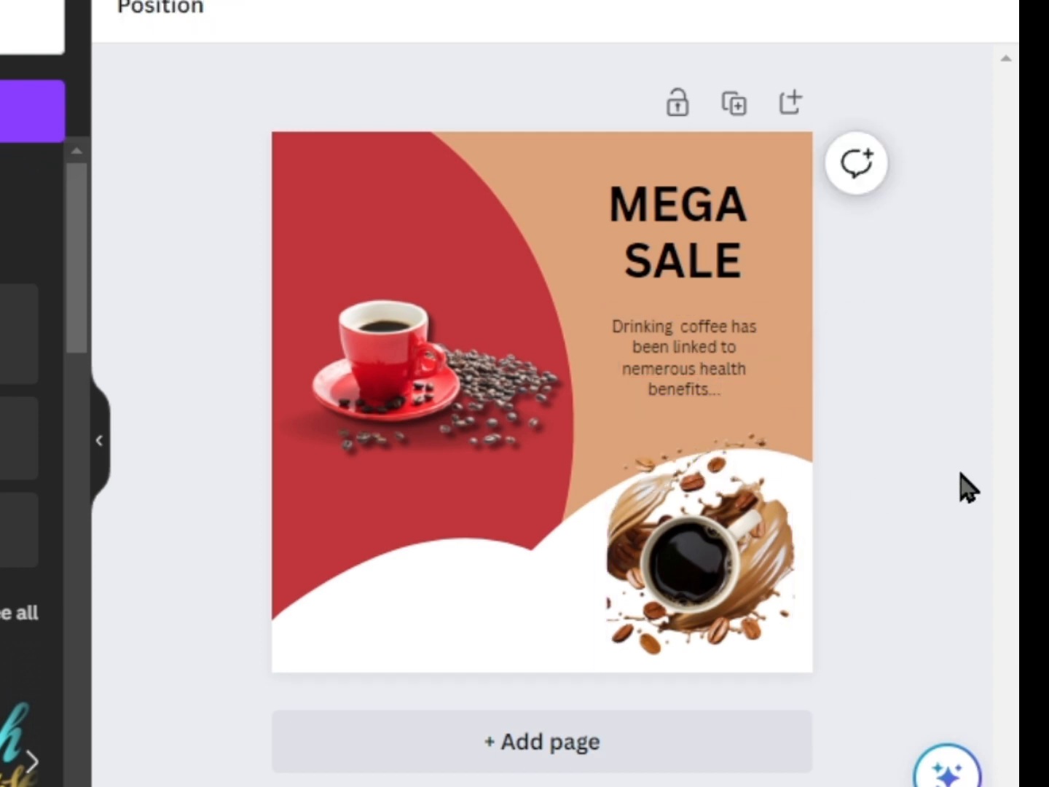
Step: Change the MEGA heading's text color to white
{"action": "left_click", "coordinate": [675, 212]}
{"action": "left_click", "coordinate": [581, 13]}
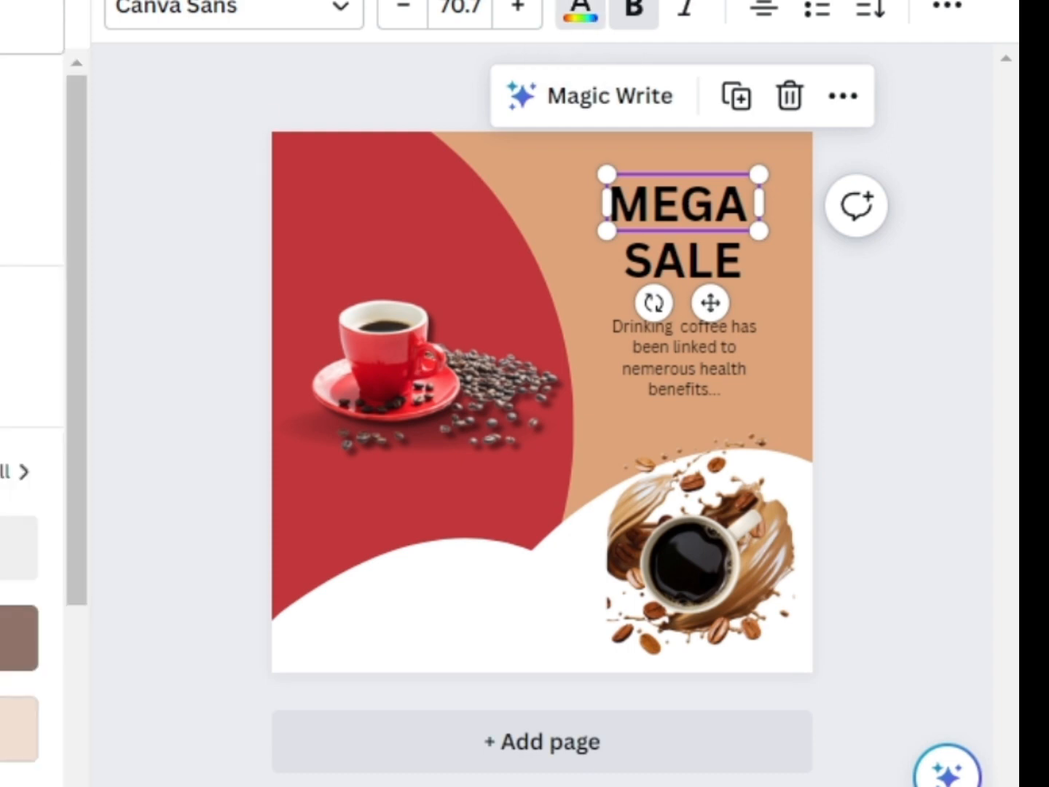
{"action": "left_click", "coordinate": [0, 182]}
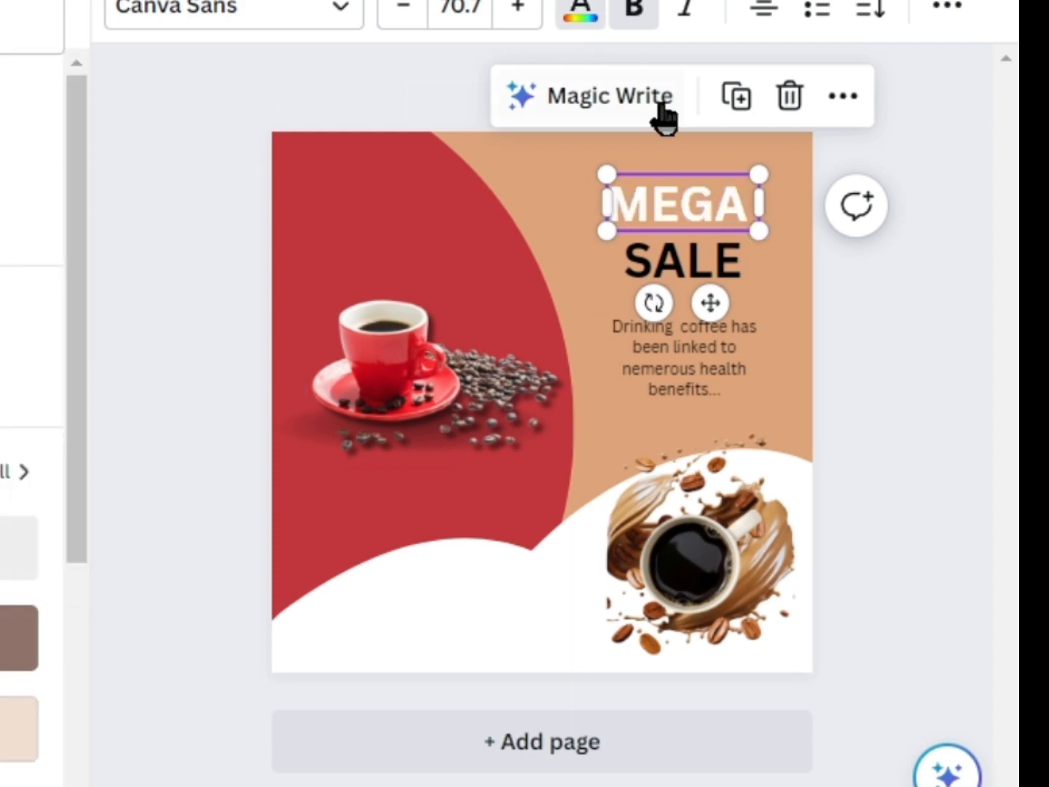
{"action": "left_click", "coordinate": [947, 10]}
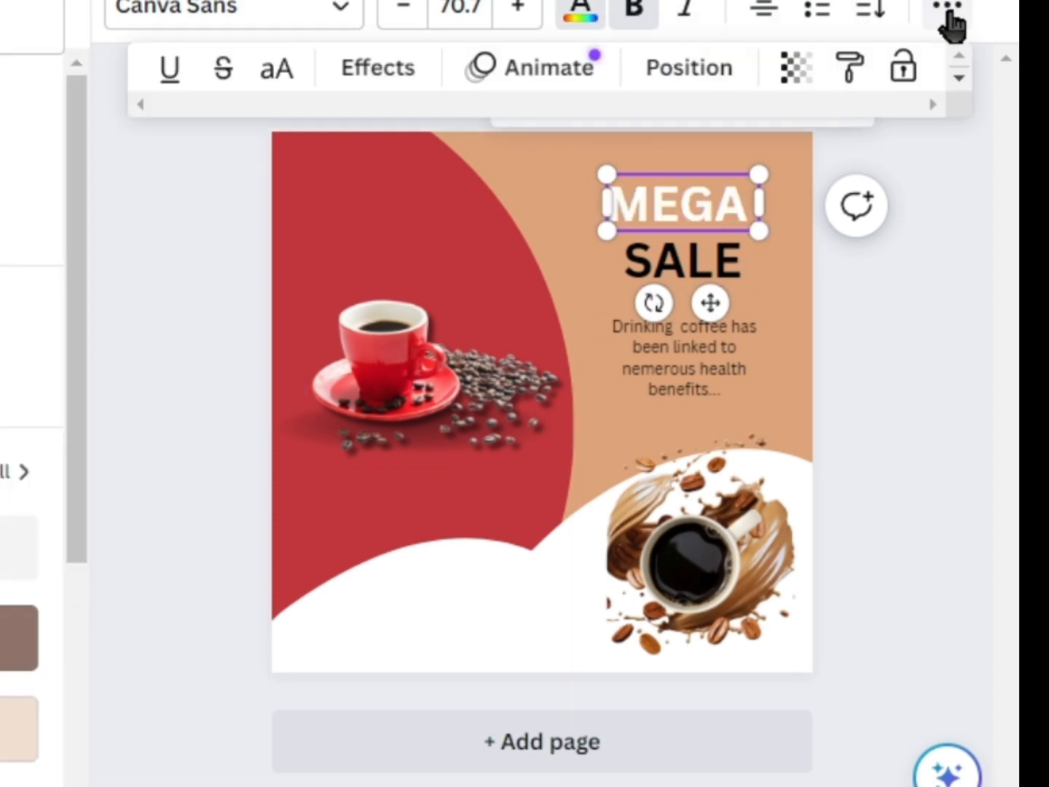
{"action": "left_click", "coordinate": [675, 88]}
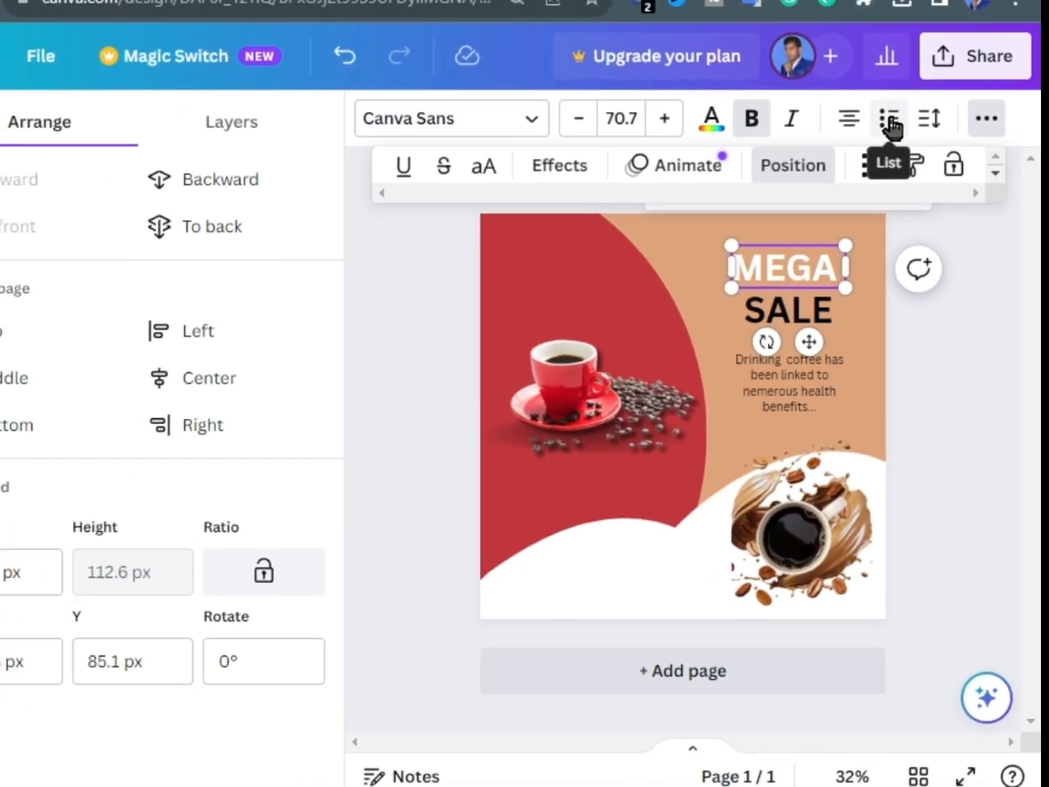
{"action": "left_click", "coordinate": [895, 52]}
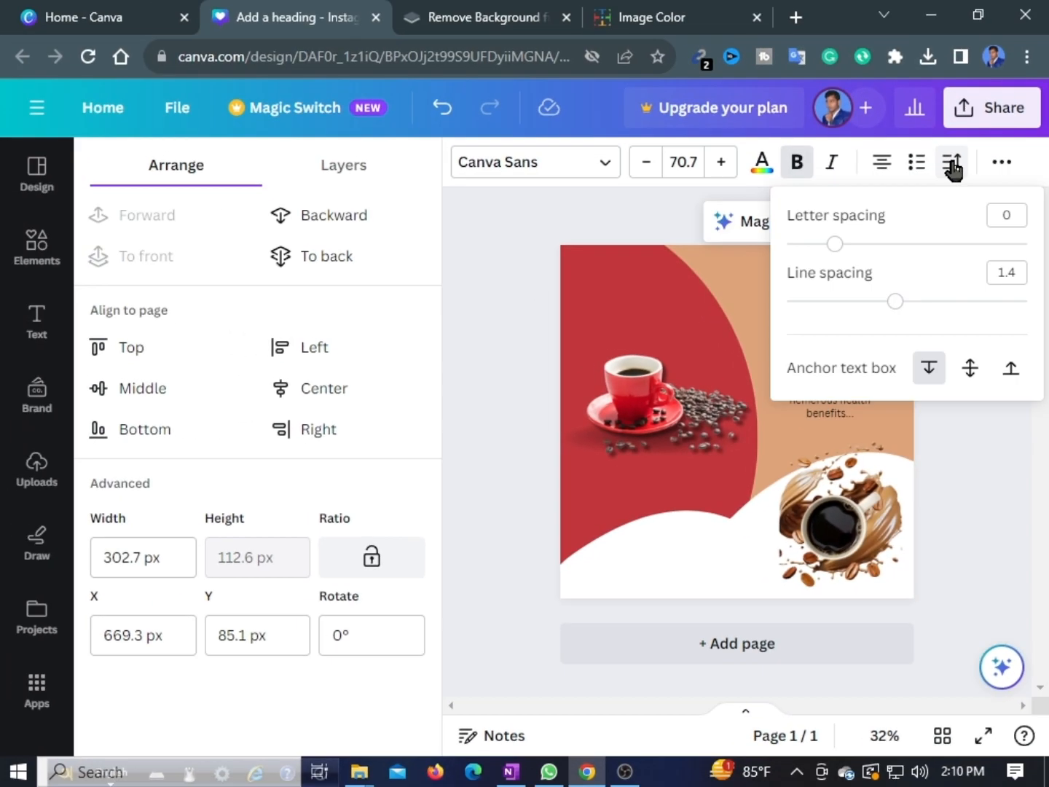
{"action": "left_click", "coordinate": [466, 444]}
{"action": "left_click", "coordinate": [489, 468]}
{"action": "left_click", "coordinate": [444, 465]}
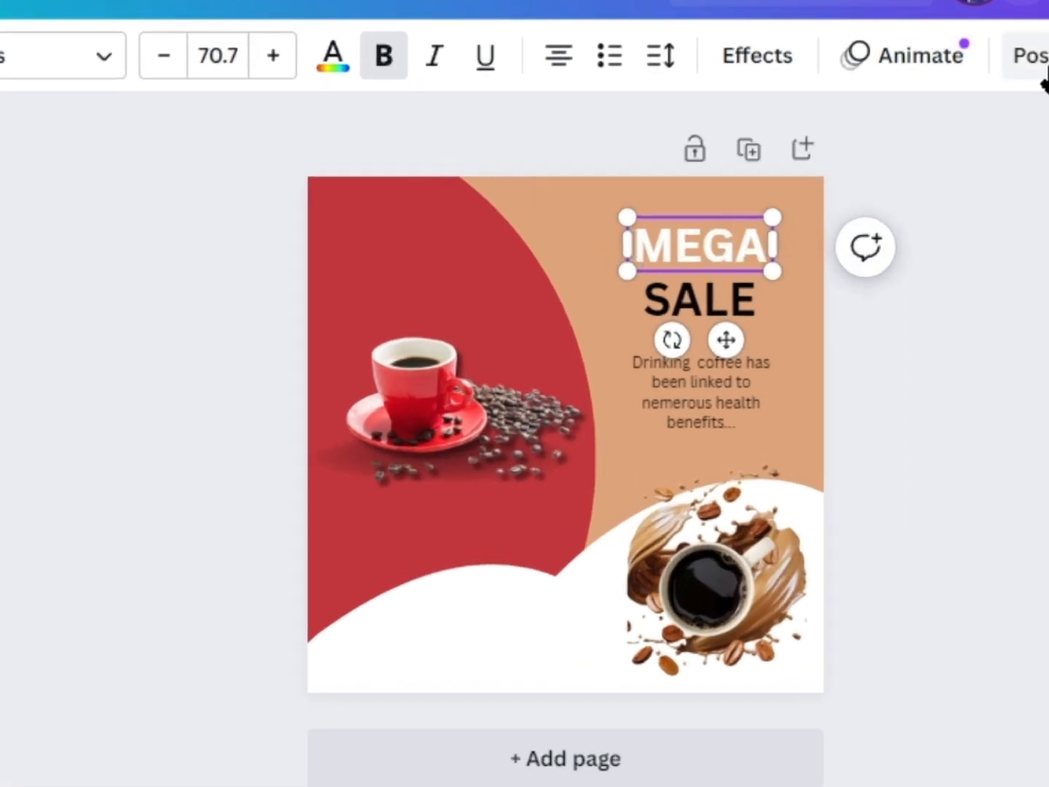
{"action": "left_click", "coordinate": [660, 55]}
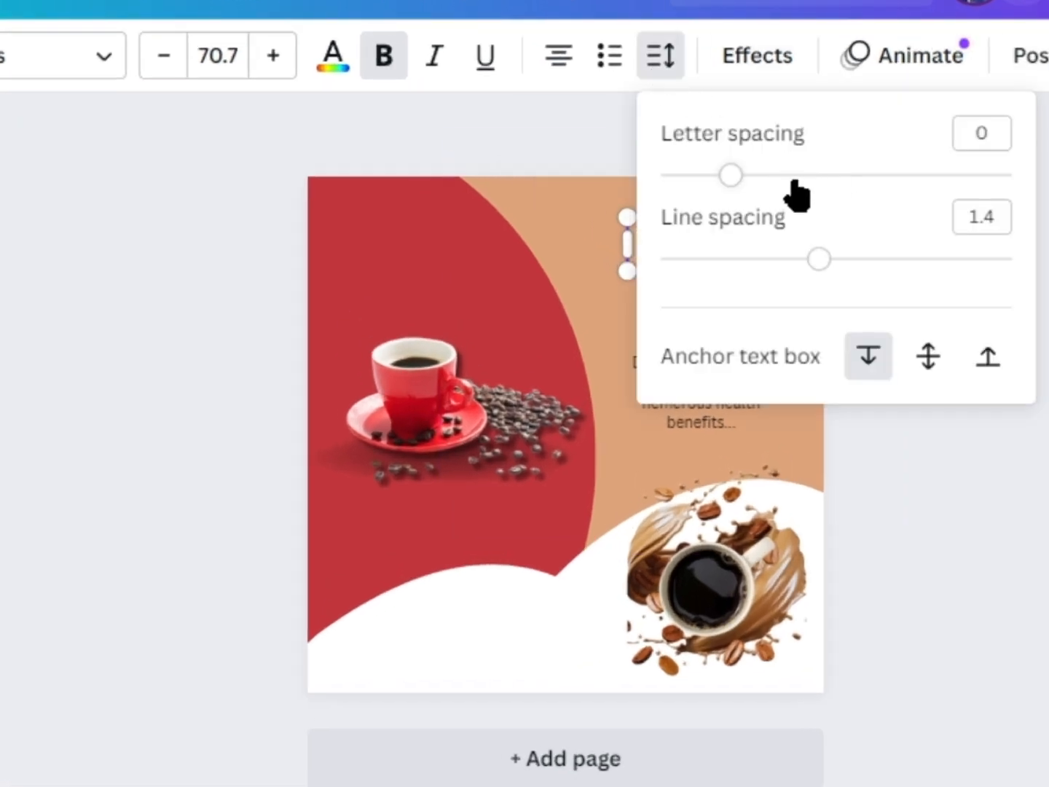
{"action": "mouse_move", "coordinate": [864, 786]}
{"action": "left_mouse_down"}
{"action": "mouse_move", "coordinate": [886, 785]}
{"action": "mouse_move", "coordinate": [856, 785]}
{"action": "left_mouse_up"}
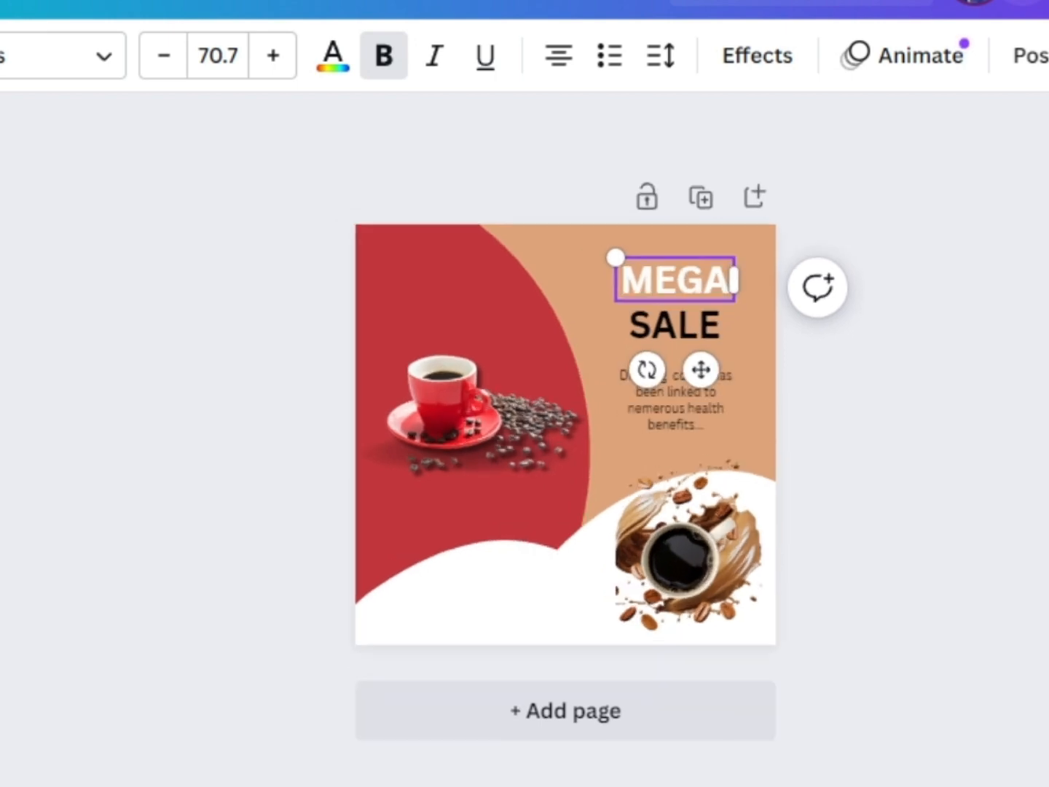
{"action": "left_click", "coordinate": [1031, 56]}
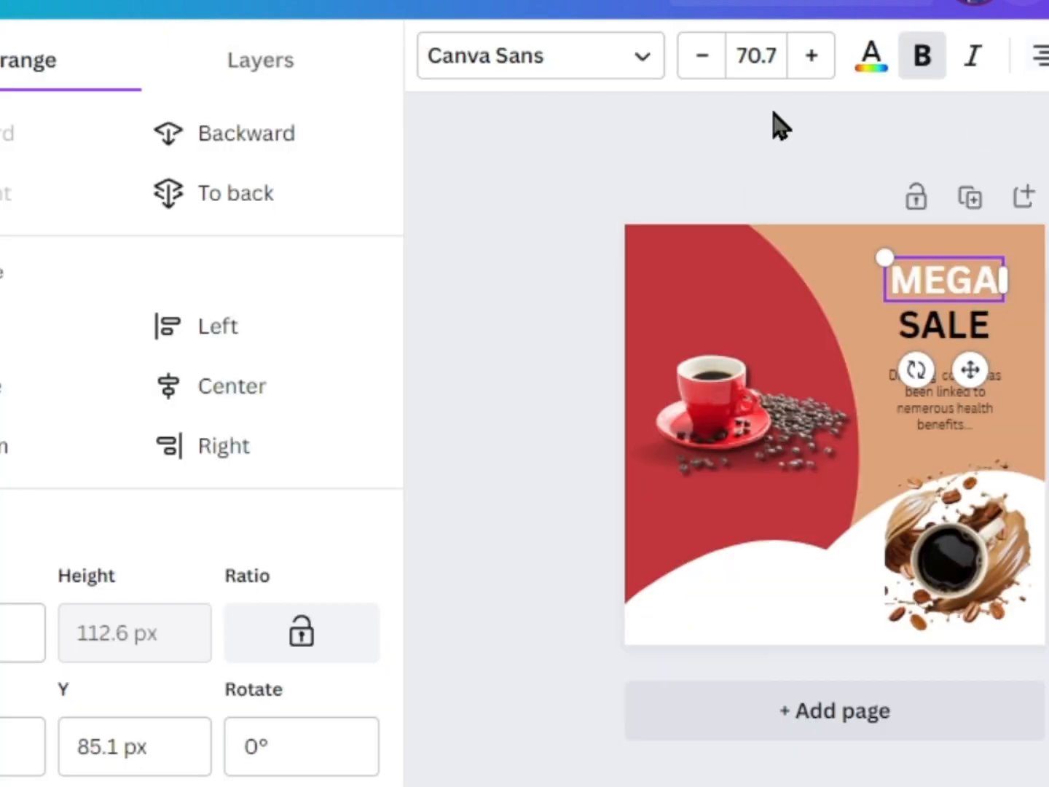
{"action": "left_click", "coordinate": [422, 416]}
Step: Set the MEGA heading's letter spacing to 60
{"action": "left_click", "coordinate": [644, 277]}
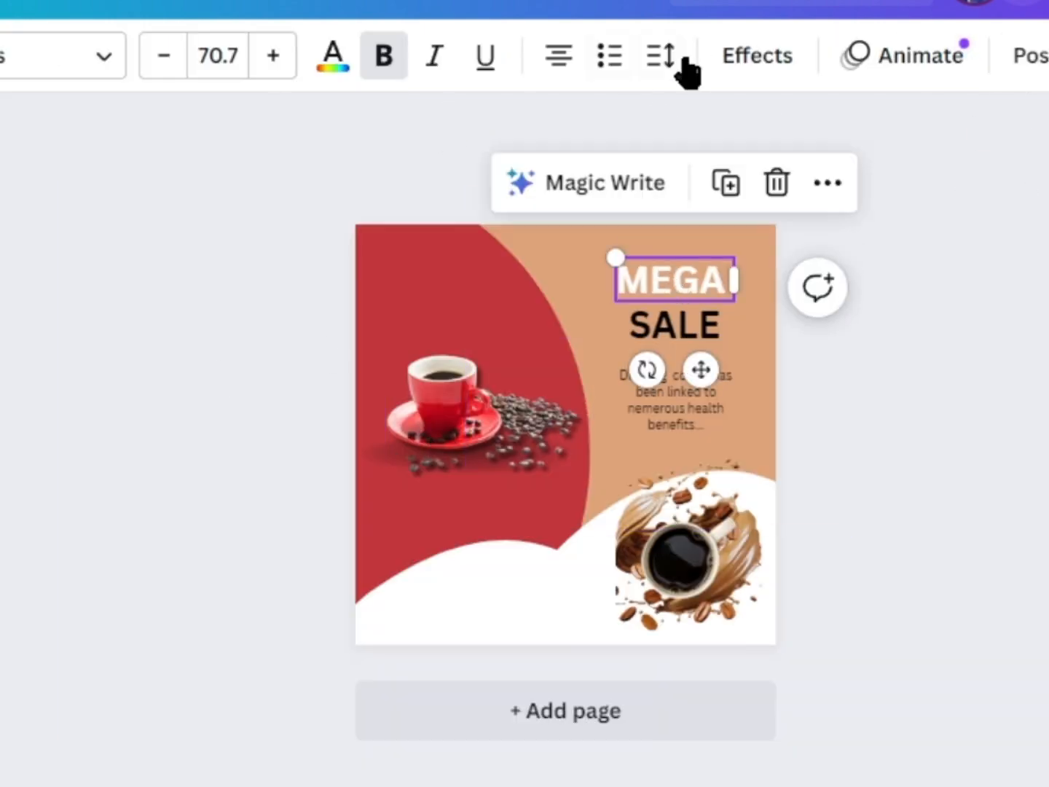
{"action": "left_click", "coordinate": [656, 70]}
{"action": "left_click_drag", "start_coordinate": [732, 176], "coordinate": [755, 191]}
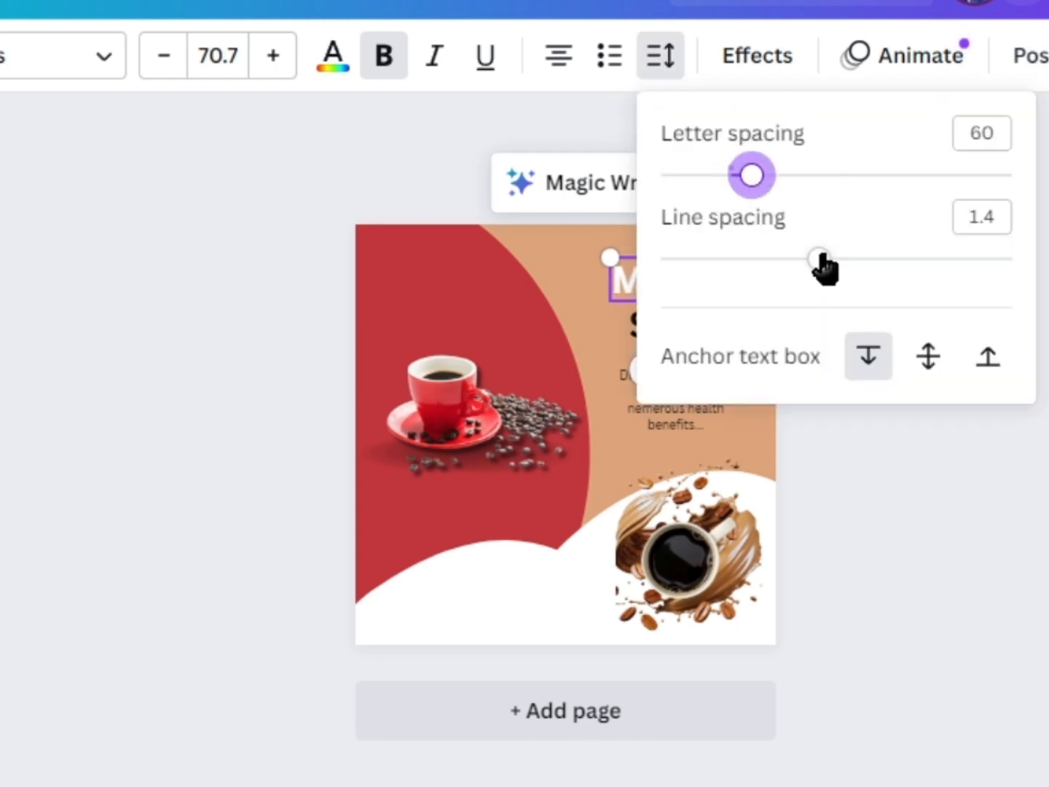
{"action": "left_click", "coordinate": [285, 336]}
Step: Widen the SALE heading's letter spacing to 171 and shift its text box slightly
{"action": "left_click", "coordinate": [674, 326]}
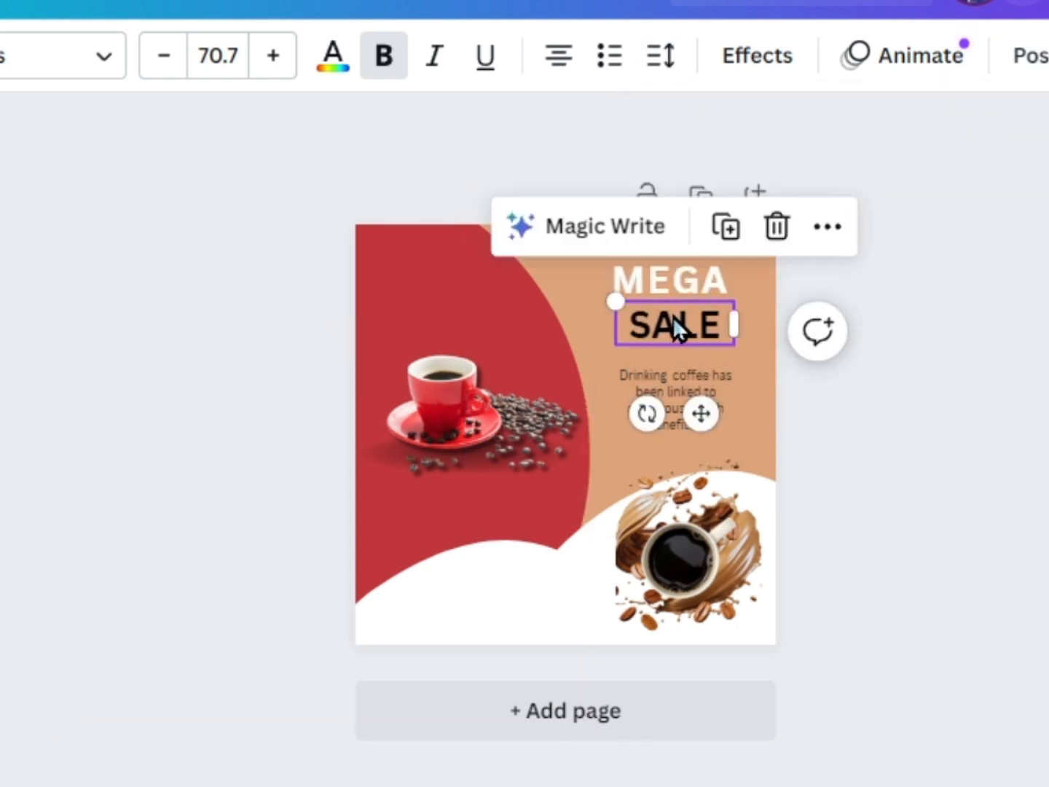
{"action": "left_click", "coordinate": [660, 57]}
{"action": "left_click_drag", "start_coordinate": [731, 174], "coordinate": [789, 194]}
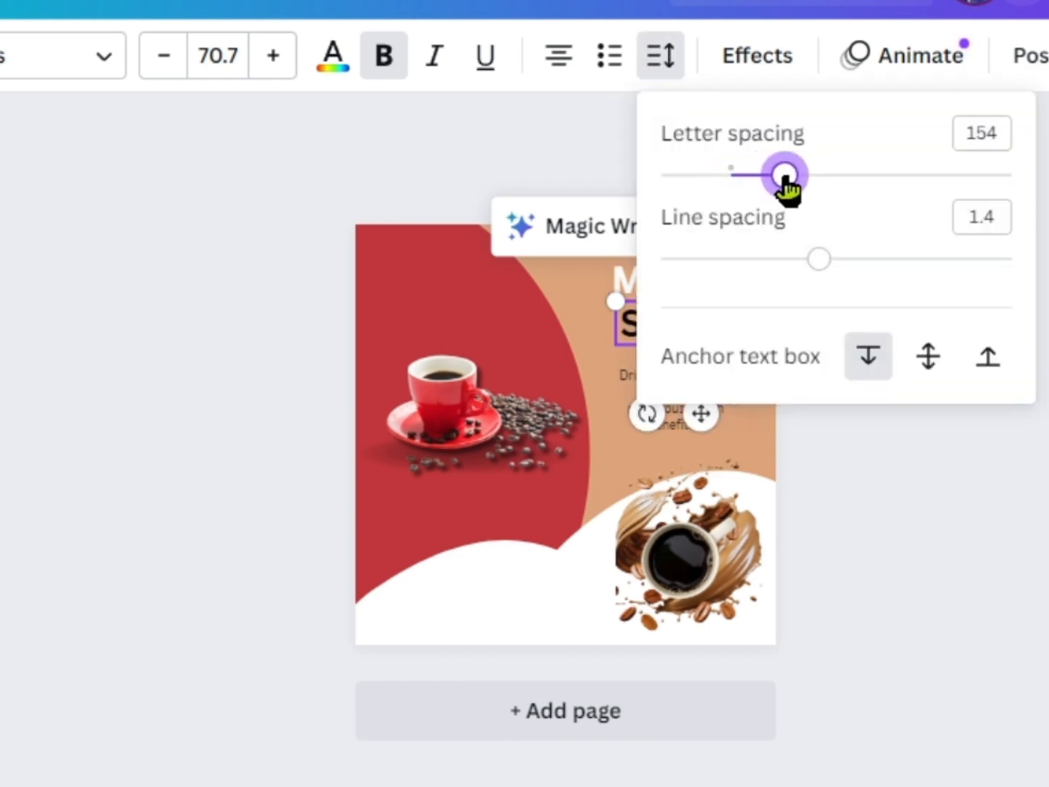
{"action": "left_click", "coordinate": [997, 500]}
{"action": "left_click", "coordinate": [1001, 495]}
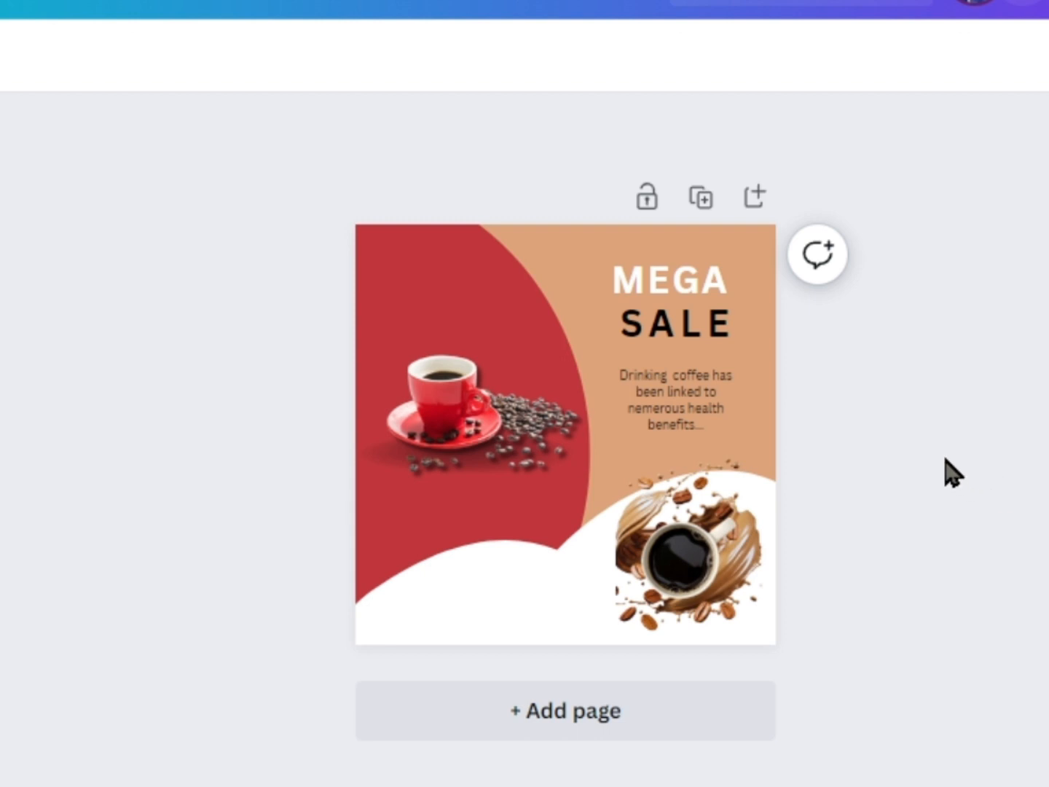
{"action": "left_click", "coordinate": [699, 339]}
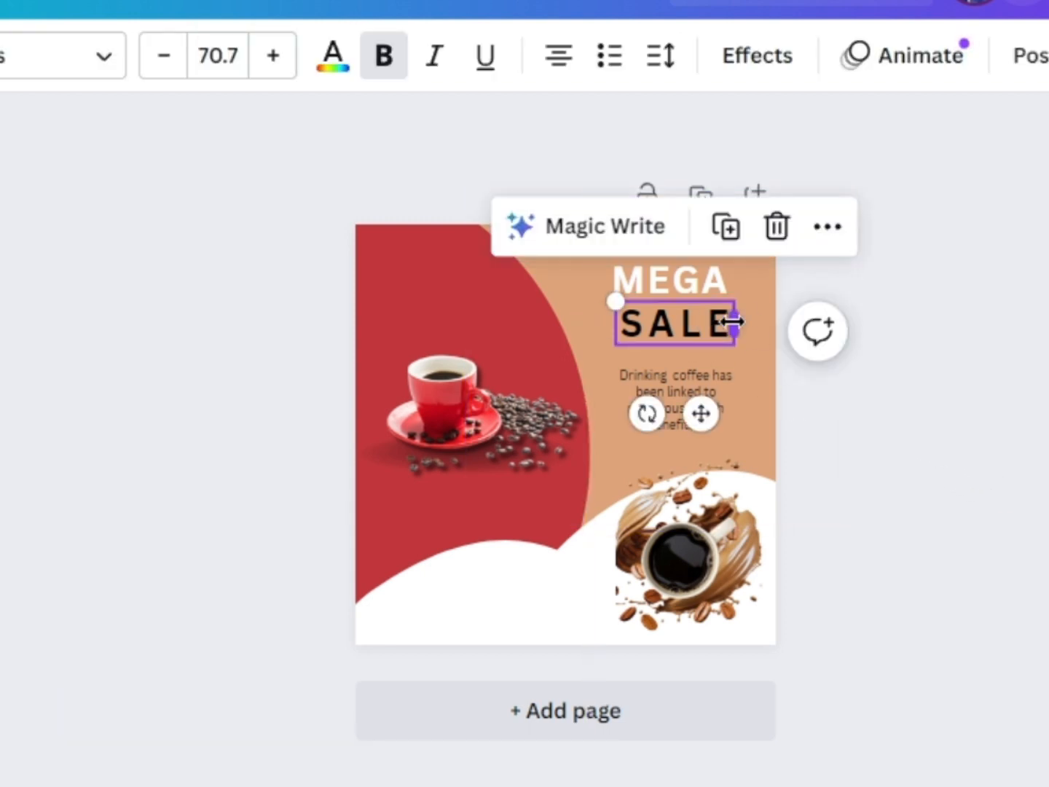
{"action": "left_click_drag", "start_coordinate": [731, 321], "coordinate": [744, 322]}
{"action": "left_click", "coordinate": [661, 56]}
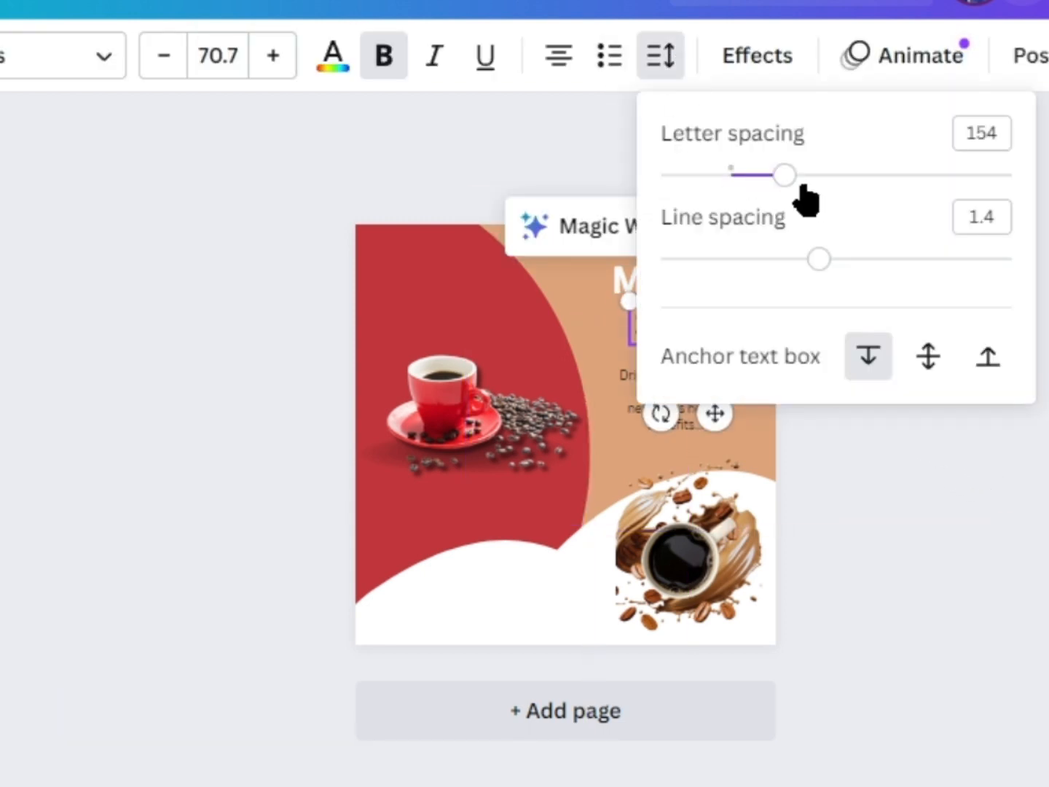
{"action": "left_click", "coordinate": [798, 176]}
{"action": "left_click_drag", "start_coordinate": [802, 187], "coordinate": [791, 198]}
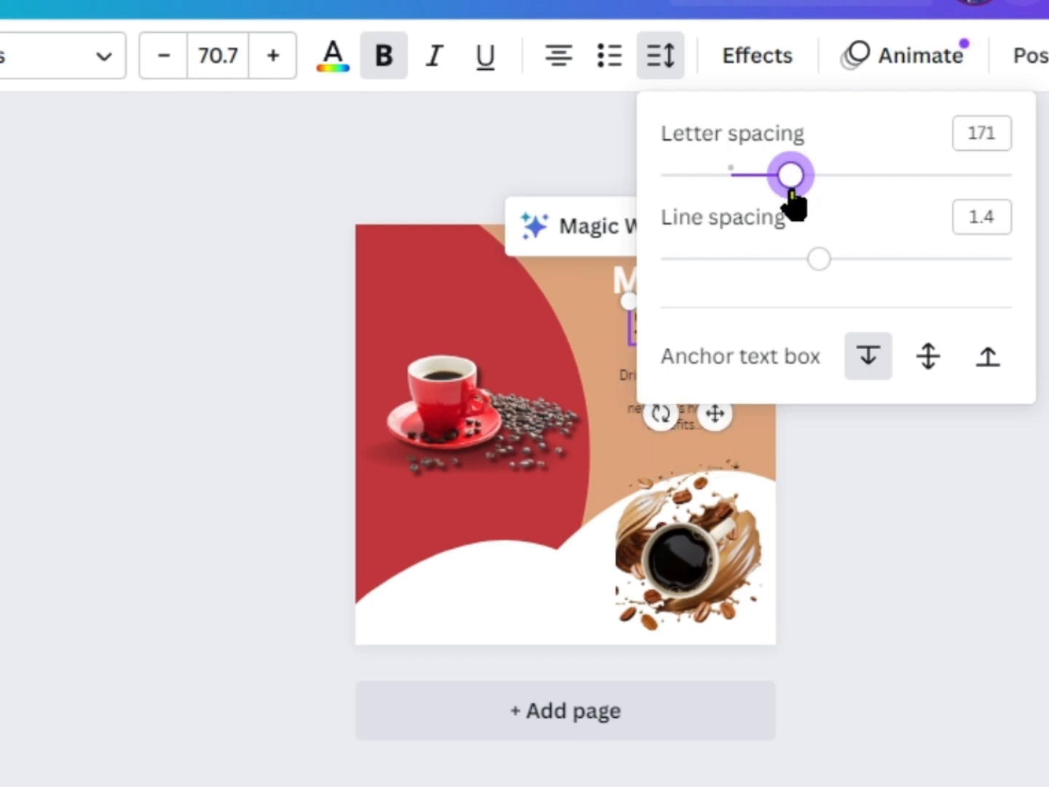
{"action": "left_click", "coordinate": [854, 470]}
Step: Move the SALE and MEGA headings to line up with the left edge of the coffee paragraph
{"action": "left_click", "coordinate": [684, 323]}
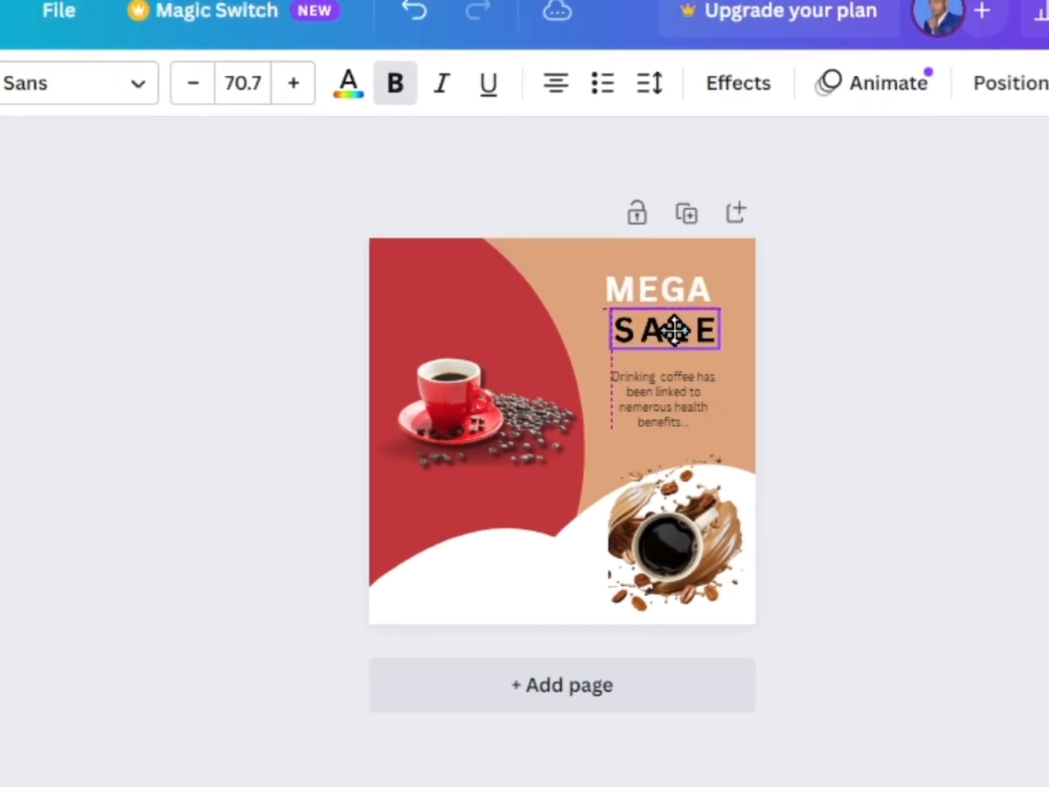
{"action": "left_click", "coordinate": [988, 406]}
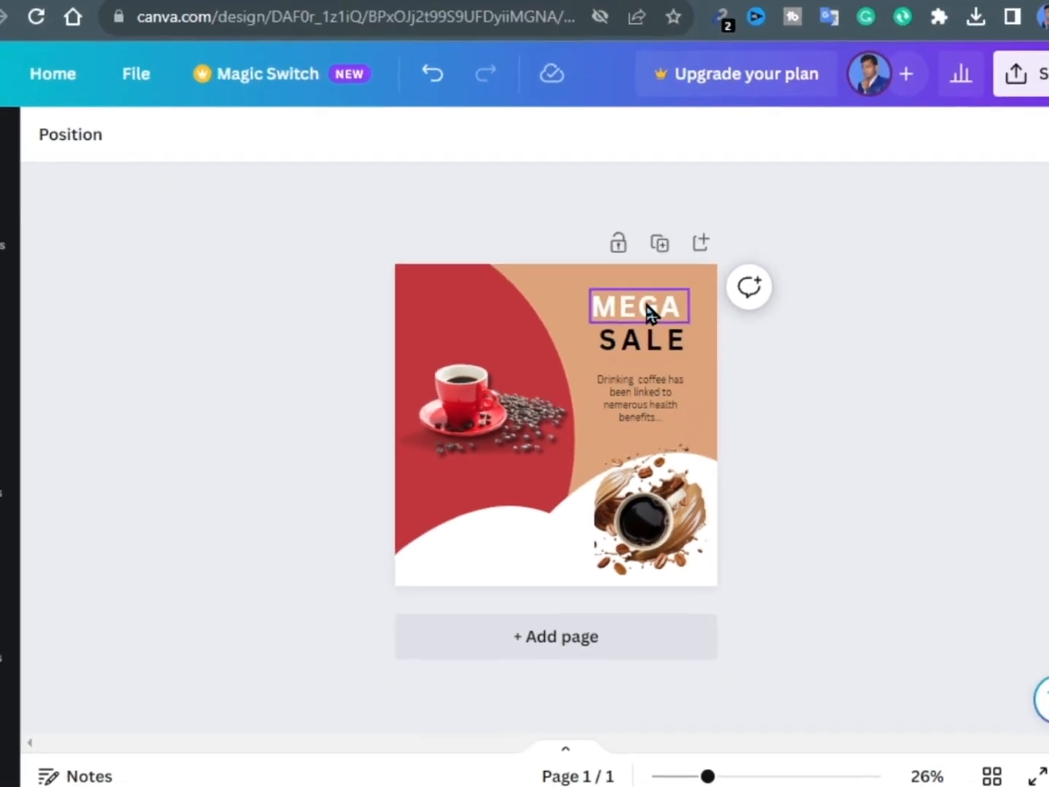
{"action": "left_click", "coordinate": [646, 312]}
{"action": "left_click_drag", "start_coordinate": [648, 312], "coordinate": [653, 312]}
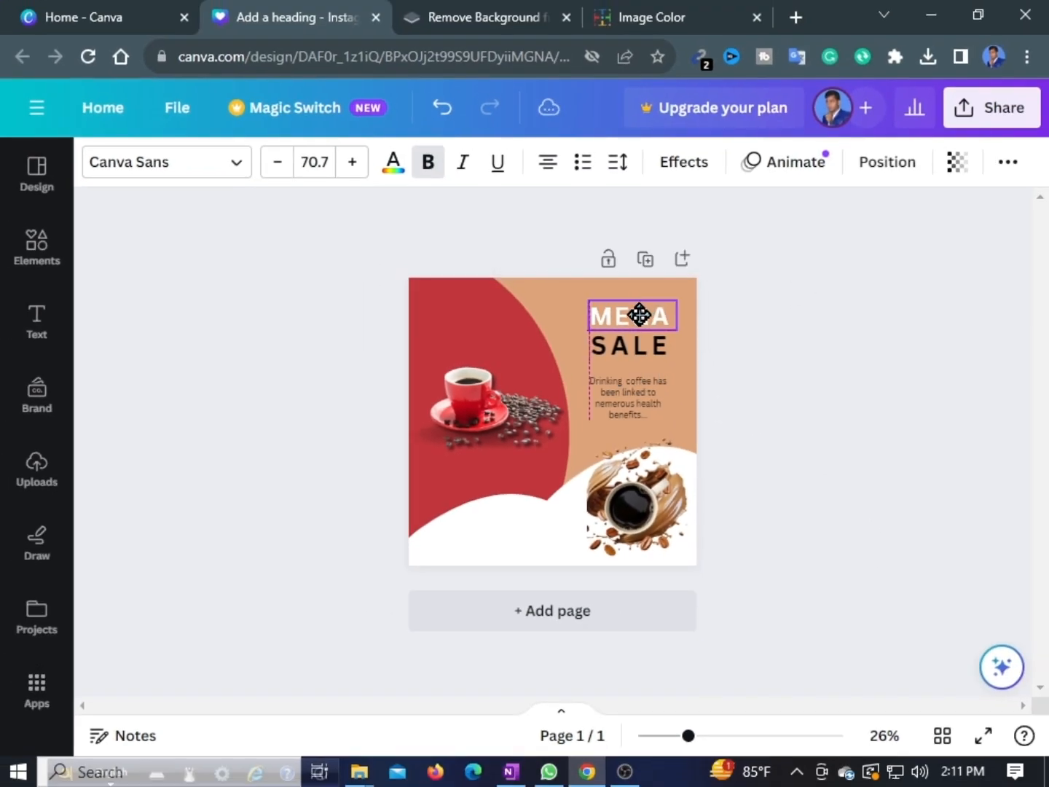
{"action": "left_click", "coordinate": [783, 433]}
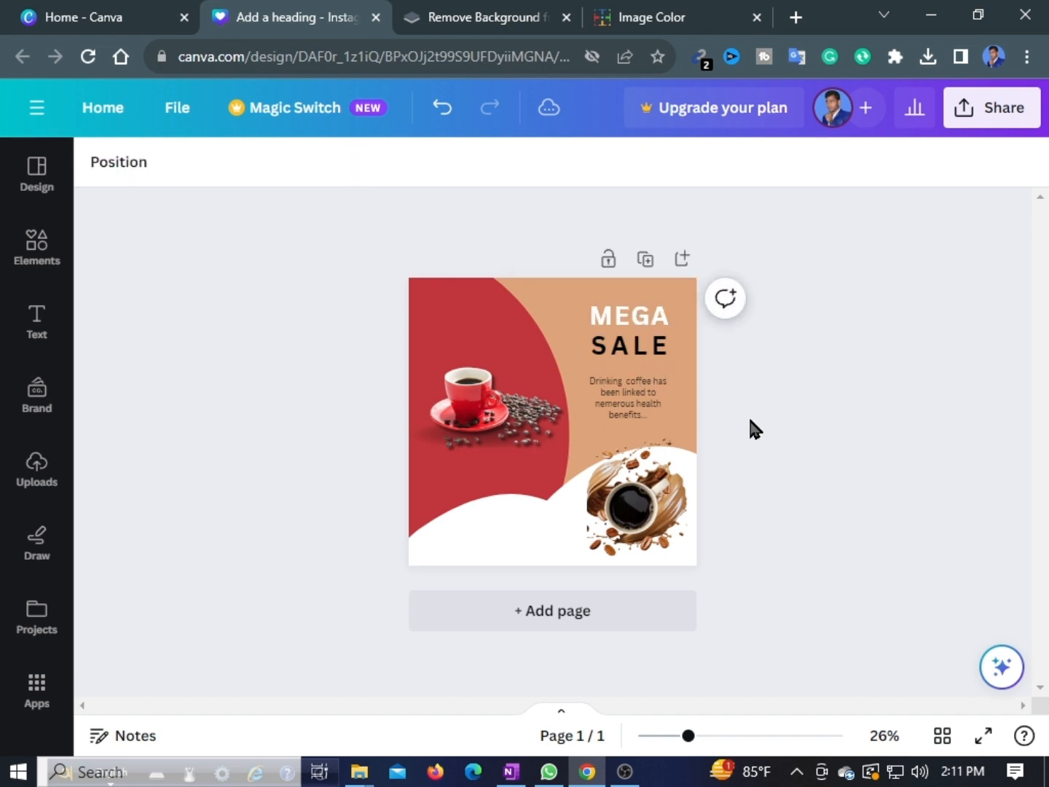
Step: Recolor the SALE heading dark brown using the dark photo color taken from the red cup image
{"action": "left_click", "coordinate": [629, 394]}
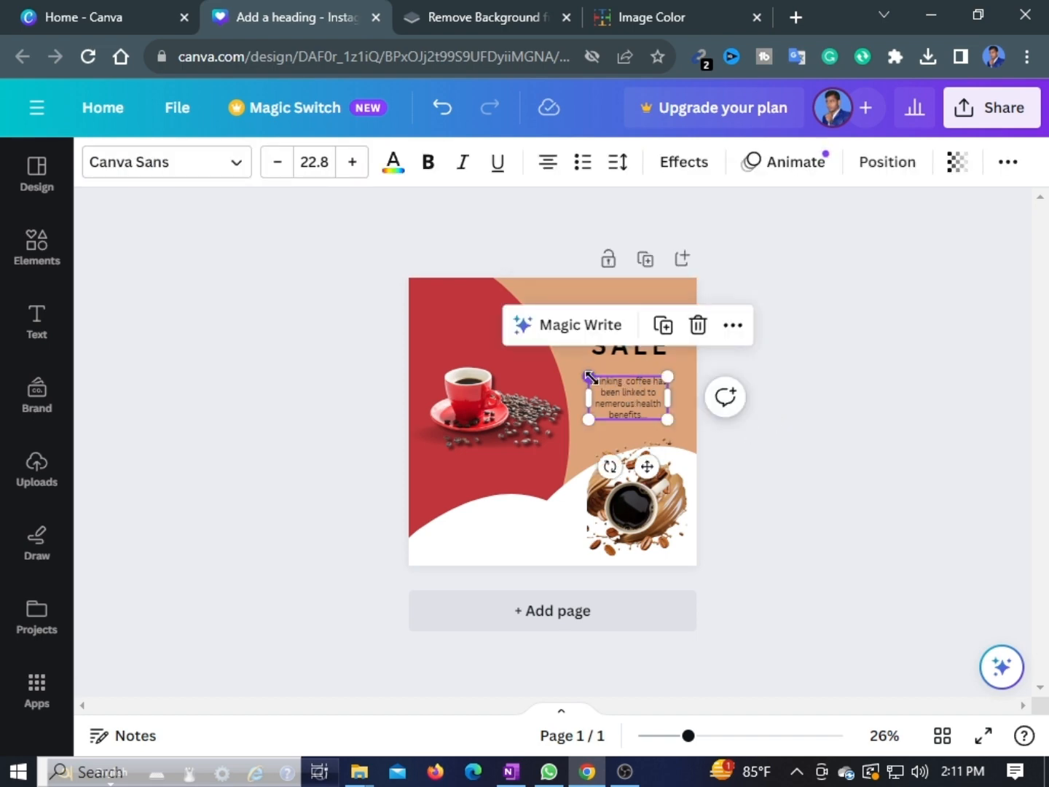
{"action": "left_click", "coordinate": [638, 356]}
{"action": "left_click", "coordinate": [392, 161]}
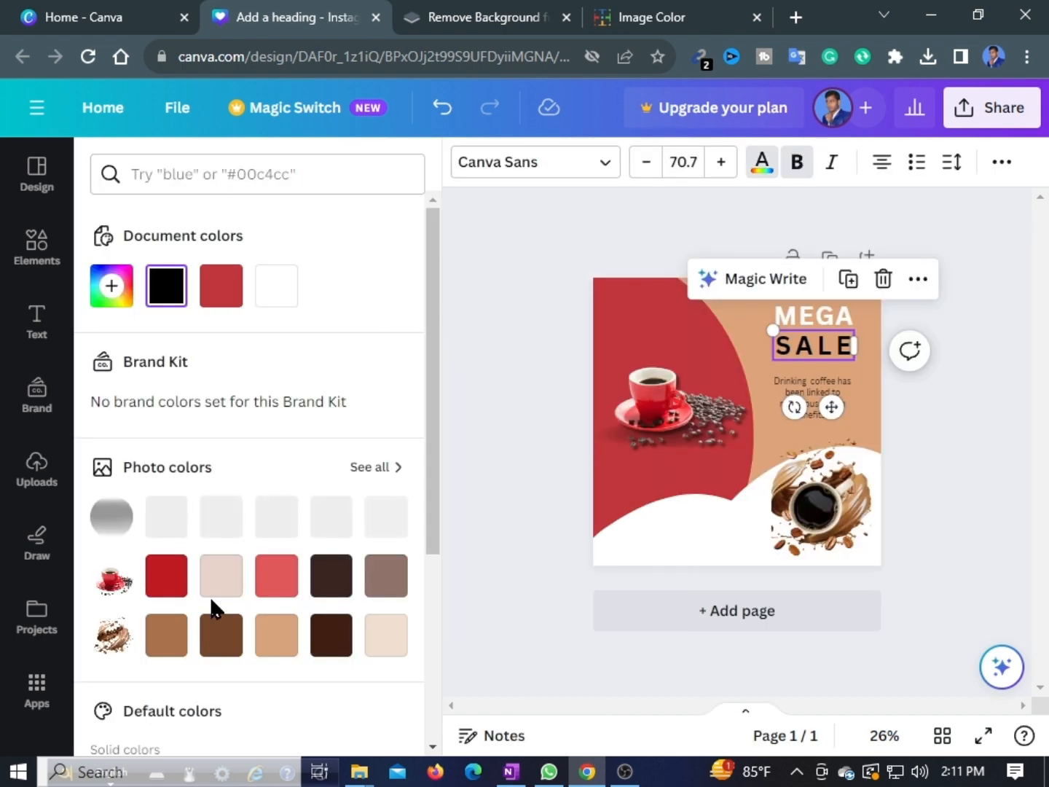
{"action": "left_click", "coordinate": [172, 587]}
{"action": "left_click", "coordinate": [330, 635]}
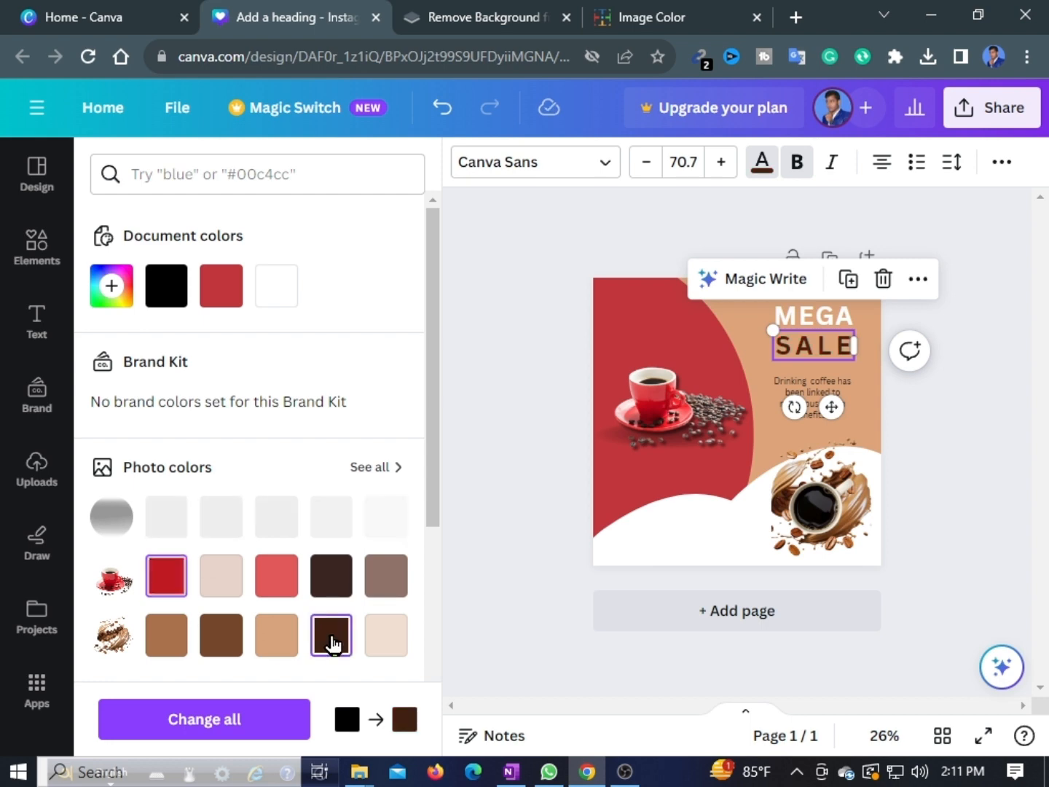
{"action": "left_click", "coordinate": [334, 580]}
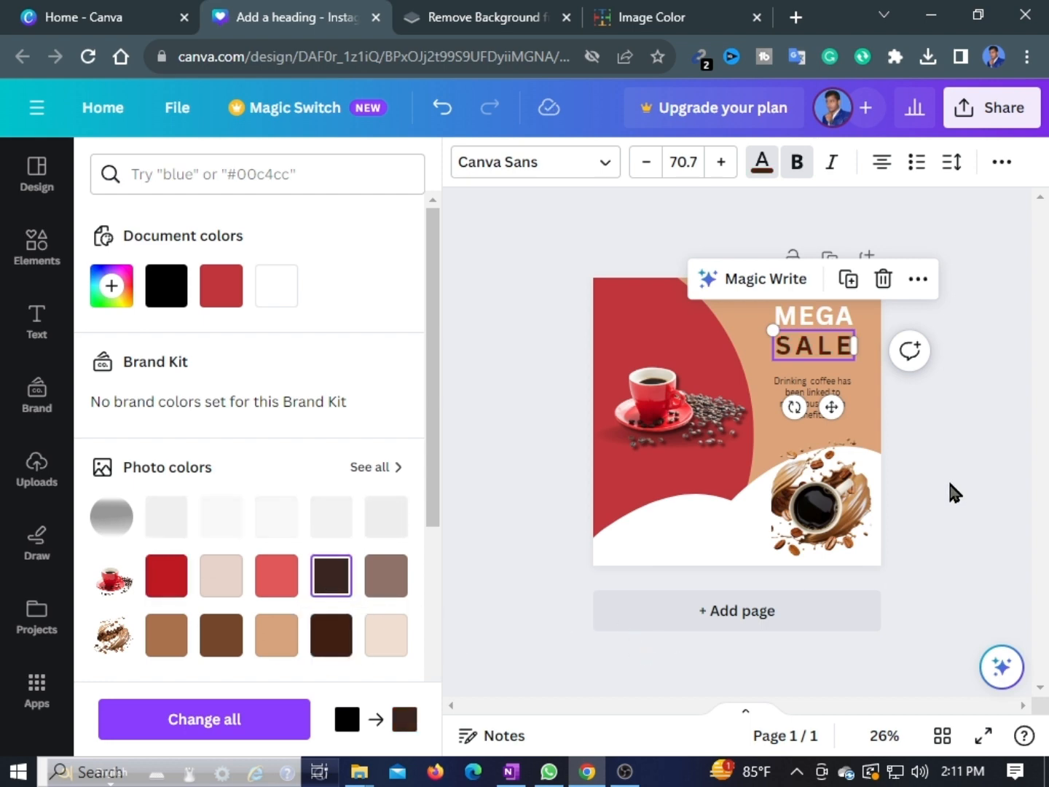
{"action": "left_click", "coordinate": [948, 474]}
Step: Scale the coffee paragraph up to font size 28.3 from its corners
{"action": "left_click", "coordinate": [640, 414]}
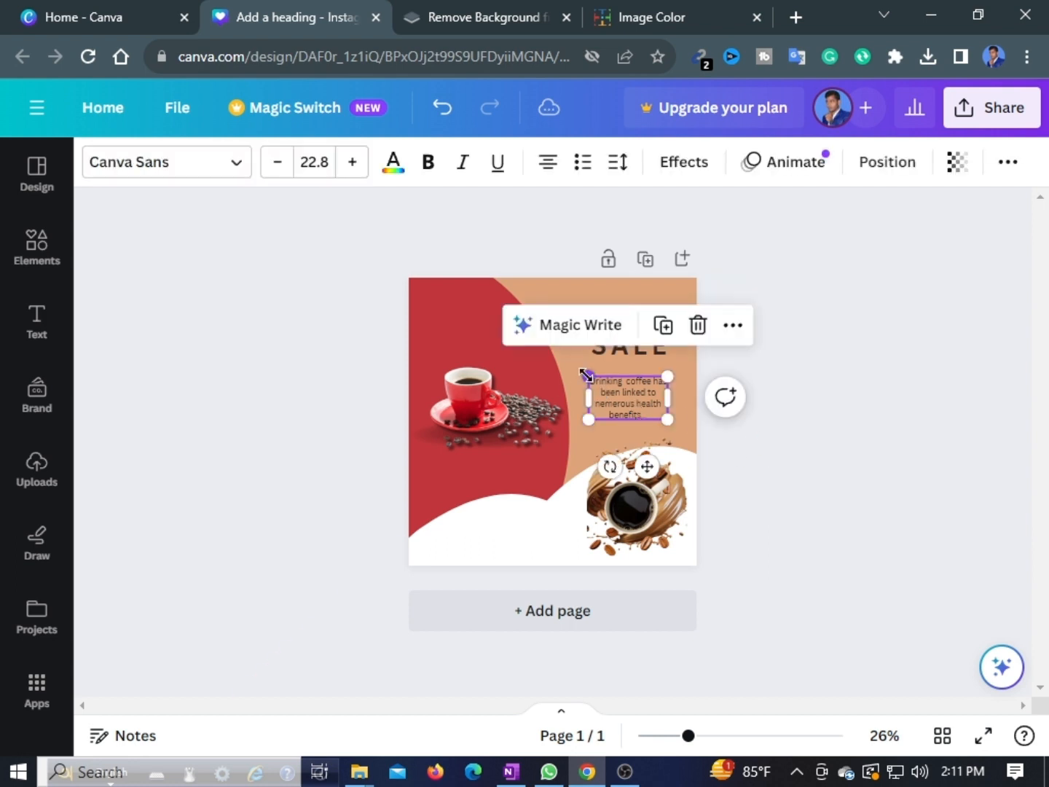
{"action": "left_click_drag", "start_coordinate": [589, 377], "coordinate": [581, 368]}
{"action": "left_click_drag", "start_coordinate": [667, 420], "coordinate": [677, 425]}
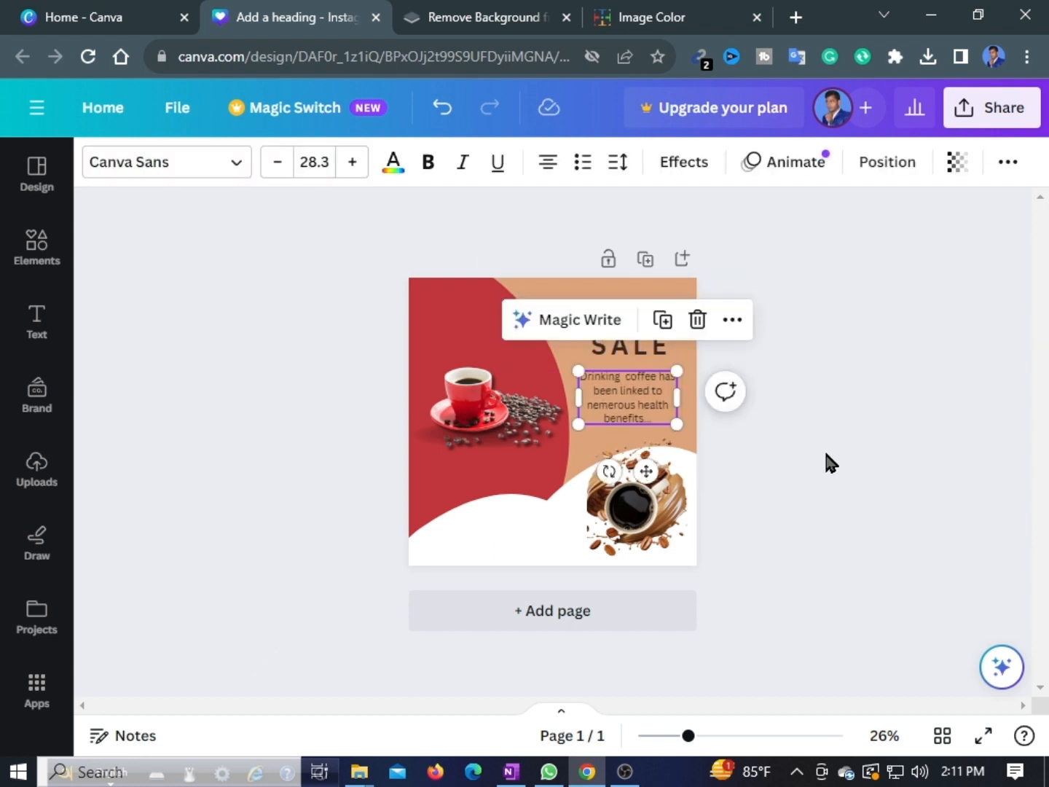
{"action": "mouse_move", "coordinate": [581, 371]}
{"action": "left_mouse_down"}
{"action": "mouse_move", "coordinate": [589, 375]}
{"action": "mouse_move", "coordinate": [580, 370]}
{"action": "left_mouse_up"}
{"action": "left_click", "coordinate": [797, 547]}
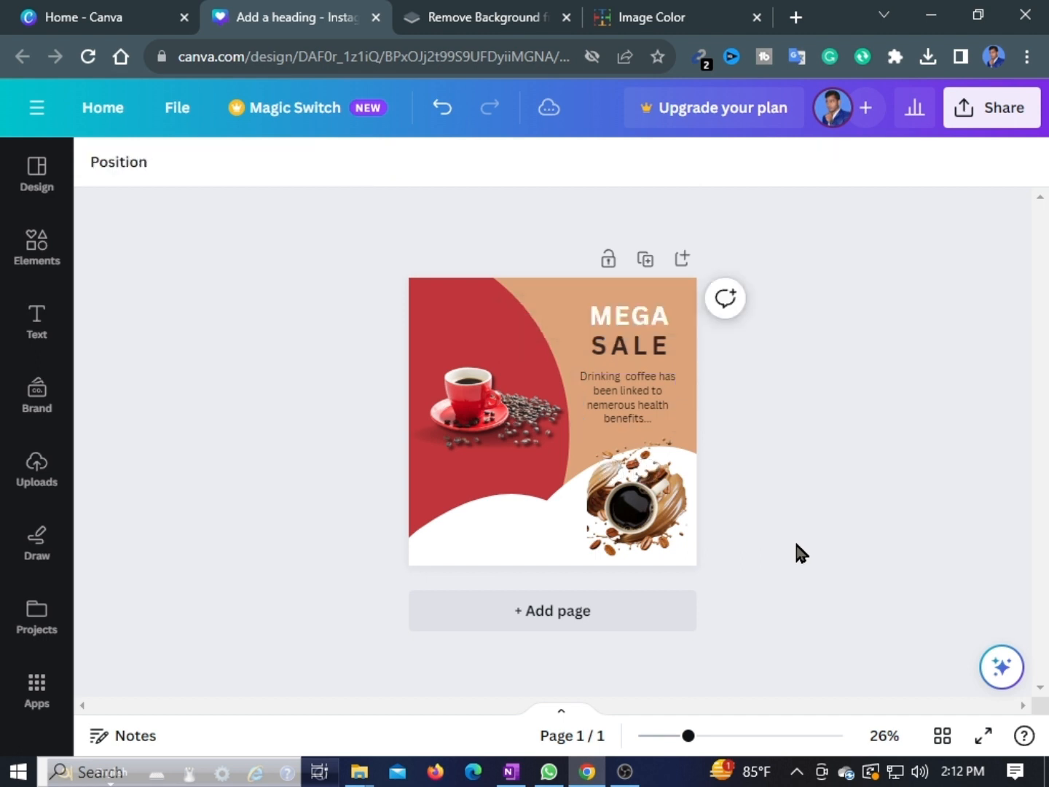
Step: Shrink the coffee paragraph slightly from its upper-left corner to leave more room below the SALE heading
{"action": "left_click", "coordinate": [627, 410]}
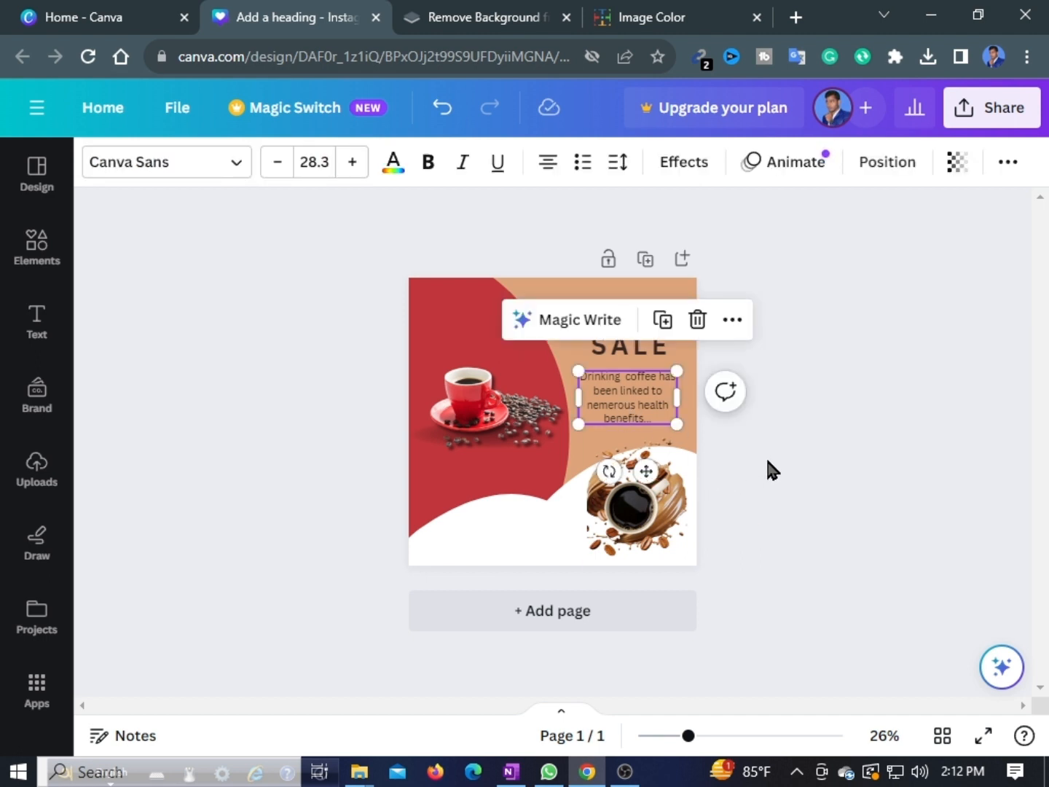
{"action": "left_click", "coordinate": [768, 469]}
{"action": "left_click", "coordinate": [620, 415]}
{"action": "left_click_drag", "start_coordinate": [580, 370], "coordinate": [587, 375]}
{"action": "left_click", "coordinate": [794, 446]}
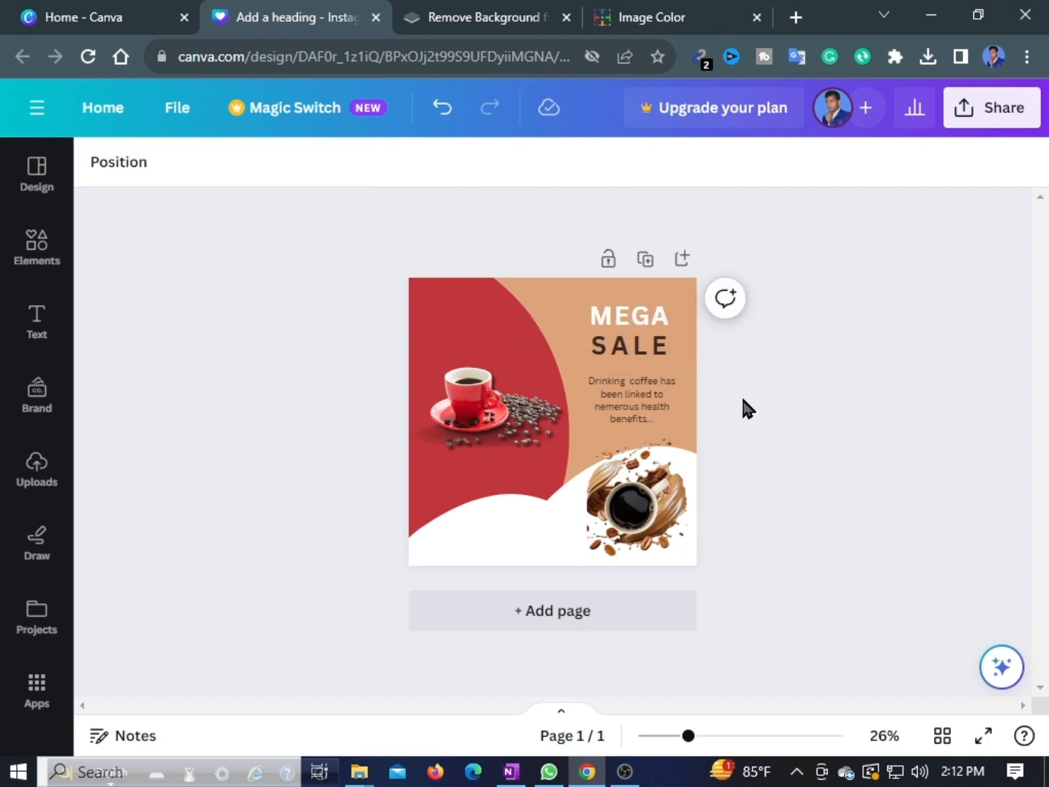
Step: Move the MEGA and SALE headings together slightly upward, away from the paragraph
{"action": "left_click_drag", "start_coordinate": [584, 303], "coordinate": [633, 316]}
{"action": "left_click", "coordinate": [647, 250]}
{"action": "left_click", "coordinate": [774, 387]}
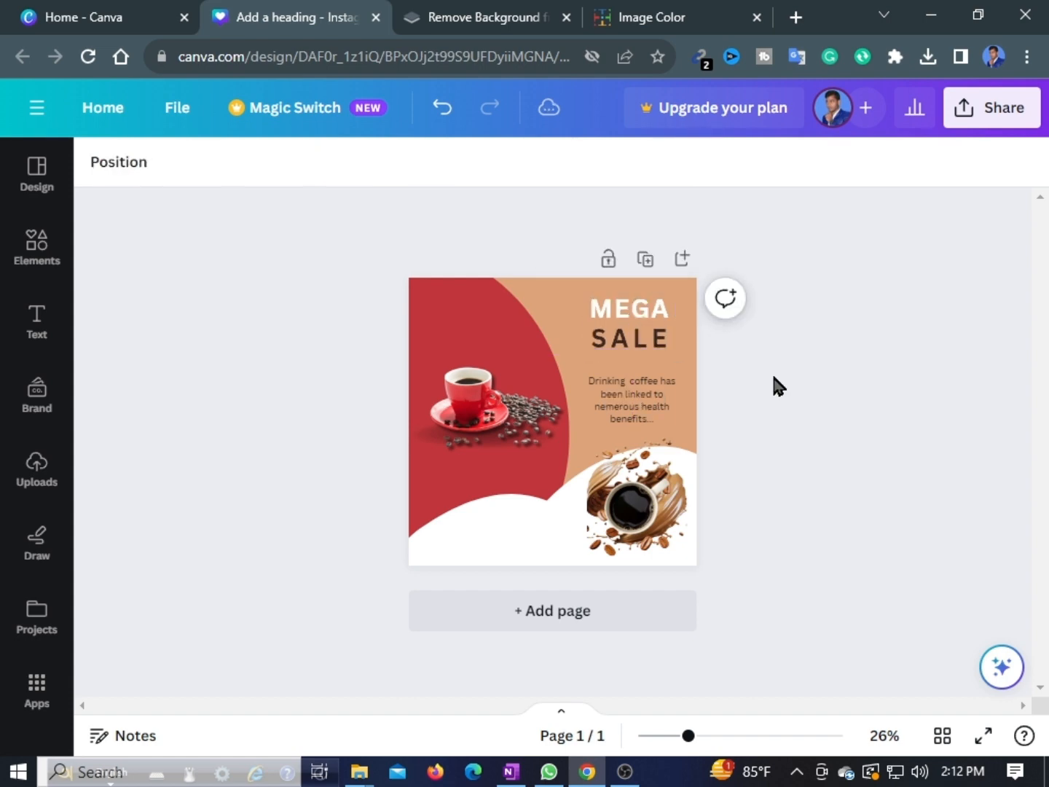
Step: Scale the coffee paragraph down further from its upper-left corner to free space for another heading beneath SALE
{"action": "left_click", "coordinate": [641, 398]}
{"action": "left_click_drag", "start_coordinate": [588, 374], "coordinate": [638, 405]}
{"action": "left_click", "coordinate": [790, 427]}
Step: Add a heading reading "Coffee" and place it between the SALE heading and the coffee paragraph
{"action": "left_click", "coordinate": [37, 321]}
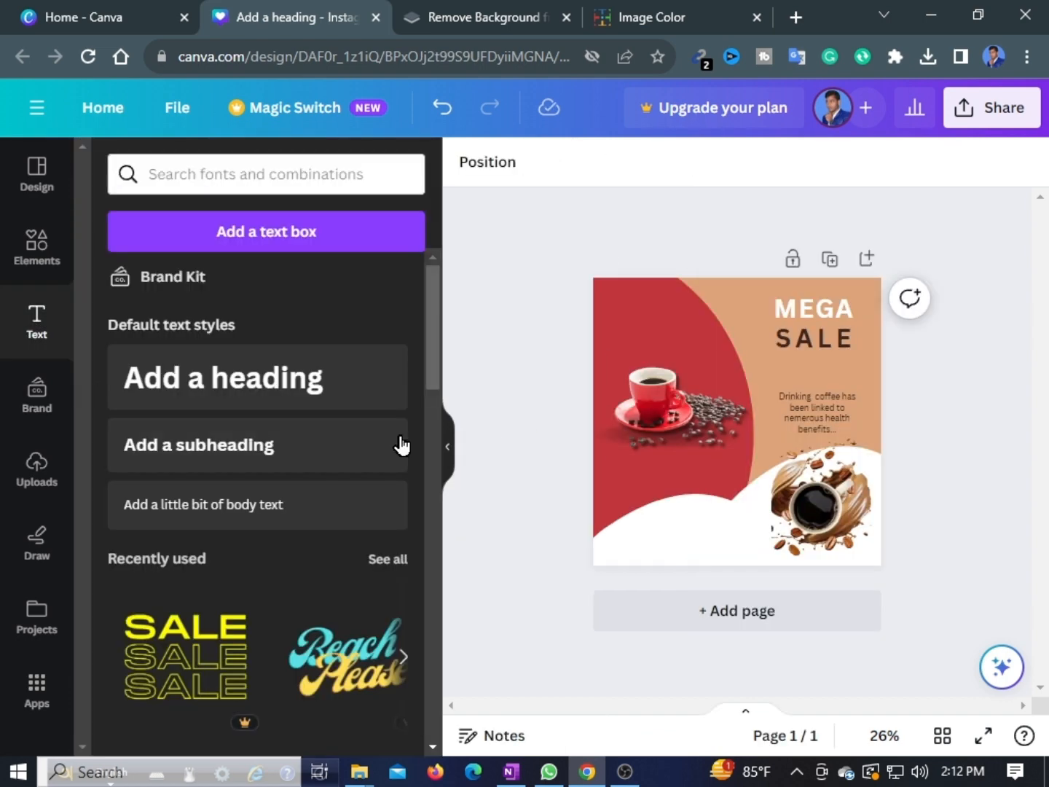
{"action": "scroll", "coordinate": [351, 502], "scroll_direction": "down", "scroll_amount": 15}
{"action": "scroll", "coordinate": [339, 519], "scroll_direction": "up", "scroll_amount": 15}
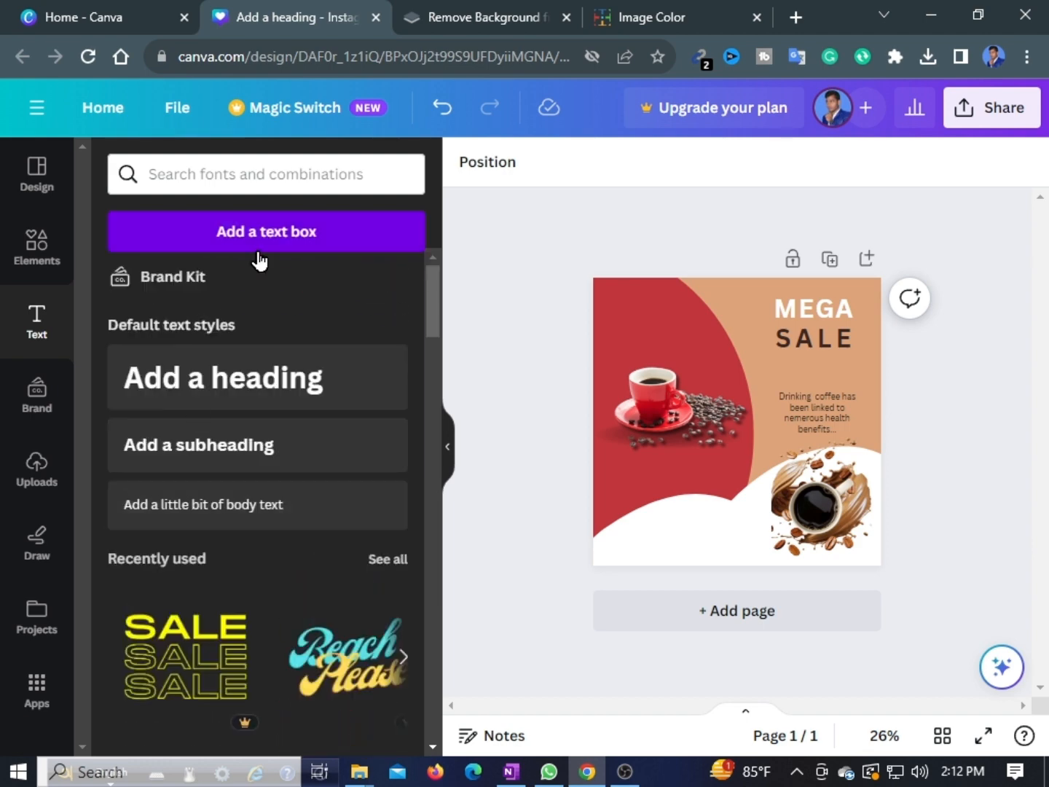
{"action": "left_click", "coordinate": [272, 386]}
{"action": "type", "text": "Coffee"}
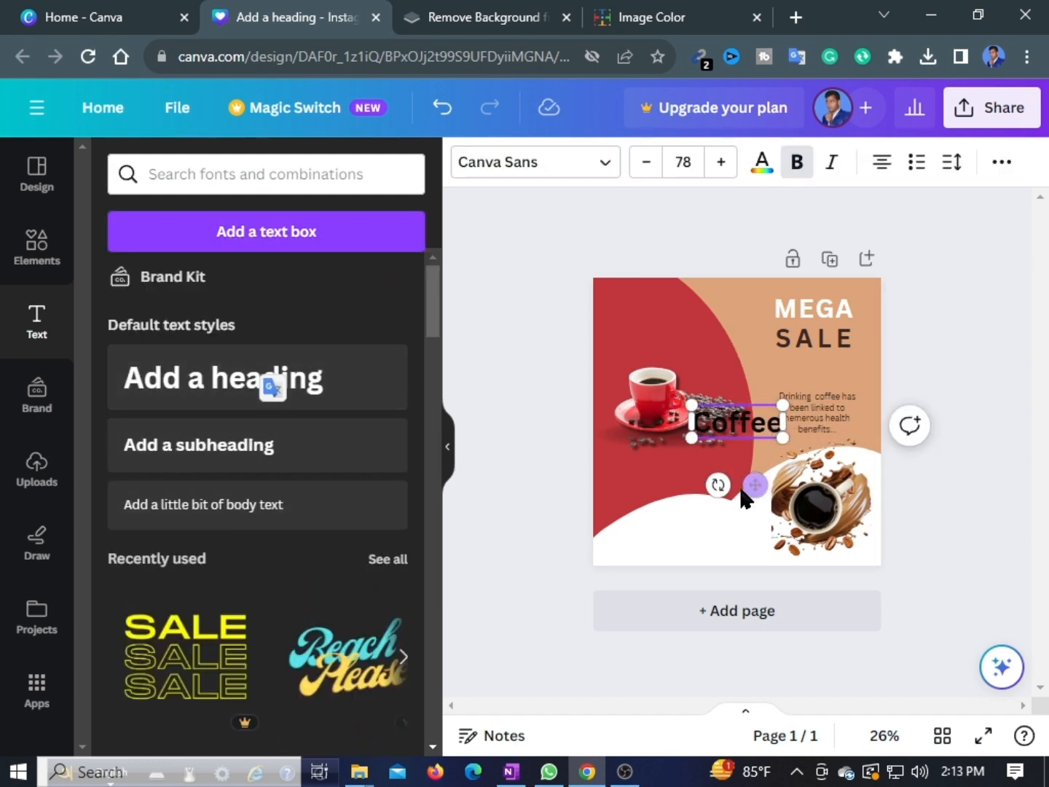
{"action": "left_click_drag", "start_coordinate": [746, 484], "coordinate": [827, 435]}
Step: Set the Coffee heading in the Allura font and scale it up to font size 103
{"action": "left_click", "coordinate": [535, 162]}
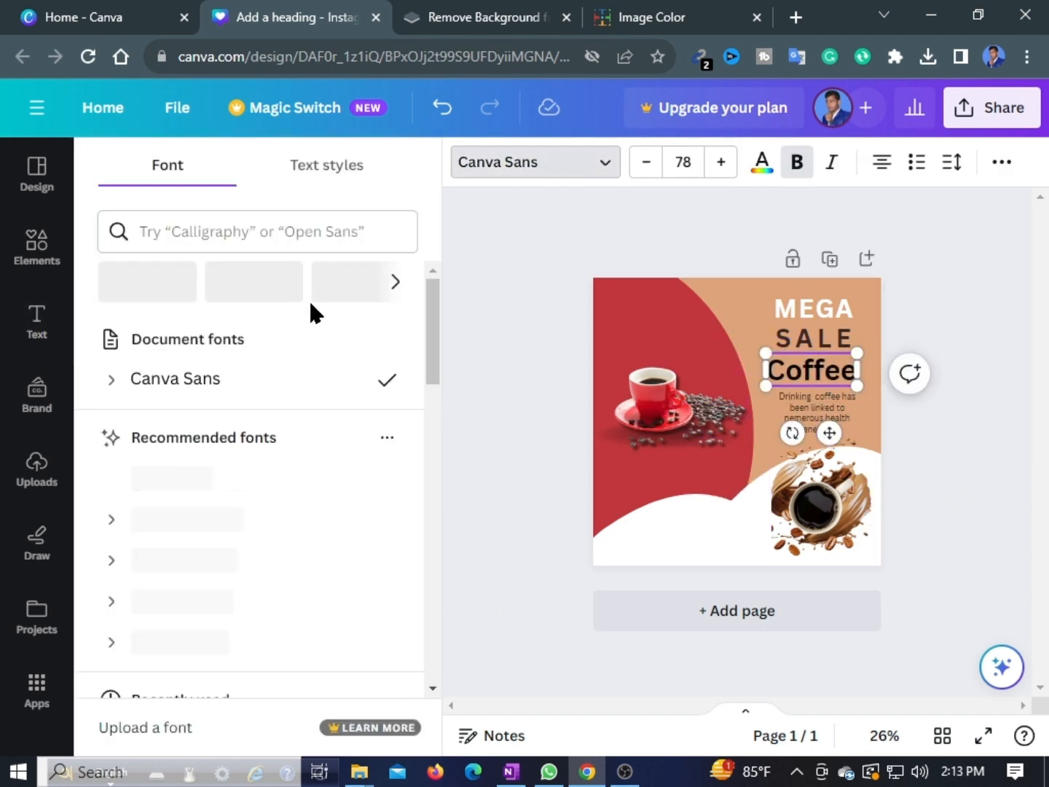
{"action": "scroll", "coordinate": [317, 364], "scroll_direction": "down", "scroll_amount": 5}
{"action": "scroll", "coordinate": [278, 437], "scroll_direction": "down", "scroll_amount": 10}
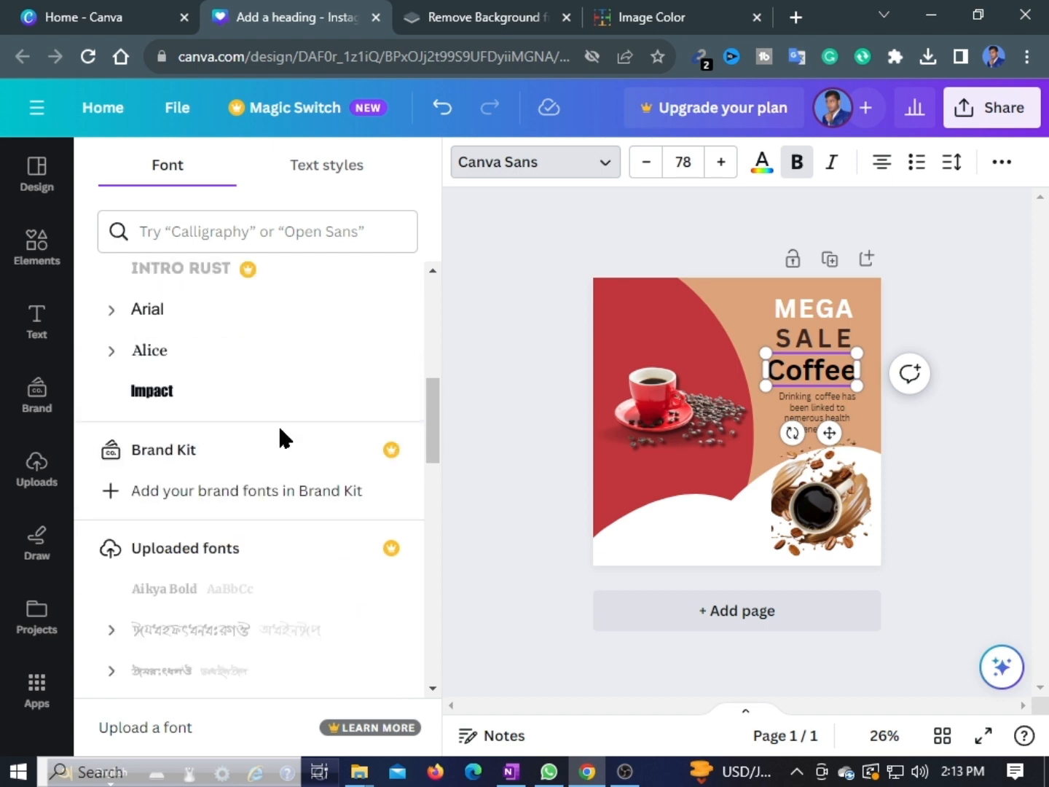
{"action": "scroll", "coordinate": [283, 437], "scroll_direction": "down", "scroll_amount": 15}
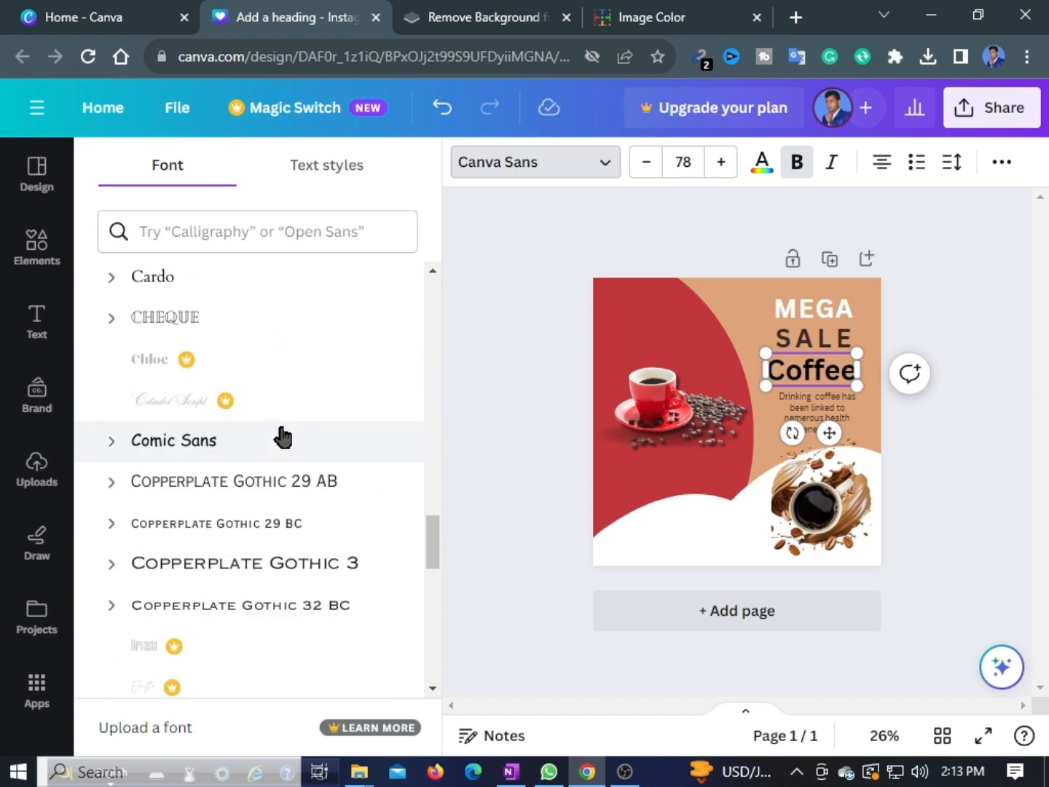
{"action": "scroll", "coordinate": [284, 437], "scroll_direction": "down", "scroll_amount": 12}
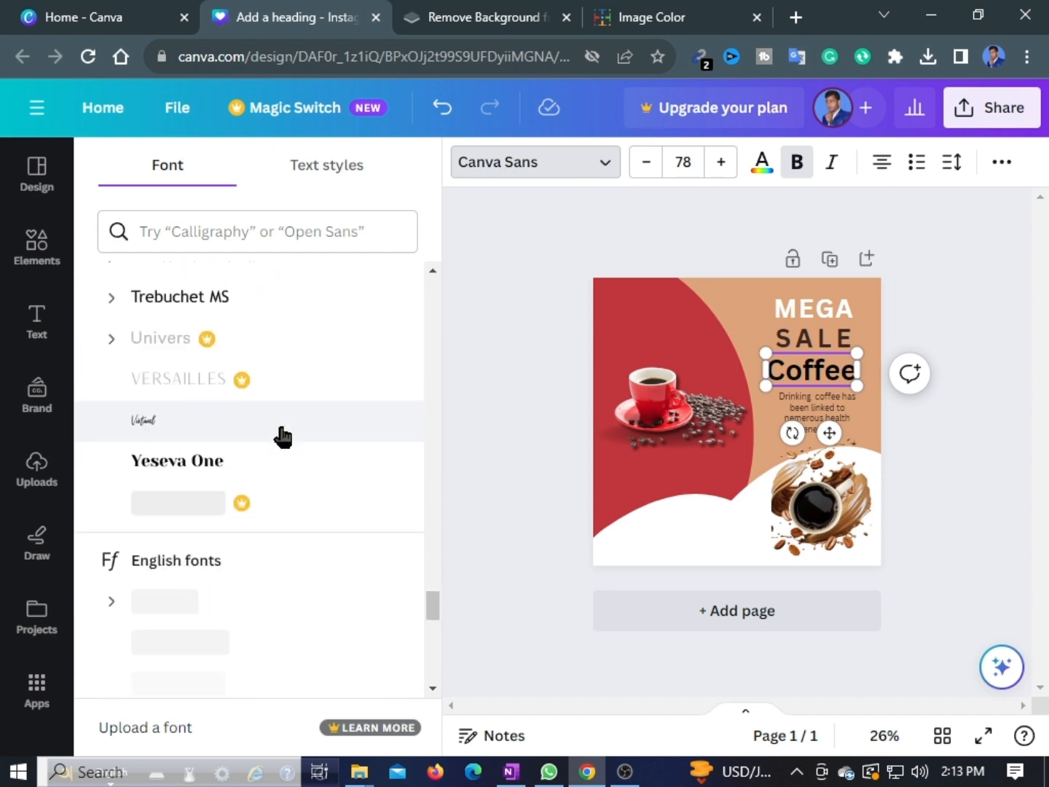
{"action": "scroll", "coordinate": [283, 437], "scroll_direction": "down", "scroll_amount": 12}
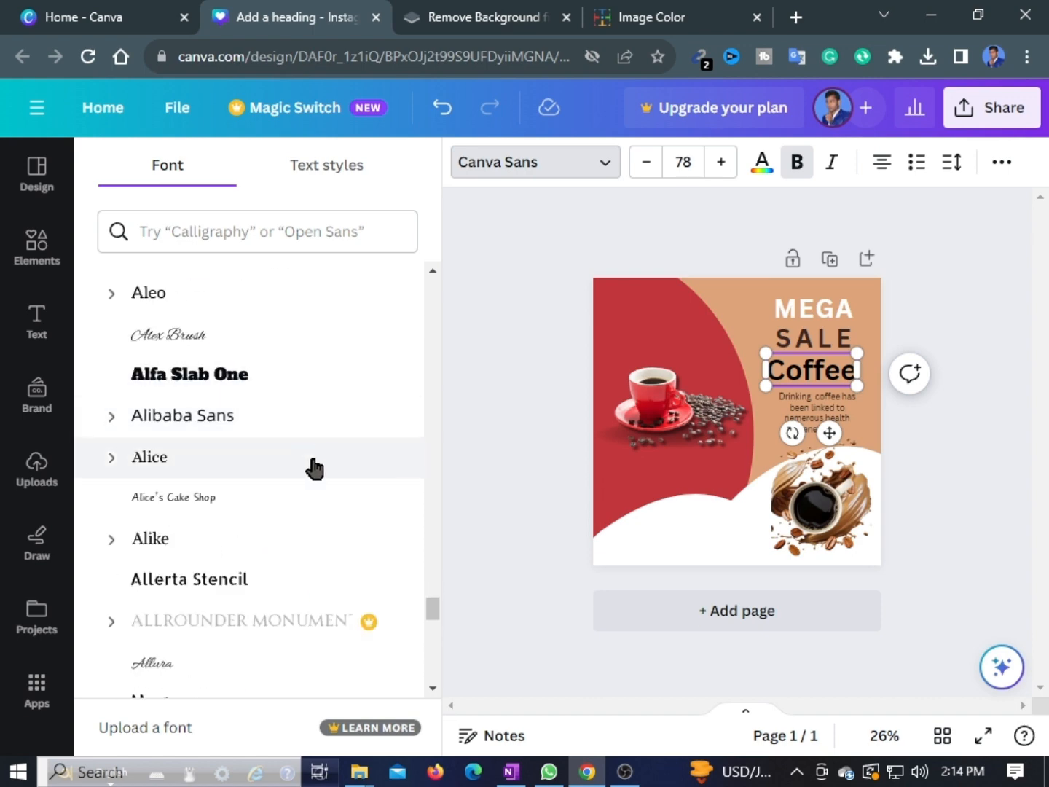
{"action": "left_click", "coordinate": [168, 665]}
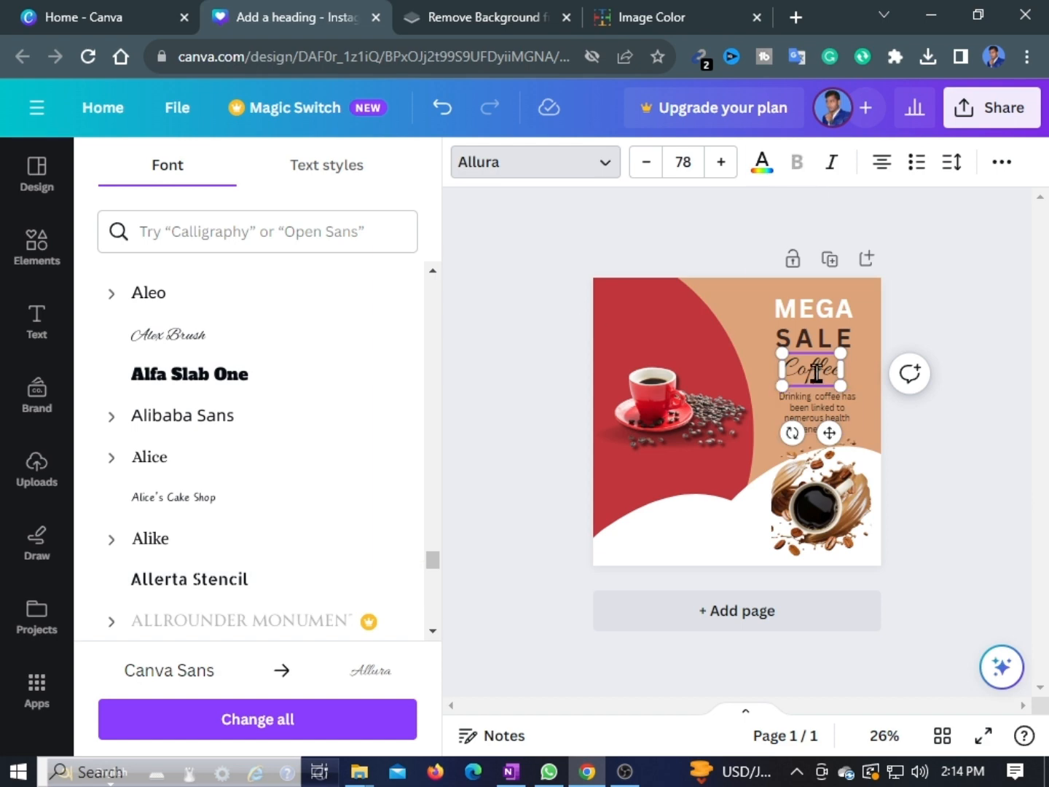
{"action": "left_click_drag", "start_coordinate": [835, 355], "coordinate": [773, 344]}
{"action": "left_click", "coordinate": [956, 444]}
Step: Try the Alice's Cake Shop font on the Coffee heading and switch it back to Allura
{"action": "left_click", "coordinate": [800, 361]}
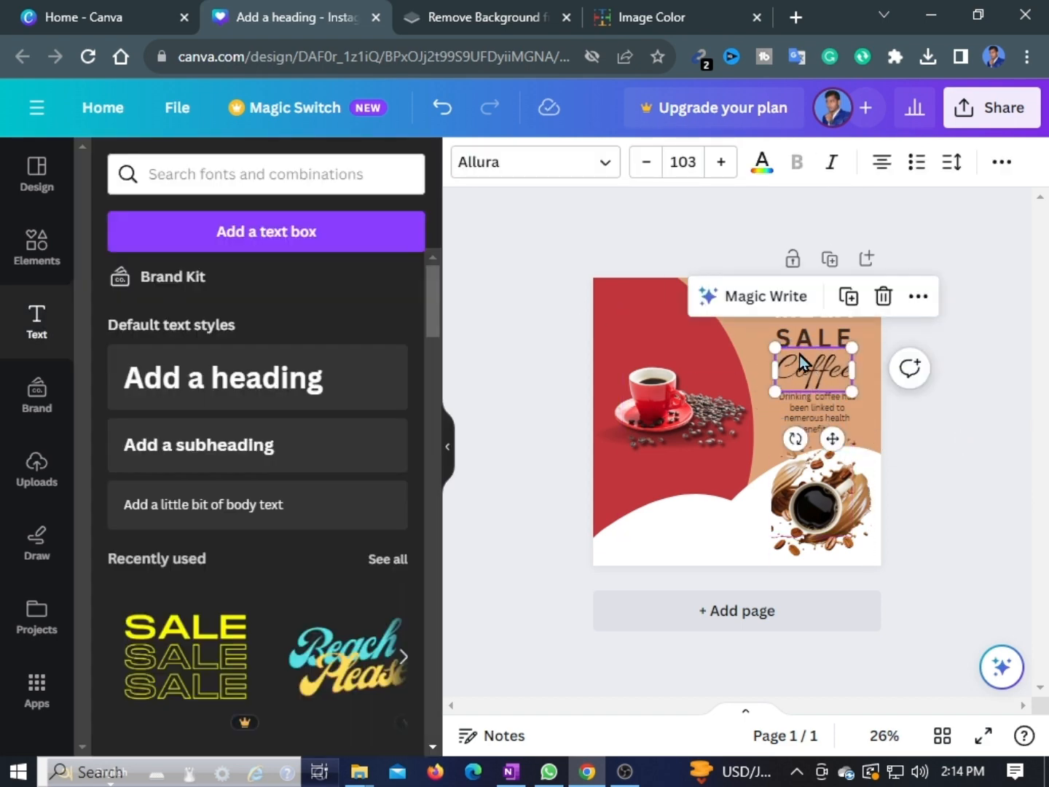
{"action": "left_click", "coordinate": [531, 163]}
{"action": "scroll", "coordinate": [319, 441], "scroll_direction": "down", "scroll_amount": 2}
{"action": "left_click", "coordinate": [206, 440]}
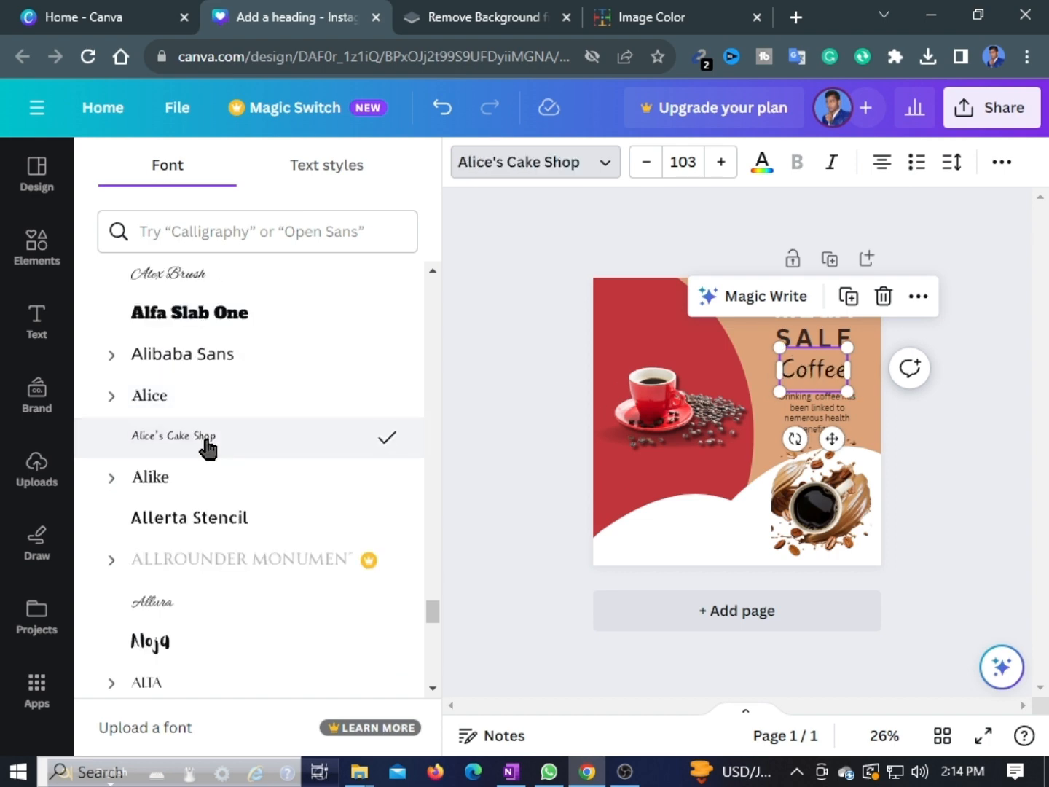
{"action": "scroll", "coordinate": [264, 446], "scroll_direction": "down", "scroll_amount": 1}
{"action": "scroll", "coordinate": [220, 502], "scroll_direction": "down", "scroll_amount": 1}
{"action": "scroll", "coordinate": [240, 452], "scroll_direction": "up", "scroll_amount": 3}
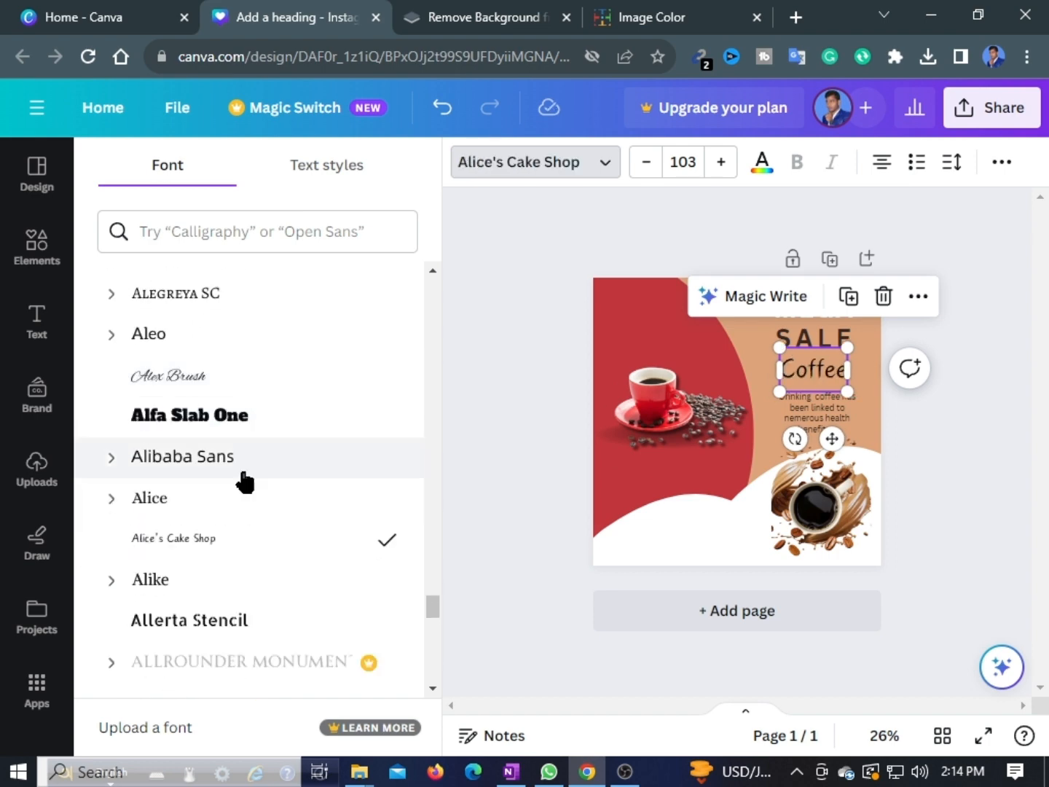
{"action": "scroll", "coordinate": [237, 485], "scroll_direction": "down", "scroll_amount": 3}
{"action": "left_click", "coordinate": [222, 501]}
Step: Try the Aloja font on the Coffee heading and settle on Apricots
{"action": "scroll", "coordinate": [305, 394], "scroll_direction": "down", "scroll_amount": 2}
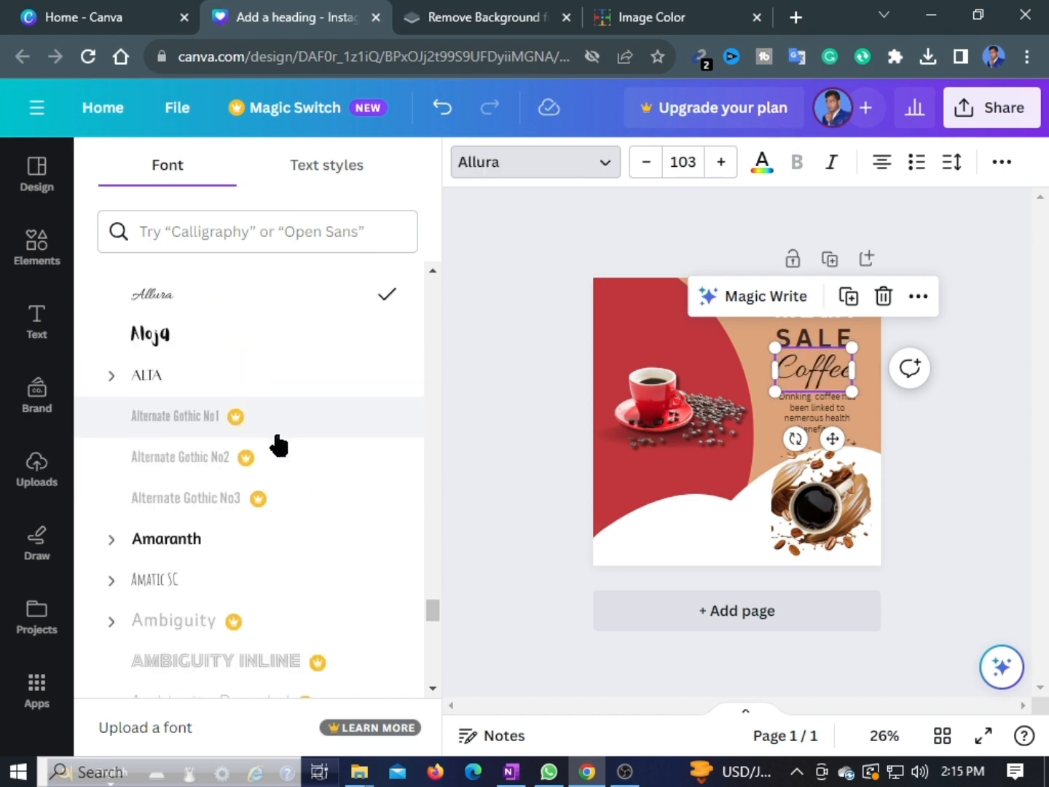
{"action": "scroll", "coordinate": [282, 440], "scroll_direction": "up", "scroll_amount": 5}
{"action": "scroll", "coordinate": [283, 439], "scroll_direction": "up", "scroll_amount": 3}
{"action": "scroll", "coordinate": [280, 440], "scroll_direction": "down", "scroll_amount": 5}
{"action": "left_click", "coordinate": [283, 439]}
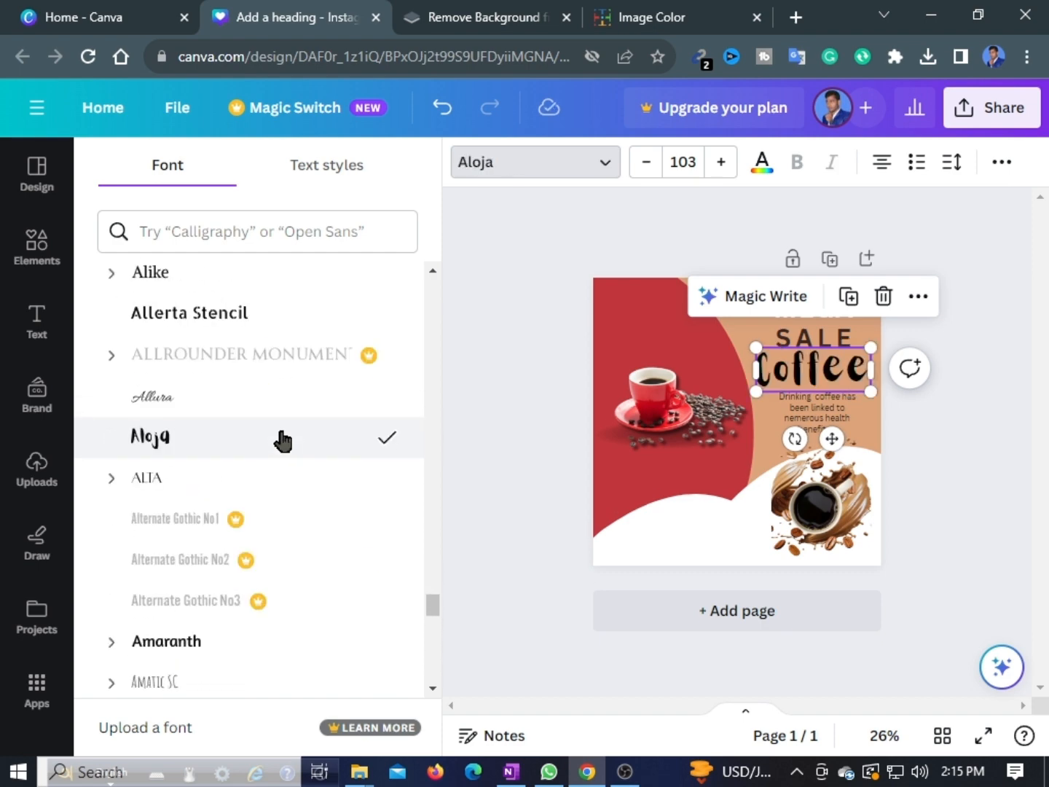
{"action": "scroll", "coordinate": [270, 454], "scroll_direction": "down", "scroll_amount": 10}
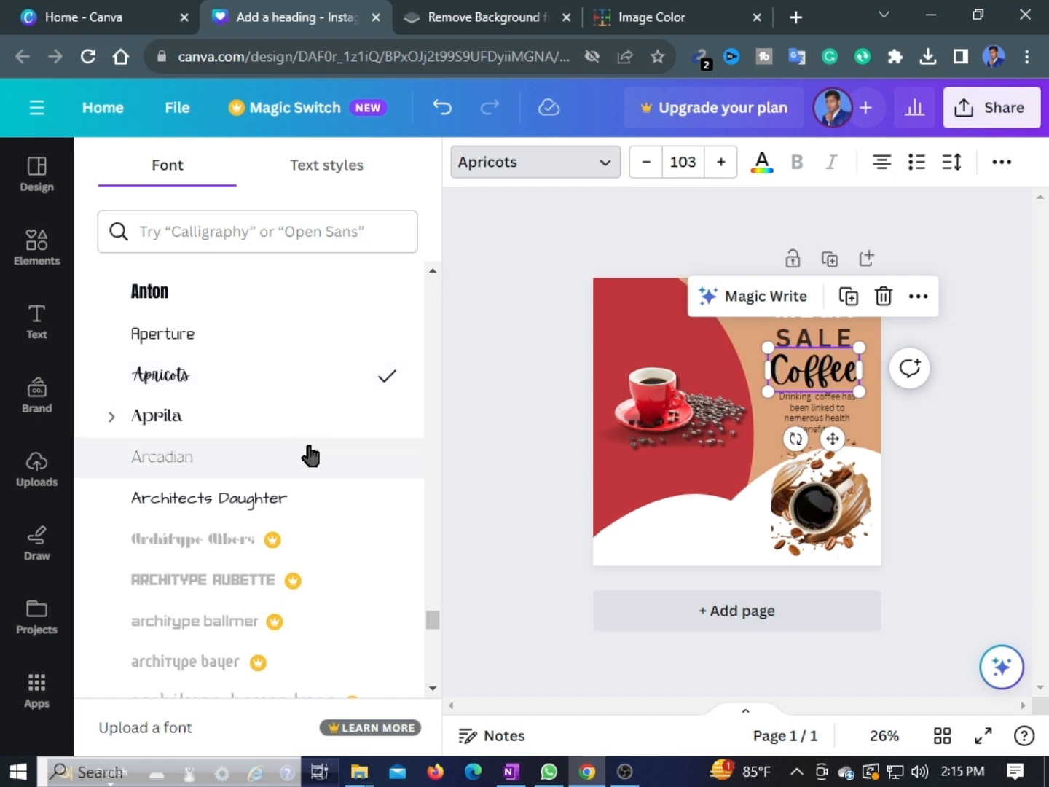
{"action": "left_click", "coordinate": [971, 514]}
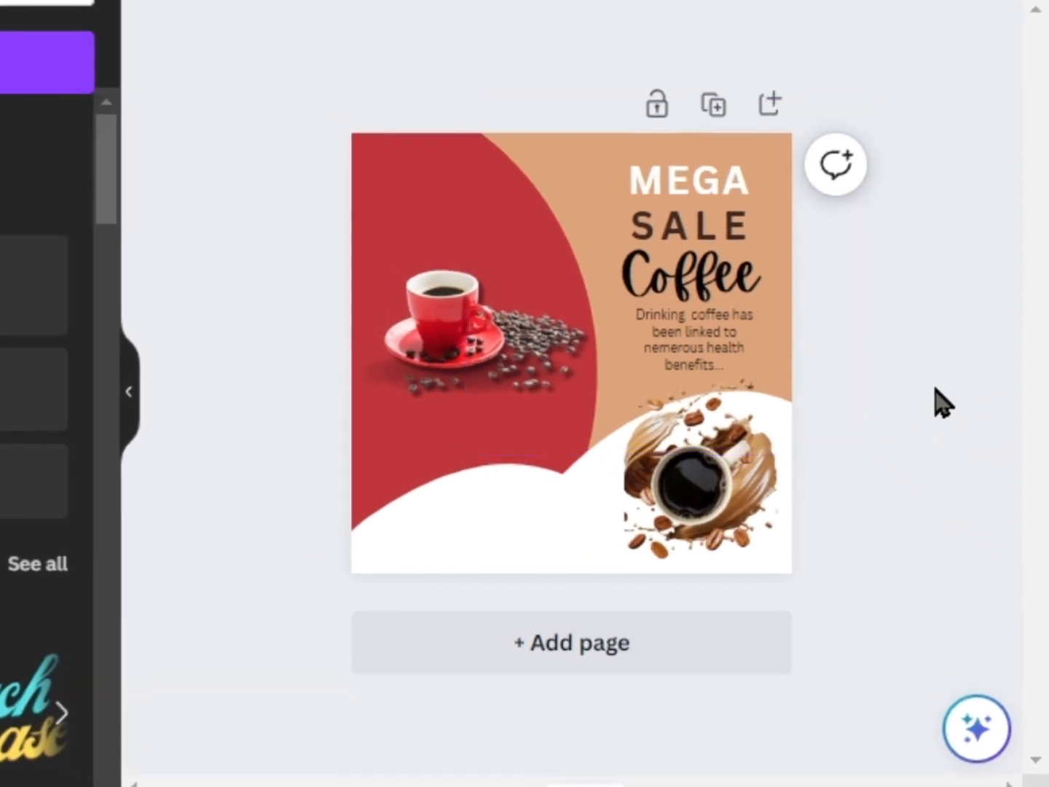
Step: Scale the grouped MEGA and SALE headings down slightly and keep them above the Coffee heading
{"action": "left_click", "coordinate": [750, 234]}
{"action": "left_click_drag", "start_coordinate": [762, 250], "coordinate": [747, 236]}
{"action": "mouse_move", "coordinate": [691, 196]}
{"action": "left_mouse_down"}
{"action": "mouse_move", "coordinate": [697, 182]}
{"action": "mouse_move", "coordinate": [698, 202]}
{"action": "left_mouse_up"}
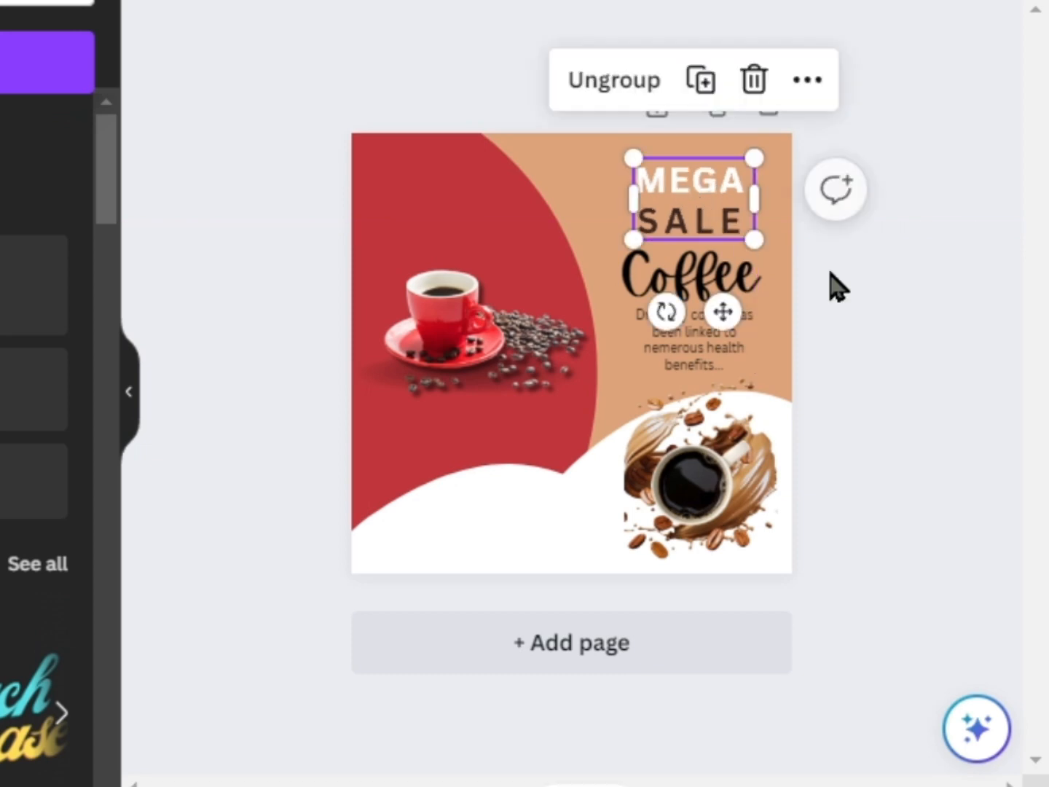
Step: Shrink the Coffee heading from its lower-right corner to about 292 wide by 142 high
{"action": "left_click", "coordinate": [679, 298]}
{"action": "left_click_drag", "start_coordinate": [760, 311], "coordinate": [743, 296]}
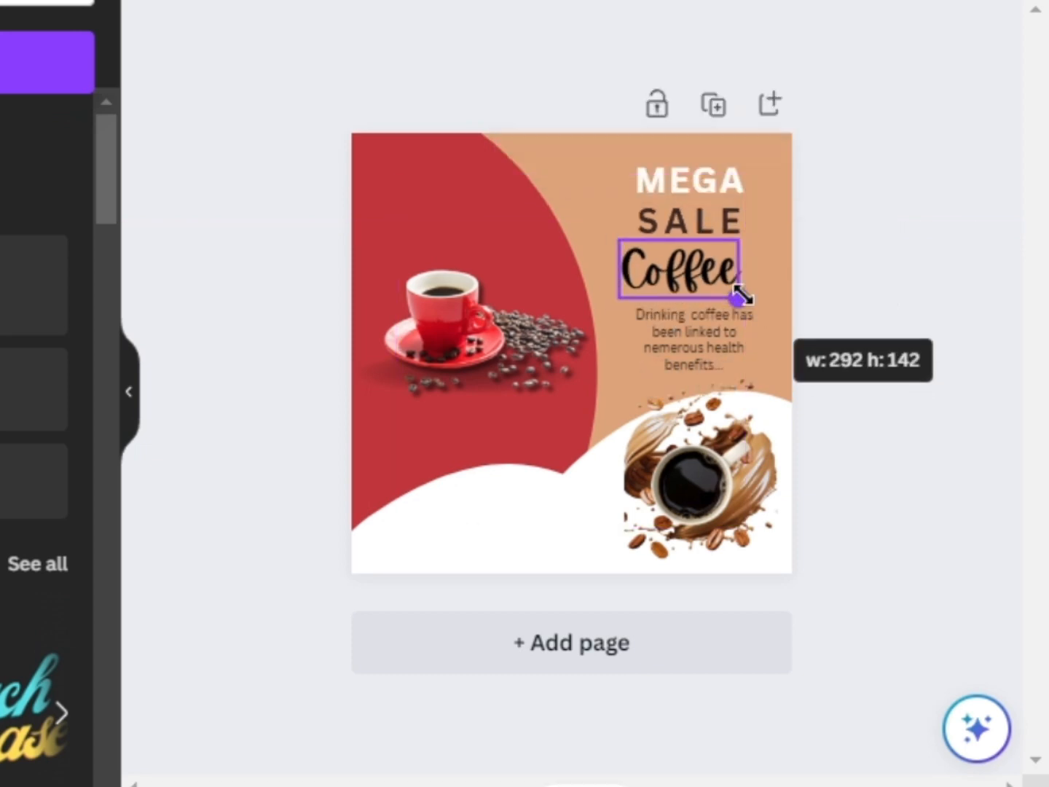
{"action": "left_click", "coordinate": [965, 385]}
Step: Shift the Coffee heading to the right below SALE and enlarge it slightly from its upper-left corner
{"action": "left_click", "coordinate": [691, 275]}
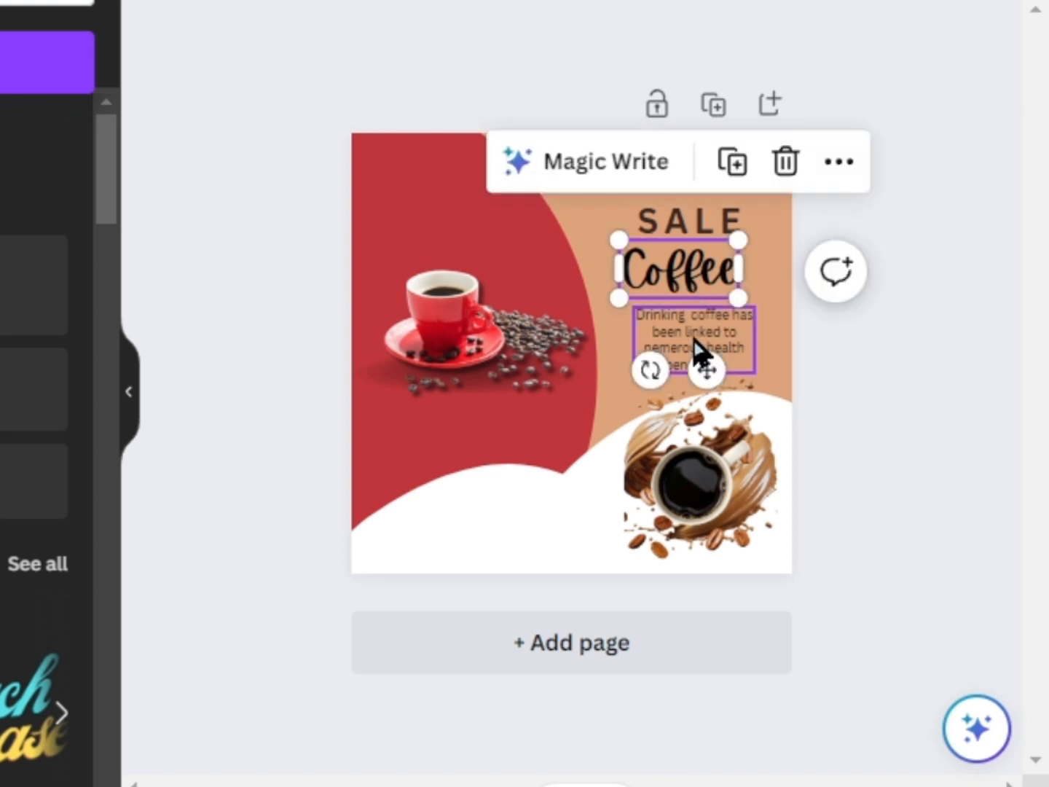
{"action": "left_click_drag", "start_coordinate": [702, 363], "coordinate": [713, 364]}
{"action": "left_click_drag", "start_coordinate": [625, 237], "coordinate": [616, 236]}
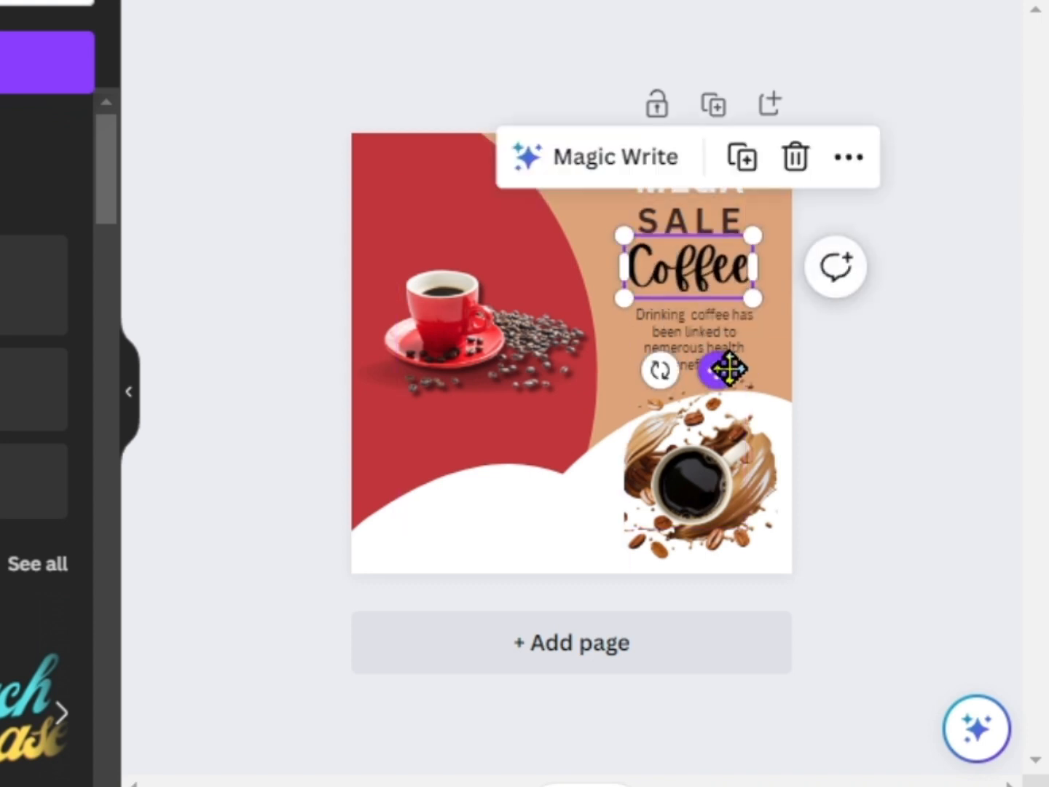
{"action": "left_click_drag", "start_coordinate": [711, 370], "coordinate": [729, 378]}
{"action": "left_click", "coordinate": [934, 410]}
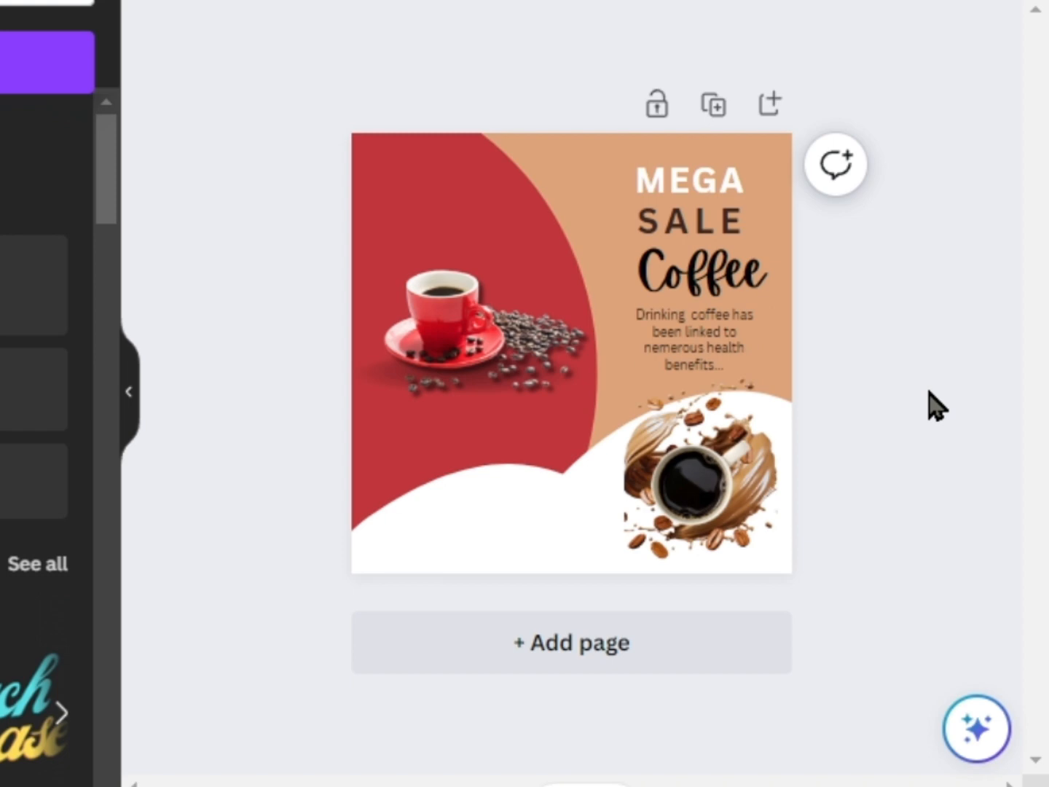
Step: Shrink the coffee paragraph from its upper-right corner and shift it right beneath the Coffee heading
{"action": "left_click", "coordinate": [695, 365]}
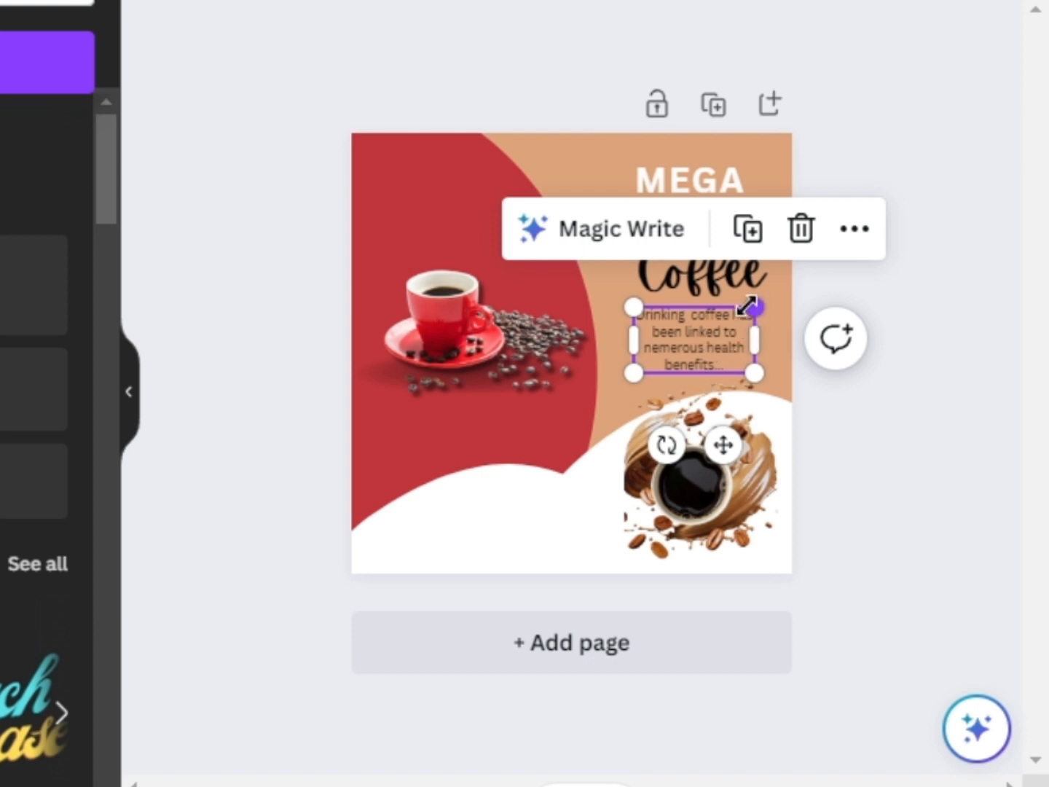
{"action": "left_click_drag", "start_coordinate": [756, 310], "coordinate": [736, 316]}
{"action": "left_click", "coordinate": [920, 387]}
{"action": "left_click", "coordinate": [689, 342]}
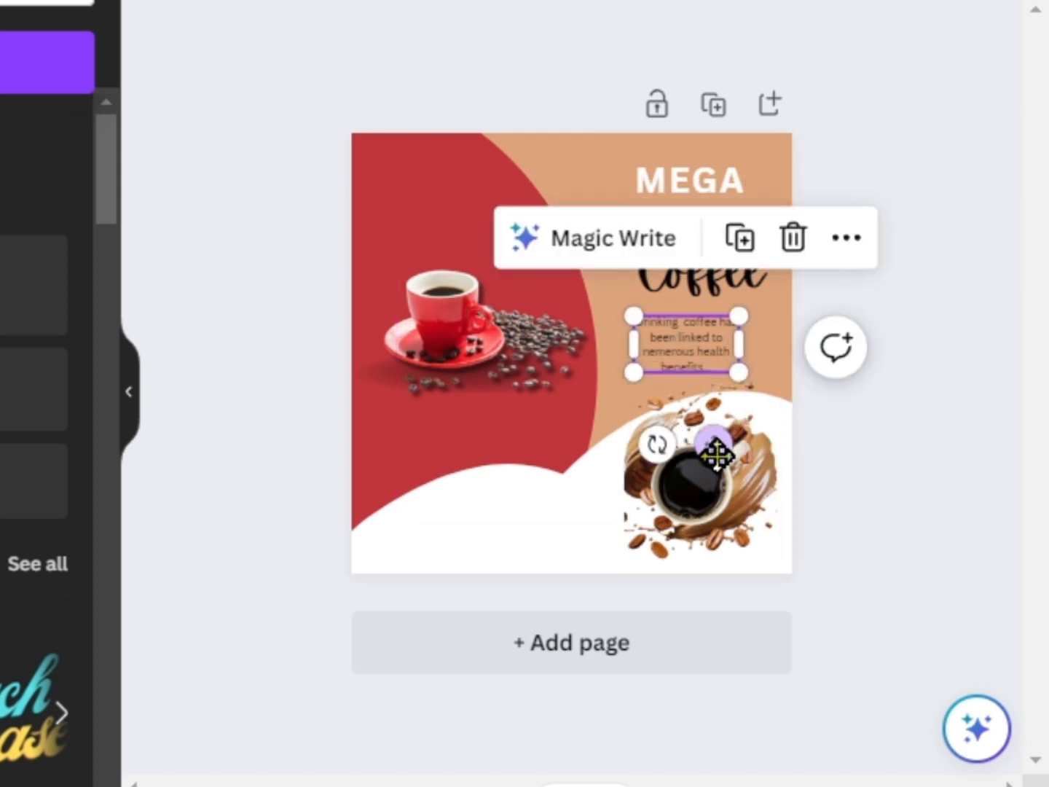
{"action": "left_click_drag", "start_coordinate": [701, 434], "coordinate": [736, 444]}
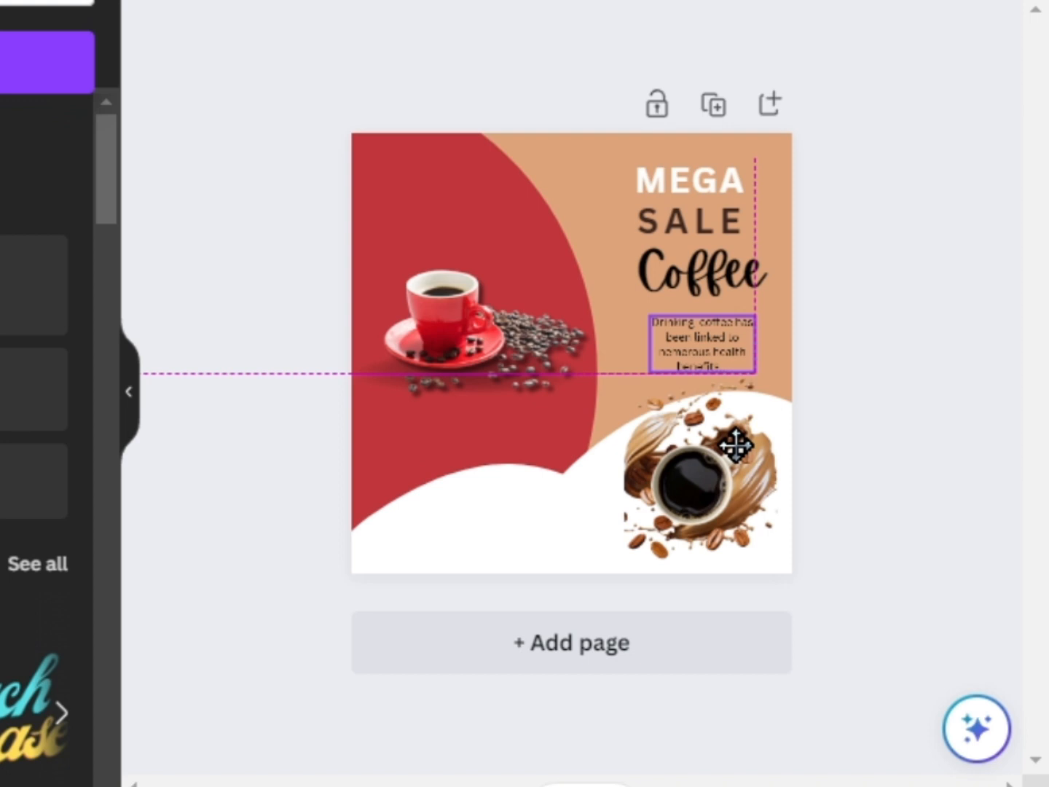
{"action": "left_click", "coordinate": [919, 505]}
Step: Recolor the coffee paragraph with the near-white swatch
{"action": "left_click", "coordinate": [705, 347]}
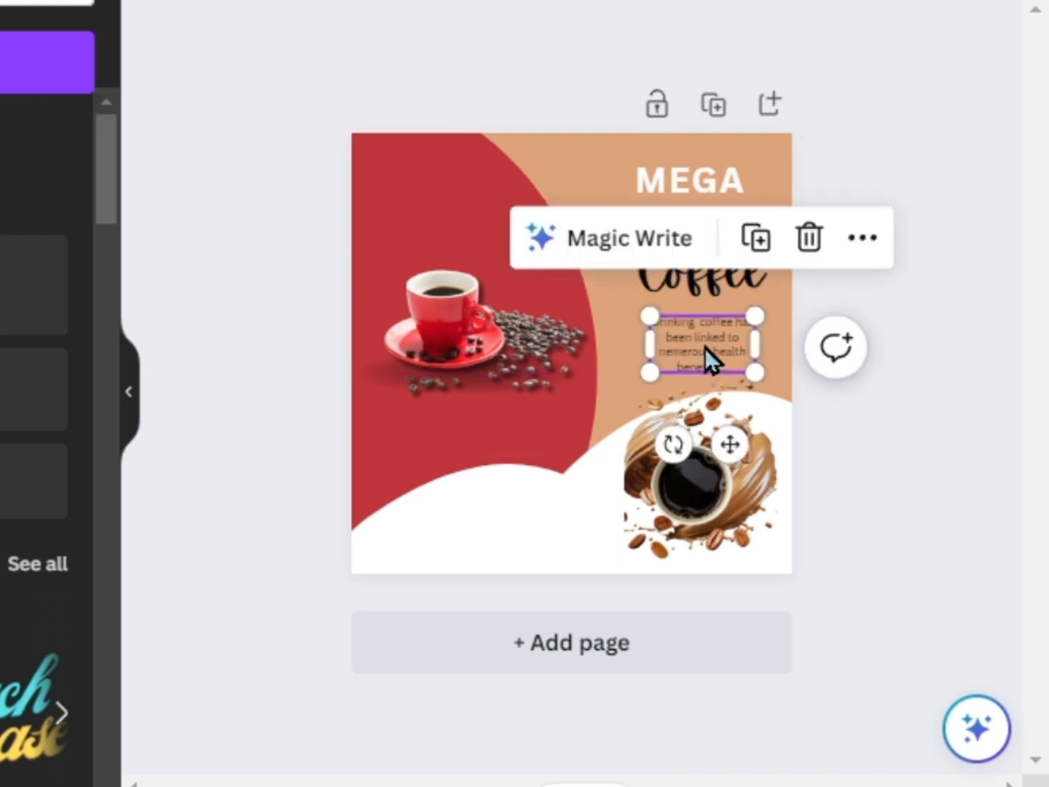
{"action": "left_click", "coordinate": [614, 0]}
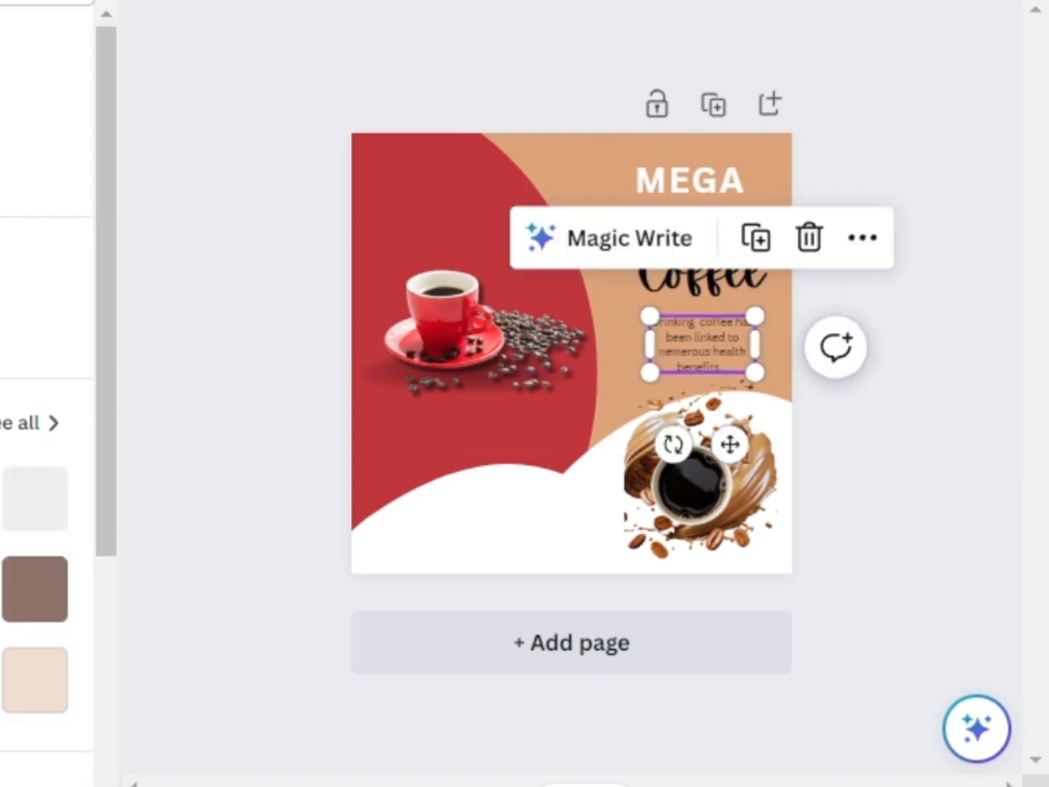
{"action": "left_click", "coordinate": [35, 499]}
{"action": "left_click", "coordinate": [914, 506]}
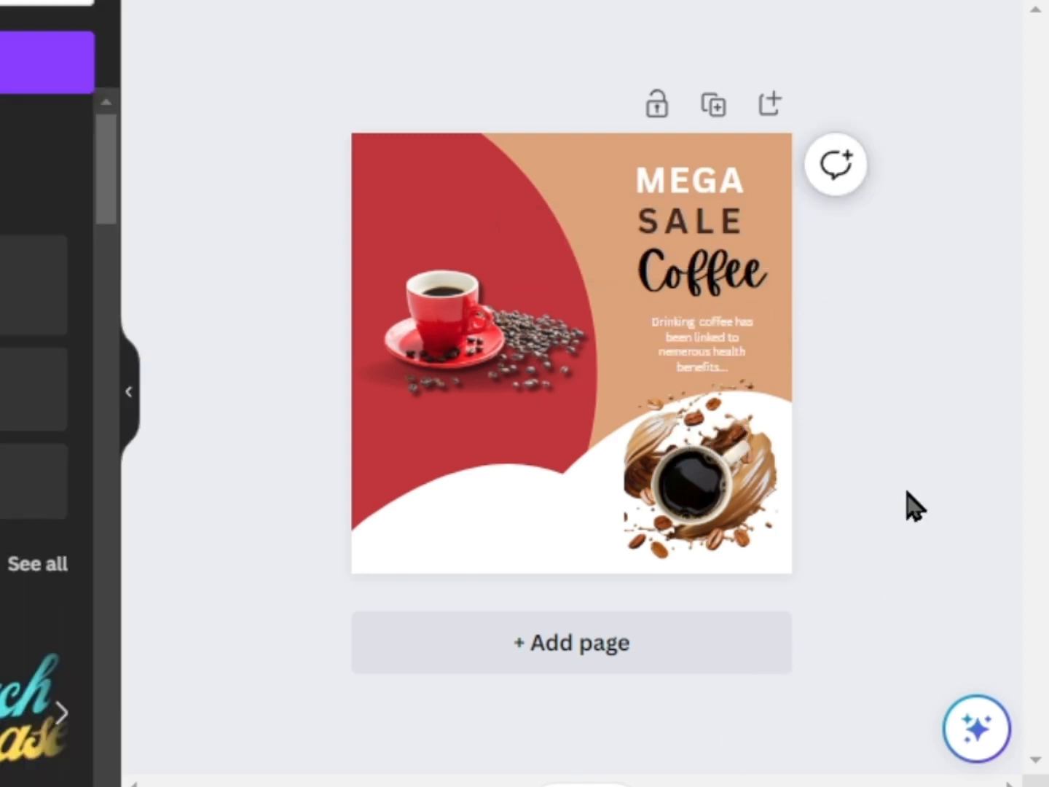
Step: Move the Coffee heading left to center it under SALE and adjust its size slightly from its corners
{"action": "left_click", "coordinate": [740, 288]}
{"action": "left_click_drag", "start_coordinate": [739, 287], "coordinate": [699, 272]}
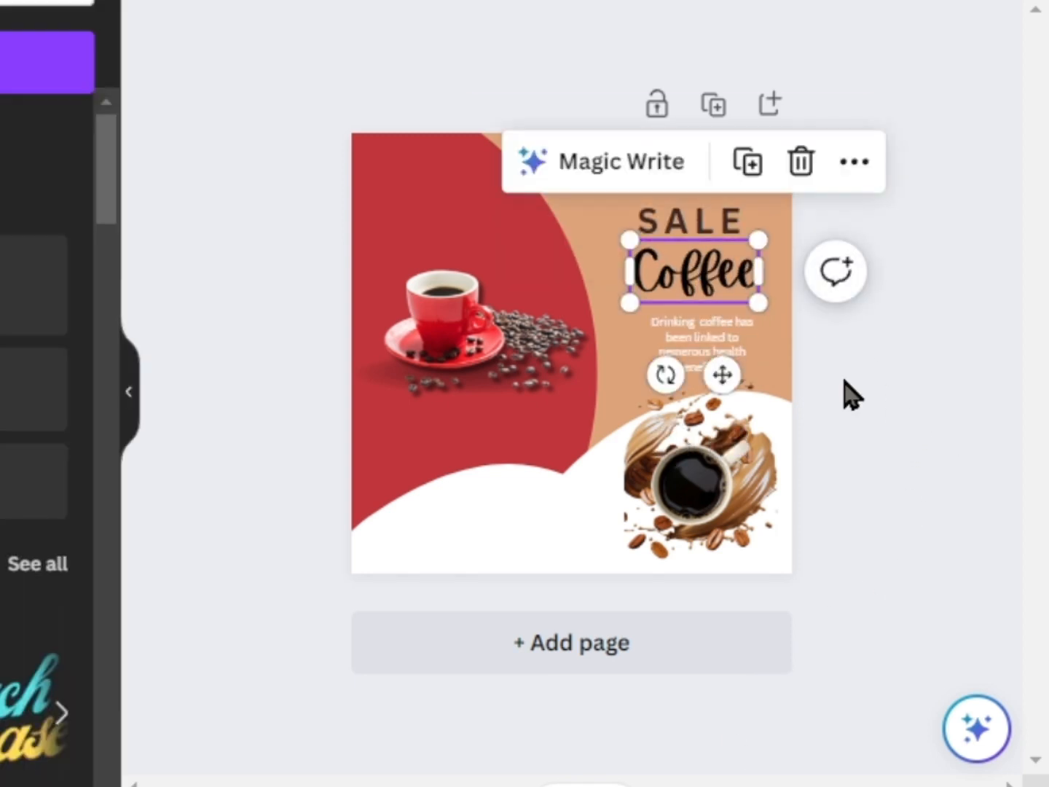
{"action": "left_click", "coordinate": [839, 371]}
{"action": "left_click", "coordinate": [647, 260]}
{"action": "left_click_drag", "start_coordinate": [629, 239], "coordinate": [616, 234]}
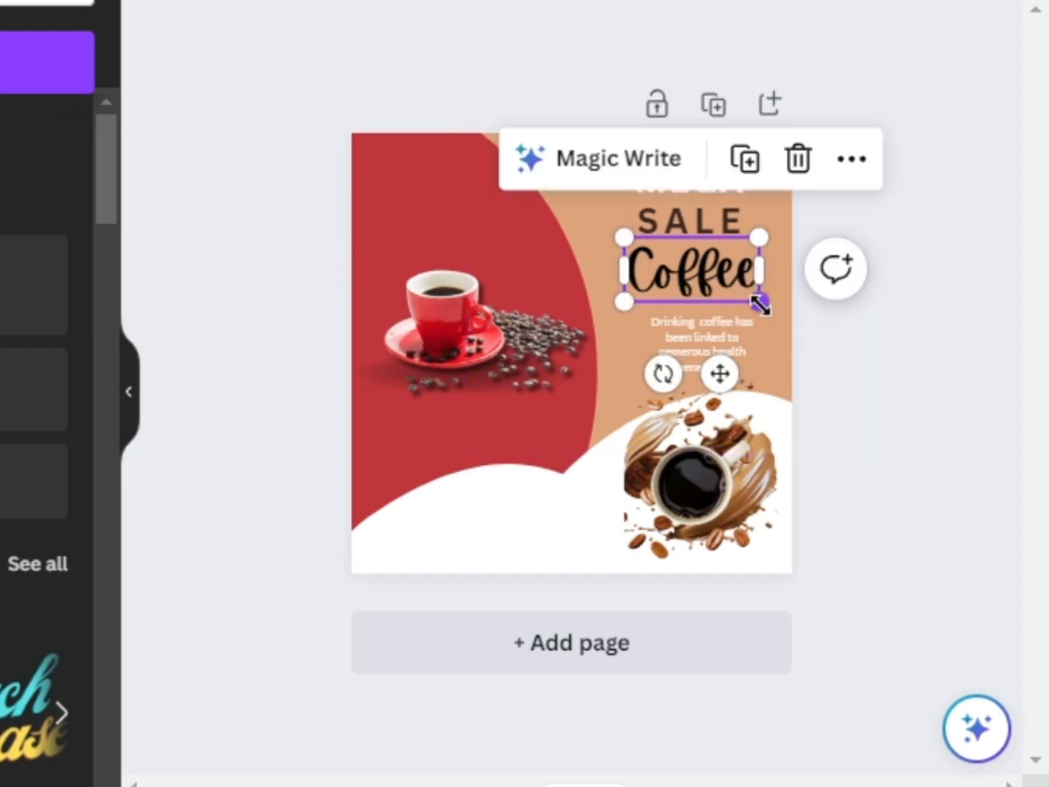
{"action": "mouse_move", "coordinate": [756, 298]}
{"action": "left_mouse_down"}
{"action": "mouse_move", "coordinate": [773, 307]}
{"action": "mouse_move", "coordinate": [757, 298]}
{"action": "mouse_move", "coordinate": [771, 297]}
{"action": "left_mouse_up"}
{"action": "left_click", "coordinate": [903, 364]}
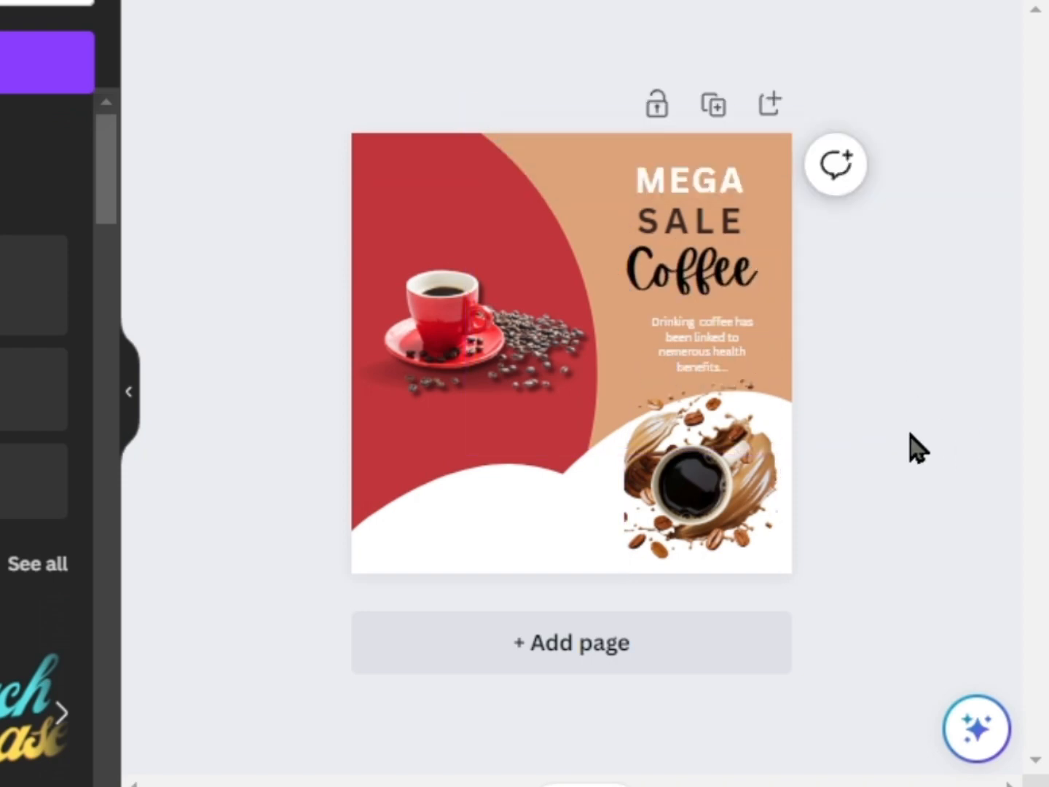
Step: Nudge the Coffee heading slightly down and to the right, between SALE and the paragraph
{"action": "left_click", "coordinate": [691, 277]}
{"action": "left_click_drag", "start_coordinate": [691, 278], "coordinate": [692, 273]}
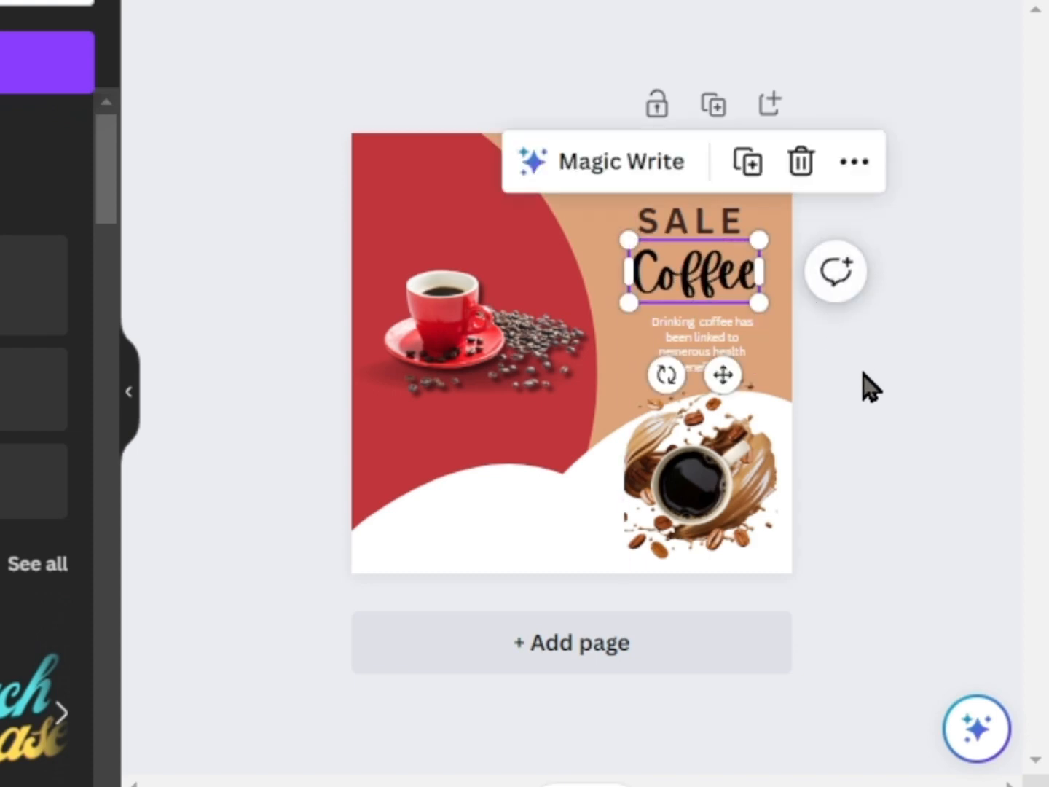
{"action": "left_click", "coordinate": [863, 373]}
Step: Set the Coffee heading's letter spacing to 64
{"action": "left_click", "coordinate": [700, 278]}
{"action": "left_click", "coordinate": [834, 2]}
{"action": "left_click_drag", "start_coordinate": [721, 81], "coordinate": [747, 88]}
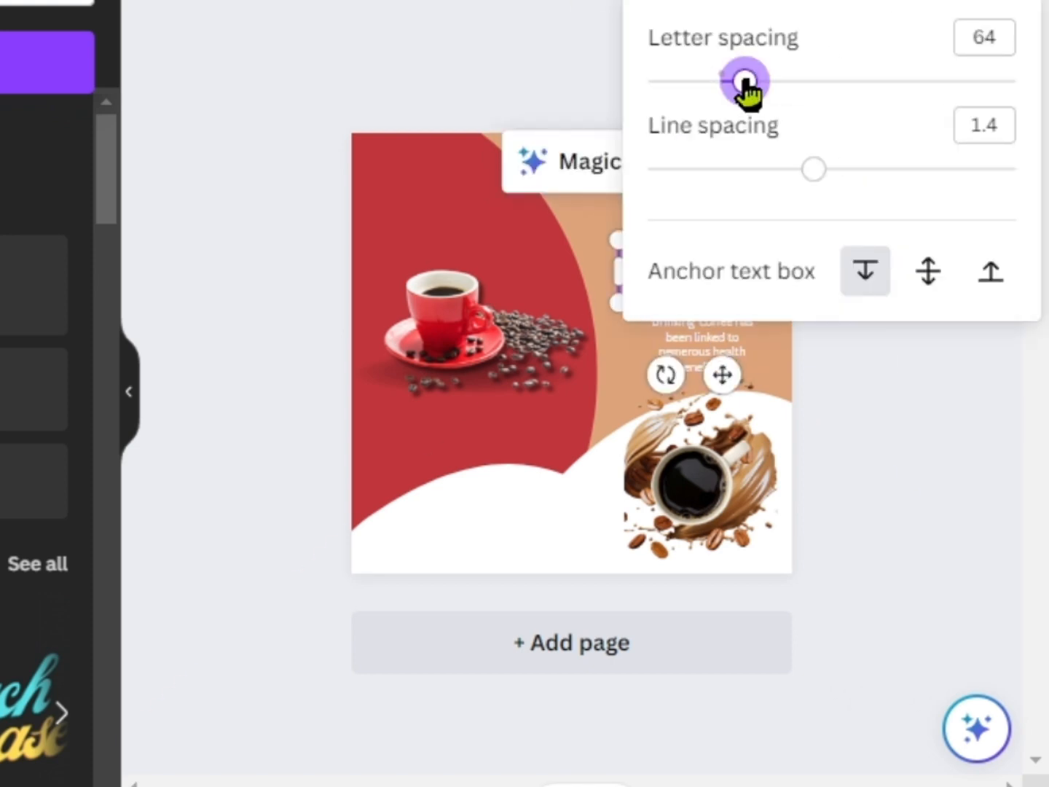
{"action": "left_click", "coordinate": [878, 399]}
{"action": "left_click", "coordinate": [878, 399]}
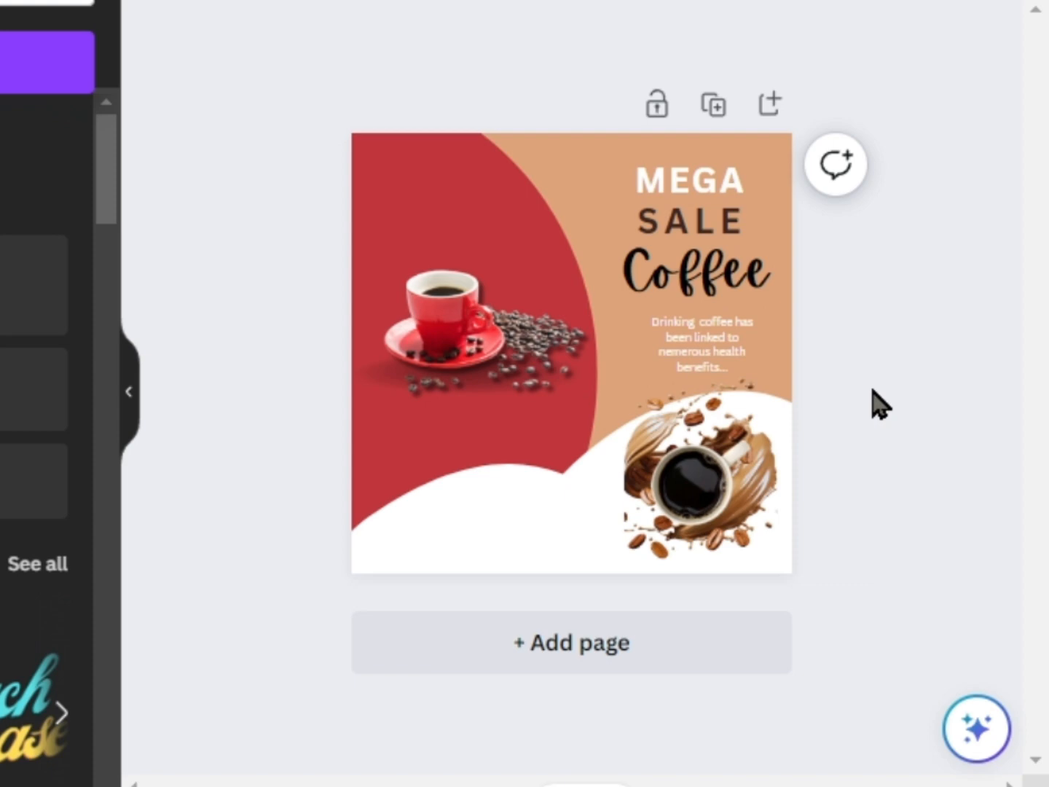
Step: Recolor the Coffee heading with the medium brown #73462a taken from the splash photo's colors
{"action": "left_click", "coordinate": [690, 271]}
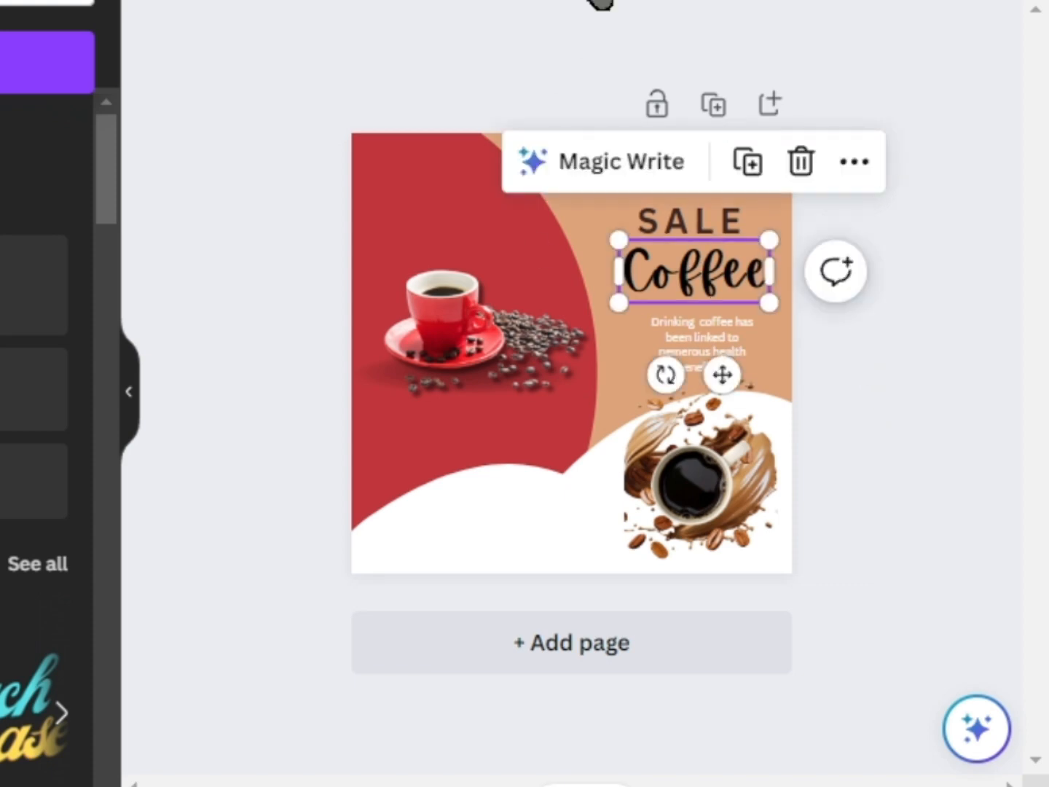
{"action": "left_click", "coordinate": [606, 3]}
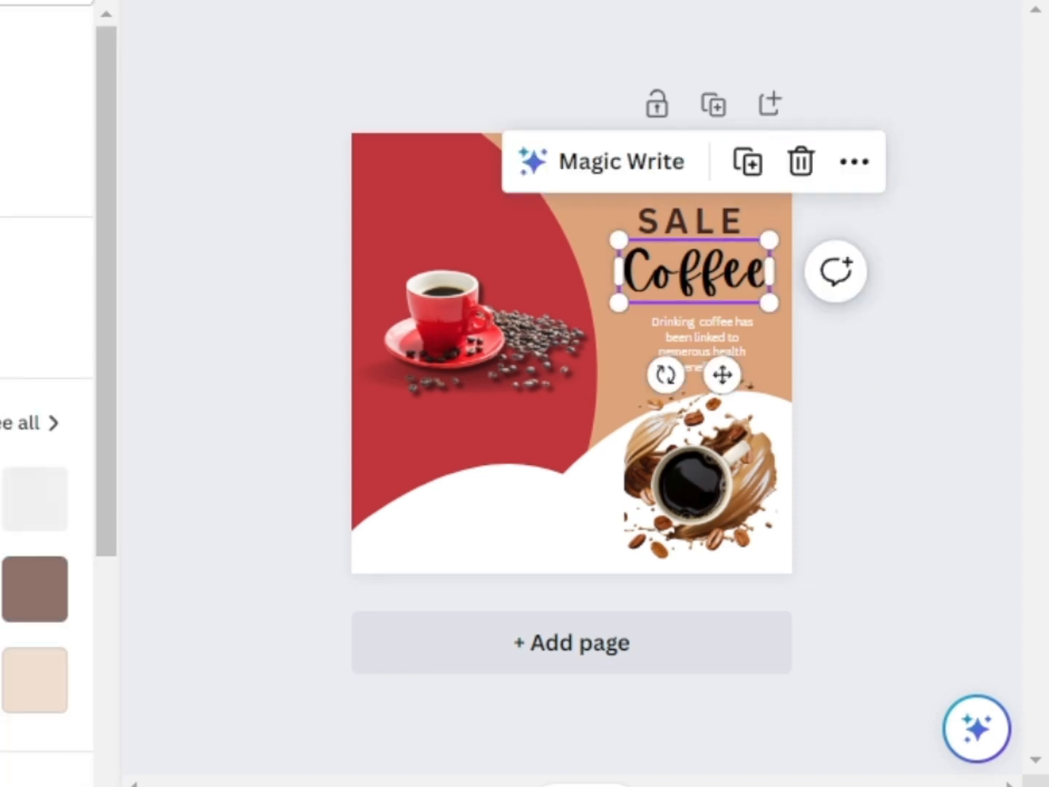
{"action": "left_click", "coordinate": [1, 589]}
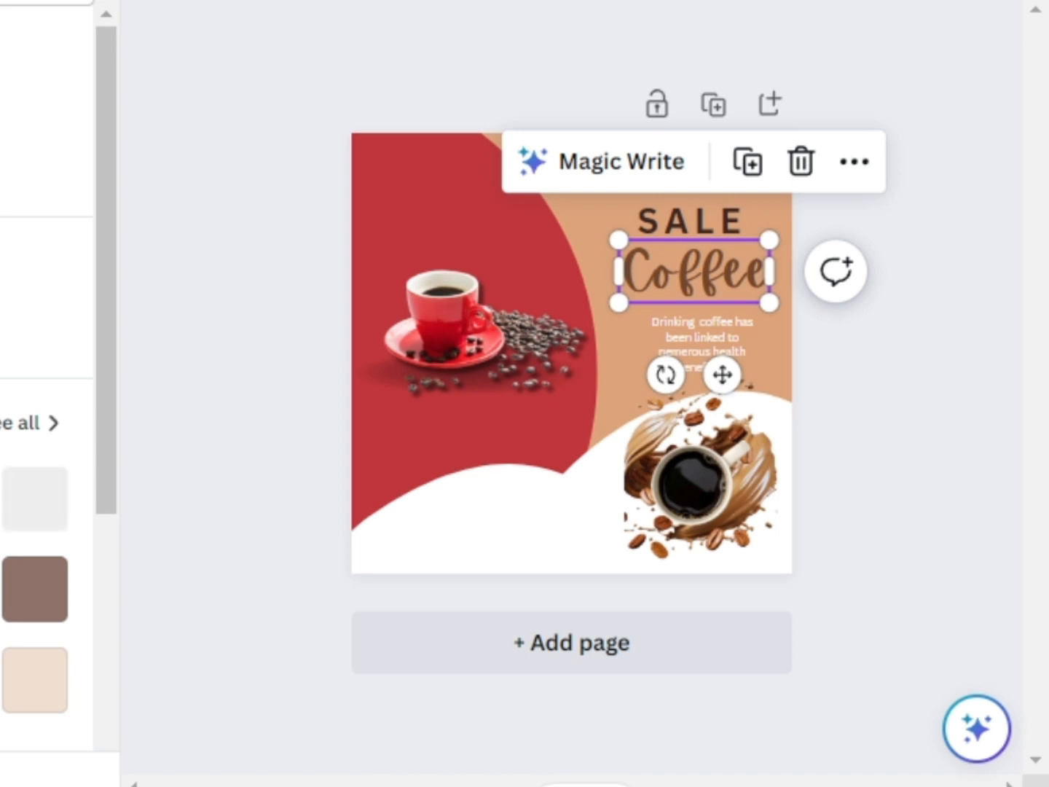
{"action": "left_click", "coordinate": [2, 589]}
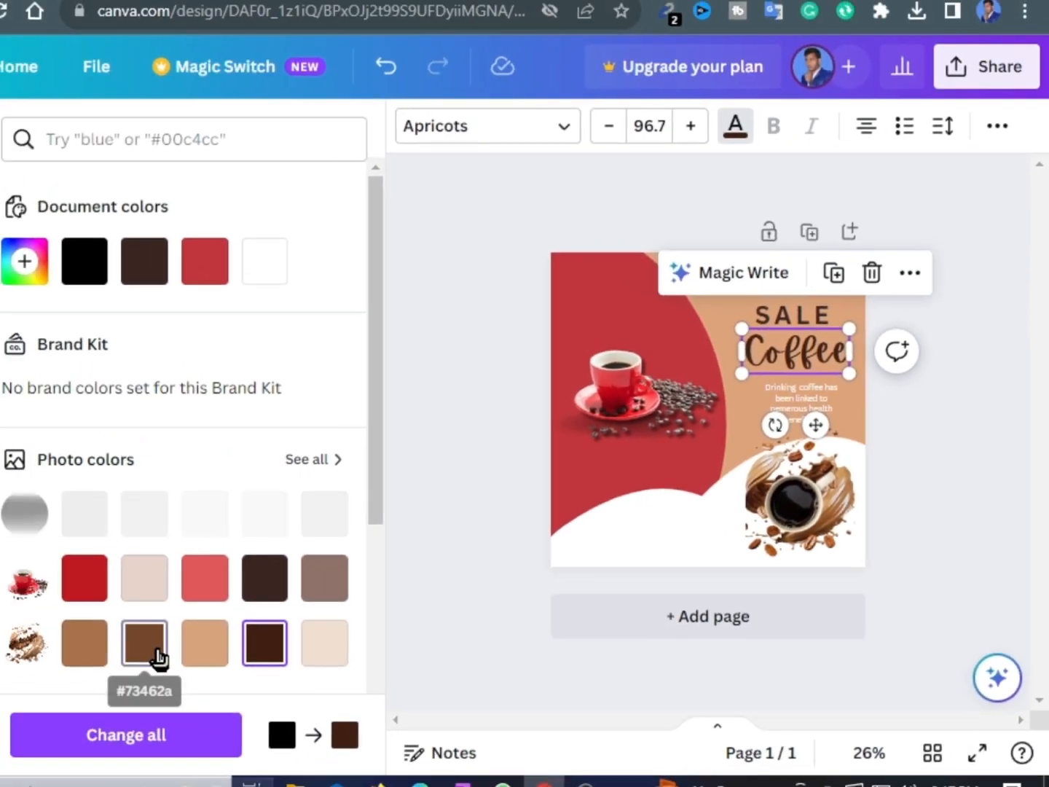
{"action": "left_click", "coordinate": [226, 637]}
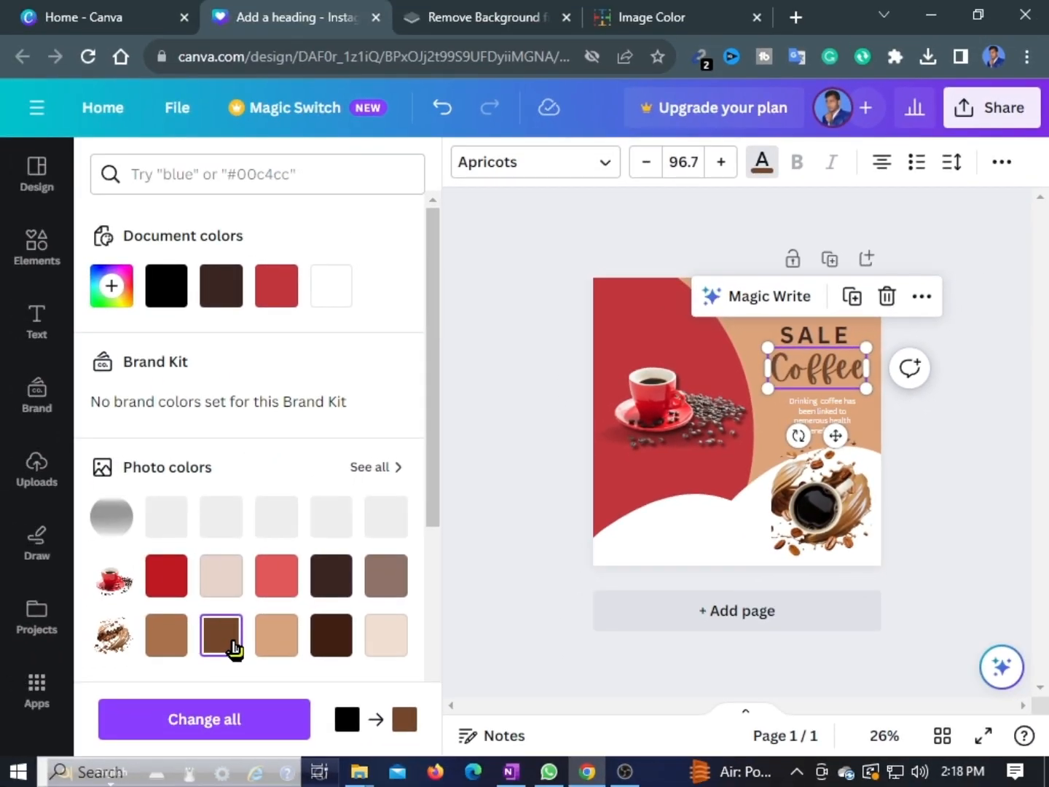
{"action": "left_click", "coordinate": [1001, 539]}
Step: Add a pentagon arrow shape from the recently used elements to the coffee post
{"action": "left_click", "coordinate": [47, 259]}
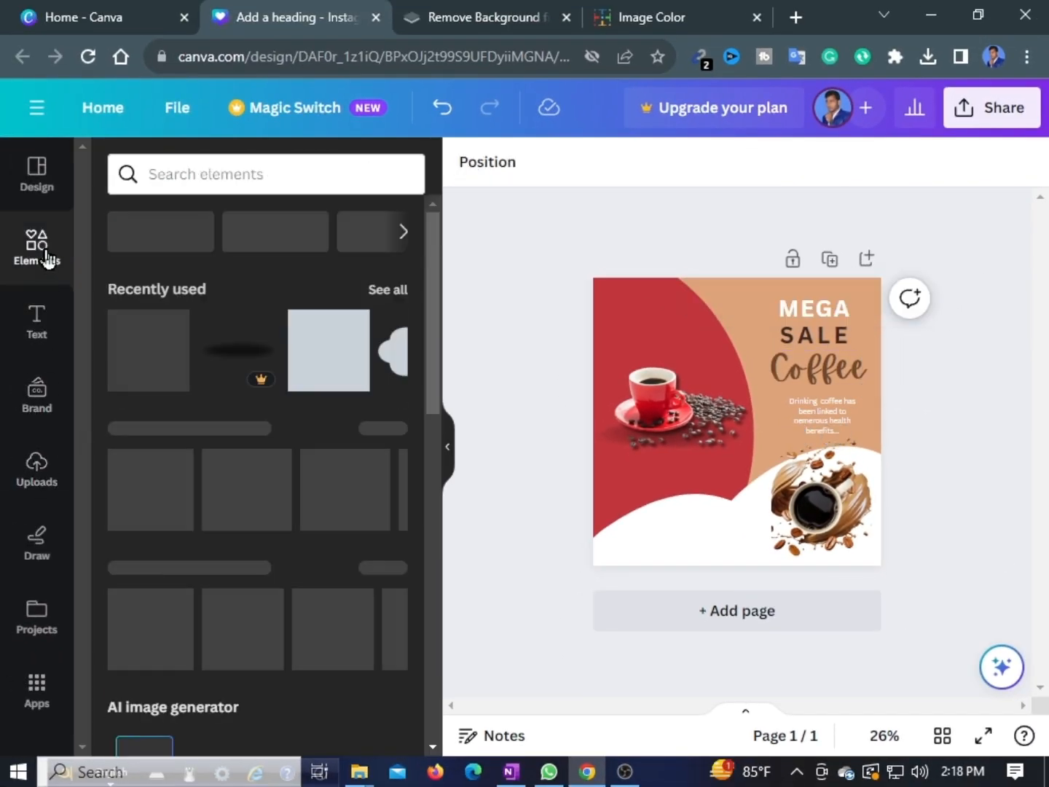
{"action": "left_click", "coordinate": [399, 352]}
{"action": "left_click", "coordinate": [343, 356]}
{"action": "left_click", "coordinate": [948, 475]}
{"action": "left_click", "coordinate": [738, 430]}
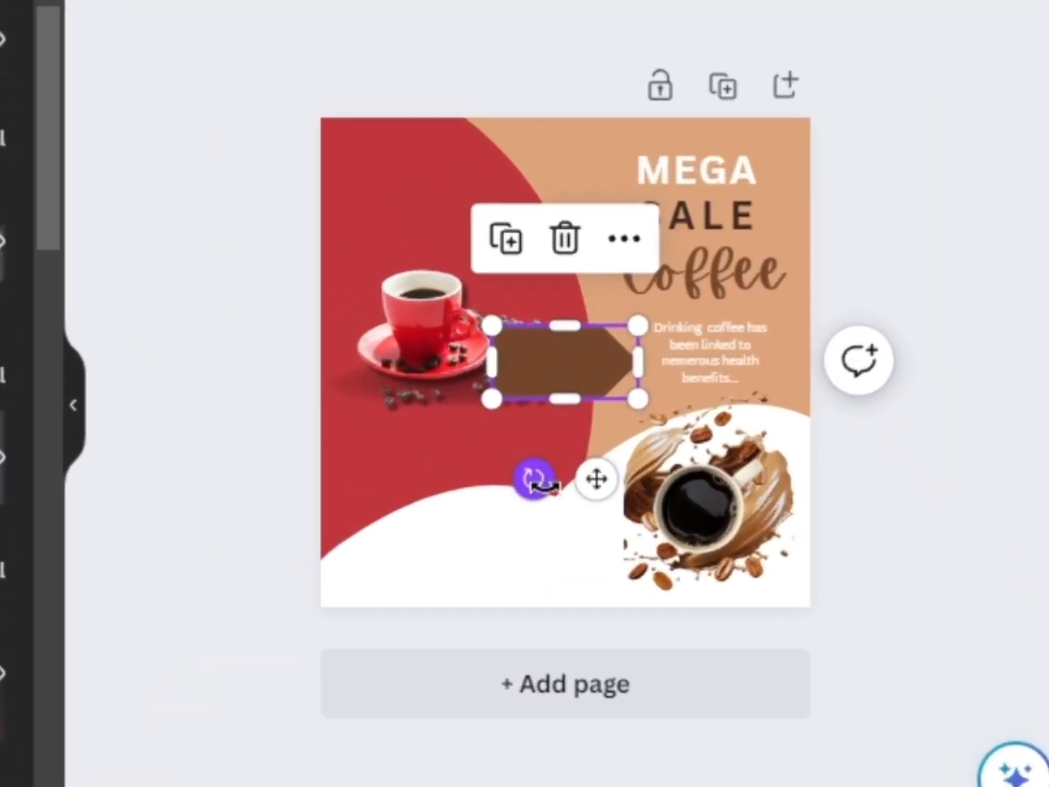
Step: Rotate the arrow shape to point down and hang it as a banner from the page's upper edge above the red cup
{"action": "left_click_drag", "start_coordinate": [535, 482], "coordinate": [423, 362]}
{"action": "left_click_drag", "start_coordinate": [570, 351], "coordinate": [422, 112]}
{"action": "left_click_drag", "start_coordinate": [472, 42], "coordinate": [430, 97]}
{"action": "left_click_drag", "start_coordinate": [398, 204], "coordinate": [381, 143]}
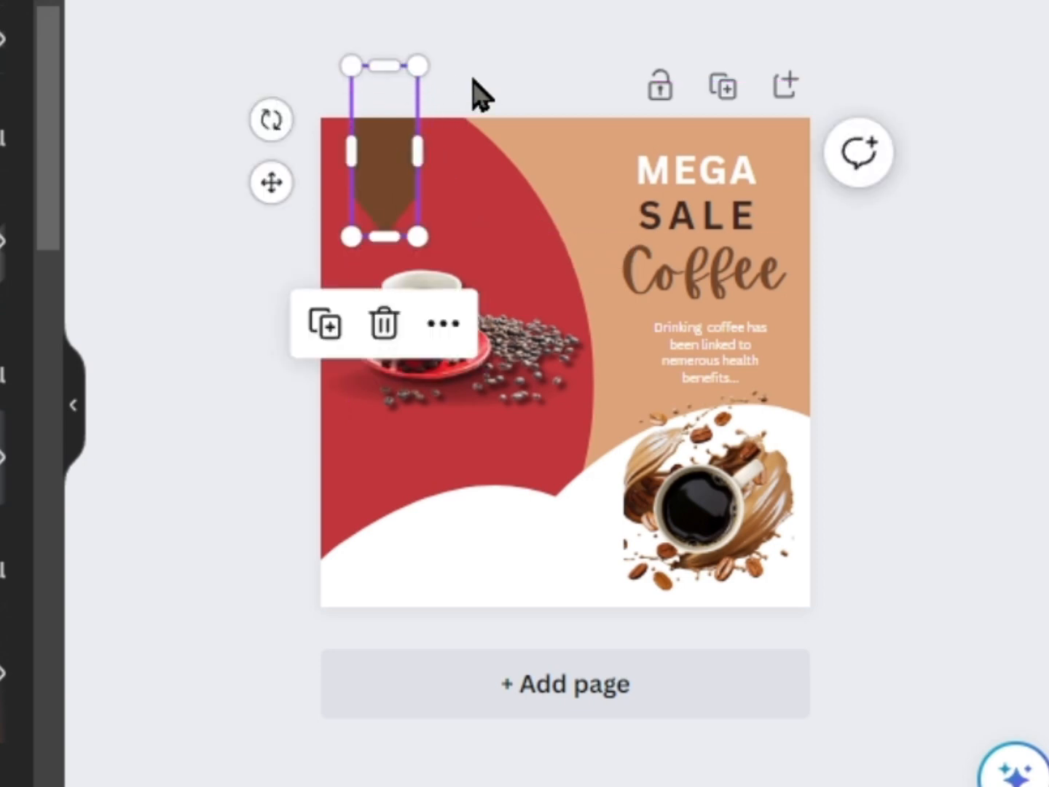
{"action": "left_click", "coordinate": [474, 84]}
Step: Recolor the hanging banner shape with an off-white swatch
{"action": "left_click", "coordinate": [375, 173]}
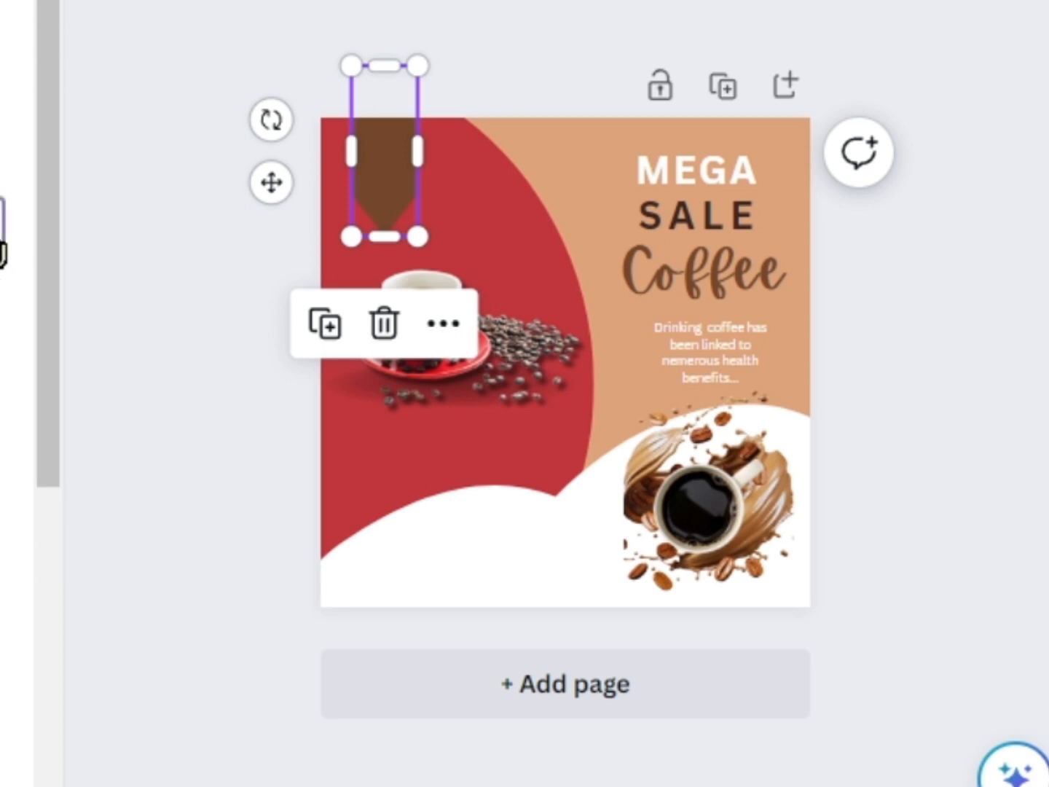
{"action": "left_click", "coordinate": [2, 248]}
{"action": "left_click", "coordinate": [121, 329]}
{"action": "left_click", "coordinate": [266, 215]}
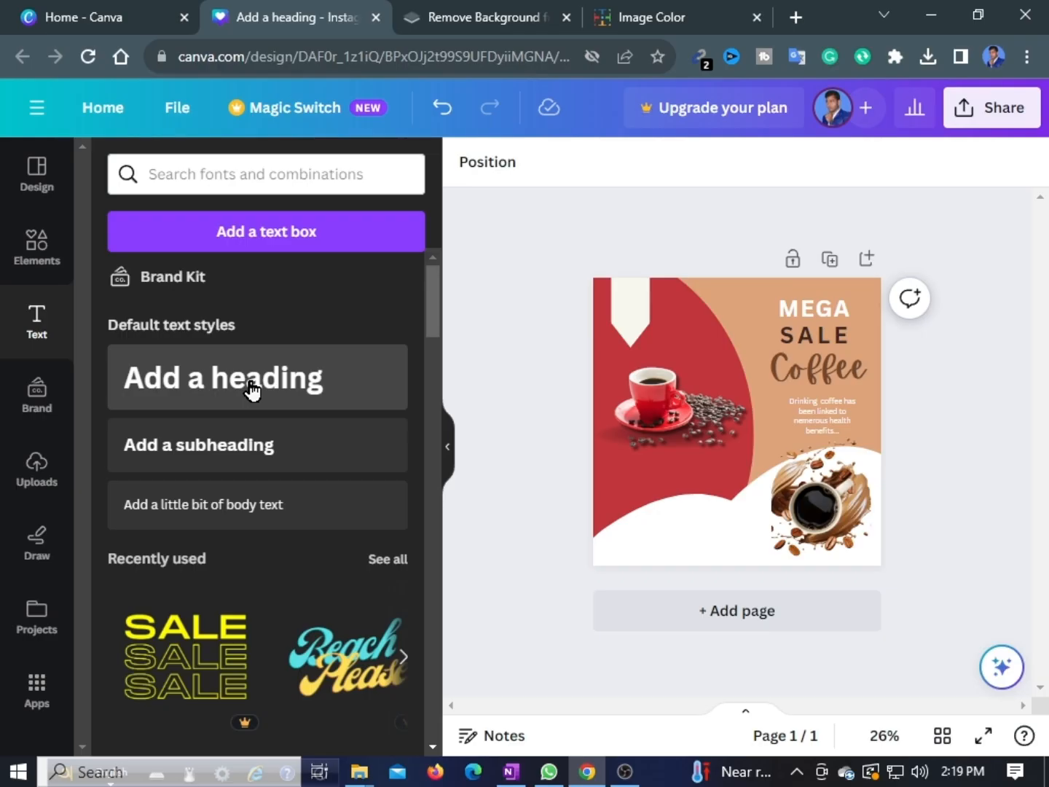
Step: Add a new heading that reads "UP TO 30% SAVE"
{"action": "left_click", "coordinate": [0, 308]}
{"action": "type", "text": "Up"}
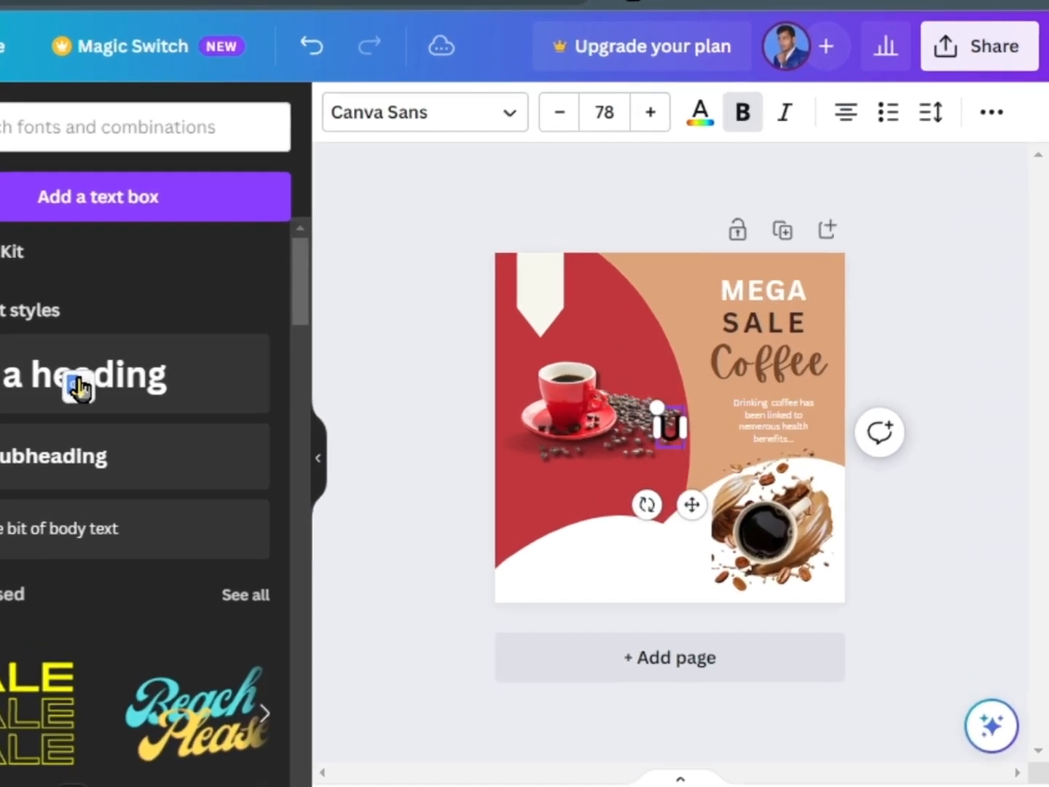
{"action": "key", "text": "BackSpace"}
{"action": "key", "text": "BackSpace"}
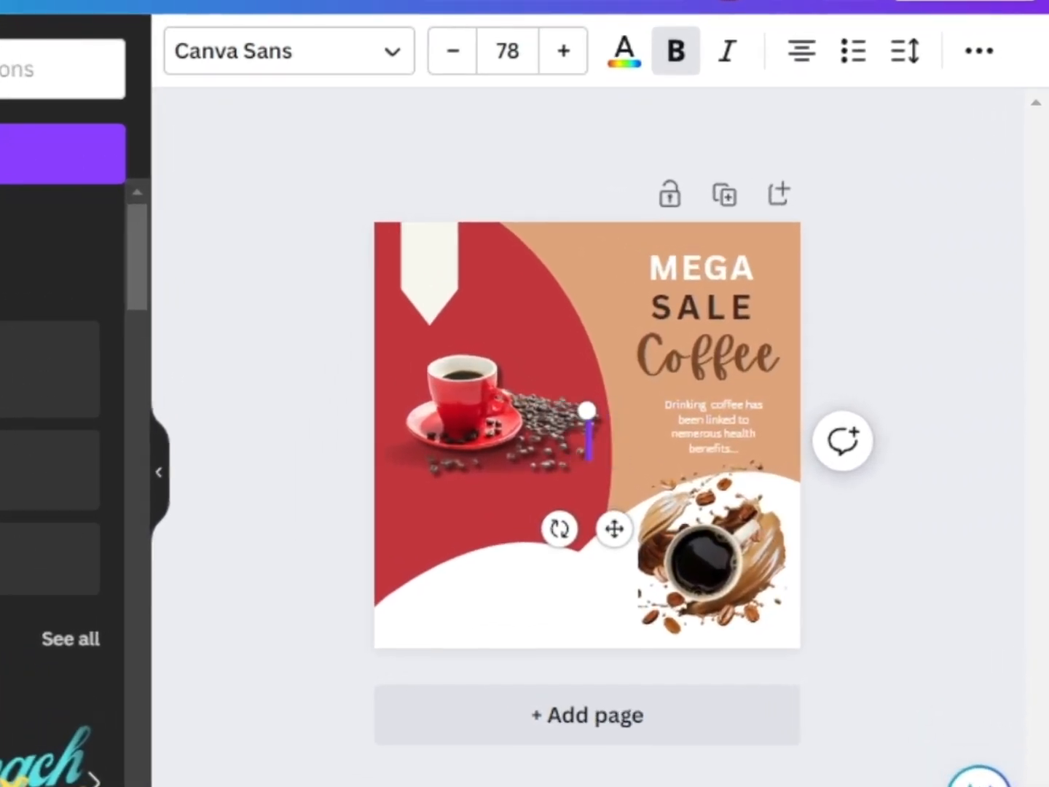
{"action": "type", "text": "UP TO 3"}
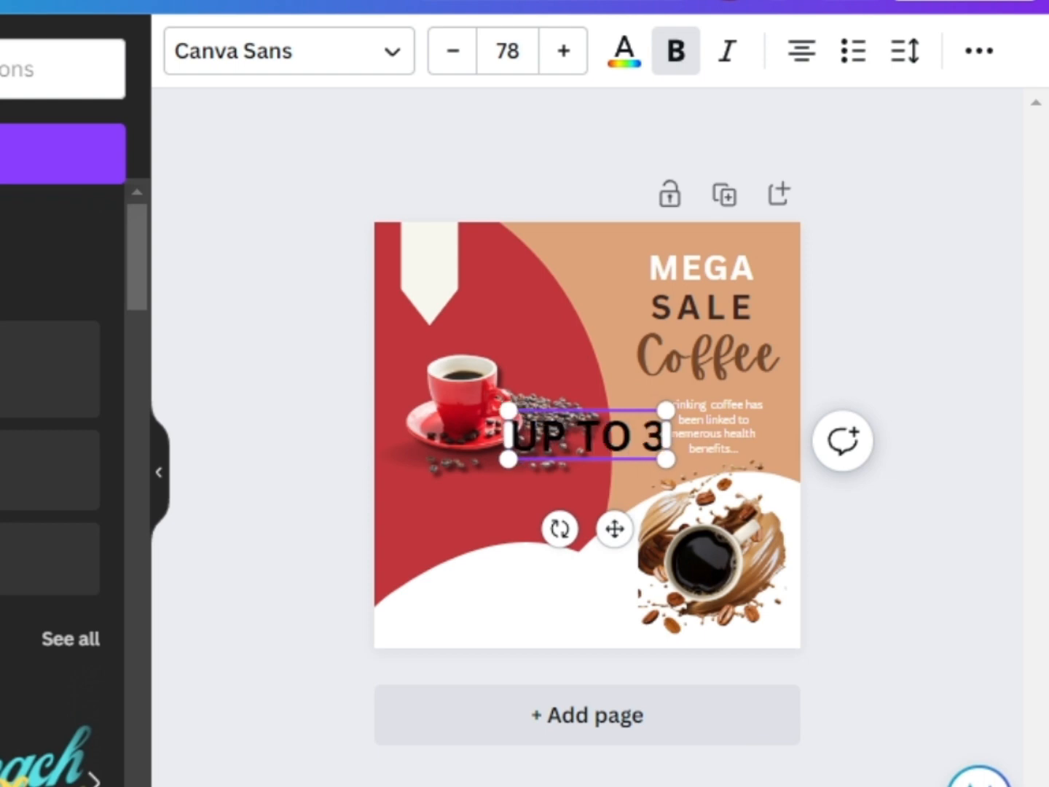
{"action": "type", "text": "0% SAVE"}
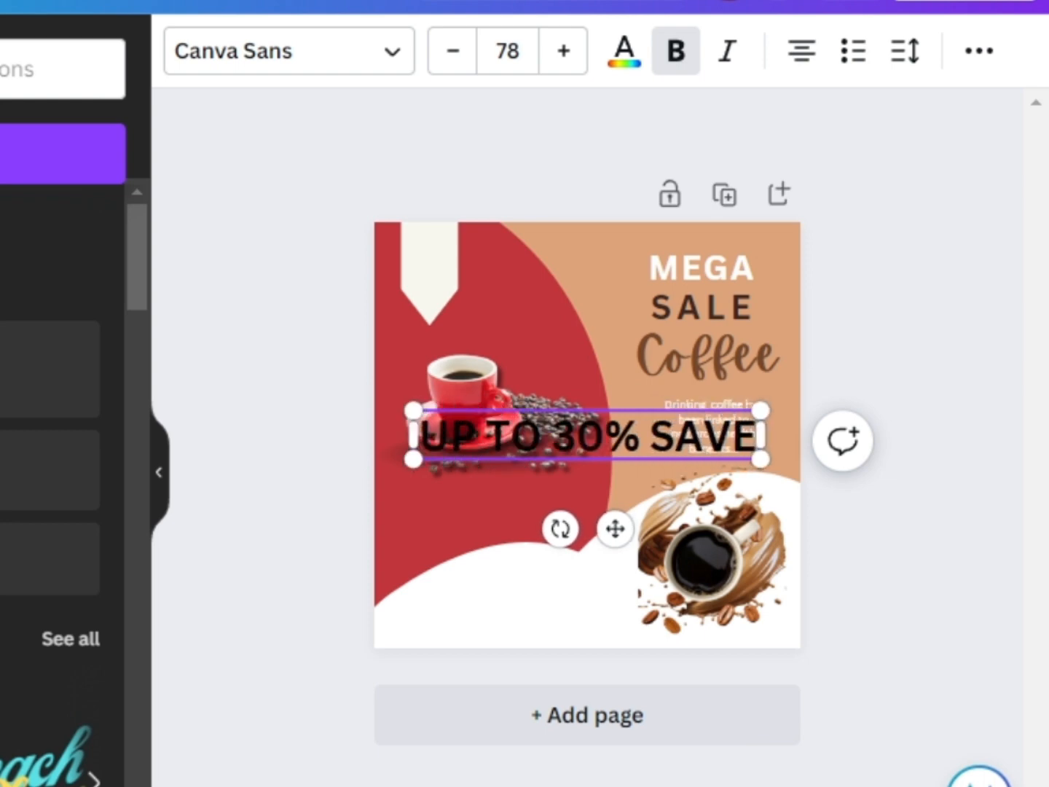
Step: Move the UP TO 30% SAVE heading up beside the banner and wrap it onto three lines
{"action": "left_click_drag", "start_coordinate": [734, 445], "coordinate": [590, 330]}
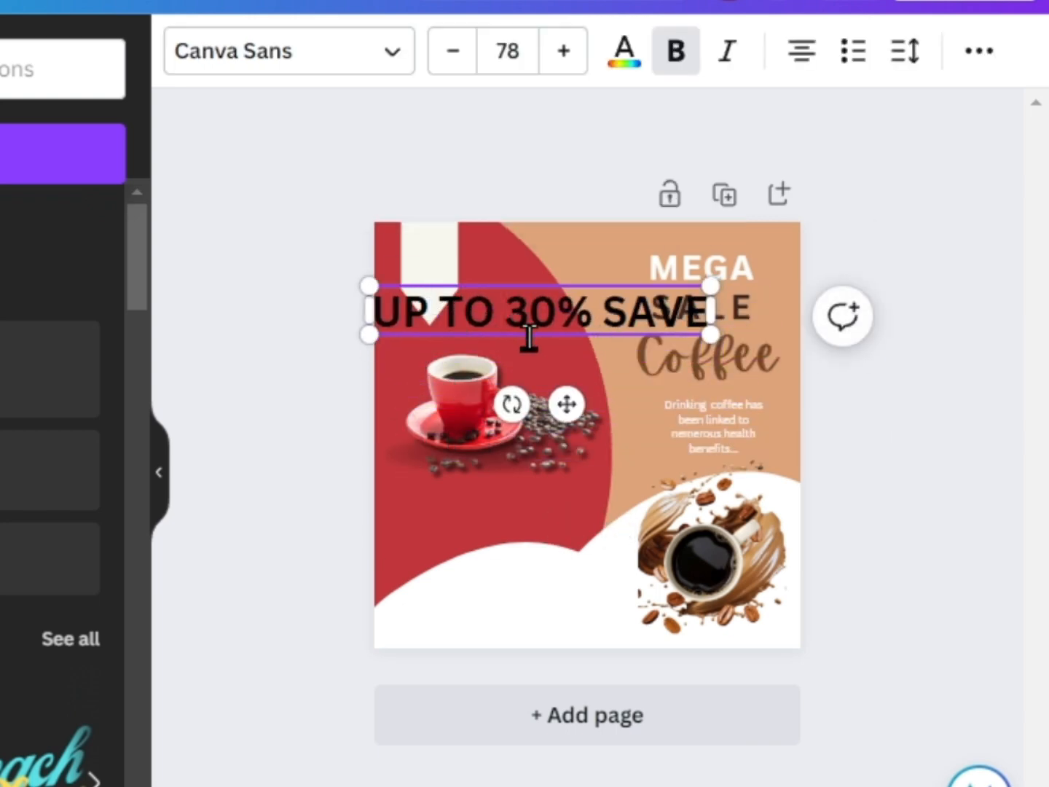
{"action": "key", "text": "Return"}
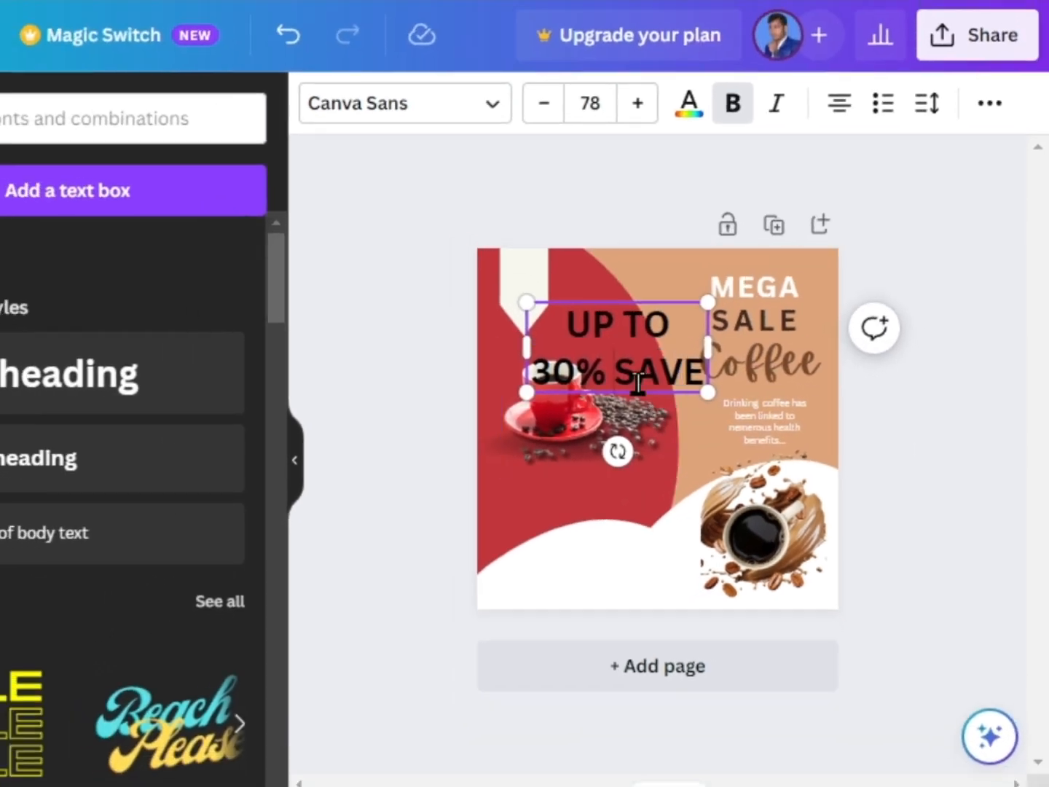
{"action": "key", "text": "Return"}
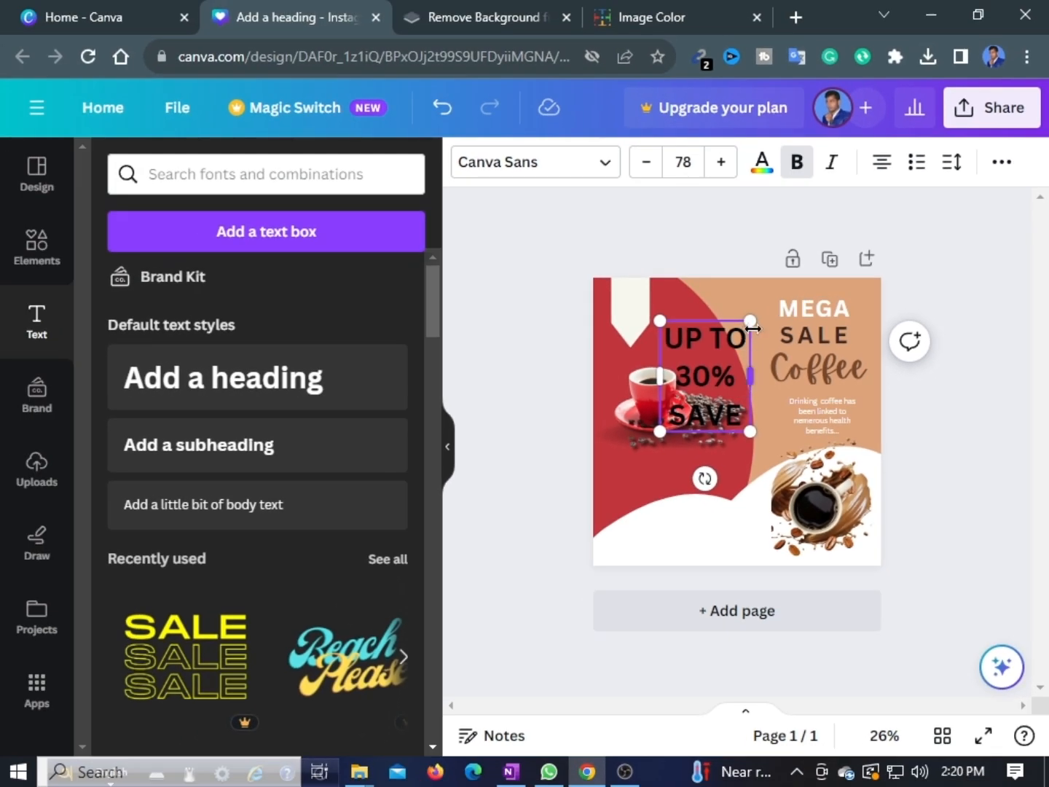
{"action": "mouse_move", "coordinate": [752, 371]}
{"action": "left_mouse_down"}
{"action": "mouse_move", "coordinate": [737, 379]}
{"action": "mouse_move", "coordinate": [746, 379]}
{"action": "left_mouse_up"}
Step: Set the UP TO 30% SAVE heading's font size to 16, place it on the banner and scale it up to 32.4
{"action": "left_click", "coordinate": [646, 162]}
{"action": "left_click", "coordinate": [693, 164]}
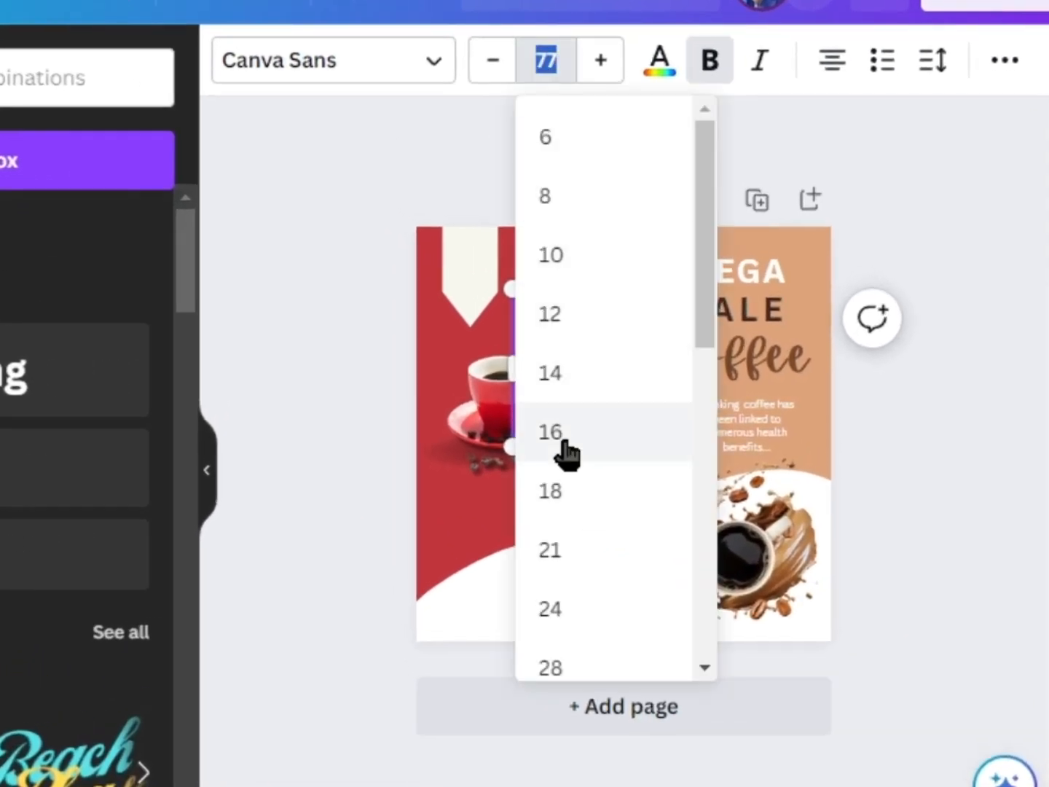
{"action": "left_click", "coordinate": [551, 432]}
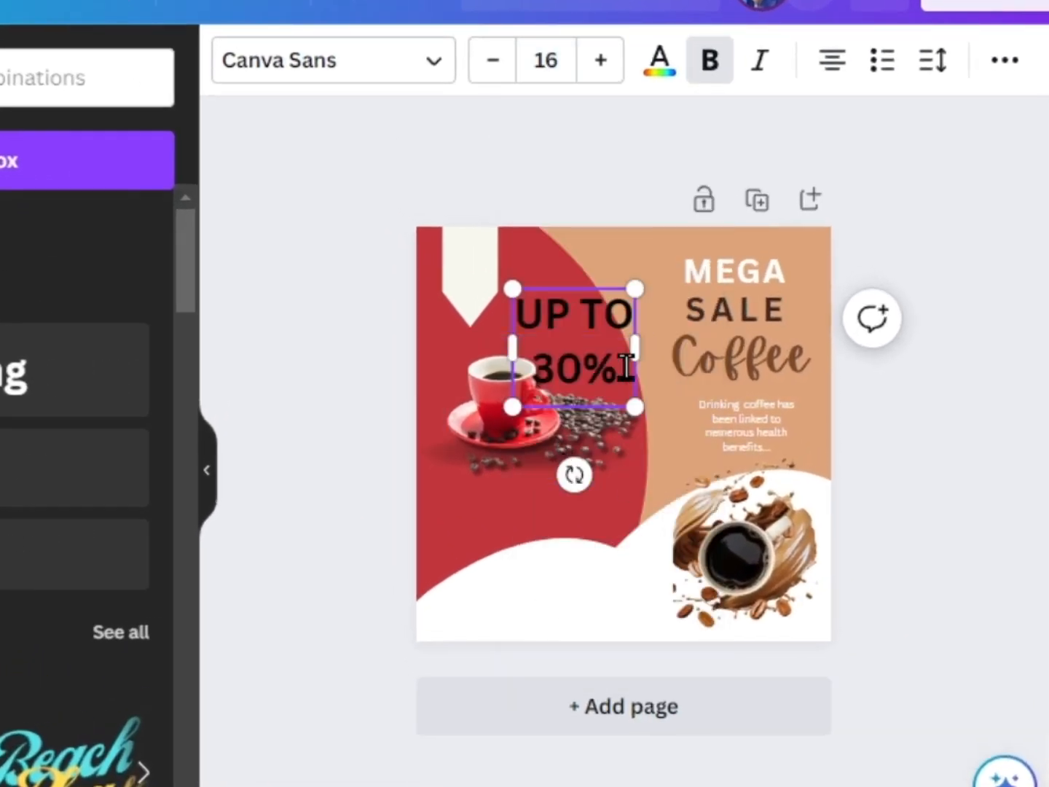
{"action": "left_click", "coordinate": [546, 60]}
{"action": "left_click", "coordinate": [551, 432]}
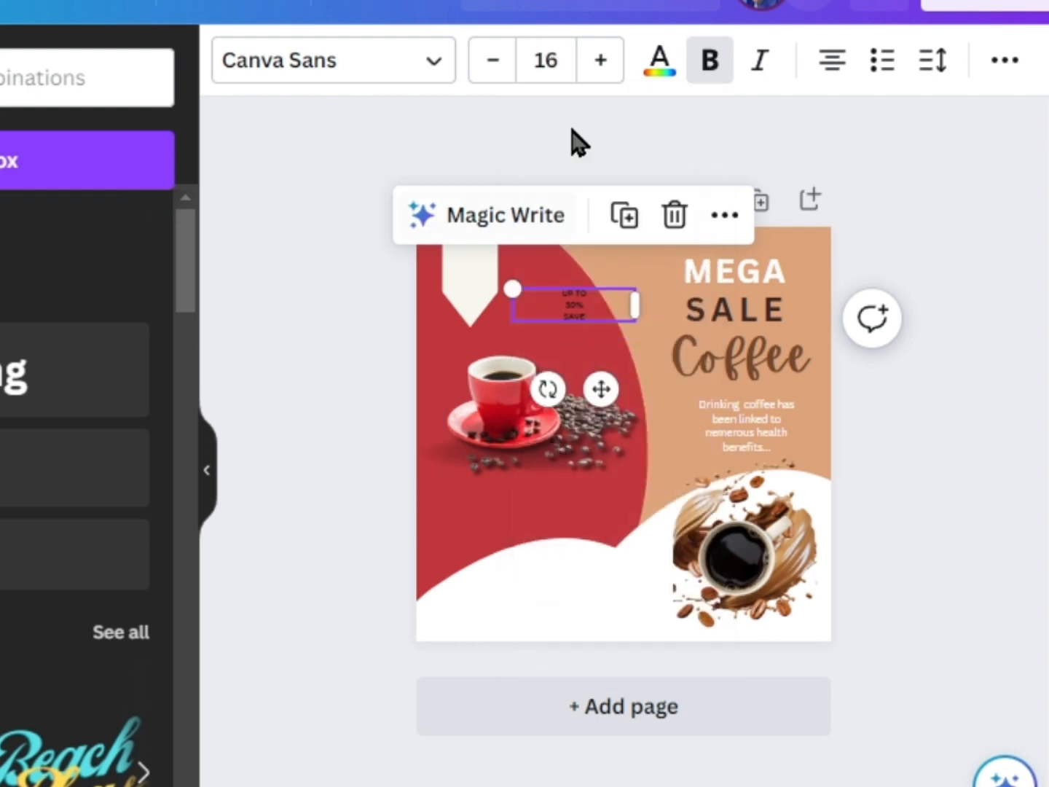
{"action": "left_click", "coordinate": [546, 60]}
{"action": "left_click", "coordinate": [561, 447]}
{"action": "left_click_drag", "start_coordinate": [636, 319], "coordinate": [505, 299]}
{"action": "left_click", "coordinate": [494, 62]}
Step: Set the banner text's letter spacing to -98, shrink it to size 29.2 and center it lower on the banner
{"action": "left_click", "coordinate": [933, 62]}
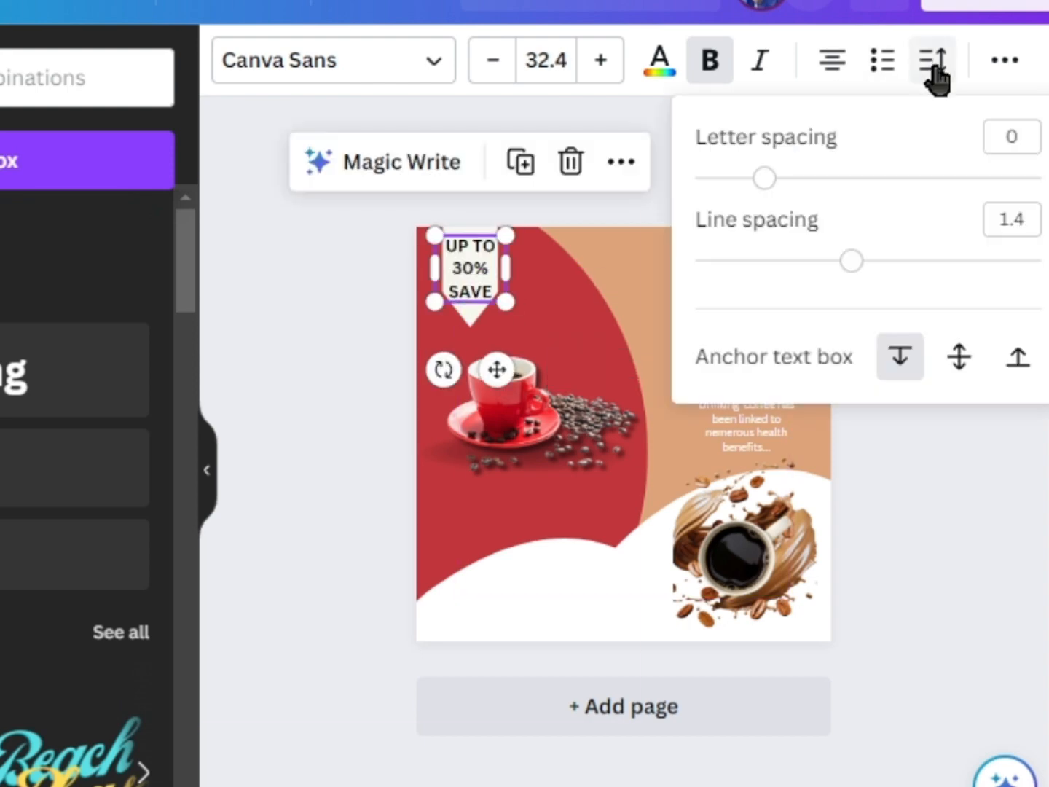
{"action": "left_click_drag", "start_coordinate": [765, 177], "coordinate": [731, 204]}
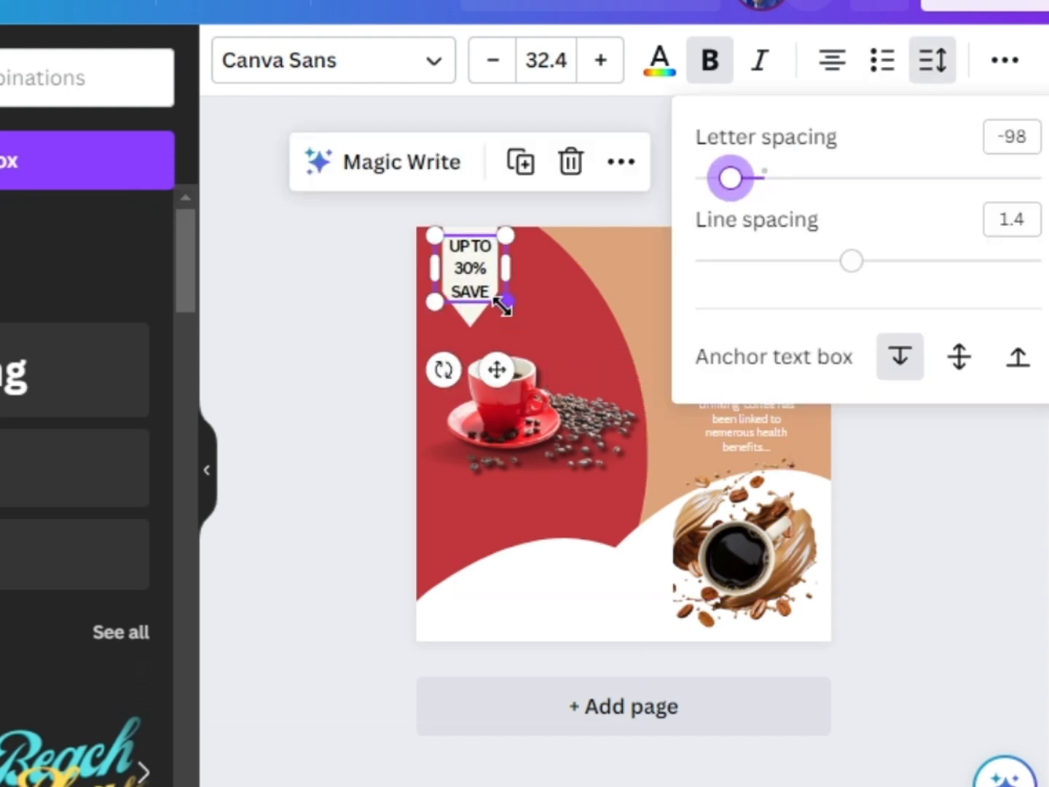
{"action": "left_click_drag", "start_coordinate": [504, 304], "coordinate": [472, 336]}
{"action": "left_click", "coordinate": [468, 315]}
{"action": "left_click_drag", "start_coordinate": [467, 255], "coordinate": [471, 281]}
{"action": "left_click", "coordinate": [292, 302]}
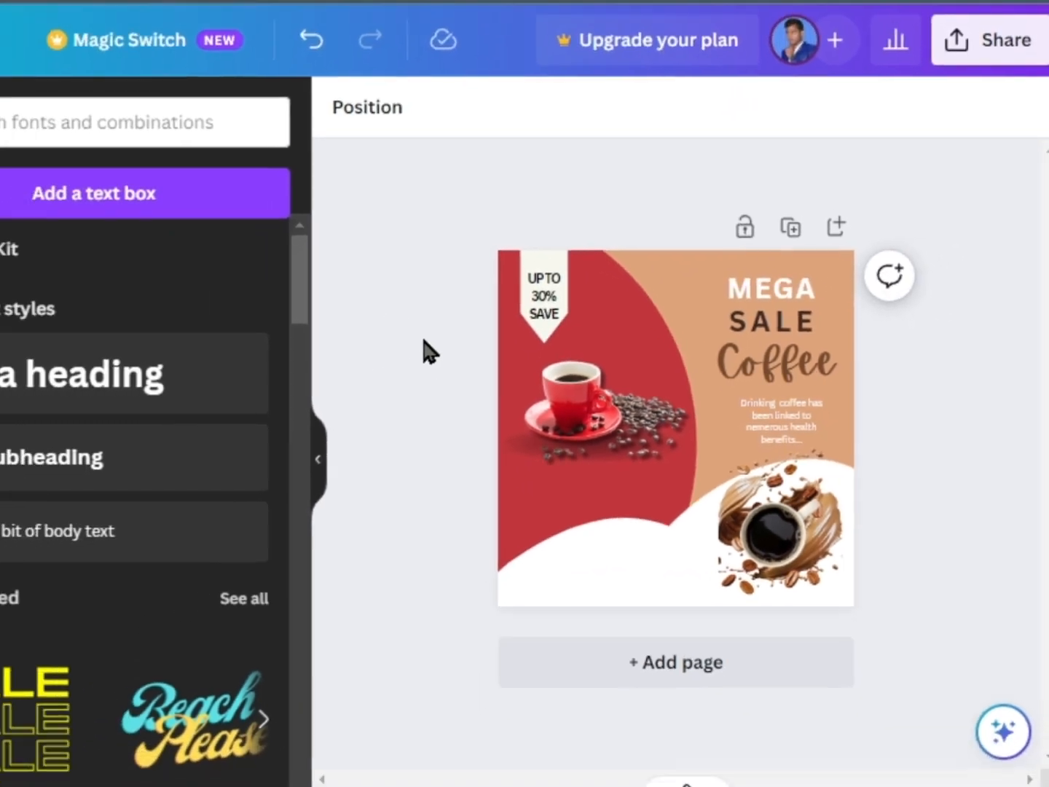
Step: Set the banner text's line spacing to 1.75 and nudge the text up within the banner
{"action": "left_click", "coordinate": [469, 279]}
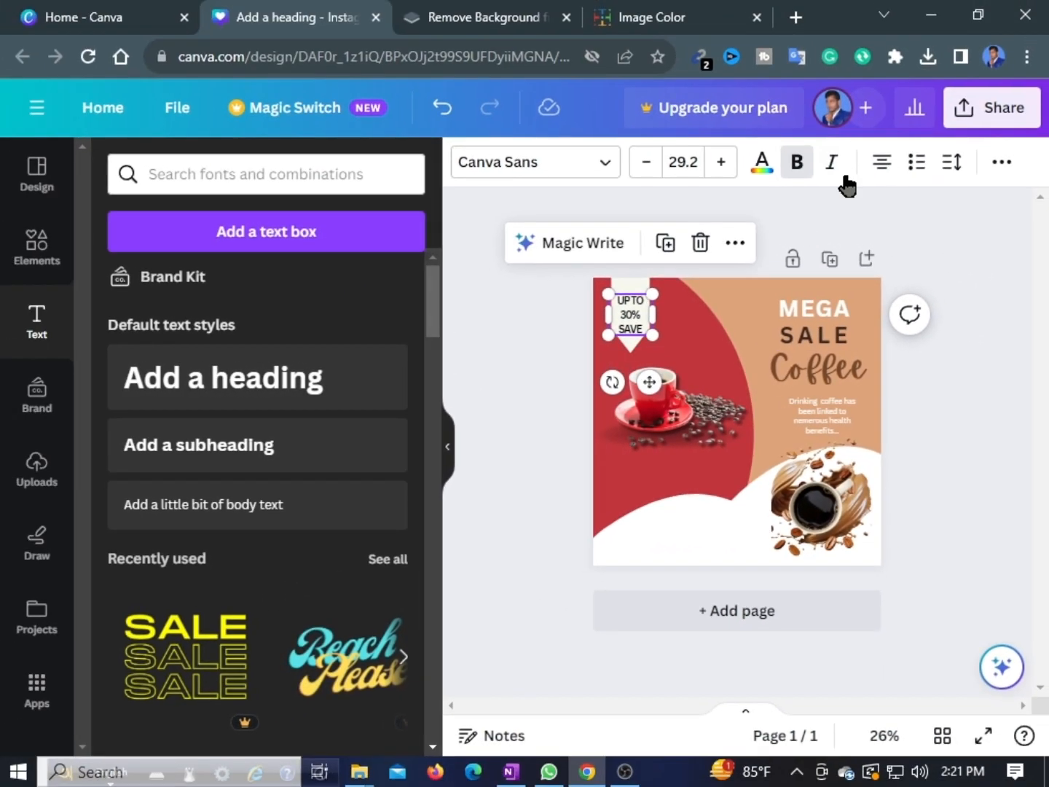
{"action": "left_click", "coordinate": [953, 161]}
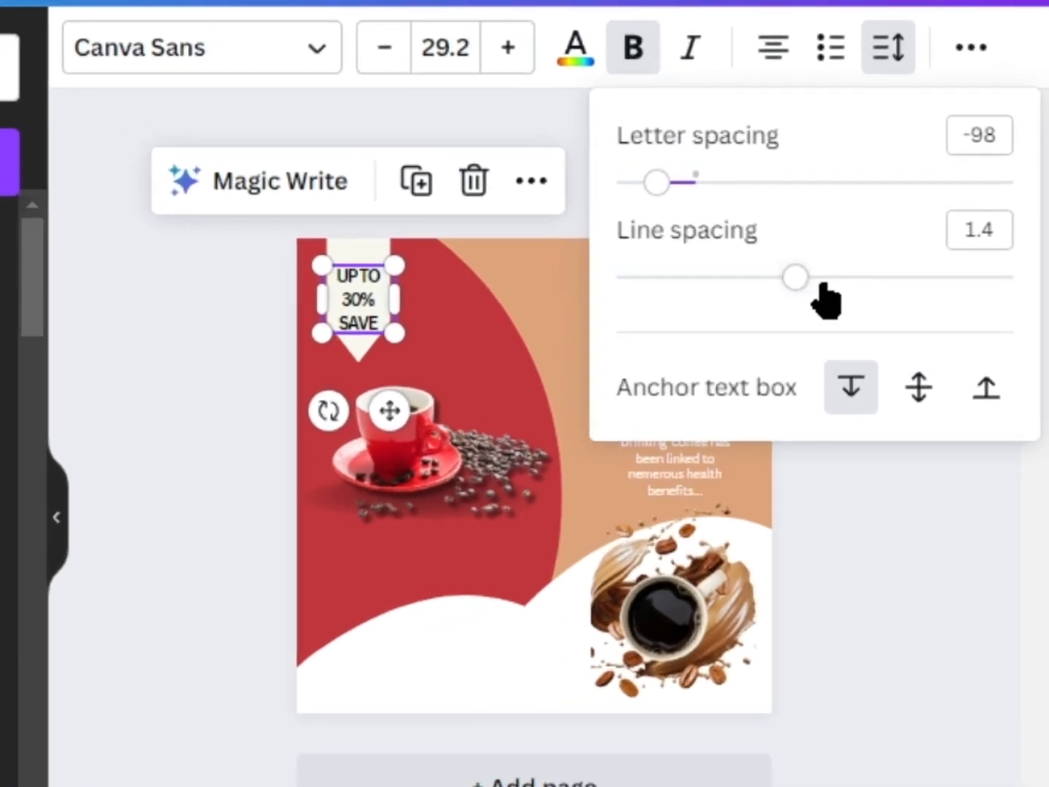
{"action": "left_click_drag", "start_coordinate": [896, 300], "coordinate": [918, 304]}
{"action": "left_click_drag", "start_coordinate": [864, 278], "coordinate": [865, 271]}
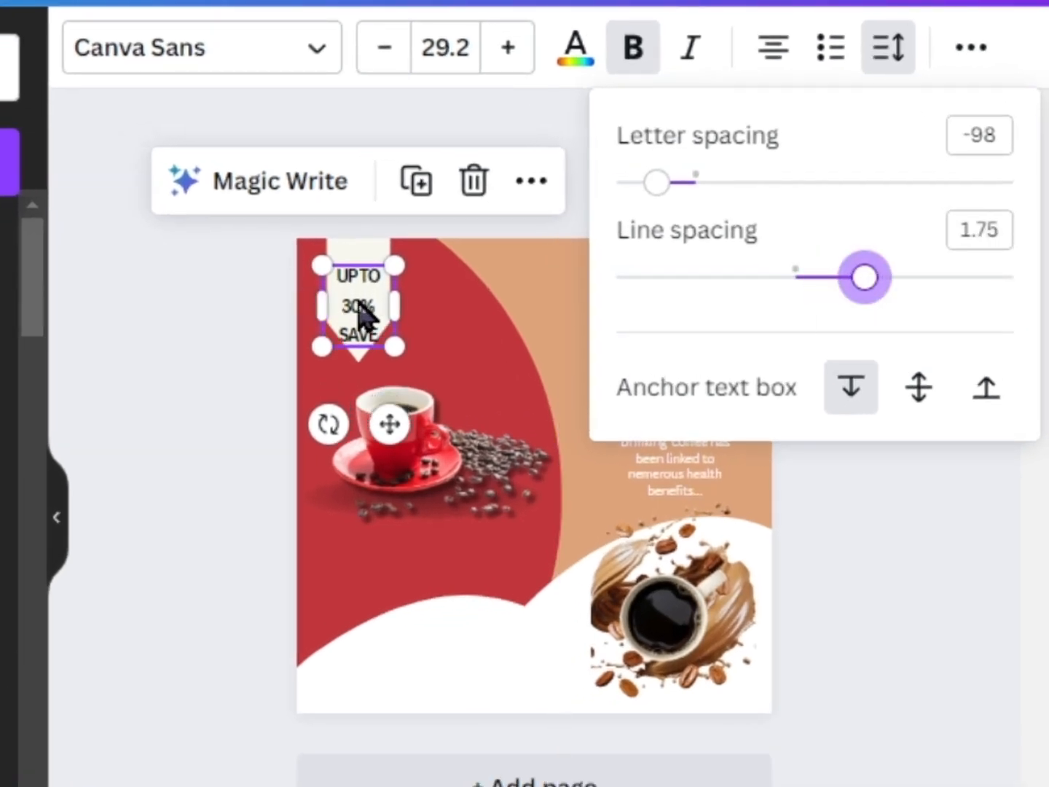
{"action": "left_click_drag", "start_coordinate": [351, 312], "coordinate": [357, 302]}
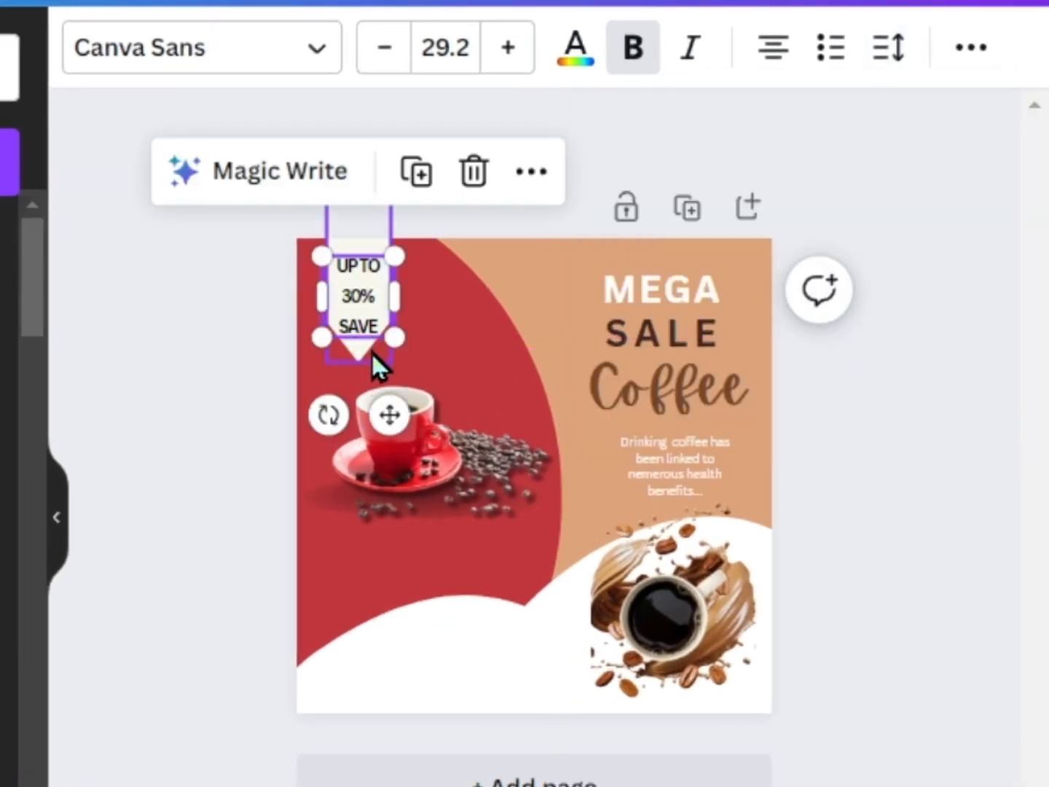
{"action": "left_click", "coordinate": [217, 300]}
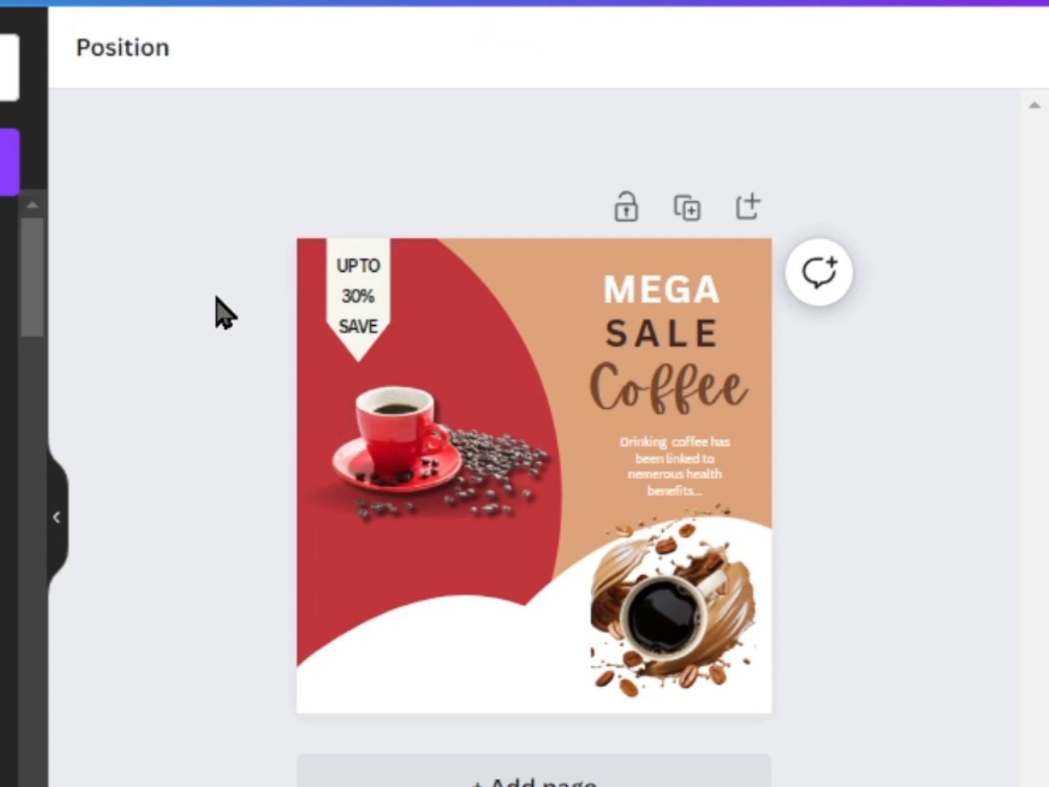
Step: Narrow the off-white banner slightly and shift it to center it behind the UP TO 30% SAVE text
{"action": "left_click", "coordinate": [359, 255]}
{"action": "left_click_drag", "start_coordinate": [392, 285], "coordinate": [384, 284]}
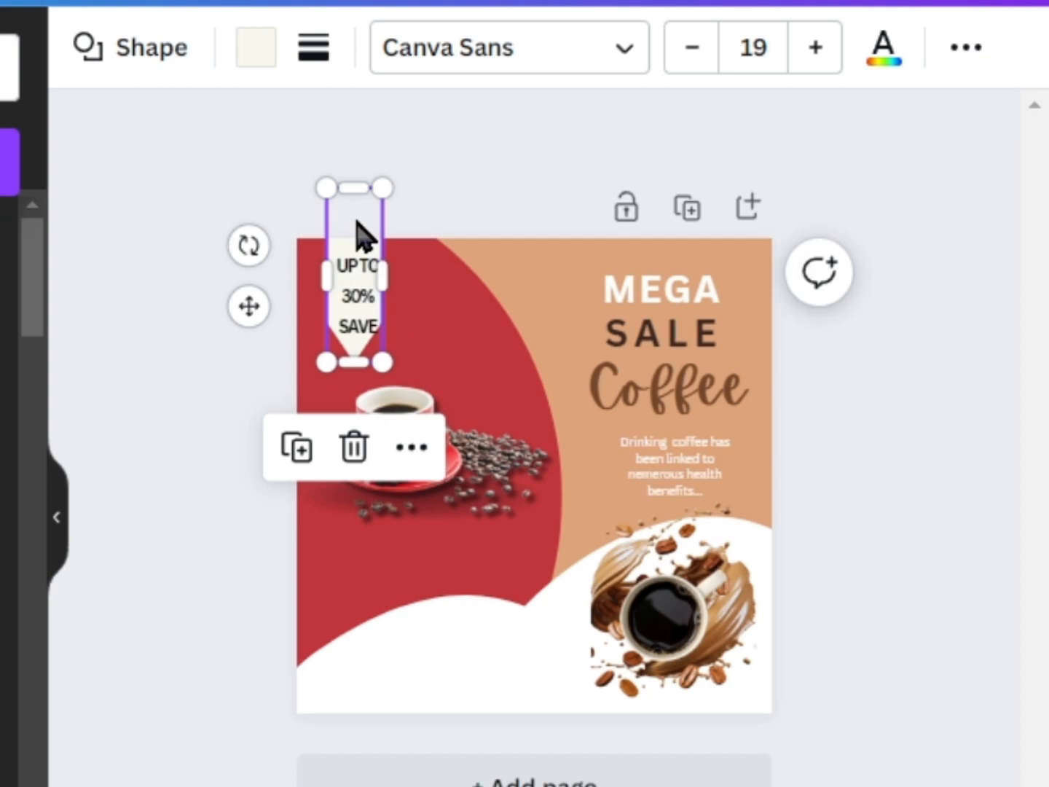
{"action": "left_click_drag", "start_coordinate": [358, 223], "coordinate": [361, 228]}
{"action": "left_click", "coordinate": [362, 172]}
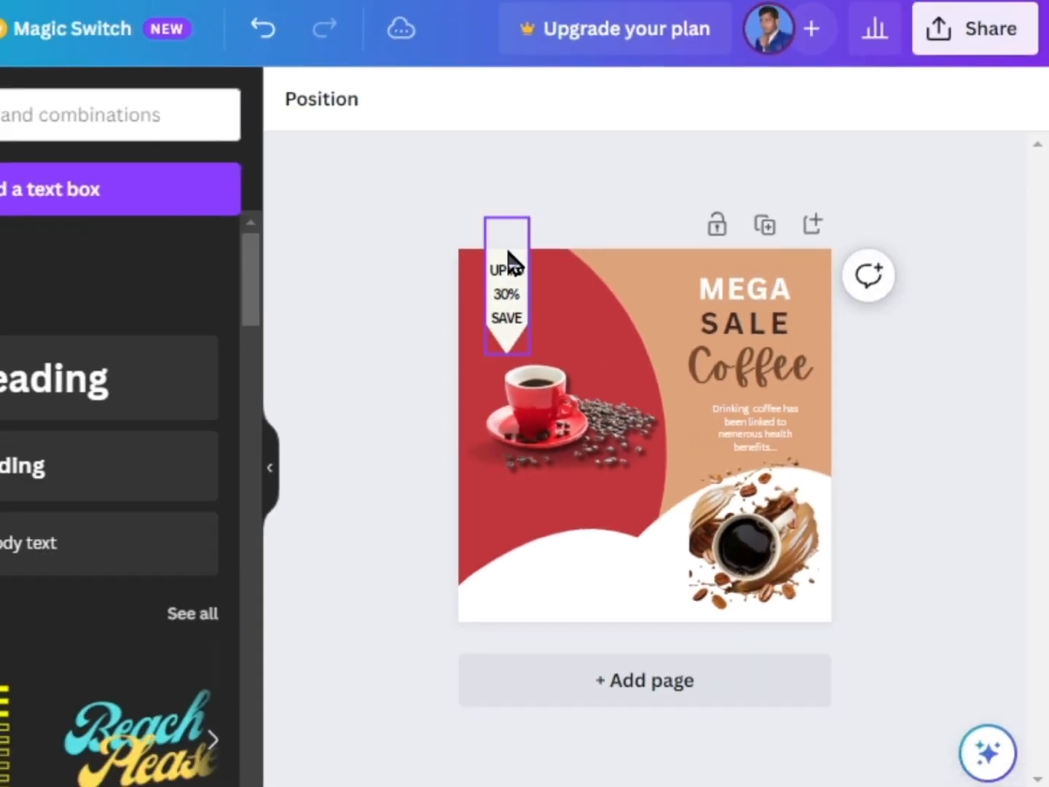
Step: Enlarge the view of the coffee post to 59% and examine the layout from the banner down to the splash image
{"action": "left_click", "coordinate": [56, 517]}
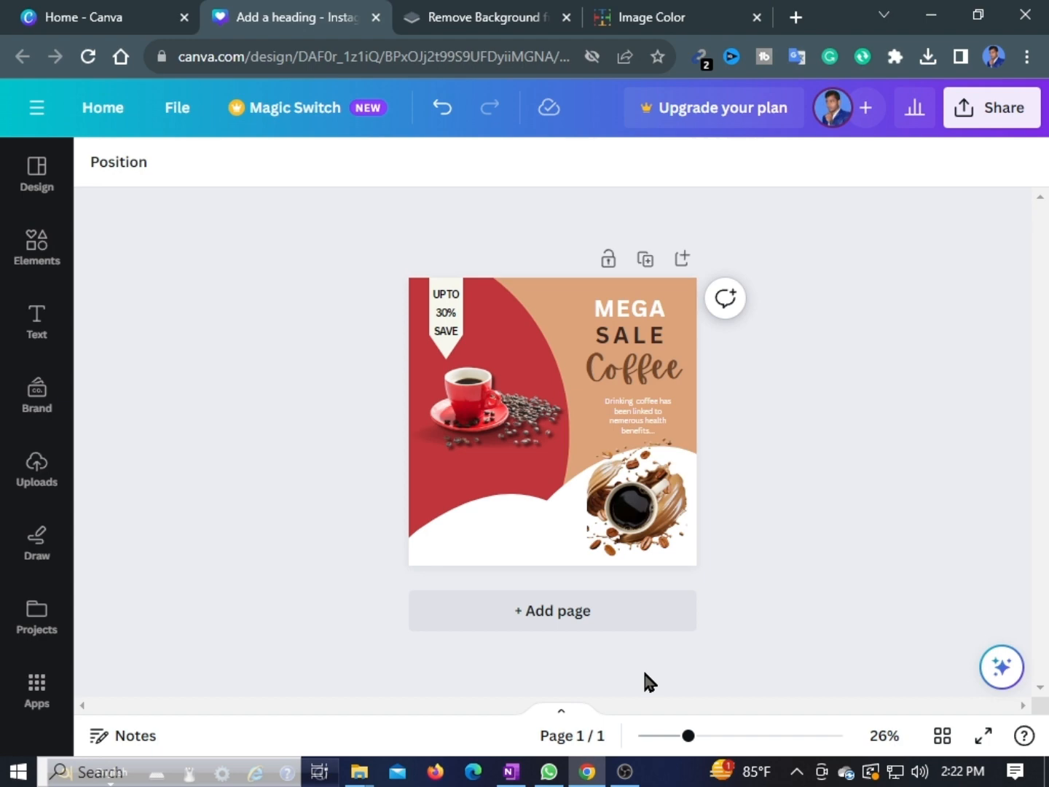
{"action": "left_click_drag", "start_coordinate": [688, 735], "coordinate": [732, 735]}
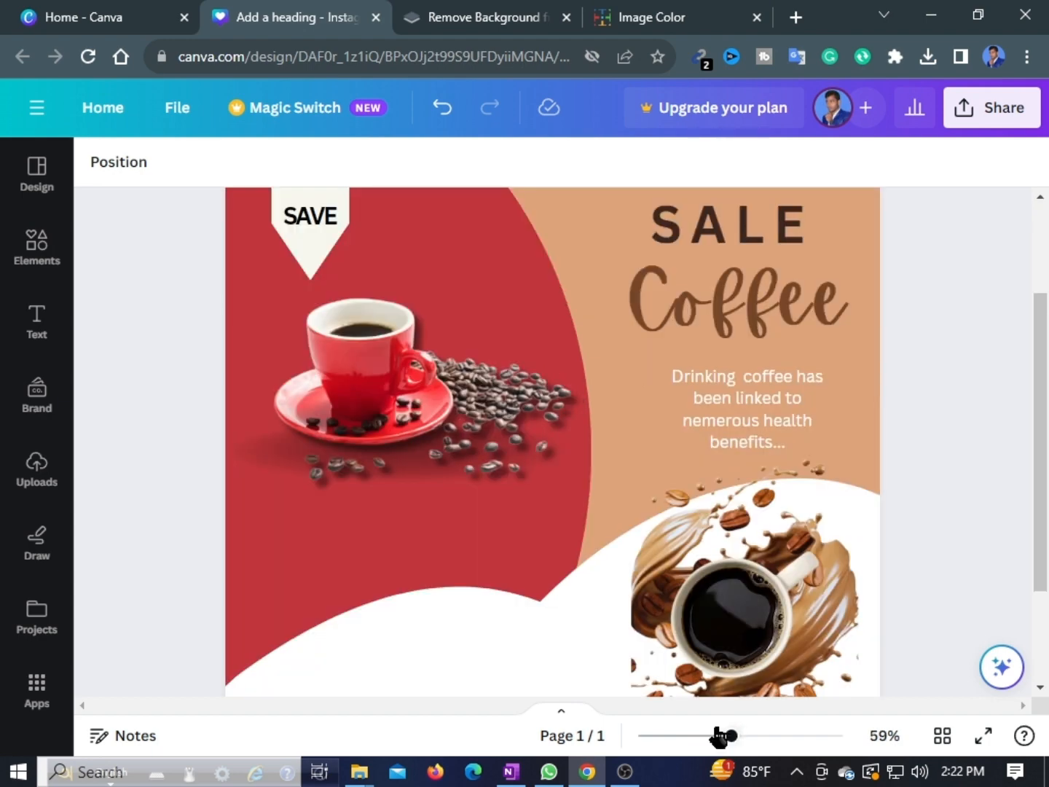
{"action": "scroll", "coordinate": [321, 546], "scroll_direction": "up", "scroll_amount": 2}
{"action": "scroll", "coordinate": [708, 390], "scroll_direction": "down", "scroll_amount": 3}
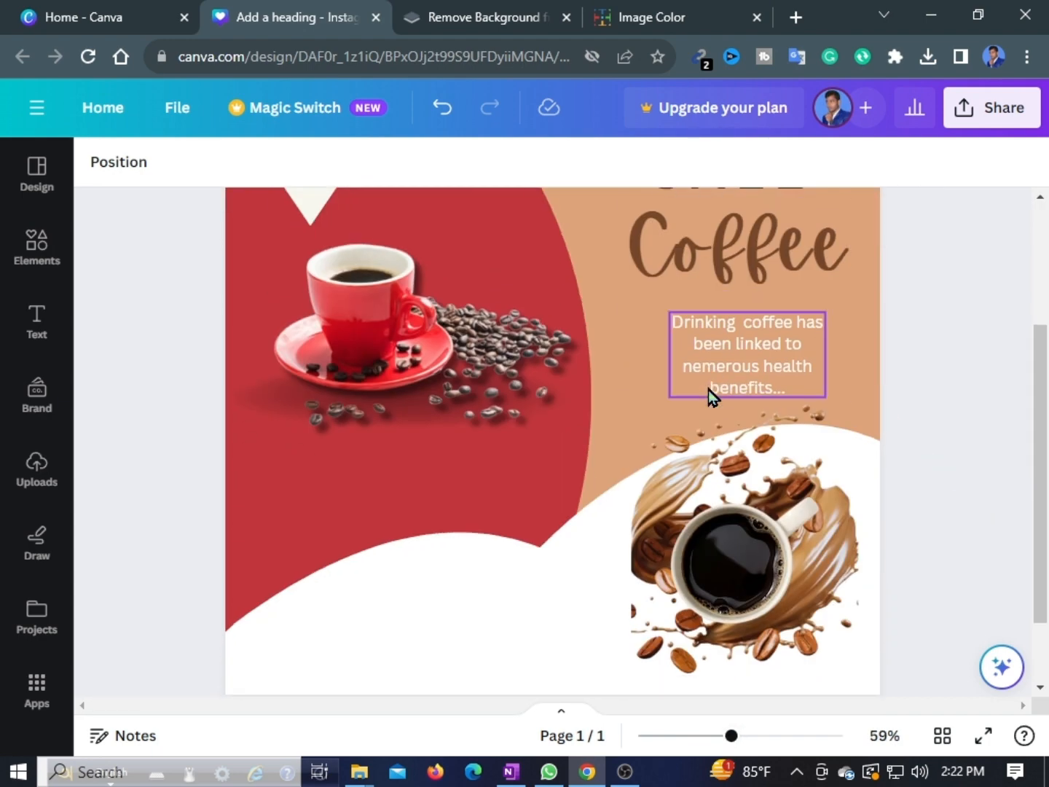
{"action": "scroll", "coordinate": [709, 390], "scroll_direction": "up", "scroll_amount": 3}
{"action": "scroll", "coordinate": [709, 390], "scroll_direction": "down", "scroll_amount": 4}
{"action": "scroll", "coordinate": [708, 391], "scroll_direction": "up", "scroll_amount": 4}
{"action": "scroll", "coordinate": [708, 391], "scroll_direction": "down", "scroll_amount": 3}
{"action": "left_click", "coordinate": [702, 736]}
Step: Add the recently used pentagon arrow shape to the post and place it on the white area below the red cup
{"action": "left_click", "coordinate": [38, 175]}
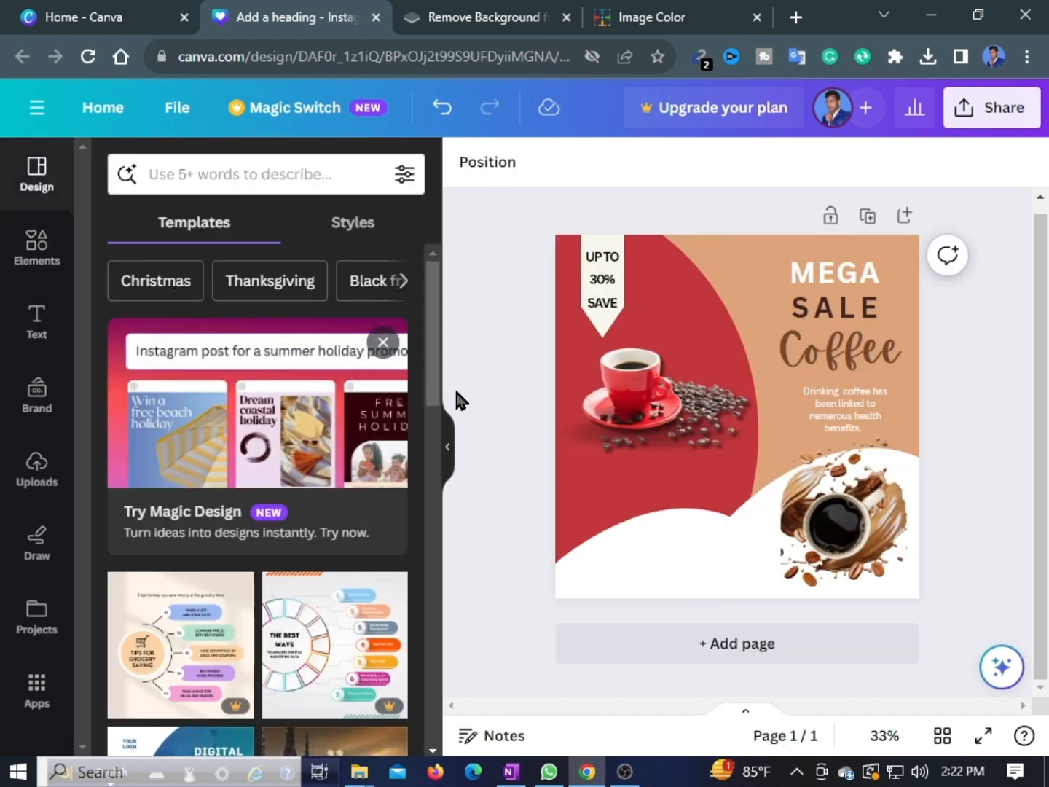
{"action": "scroll", "coordinate": [133, 403], "scroll_direction": "down", "scroll_amount": 5}
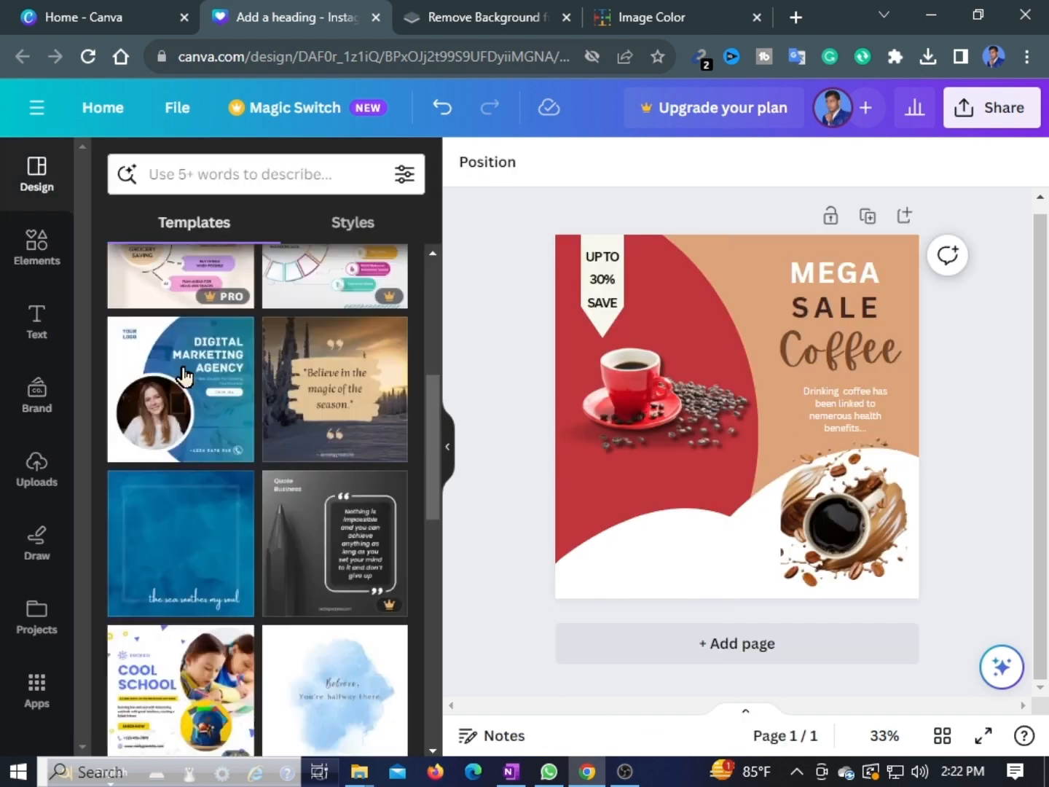
{"action": "left_click", "coordinate": [36, 245]}
{"action": "left_click", "coordinate": [111, 351]}
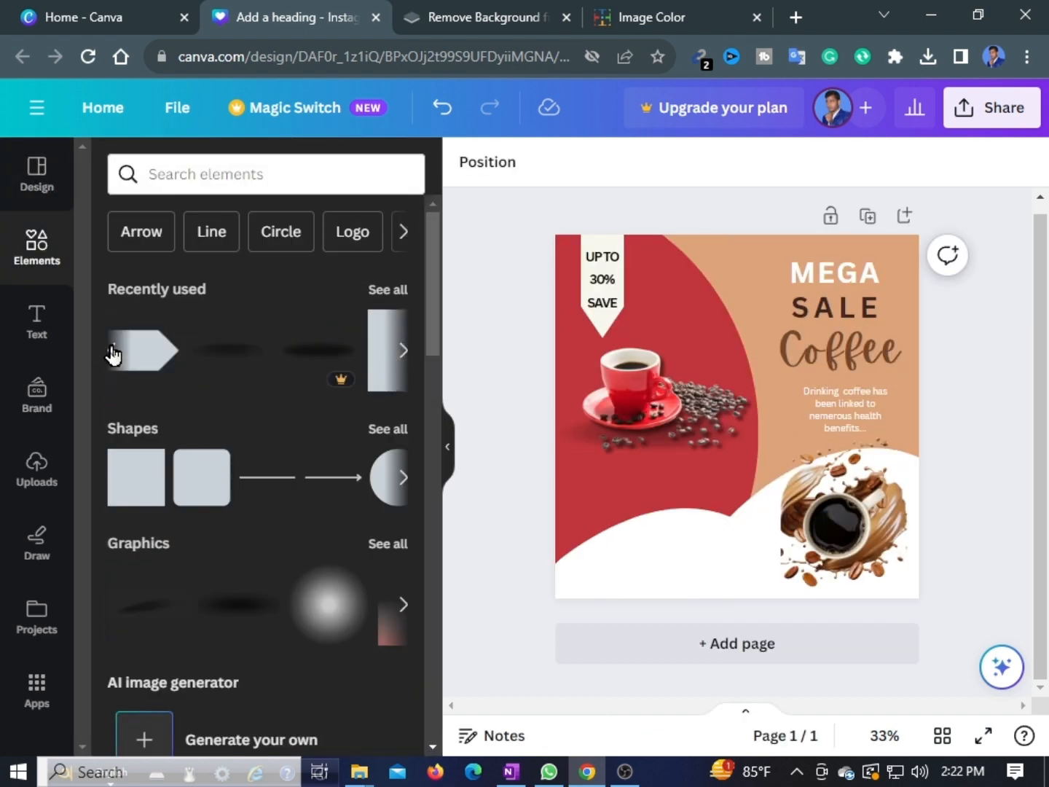
{"action": "left_click", "coordinate": [145, 351]}
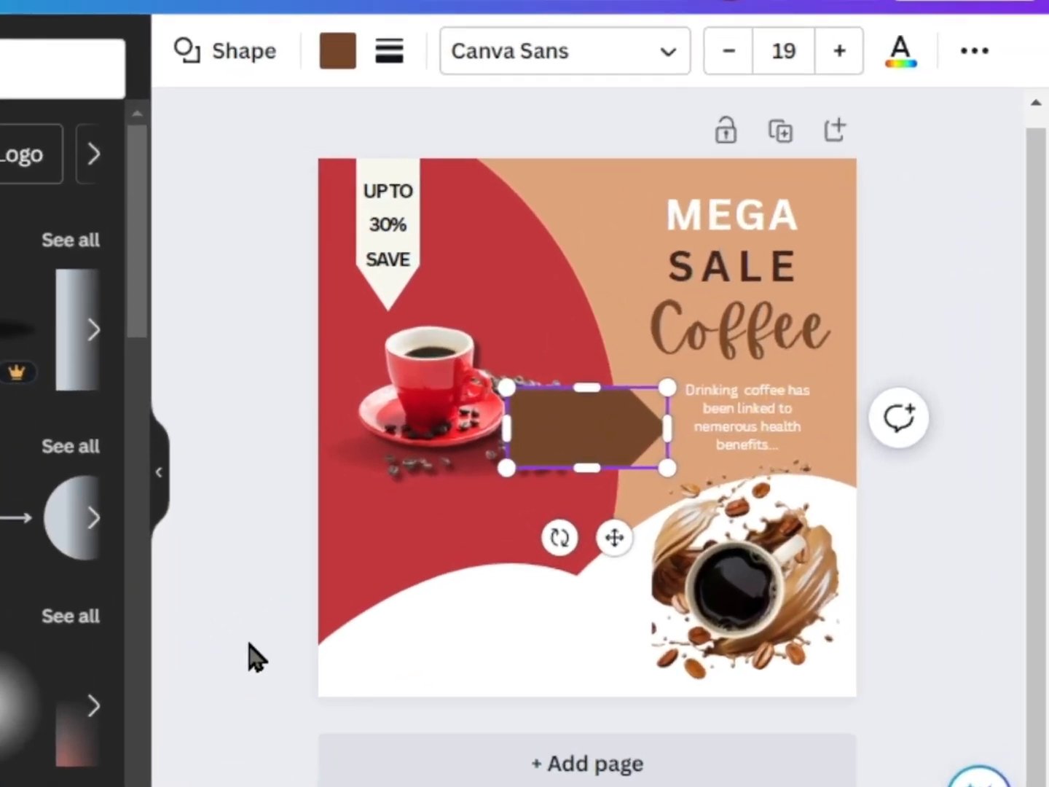
{"action": "left_click_drag", "start_coordinate": [643, 430], "coordinate": [512, 624]}
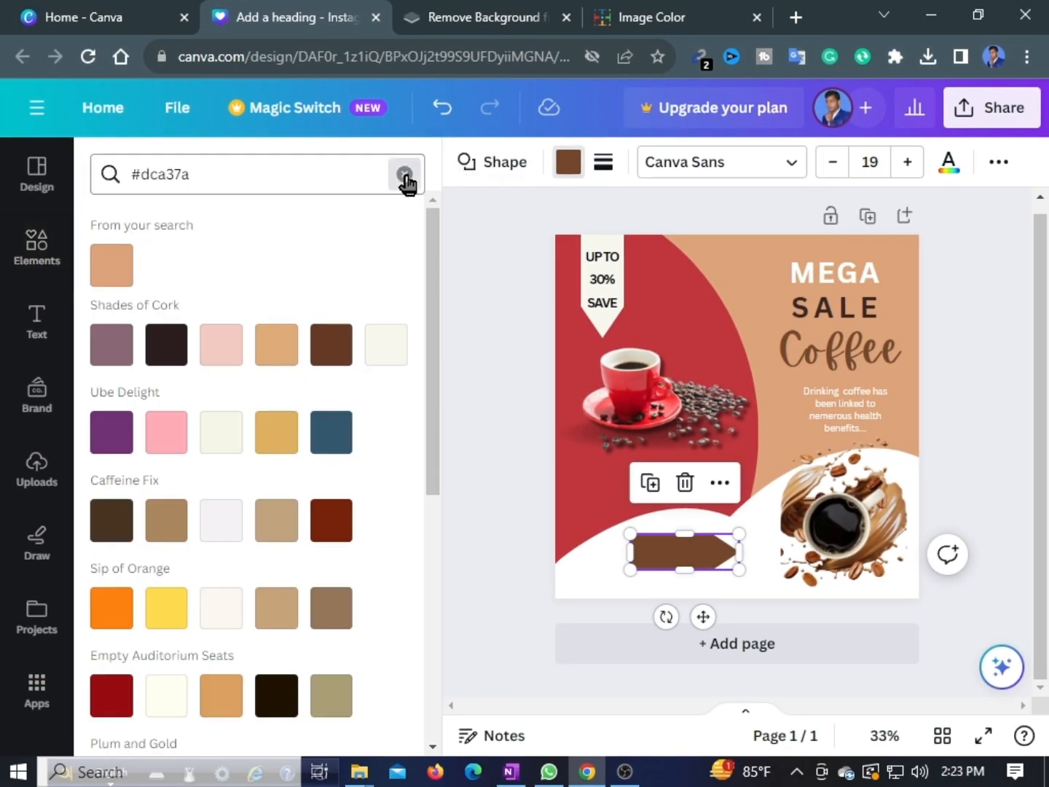
Step: Fill the pentagon arrow with the light brown photo color taken from the coffee splash image
{"action": "left_click", "coordinate": [403, 176]}
{"action": "scroll", "coordinate": [237, 623], "scroll_direction": "down", "scroll_amount": 3}
{"action": "left_click", "coordinate": [166, 485]}
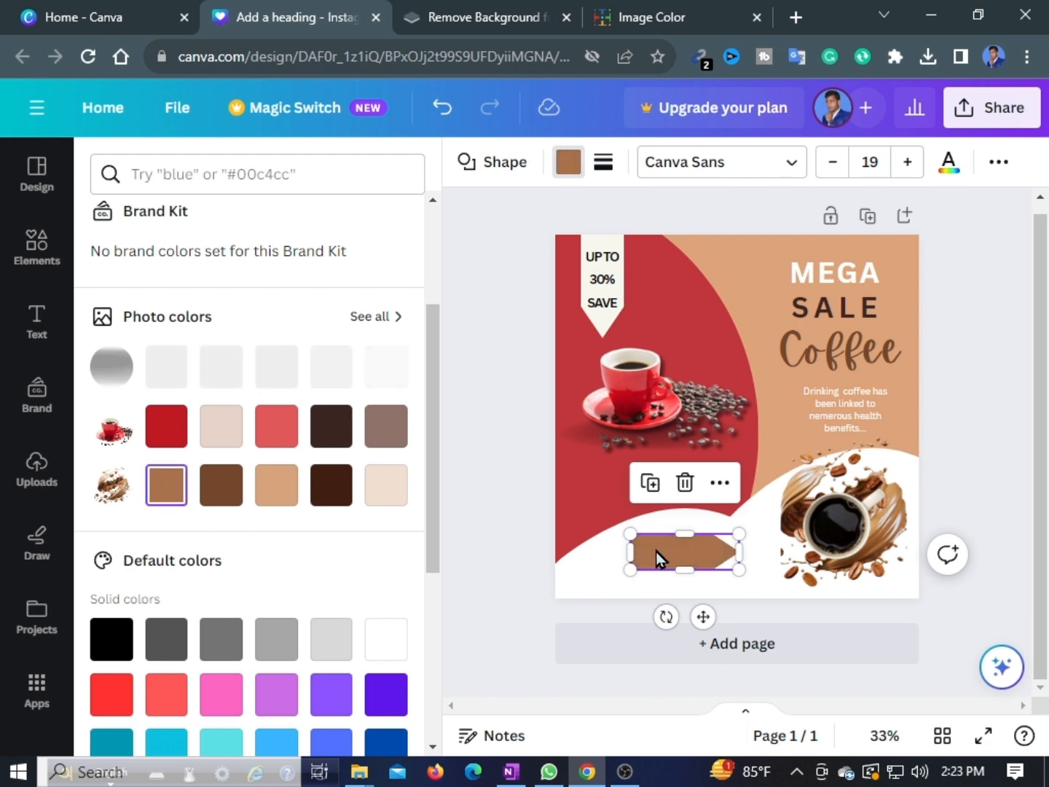
{"action": "left_click", "coordinate": [536, 545]}
{"action": "left_click", "coordinate": [511, 492]}
Step: Add a second pentagon arrow, place it over the light brown one and make it slightly shorter in height
{"action": "left_click", "coordinate": [152, 364]}
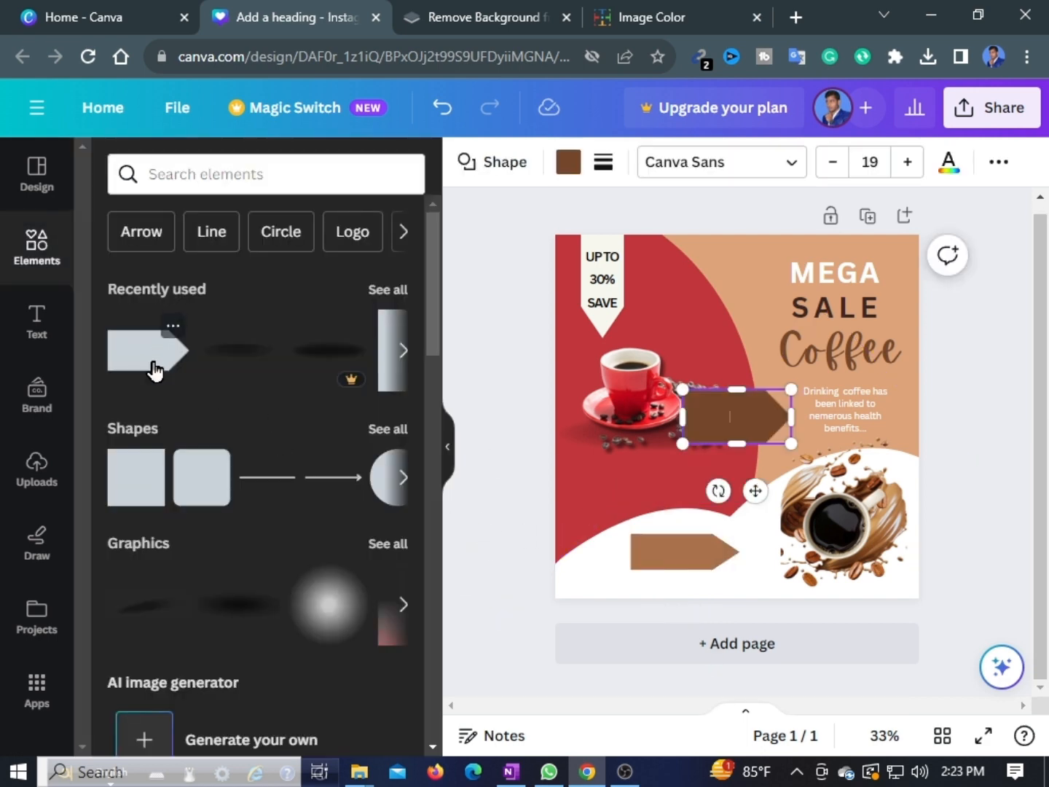
{"action": "left_click", "coordinate": [707, 474]}
{"action": "left_click", "coordinate": [725, 428]}
{"action": "left_click_drag", "start_coordinate": [726, 429], "coordinate": [684, 539]}
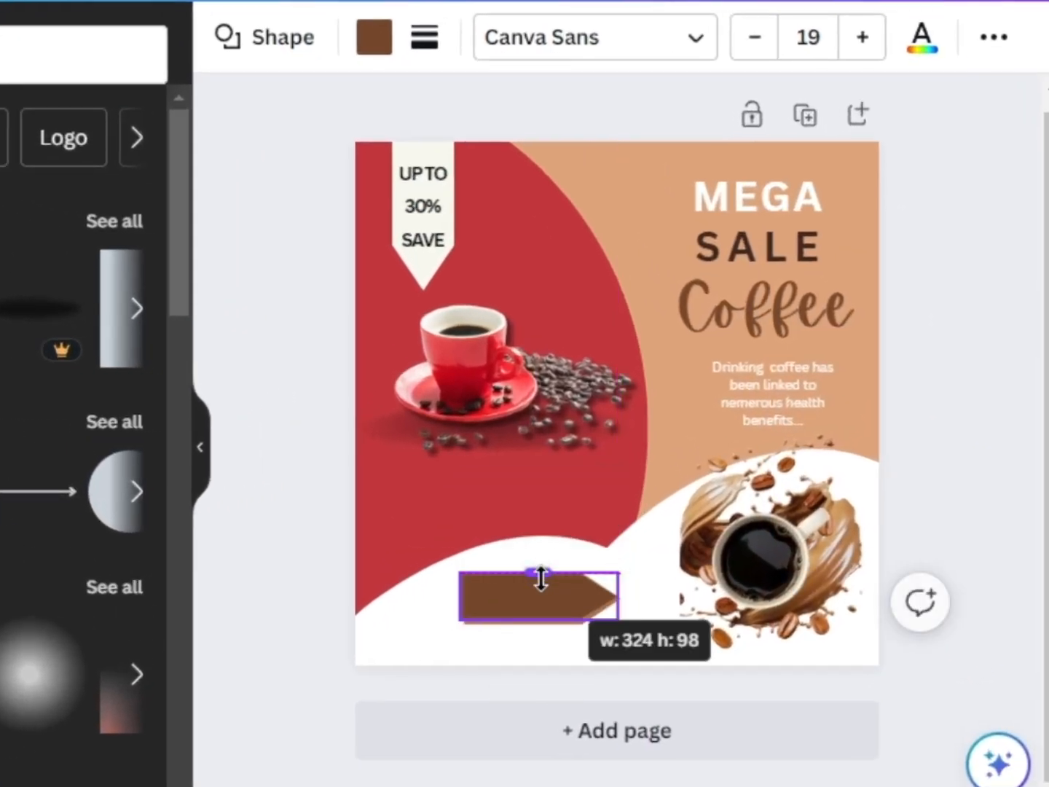
{"action": "left_click_drag", "start_coordinate": [542, 578], "coordinate": [545, 583]}
Step: Fill the front arrow with the dark brown document color and nudge it up to center it on the light brown arrow
{"action": "left_click", "coordinate": [374, 35]}
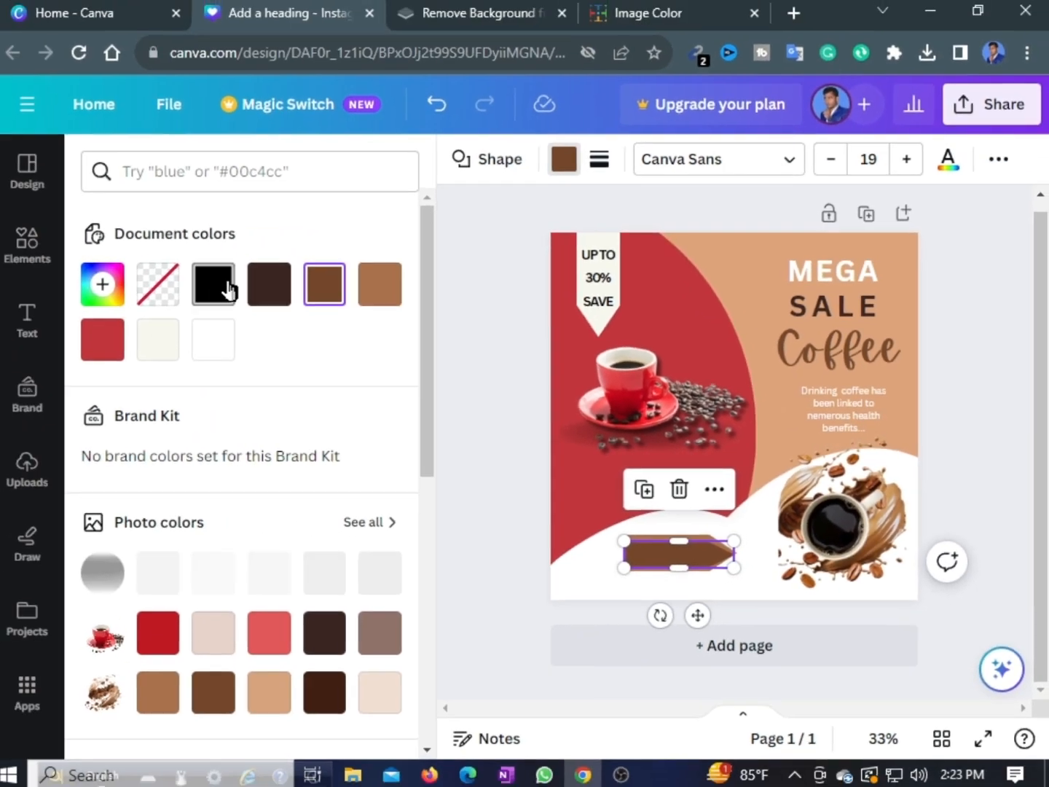
{"action": "left_click", "coordinate": [269, 285]}
{"action": "left_click", "coordinate": [536, 611]}
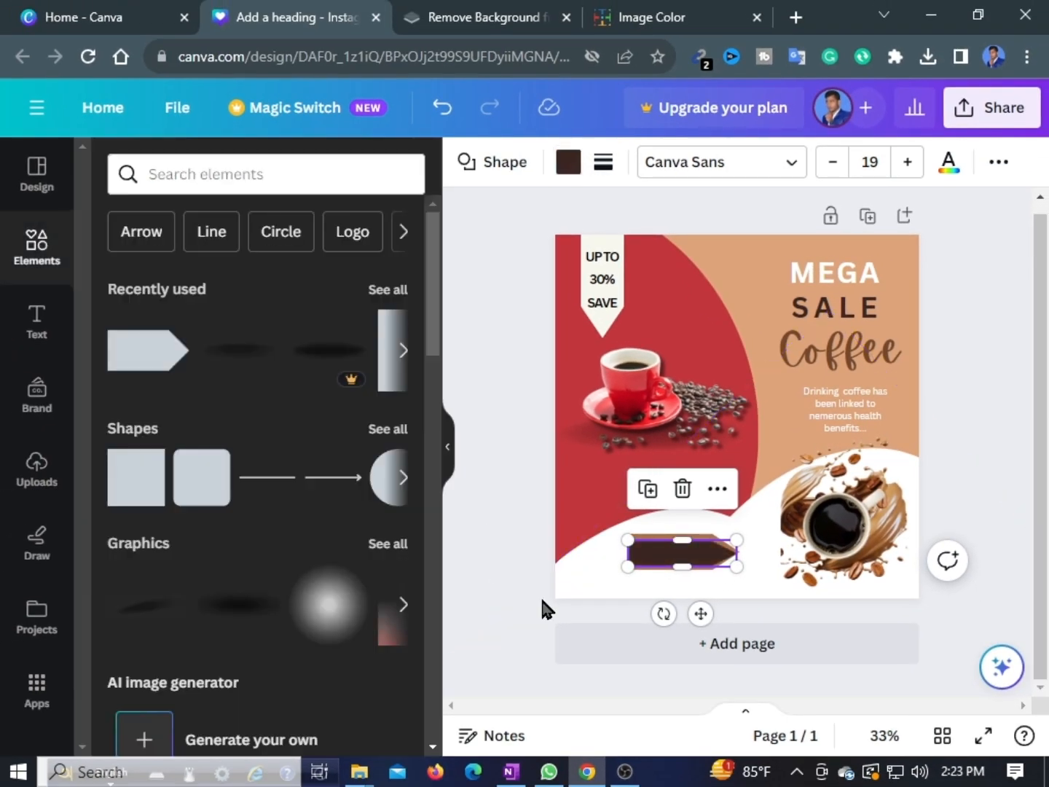
{"action": "left_click", "coordinate": [681, 554]}
{"action": "left_click_drag", "start_coordinate": [704, 611], "coordinate": [706, 609]}
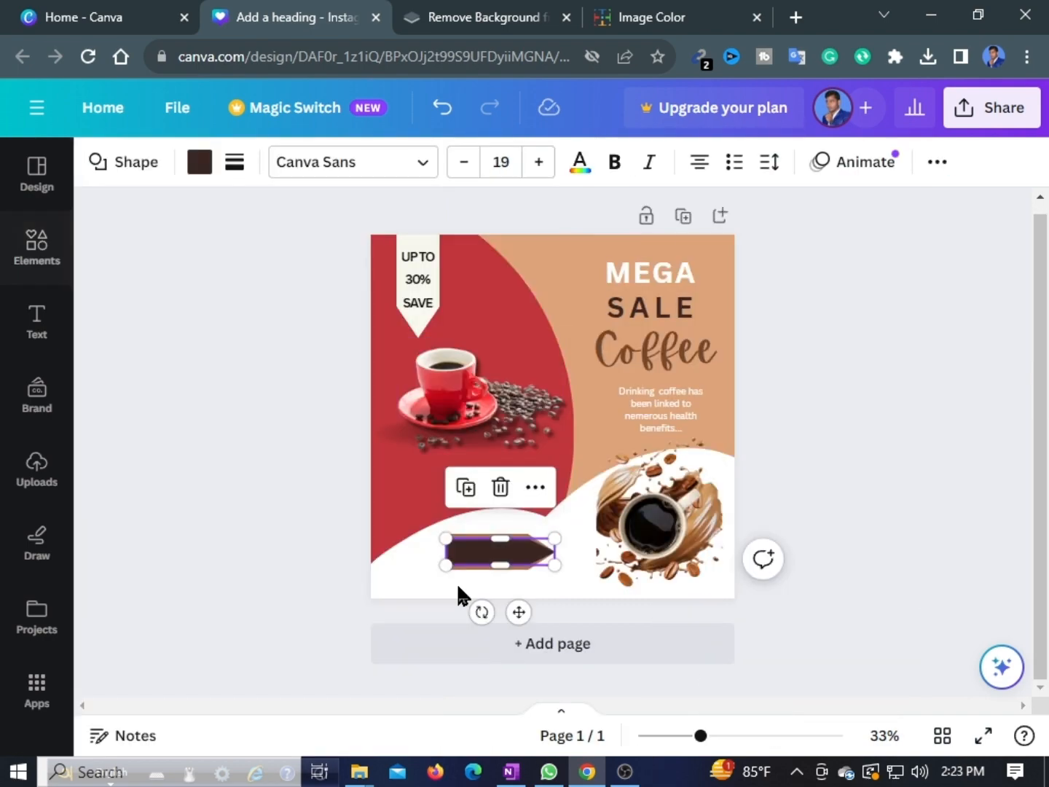
Step: Enlarge the view to 76% and line up the dark arrow's flat end with the light brown arrow behind it
{"action": "left_click_drag", "start_coordinate": [700, 735], "coordinate": [747, 739]}
{"action": "scroll", "coordinate": [328, 550], "scroll_direction": "up", "scroll_amount": 1}
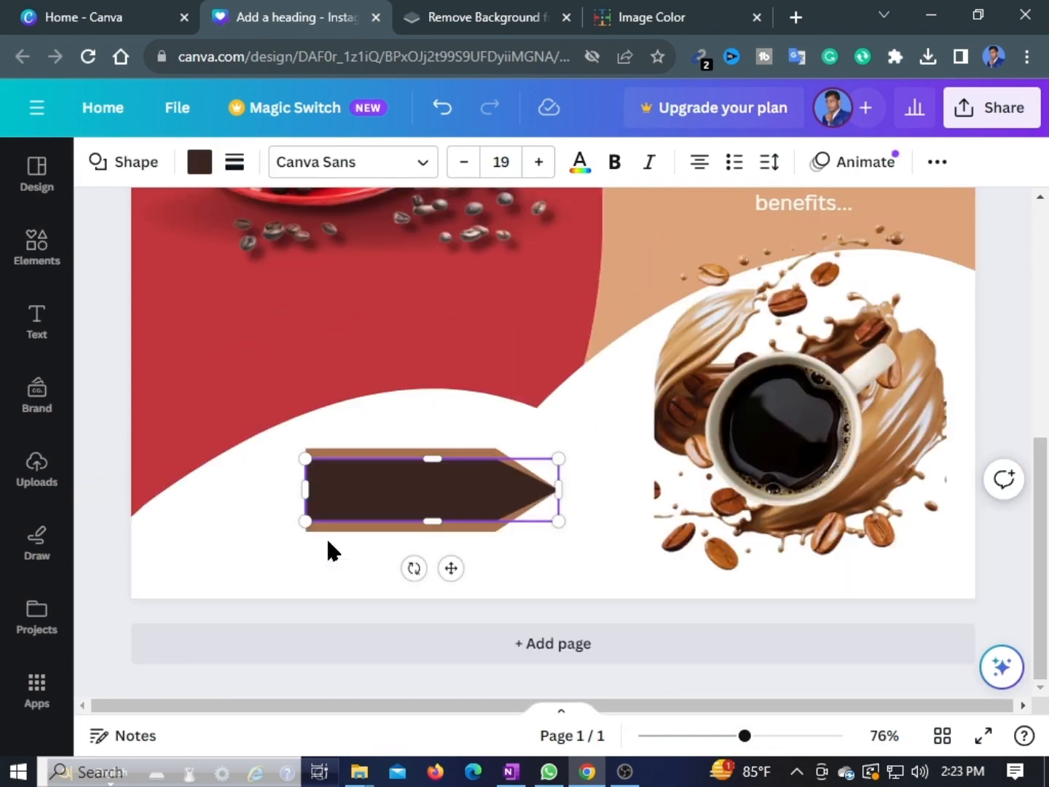
{"action": "left_click", "coordinate": [341, 612]}
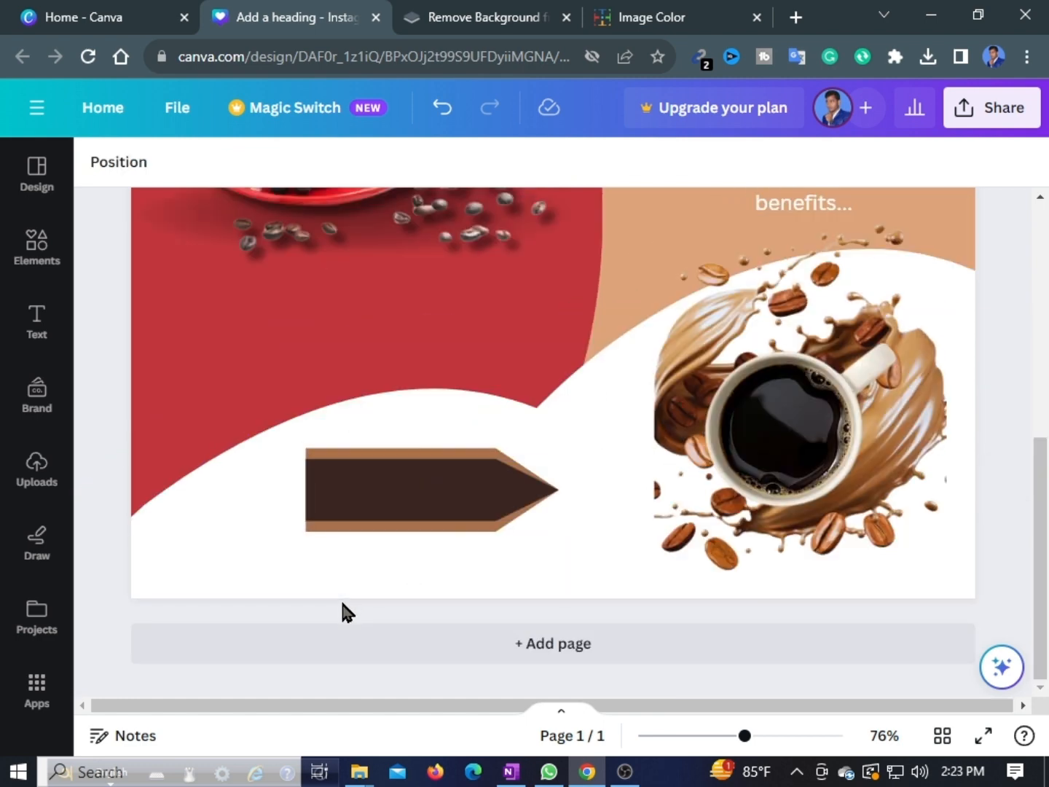
{"action": "left_click", "coordinate": [305, 485]}
{"action": "left_click_drag", "start_coordinate": [307, 485], "coordinate": [311, 486]}
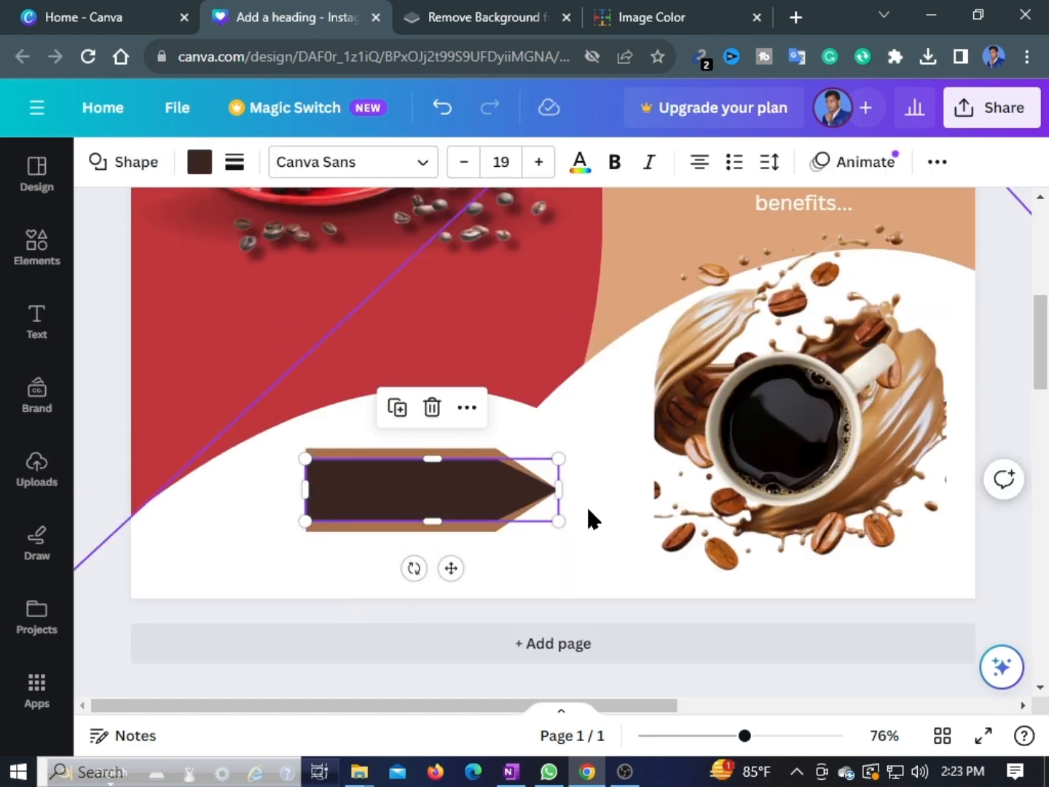
{"action": "left_click", "coordinate": [589, 522]}
Step: Try to move the two stacked arrows together and undo the shift
{"action": "left_click", "coordinate": [422, 488]}
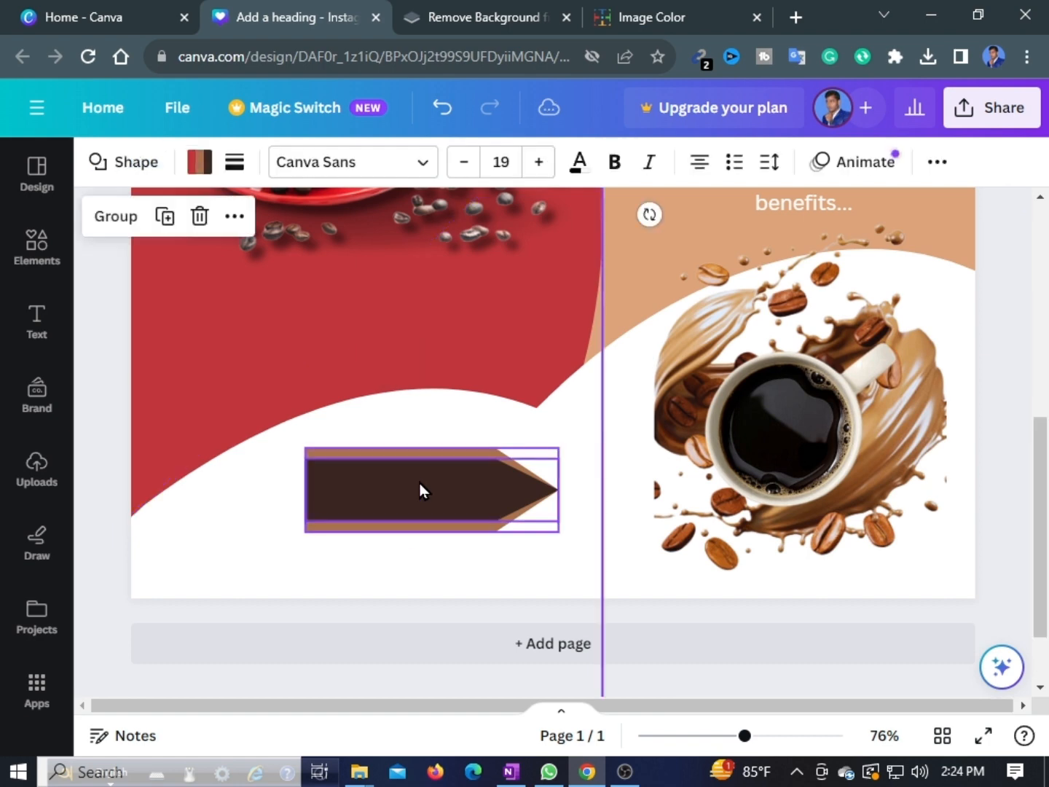
{"action": "right_click", "coordinate": [422, 487]}
{"action": "left_click", "coordinate": [387, 490]}
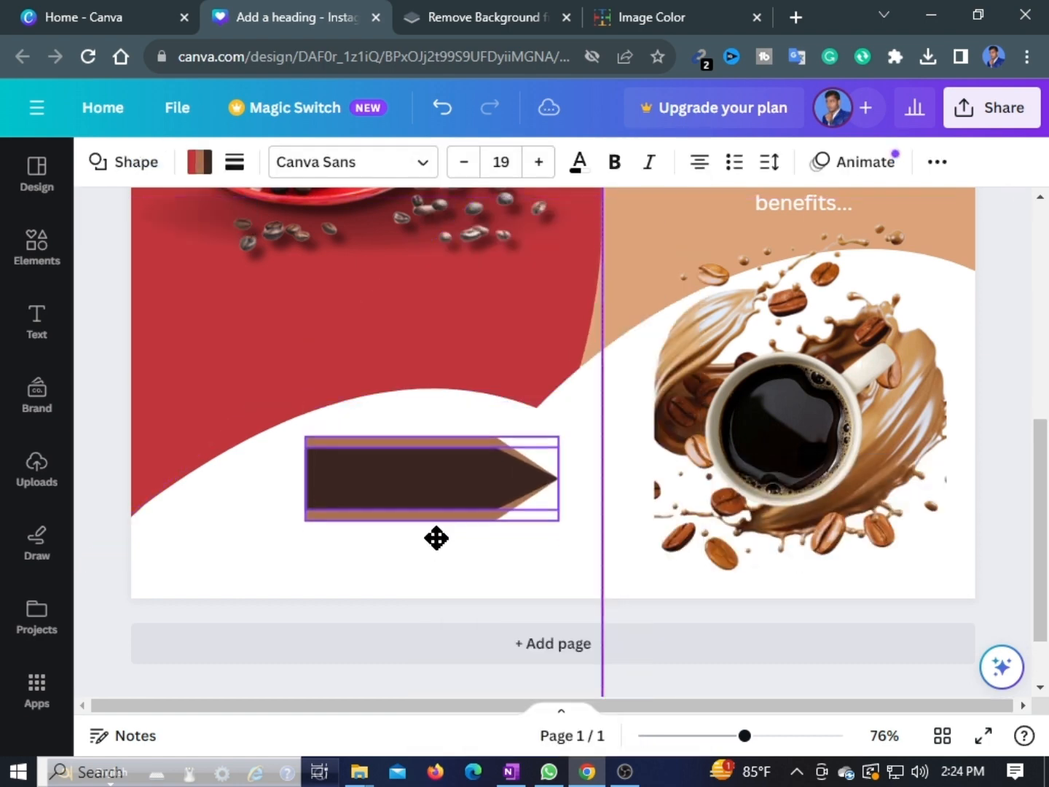
{"action": "left_click", "coordinate": [443, 117]}
{"action": "left_click", "coordinate": [489, 111]}
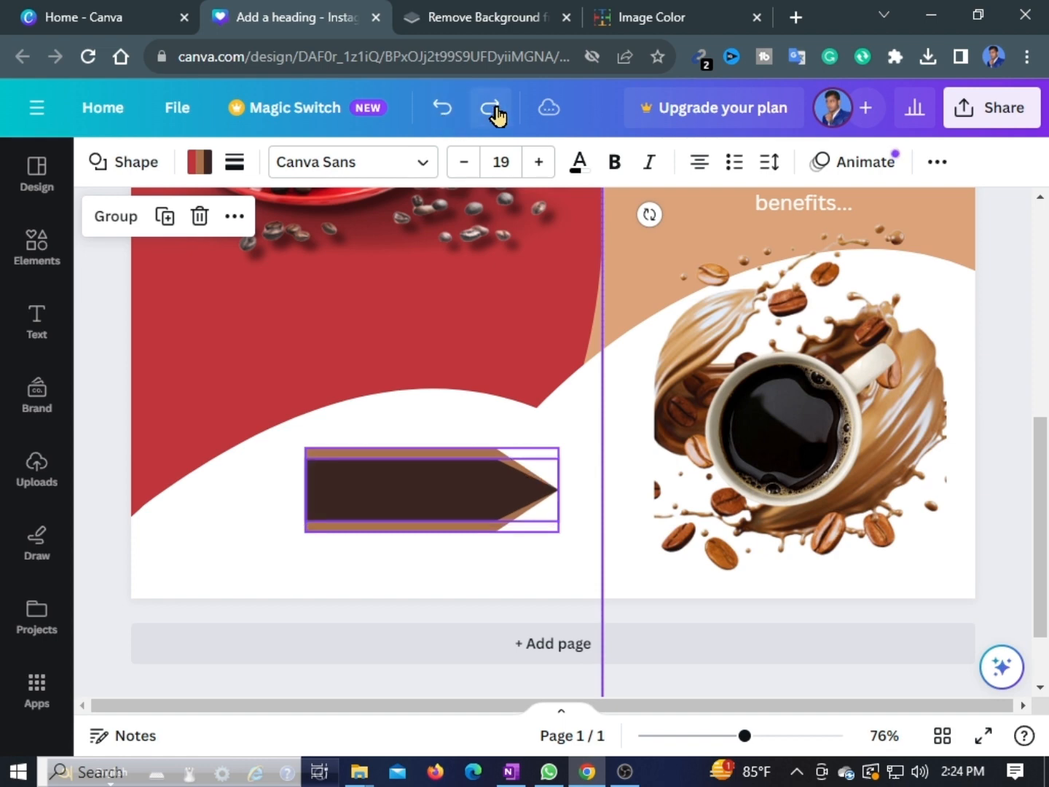
Step: Reduce the view to 36% and lock the large red background shape in place
{"action": "left_click", "coordinate": [408, 568]}
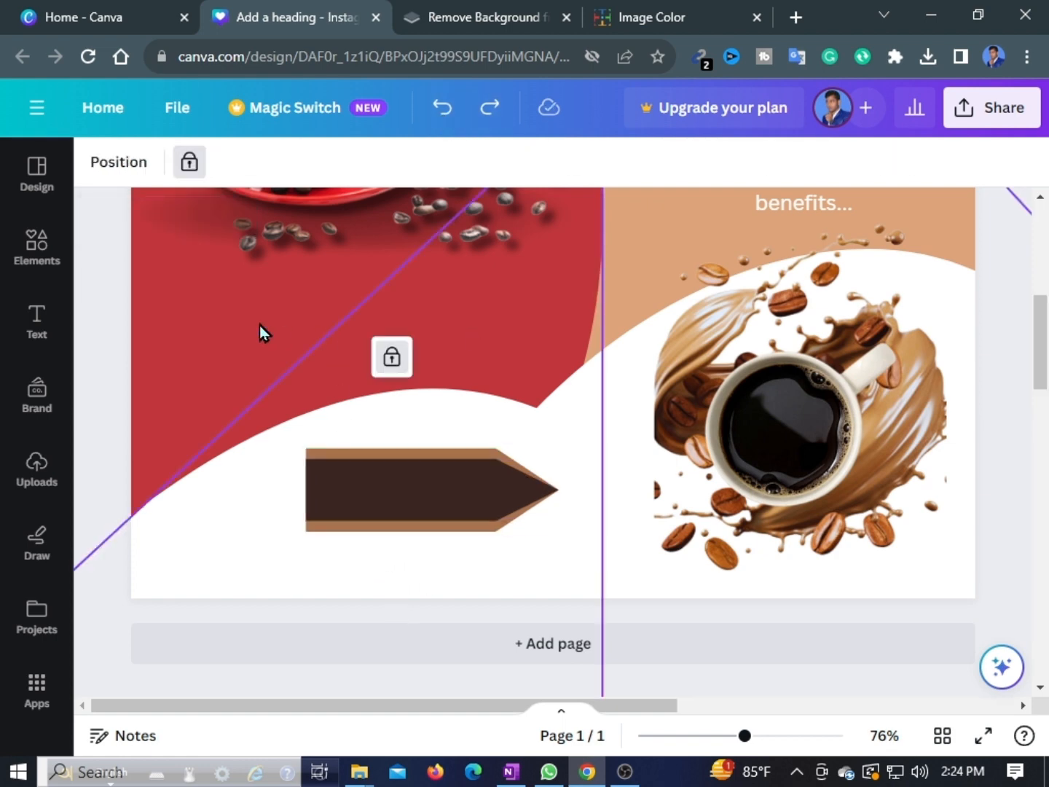
{"action": "left_click", "coordinate": [700, 737]}
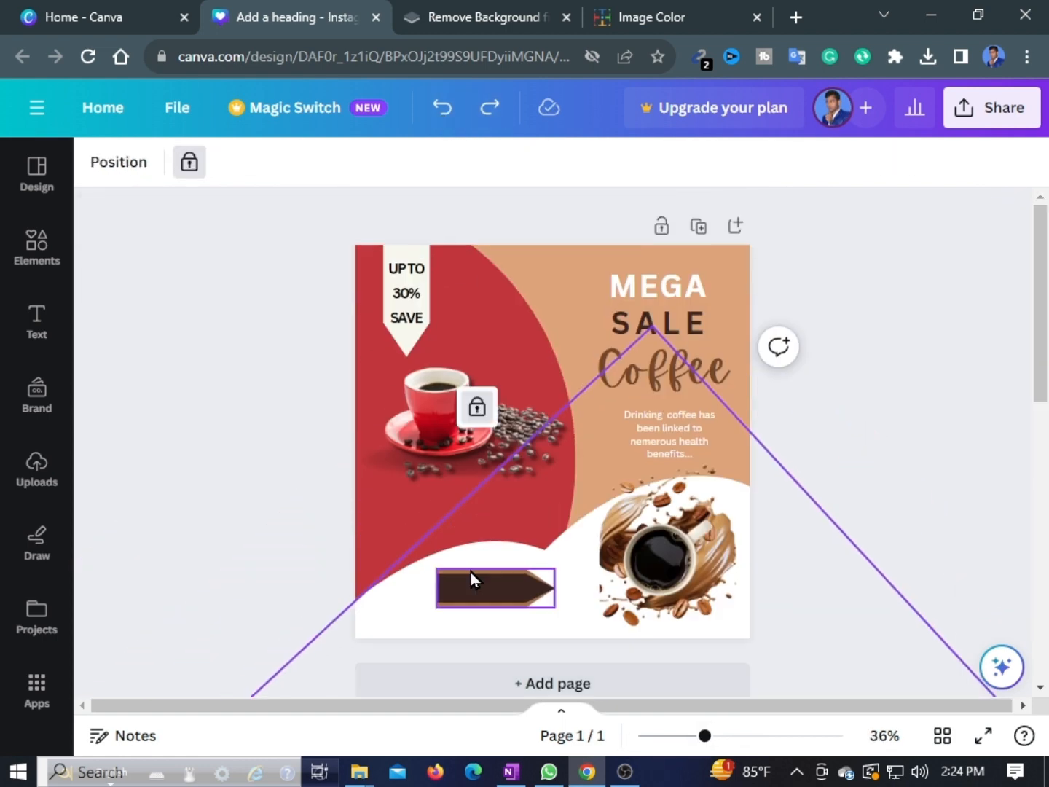
{"action": "left_click", "coordinate": [369, 518]}
{"action": "right_click", "coordinate": [357, 255]}
{"action": "left_click", "coordinate": [437, 676]}
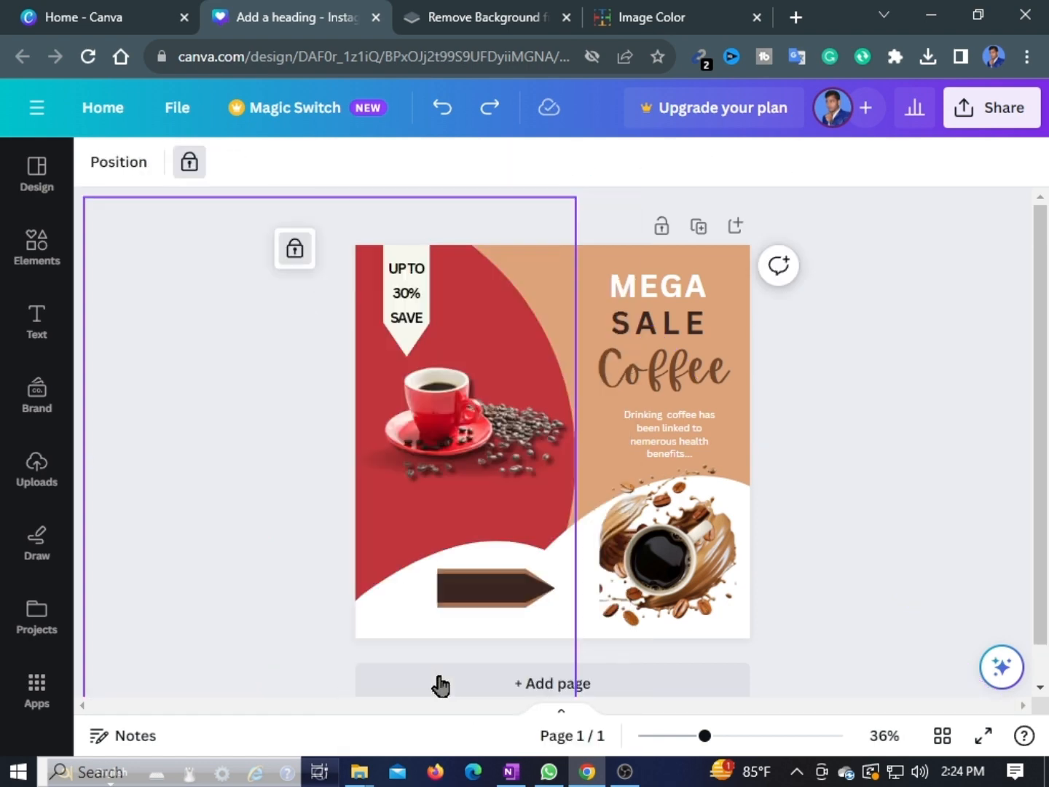
Step: Select the dark and light brown arrows together and group them
{"action": "scroll", "coordinate": [445, 577], "scroll_direction": "down", "scroll_amount": 1}
{"action": "left_click_drag", "start_coordinate": [469, 555], "coordinate": [472, 562]}
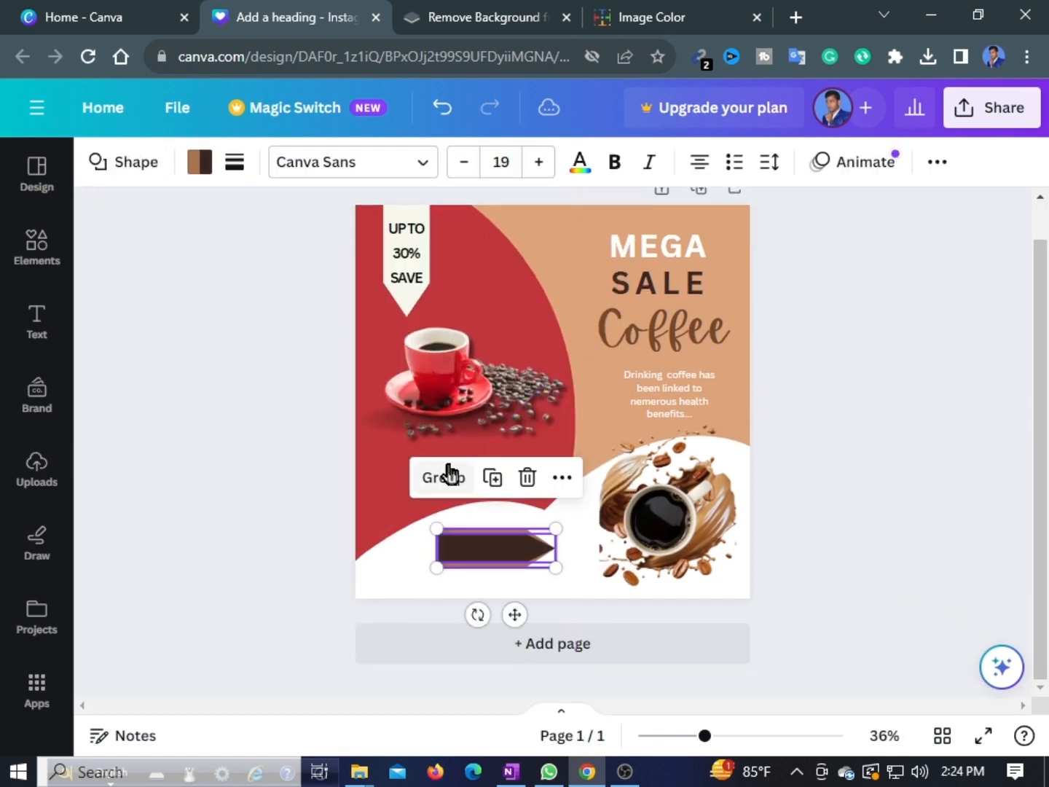
{"action": "left_click", "coordinate": [445, 475]}
{"action": "left_click", "coordinate": [890, 588]}
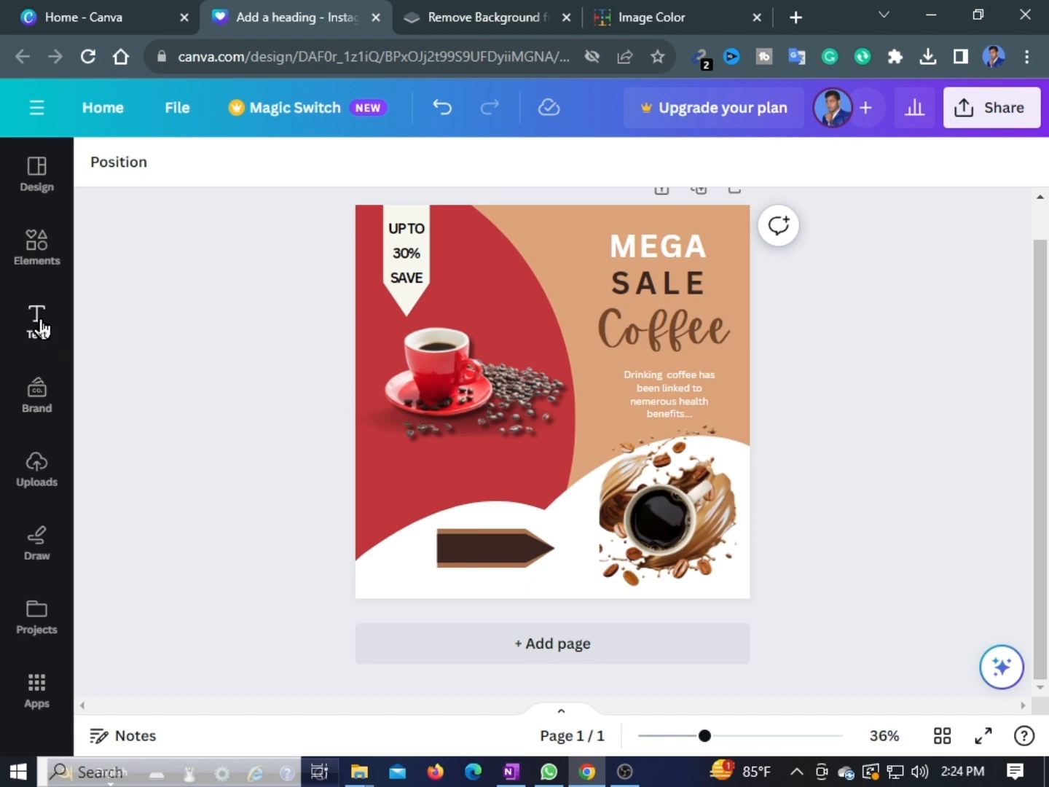
{"action": "left_click", "coordinate": [40, 326]}
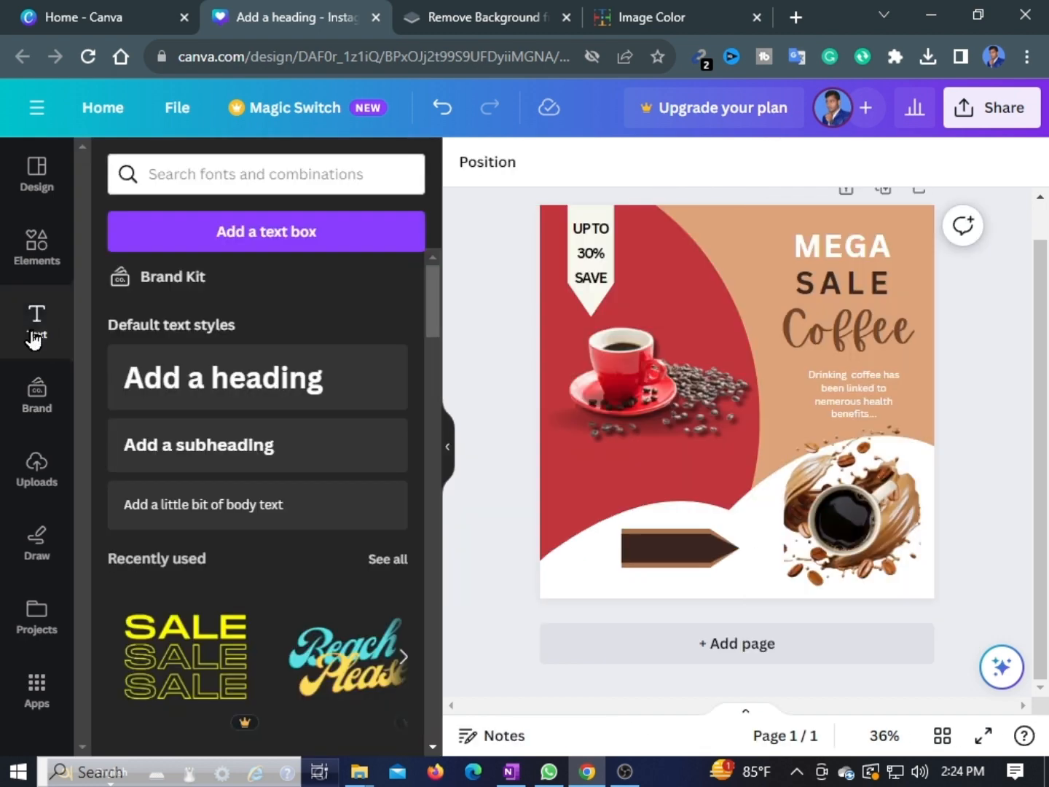
{"action": "left_click", "coordinate": [318, 379]}
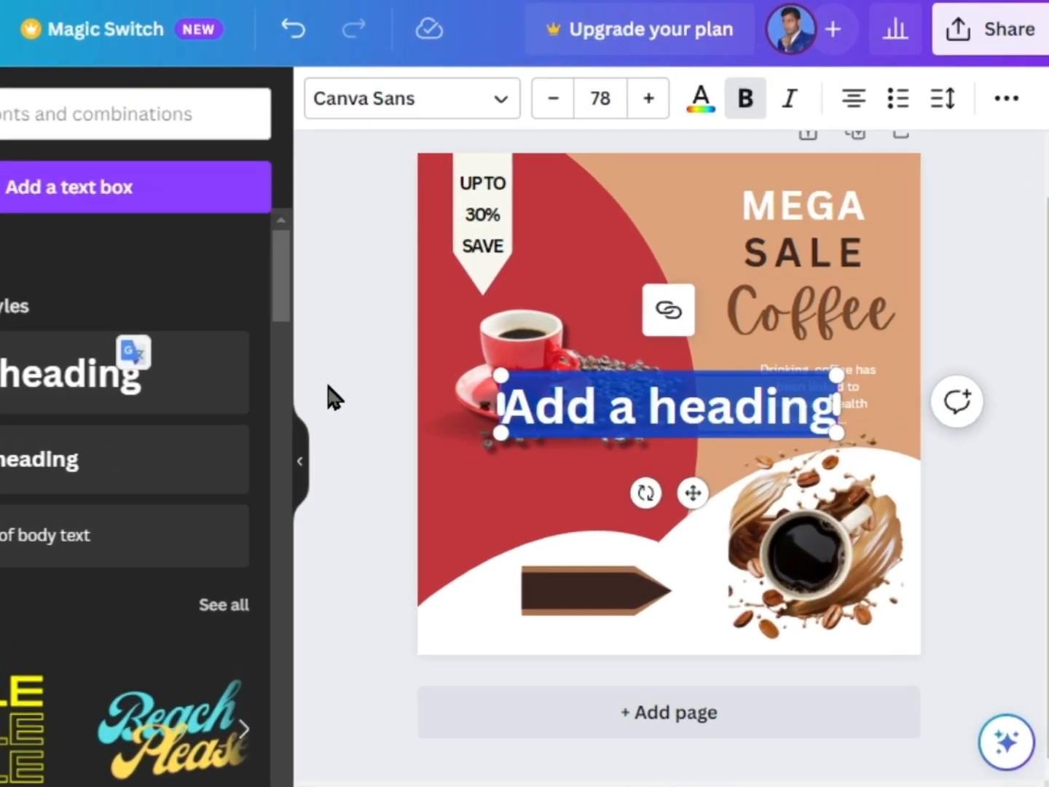
{"action": "type", "text": "sHOP NOW"}
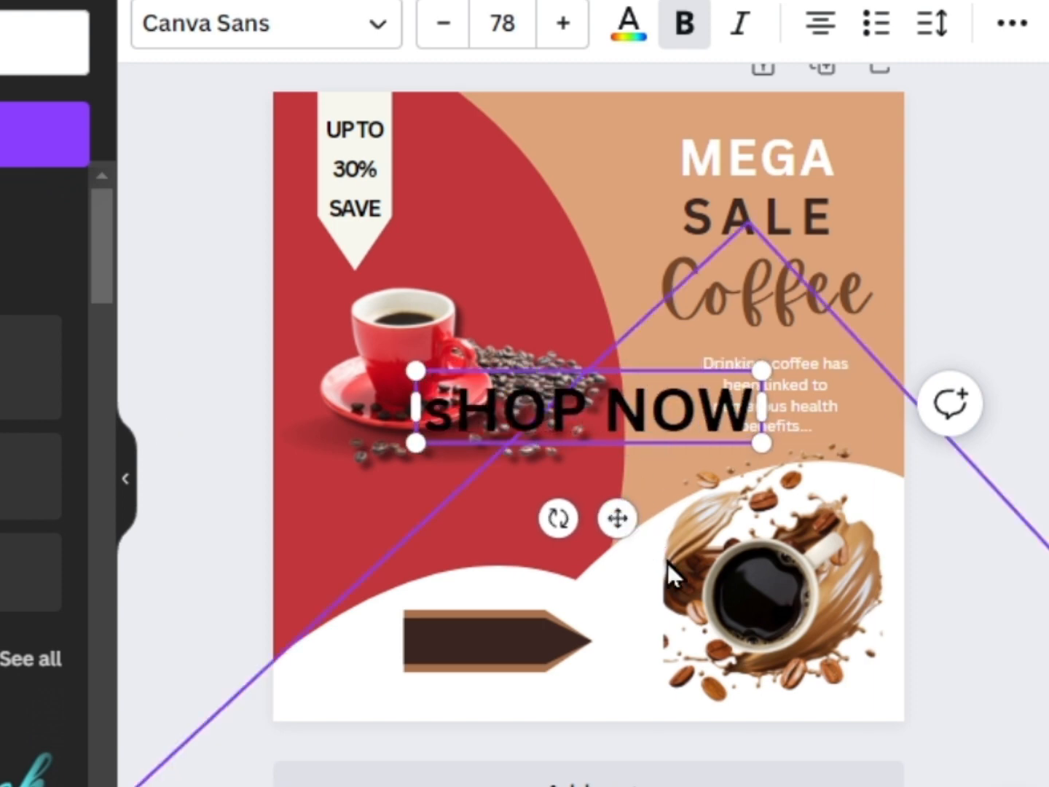
{"action": "left_click", "coordinate": [626, 535]}
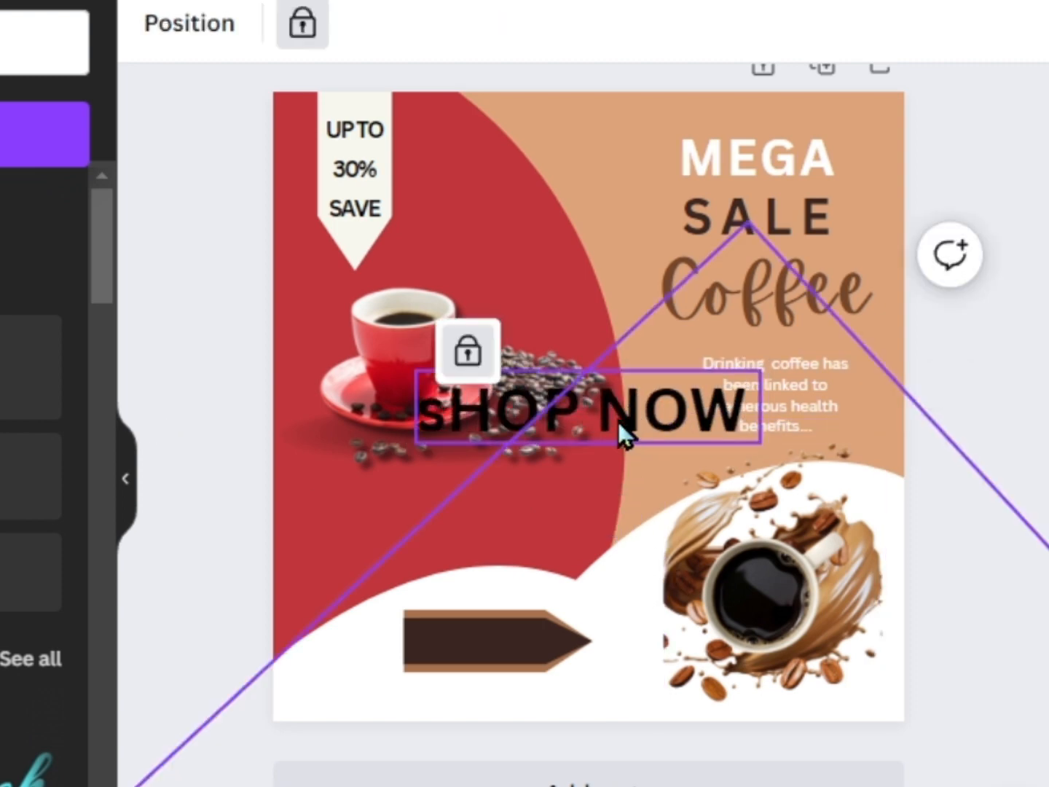
{"action": "left_click", "coordinate": [672, 416]}
{"action": "key", "text": "Delete"}
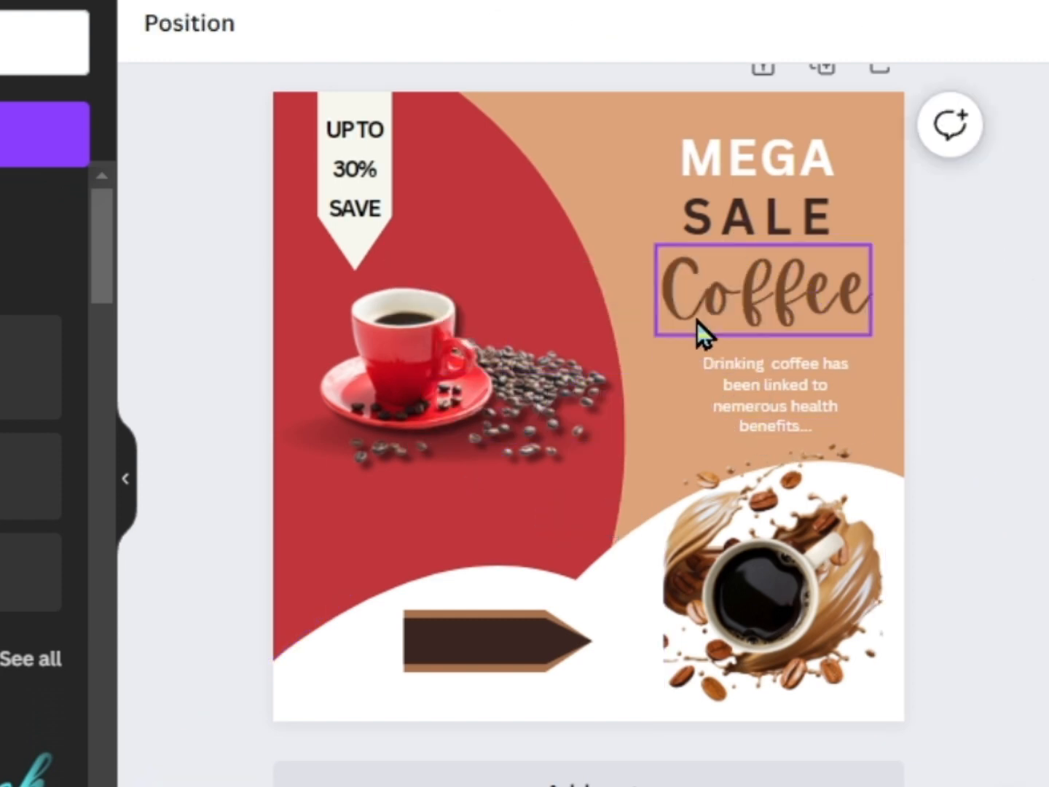
Step: Add a heading reading SHOP NOW and move it down over the brown arrow group
{"action": "left_click", "coordinate": [29, 363]}
{"action": "type", "text": "SHOP NOW"}
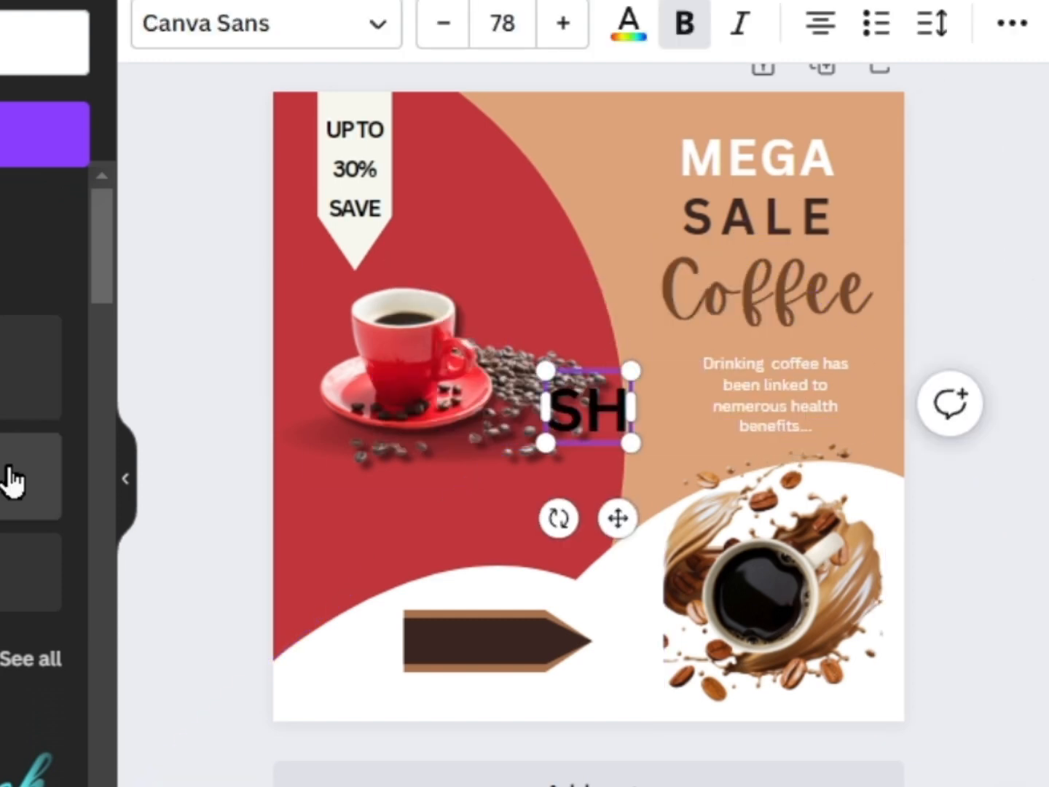
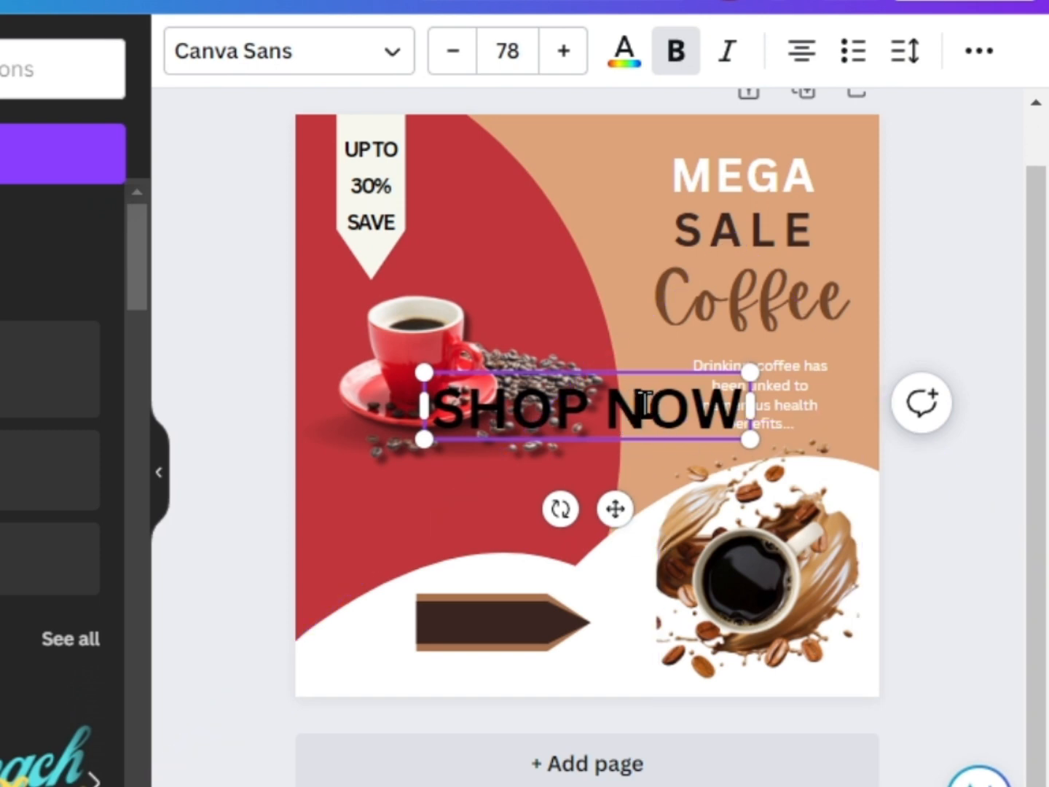
{"action": "left_click_drag", "start_coordinate": [616, 509], "coordinate": [588, 740]}
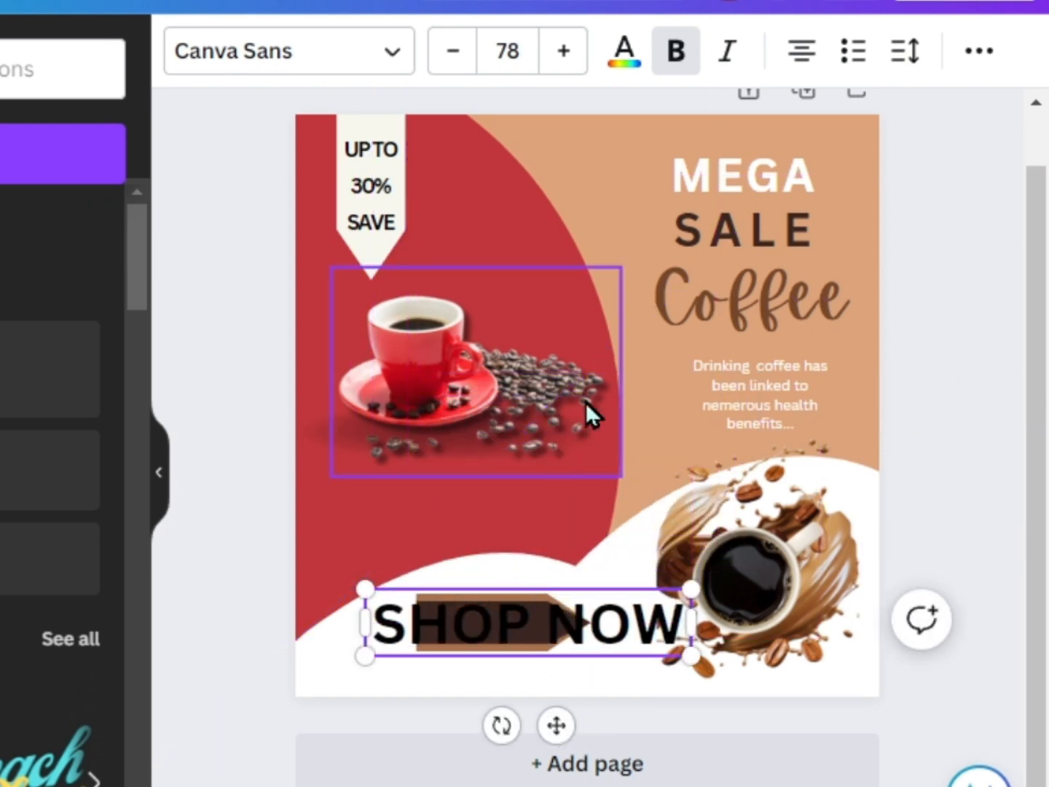
Step: Set the SHOP NOW heading's font size to 28 and position it inside the dark brown arrow
{"action": "left_click", "coordinate": [586, 638]}
{"action": "left_click", "coordinate": [453, 51]}
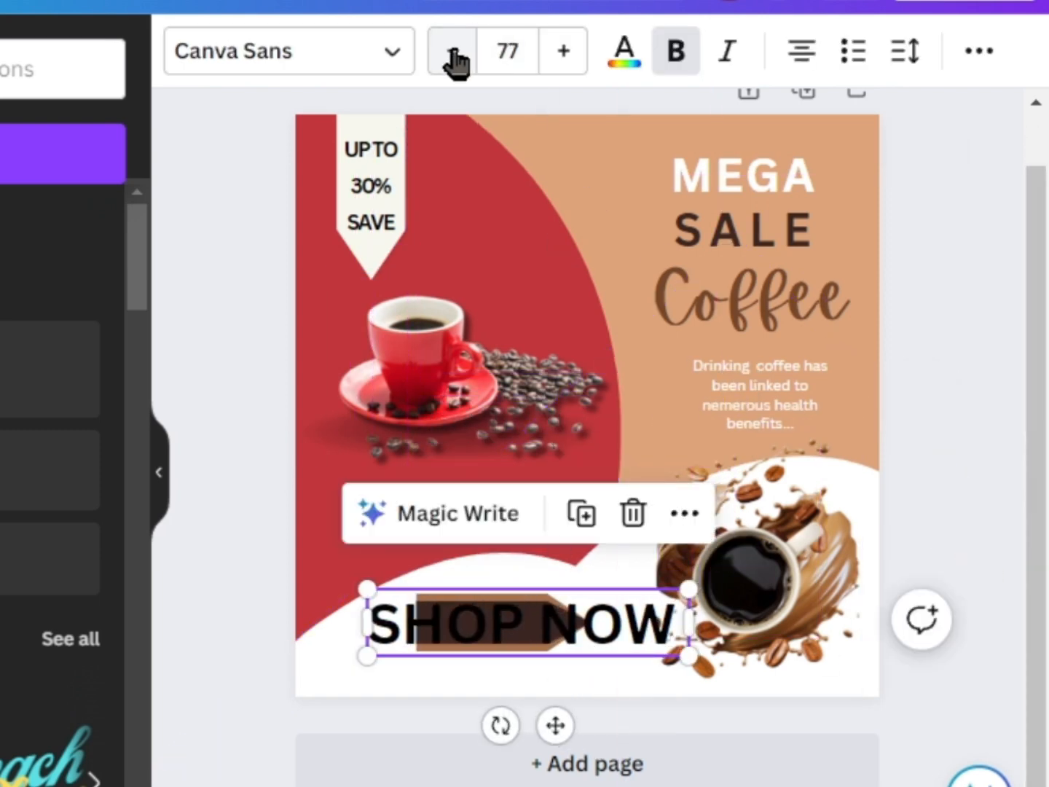
{"action": "left_click", "coordinate": [507, 51]}
{"action": "left_click", "coordinate": [526, 677]}
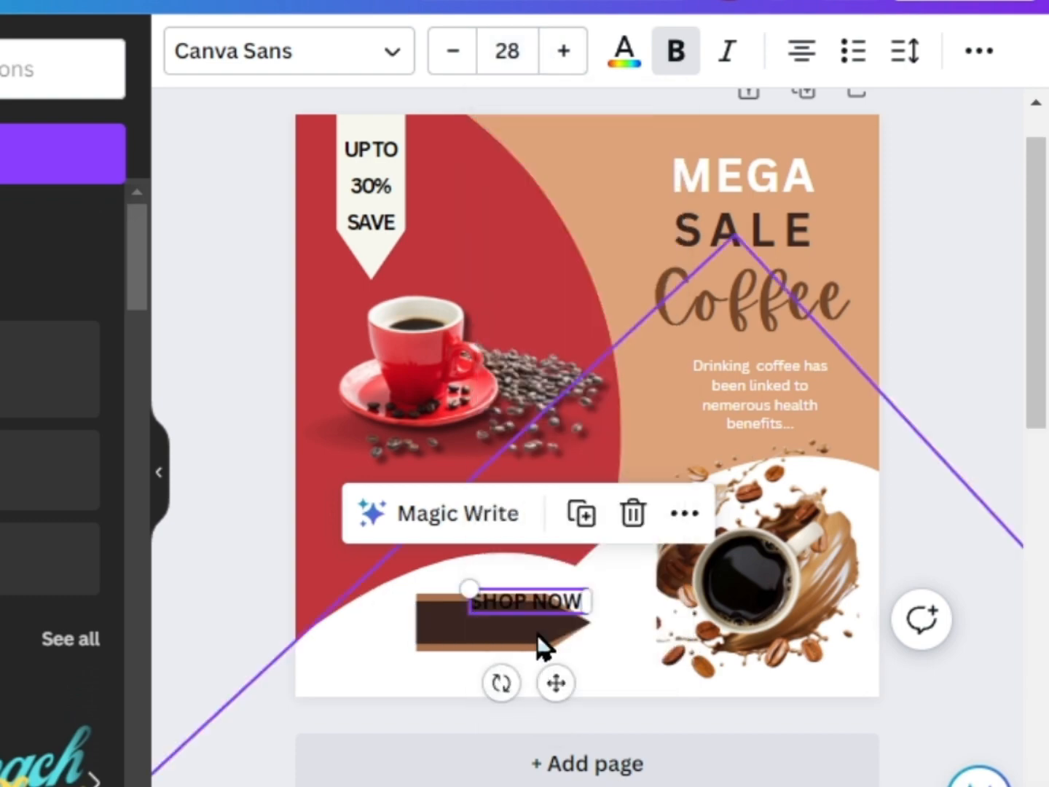
{"action": "left_click_drag", "start_coordinate": [536, 603], "coordinate": [497, 623]}
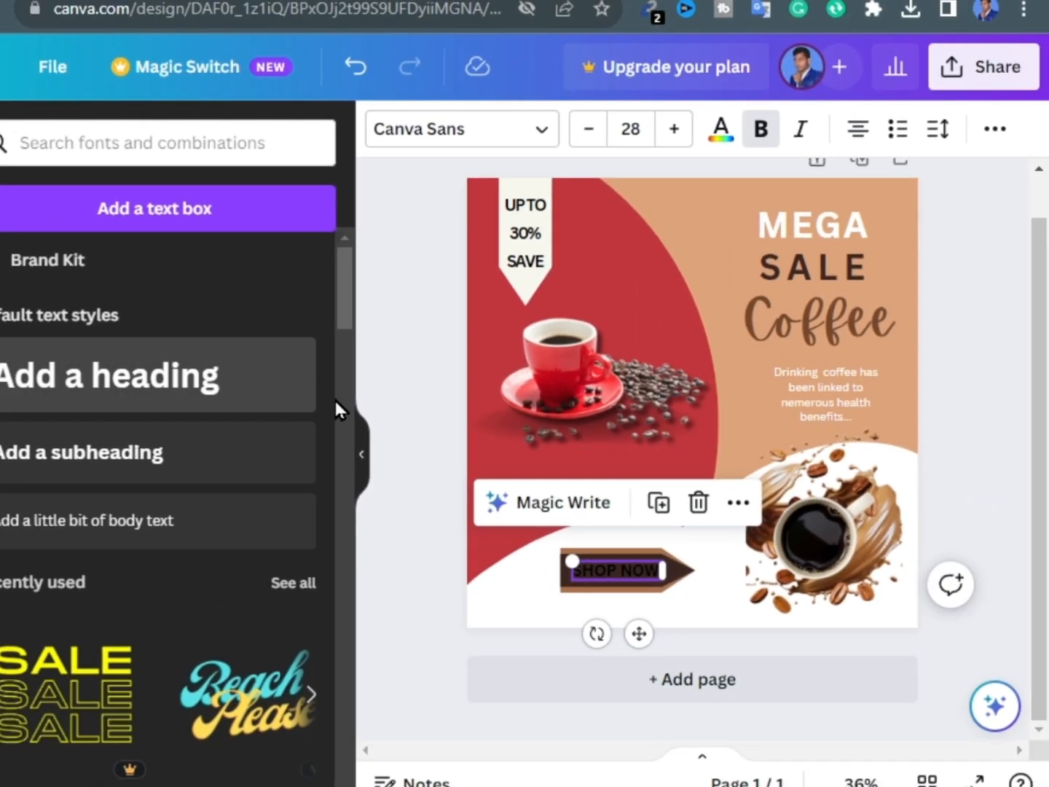
Step: Enlarge the view to 98% and scale the SHOP NOW text up to size 30.1 within the arrow
{"action": "left_click", "coordinate": [363, 454]}
{"action": "left_click", "coordinate": [757, 736]}
{"action": "scroll", "coordinate": [430, 390], "scroll_direction": "down", "scroll_amount": 5}
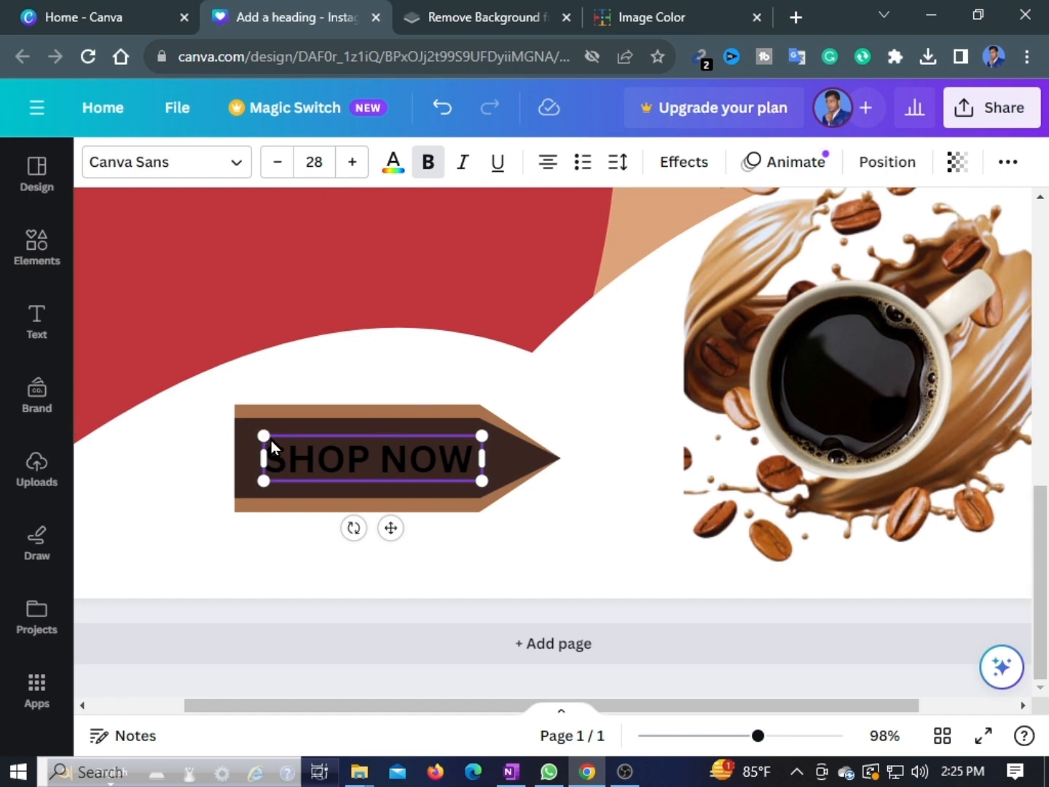
{"action": "left_click_drag", "start_coordinate": [261, 434], "coordinate": [249, 431]}
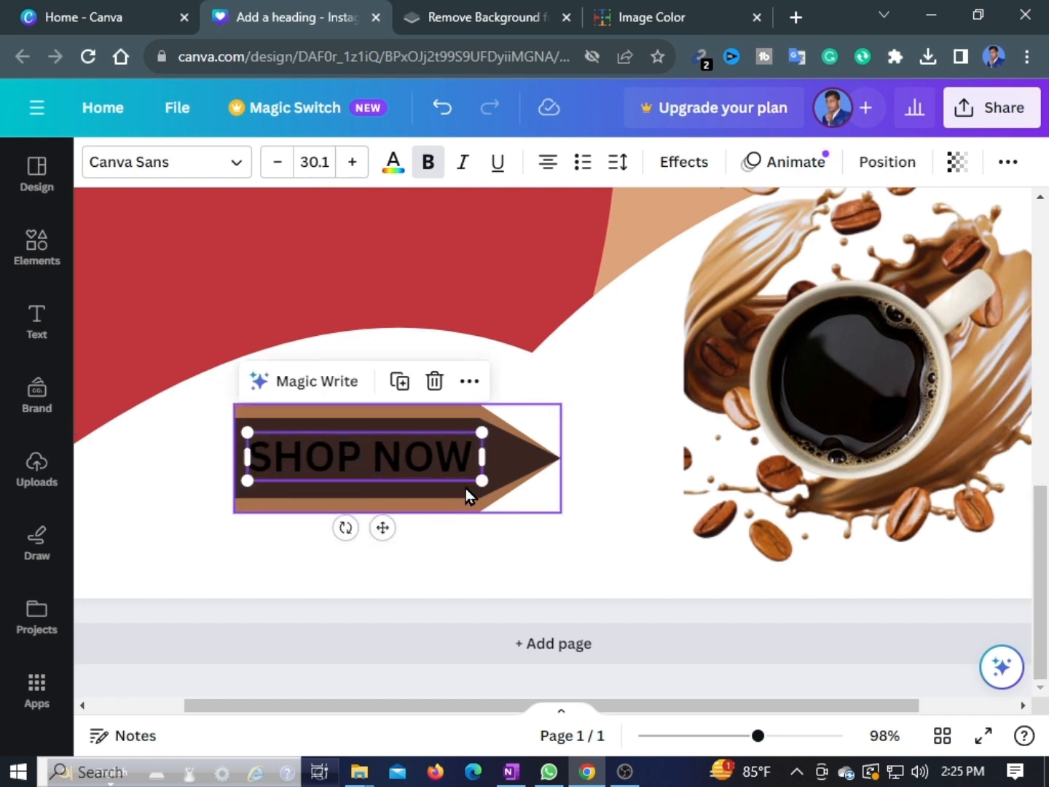
Step: Scale the SHOP NOW text up to size 30.9 and reposition it within the dark brown arrow
{"action": "left_click_drag", "start_coordinate": [480, 482], "coordinate": [484, 483]}
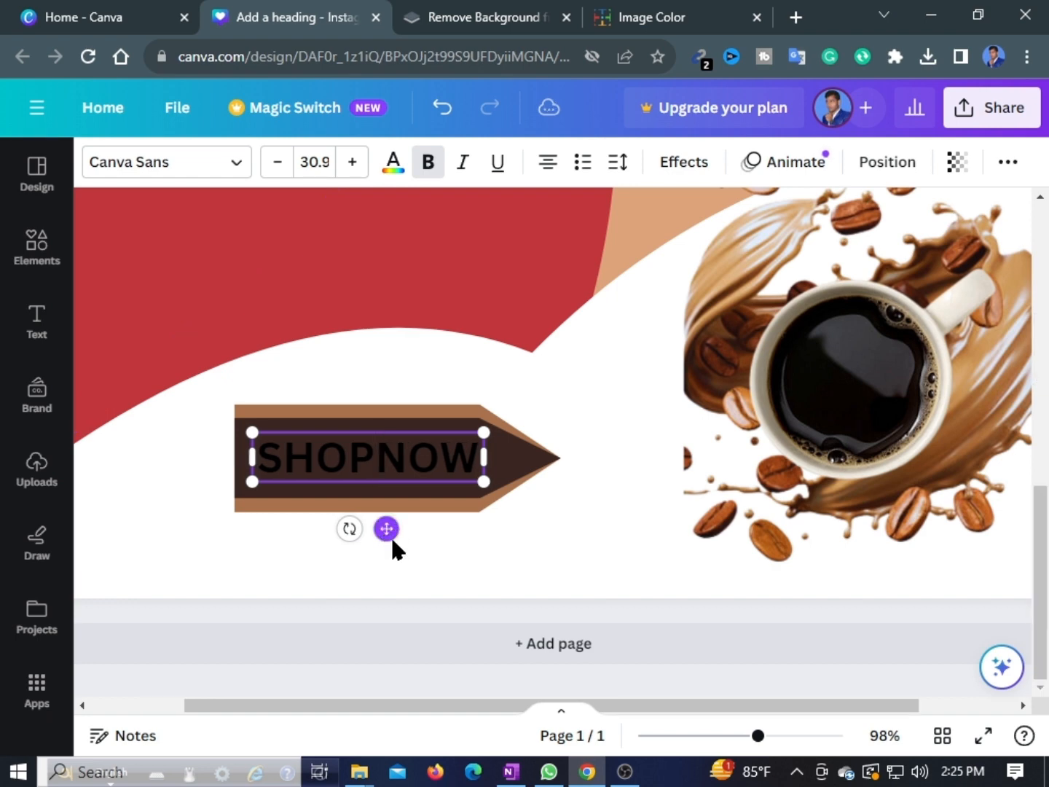
{"action": "left_click", "coordinate": [548, 532]}
{"action": "left_click", "coordinate": [400, 468]}
{"action": "left_click_drag", "start_coordinate": [388, 525], "coordinate": [391, 530]}
{"action": "left_click", "coordinate": [548, 532]}
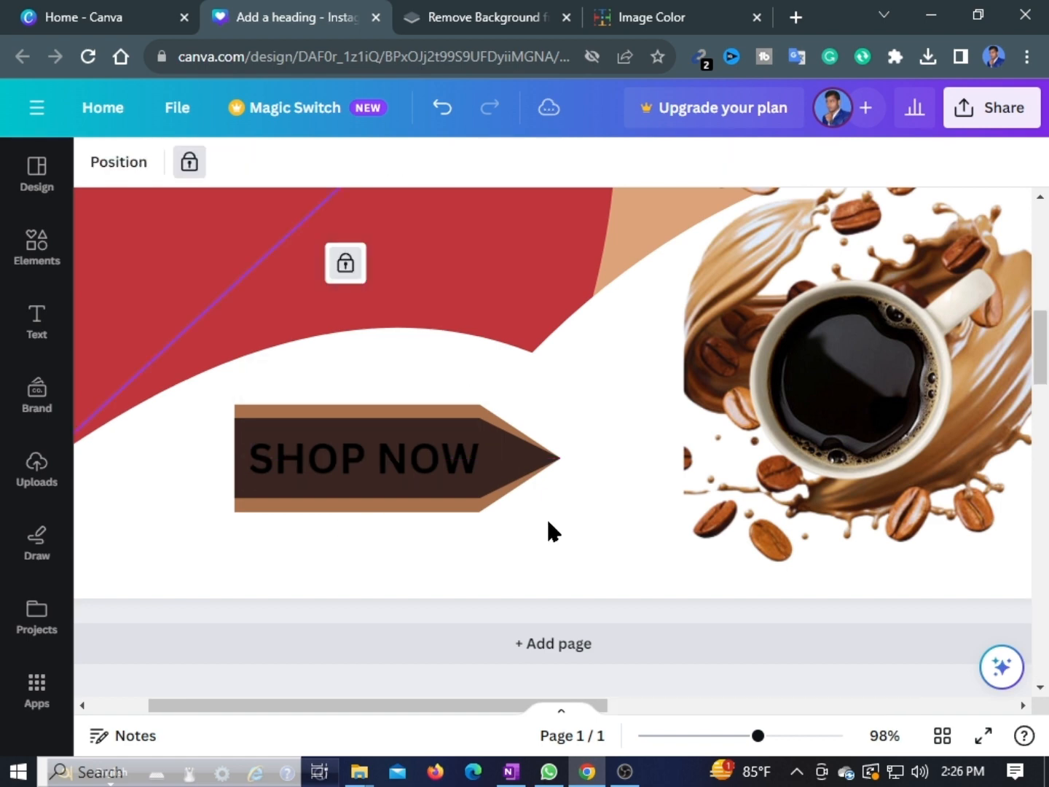
Step: Change the SHOP NOW text color to white
{"action": "left_click", "coordinate": [438, 465]}
{"action": "left_click", "coordinate": [393, 162]}
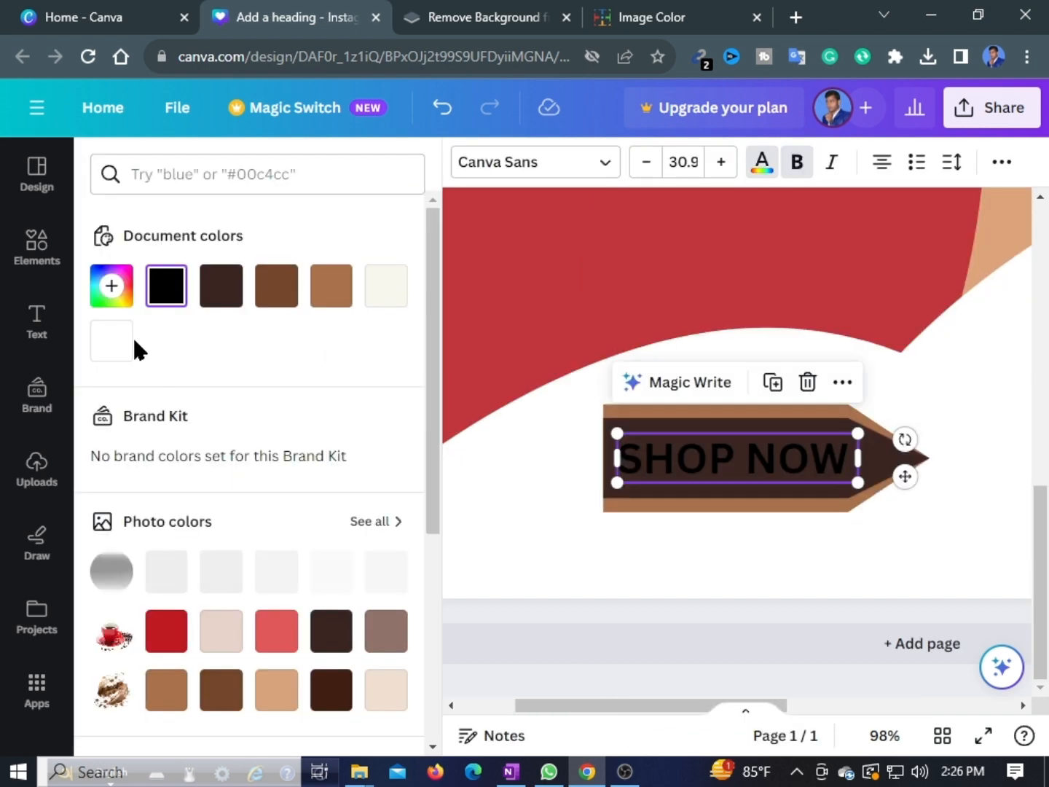
{"action": "left_click", "coordinate": [104, 346]}
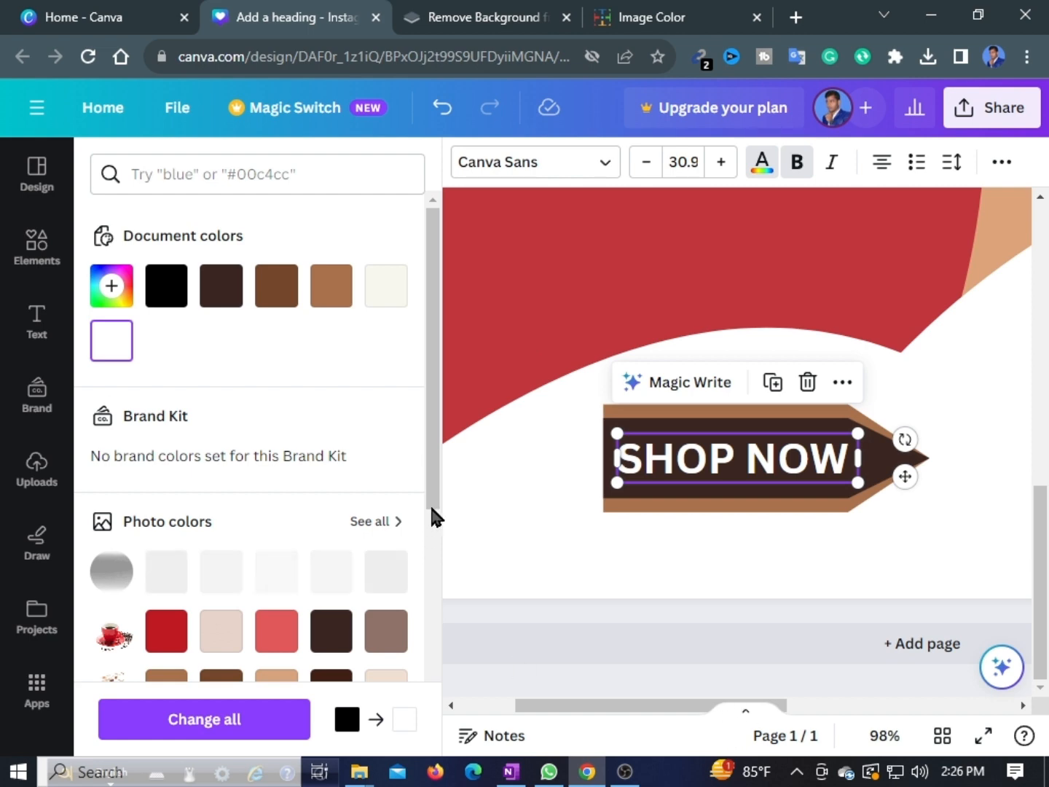
{"action": "left_click", "coordinate": [639, 612]}
{"action": "left_click_drag", "start_coordinate": [758, 736], "coordinate": [718, 736]}
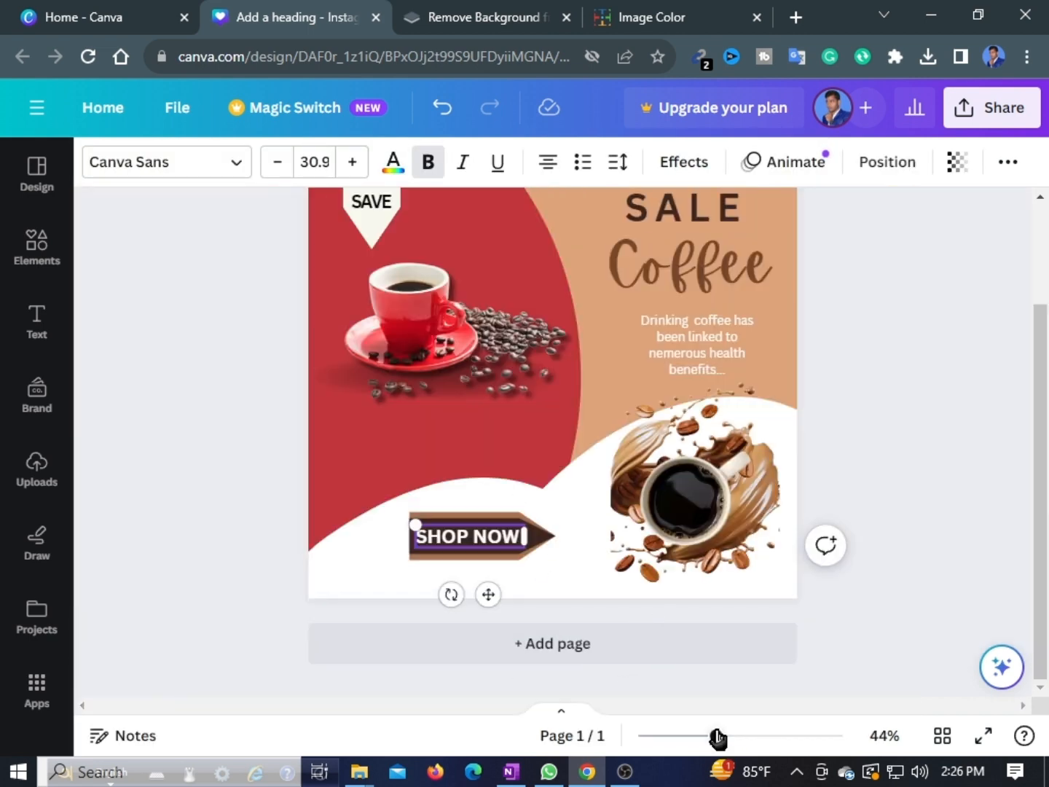
{"action": "left_click", "coordinate": [899, 469]}
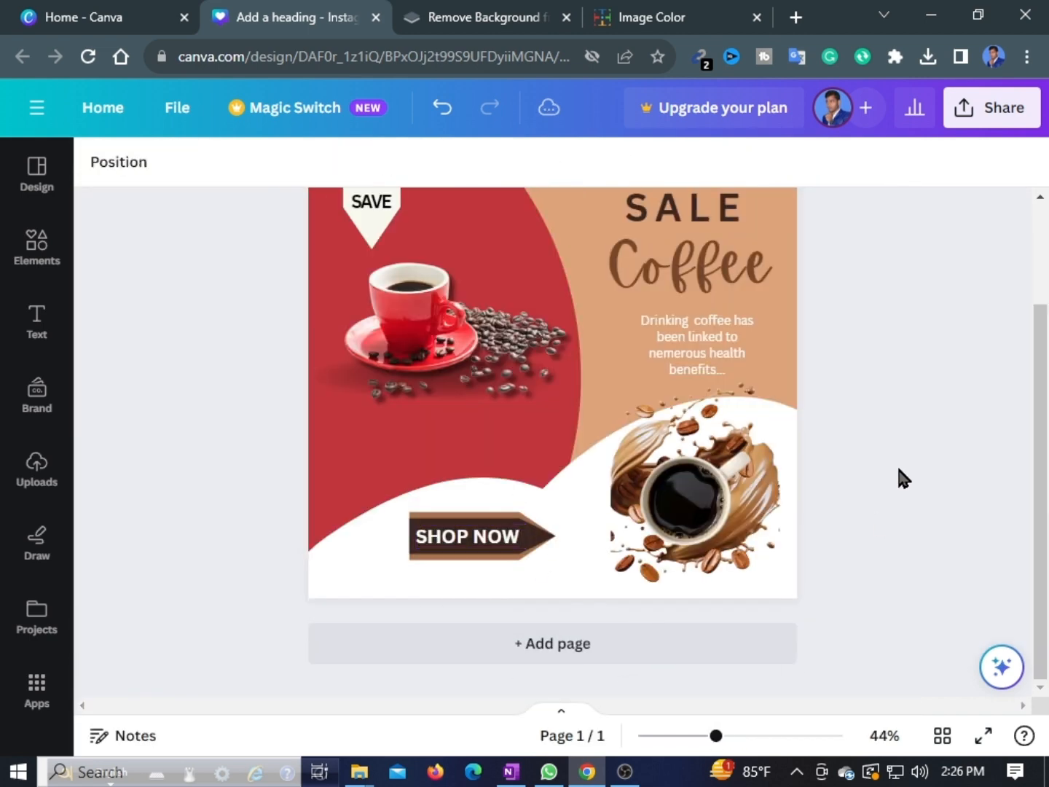
Step: Remove the bold formatting from the SHOP NOW text
{"action": "left_click", "coordinate": [495, 540]}
{"action": "left_click", "coordinate": [429, 163]}
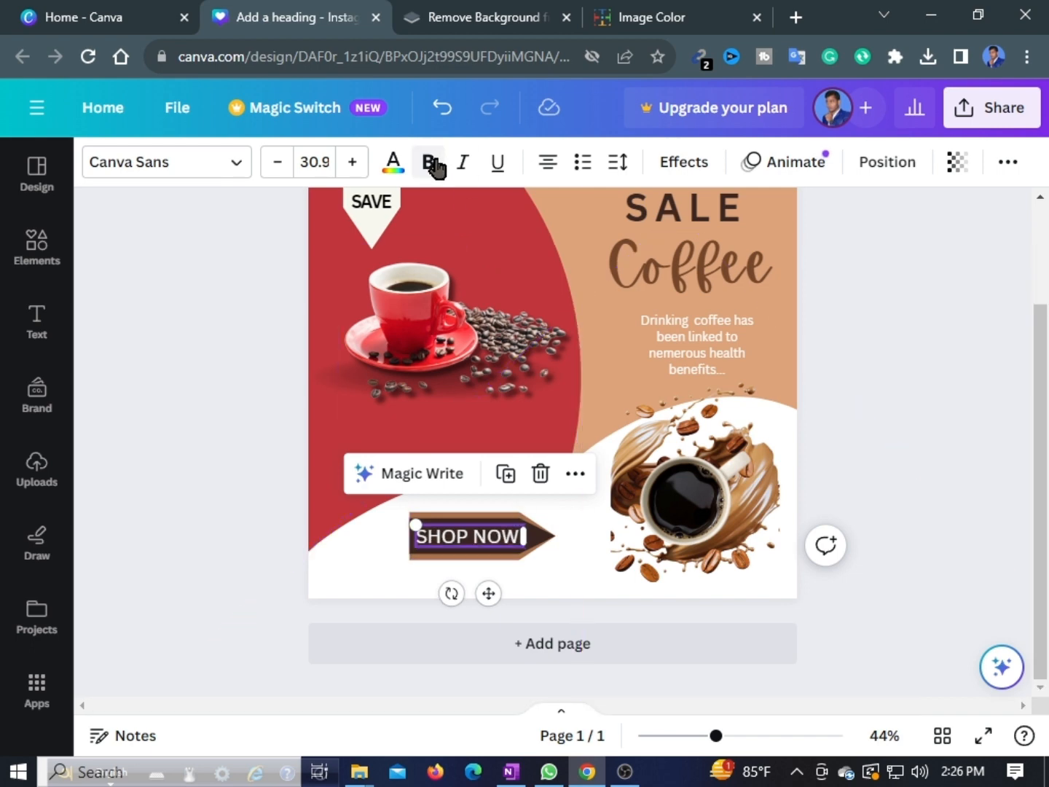
{"action": "left_click", "coordinate": [907, 419]}
Step: Add a text box below the SHOP NOW arrow and scale its text up to size 30.4
{"action": "left_click_drag", "start_coordinate": [725, 738], "coordinate": [695, 738]}
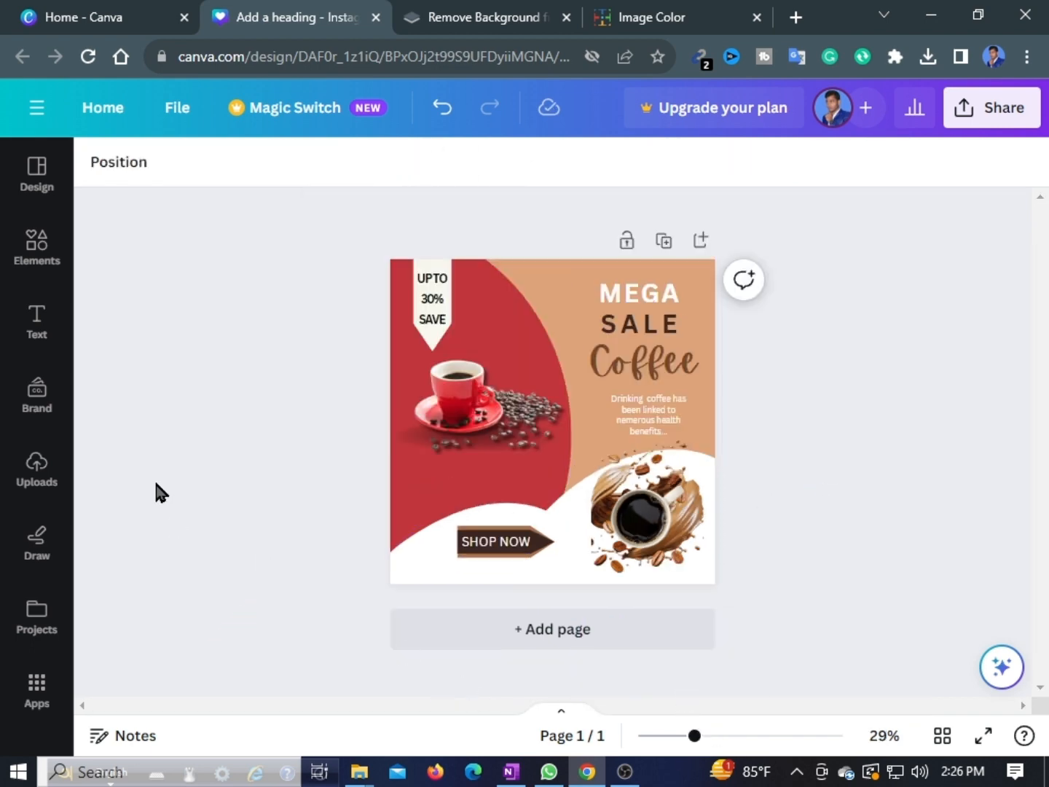
{"action": "left_click", "coordinate": [35, 332]}
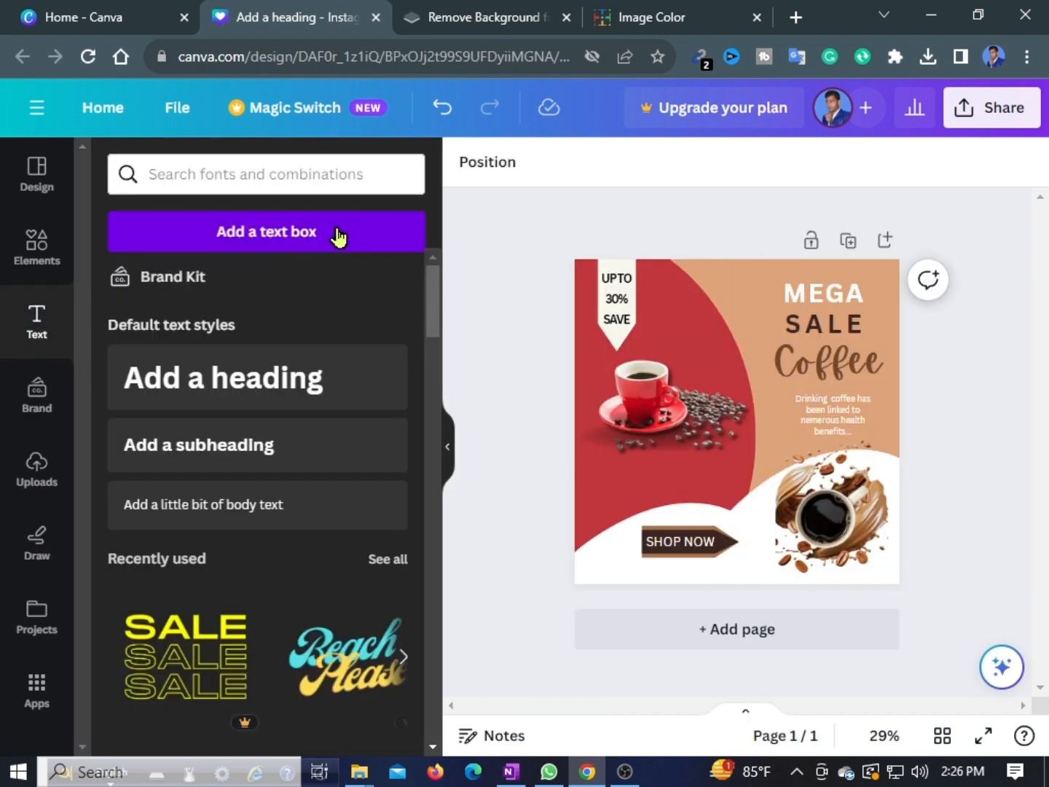
{"action": "left_click", "coordinate": [298, 232]}
{"action": "left_click_drag", "start_coordinate": [696, 423], "coordinate": [655, 566]}
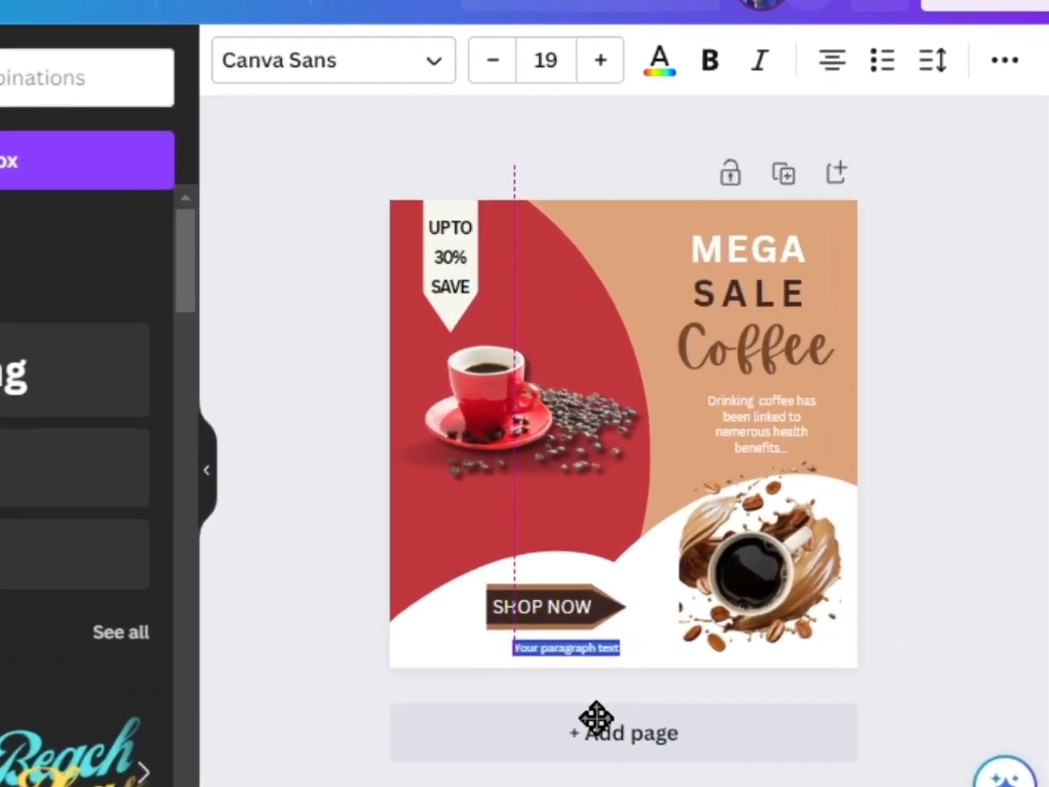
{"action": "left_click_drag", "start_coordinate": [470, 662], "coordinate": [403, 651]}
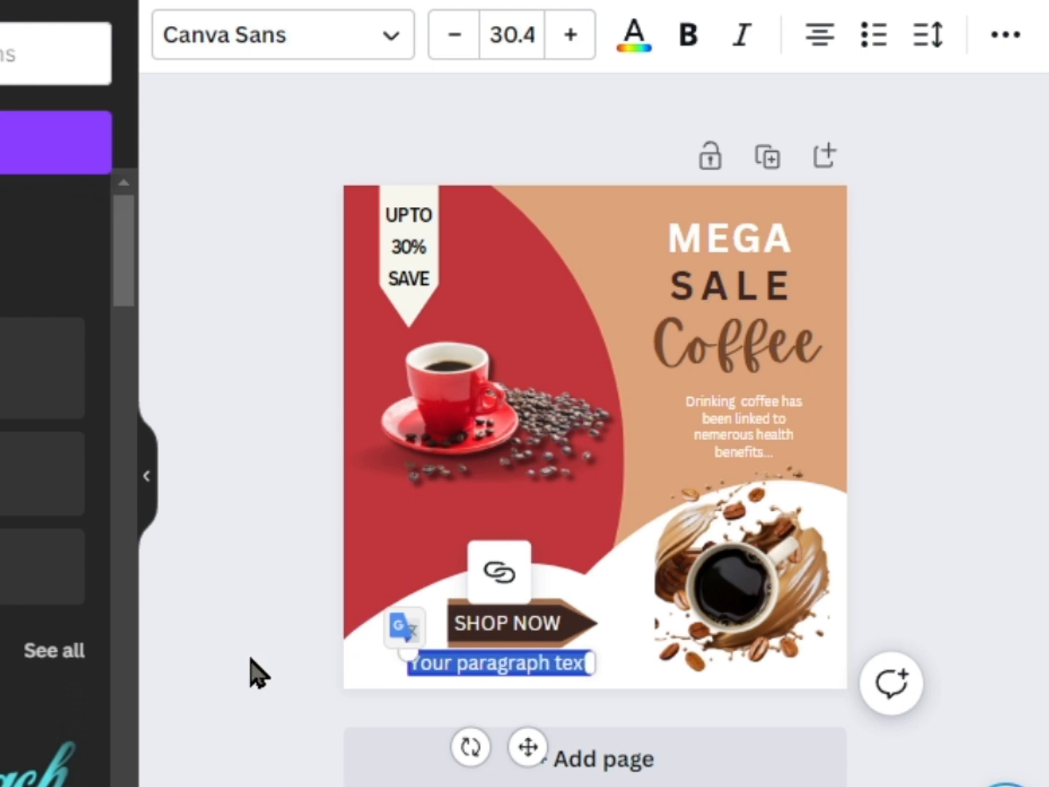
{"action": "type", "text": "www.cof"}
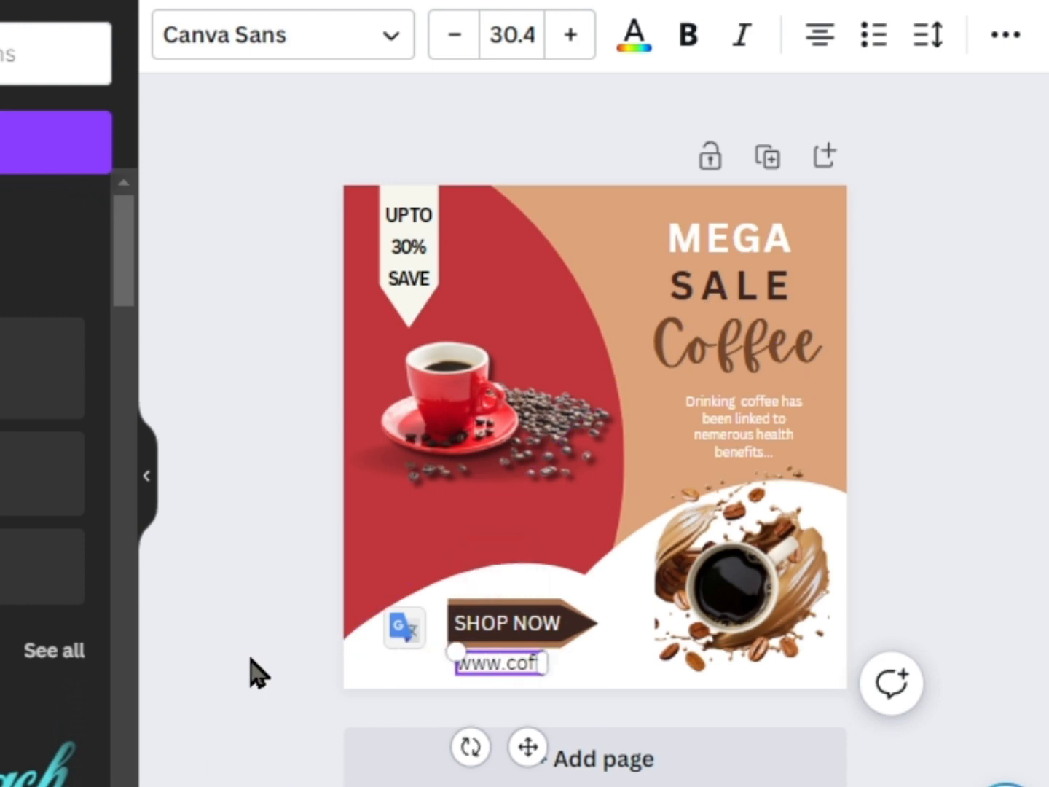
{"action": "type", "text": "feesh"}
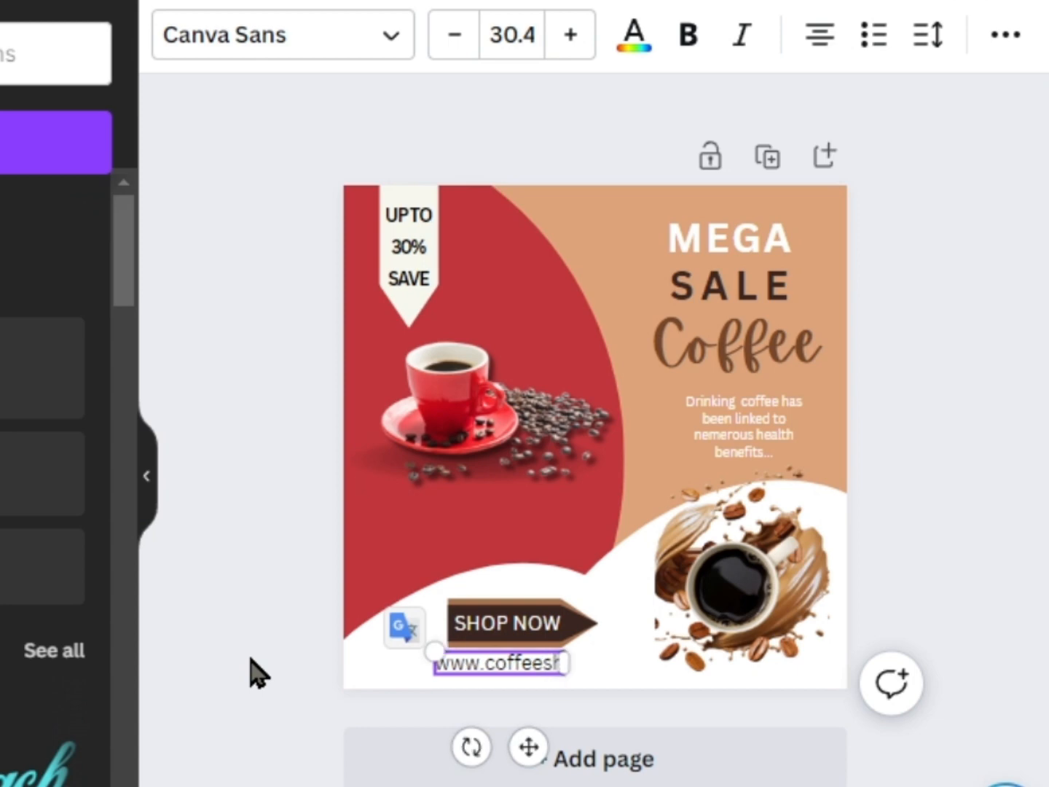
{"action": "type", "text": "op.com"}
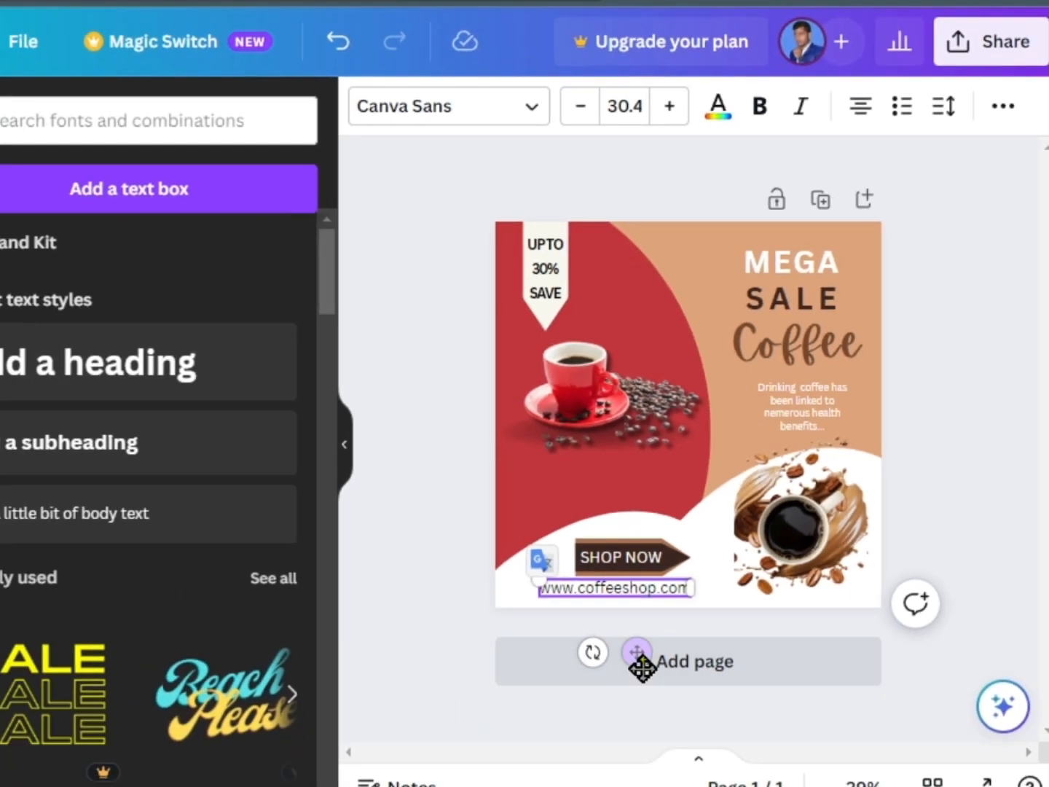
{"action": "left_click", "coordinate": [987, 527]}
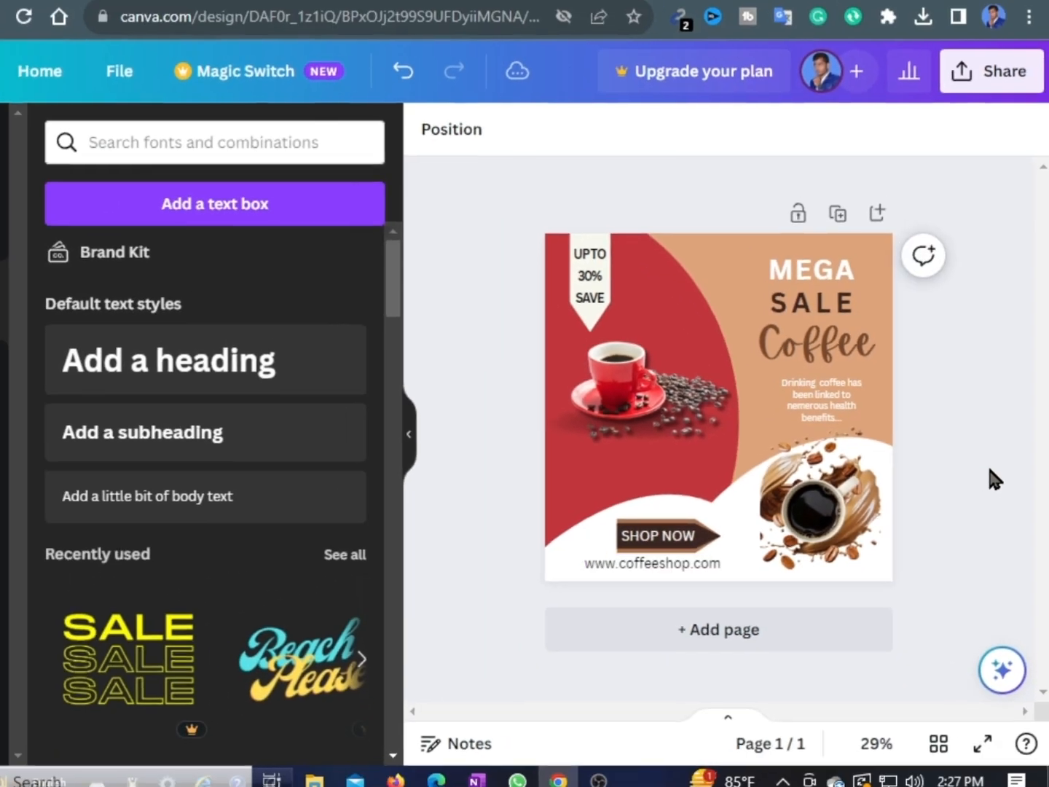
{"action": "left_click", "coordinate": [410, 455]}
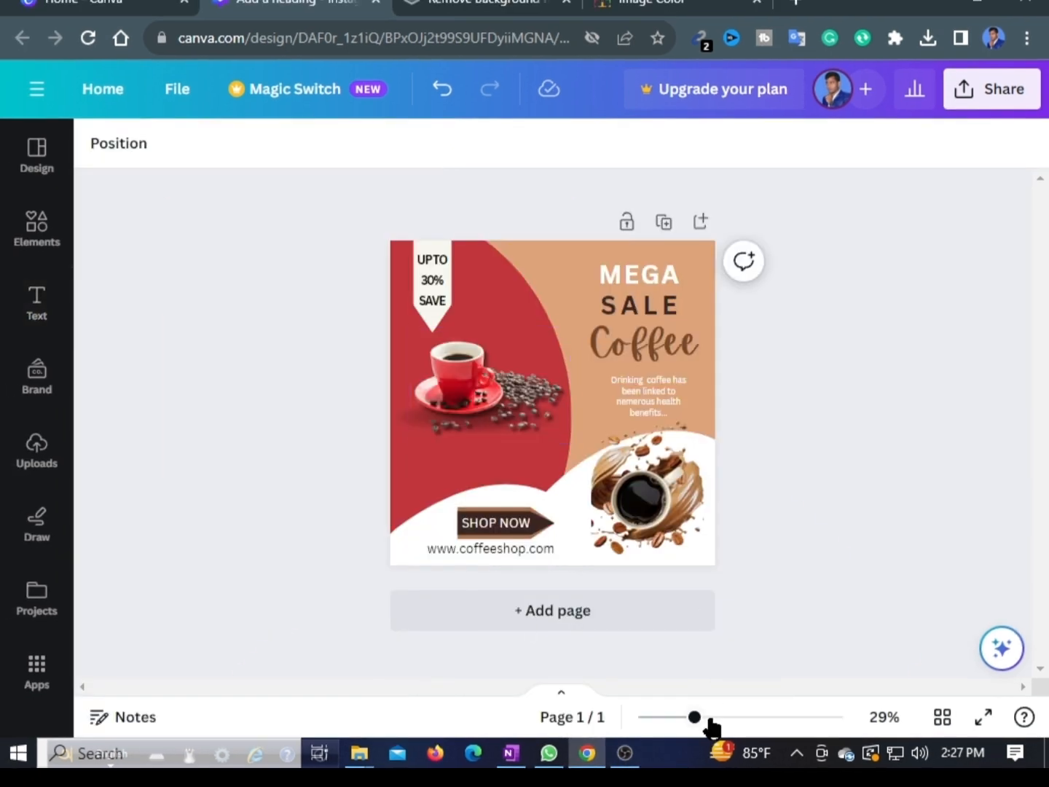
{"action": "left_click", "coordinate": [711, 719]}
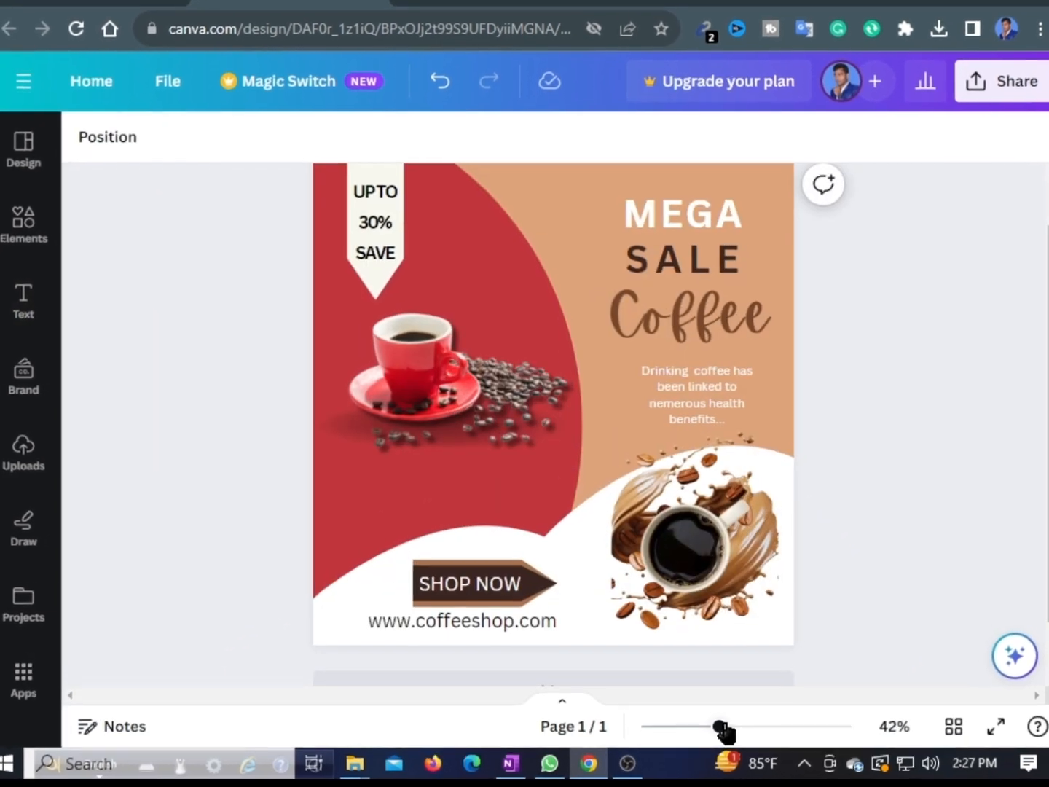
{"action": "left_click", "coordinate": [468, 620]}
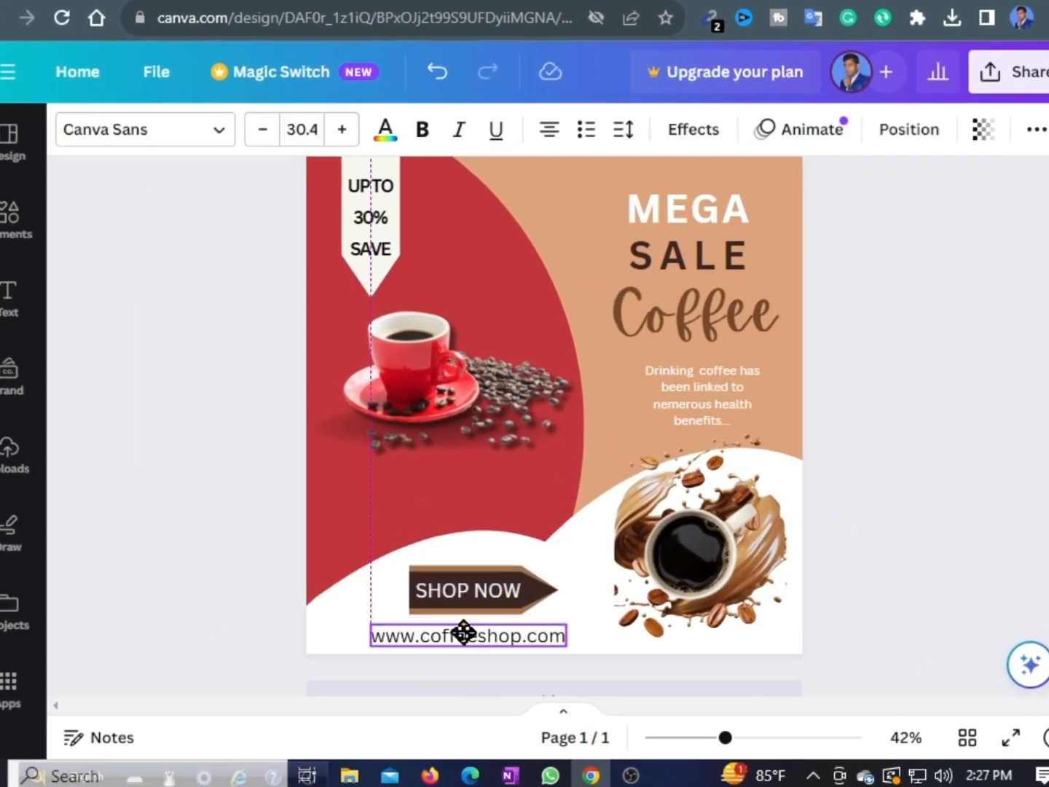
{"action": "left_click_drag", "start_coordinate": [464, 632], "coordinate": [463, 626]}
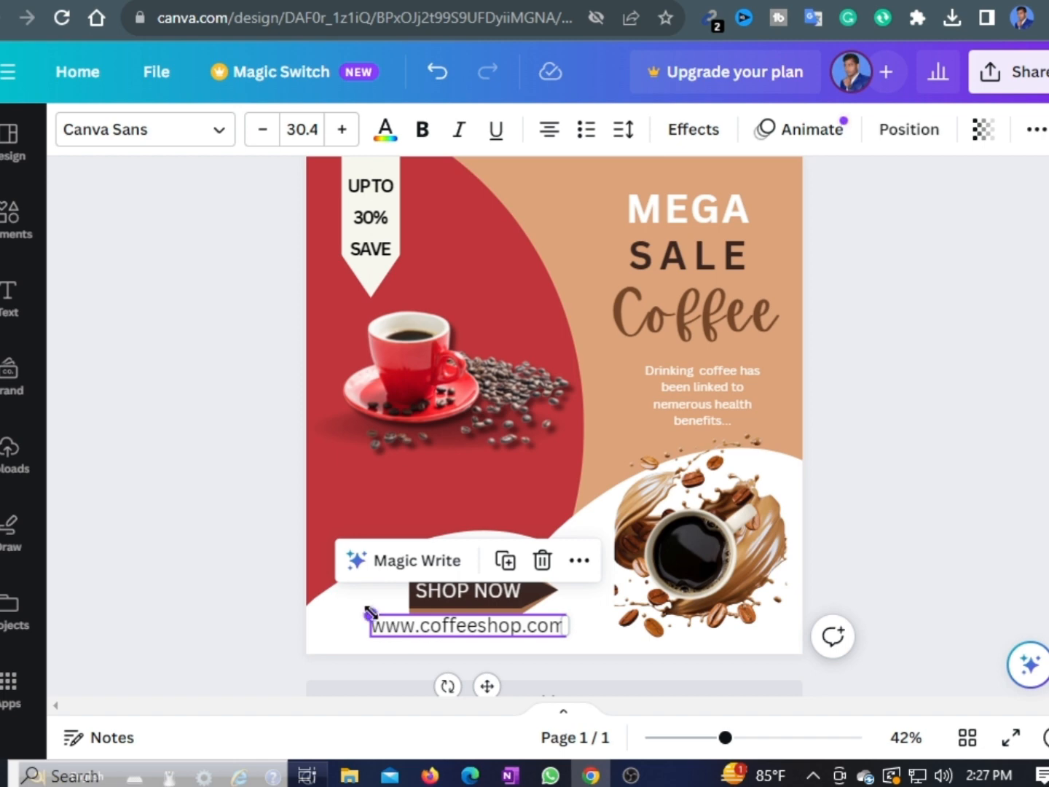
{"action": "left_click_drag", "start_coordinate": [370, 612], "coordinate": [416, 623]}
{"action": "mouse_move", "coordinate": [513, 689]}
{"action": "left_mouse_down"}
{"action": "mouse_move", "coordinate": [496, 696]}
{"action": "mouse_move", "coordinate": [505, 692]}
{"action": "left_mouse_up"}
{"action": "left_click_drag", "start_coordinate": [407, 632], "coordinate": [414, 630]}
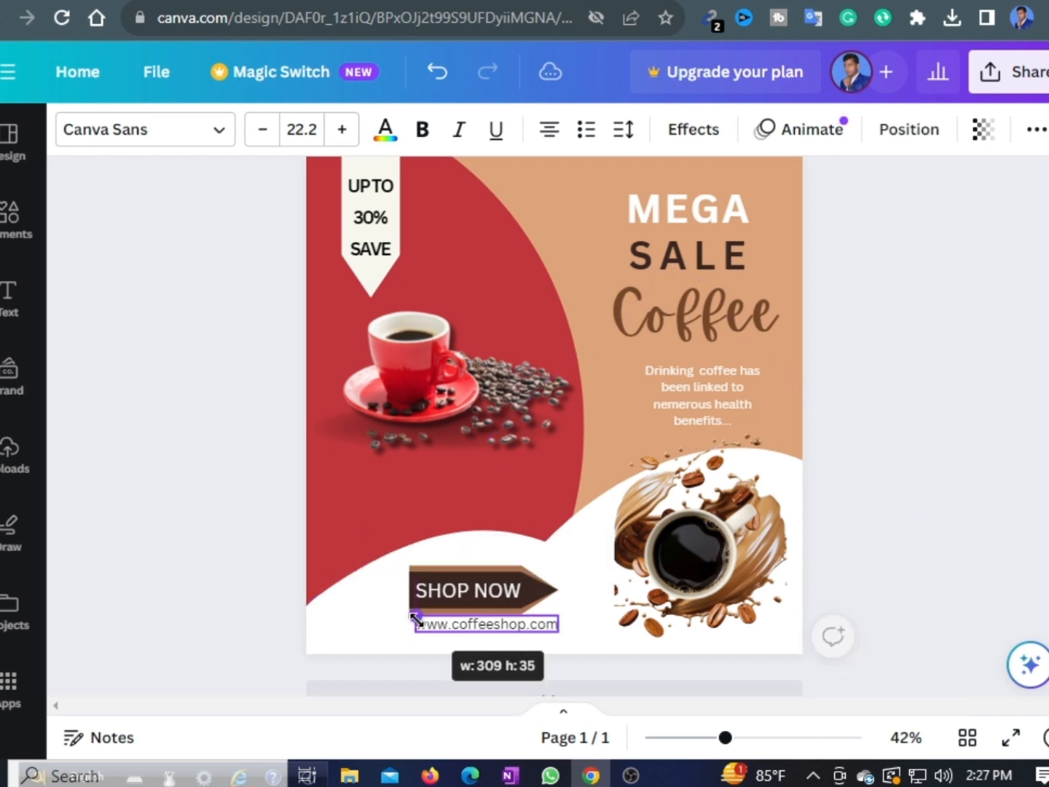
{"action": "left_click_drag", "start_coordinate": [507, 682], "coordinate": [498, 686]}
{"action": "left_click", "coordinate": [939, 569]}
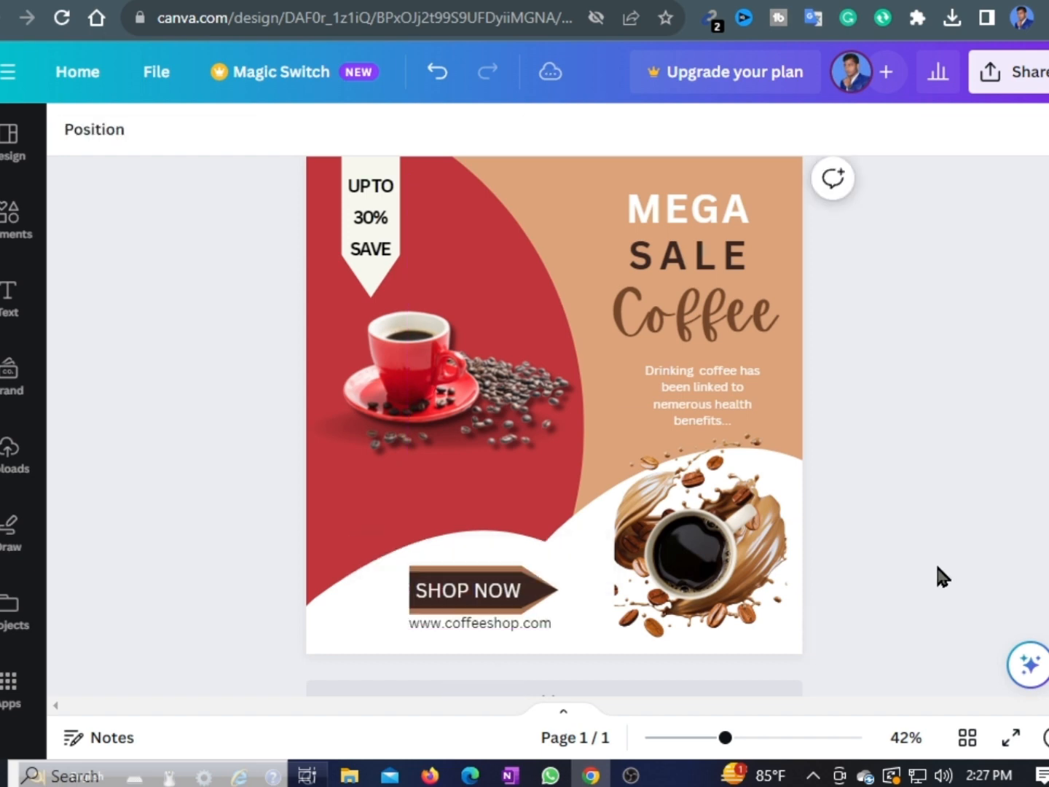
Step: Group the SHOP NOW text with its arrow and nudge the group slightly to the left
{"action": "left_click", "coordinate": [435, 587]}
{"action": "left_click", "coordinate": [499, 626], "text": "shift"}
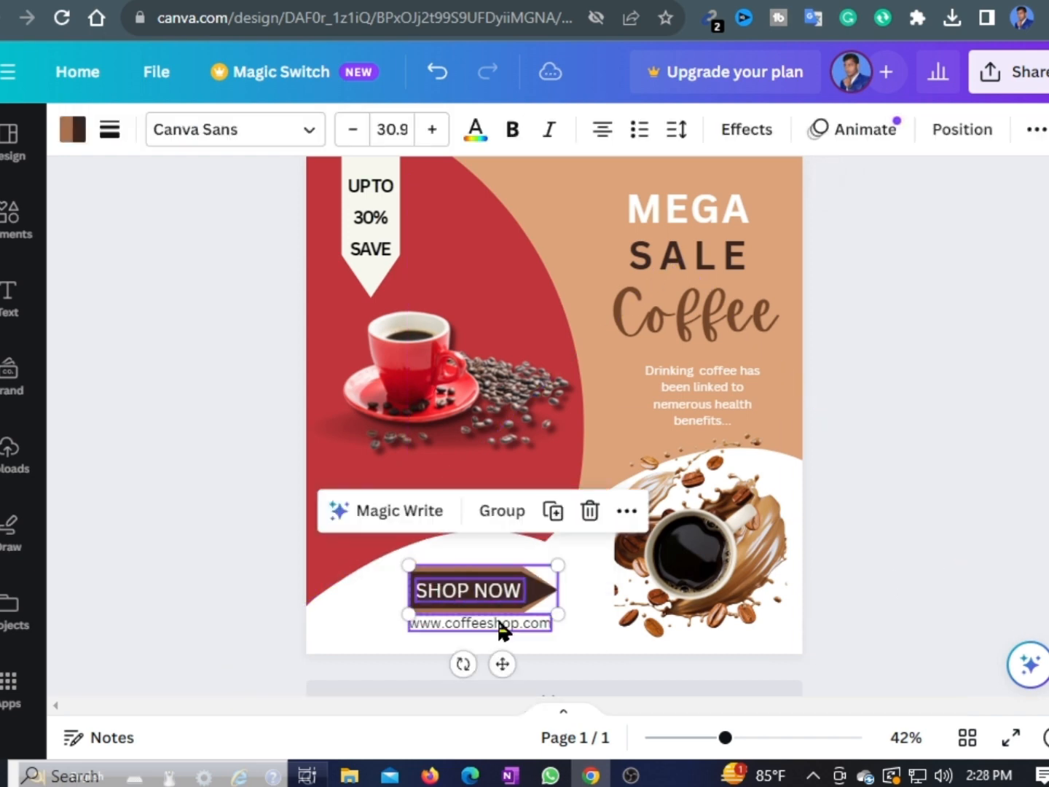
{"action": "left_click", "coordinate": [509, 521]}
{"action": "left_click_drag", "start_coordinate": [502, 663], "coordinate": [499, 658]}
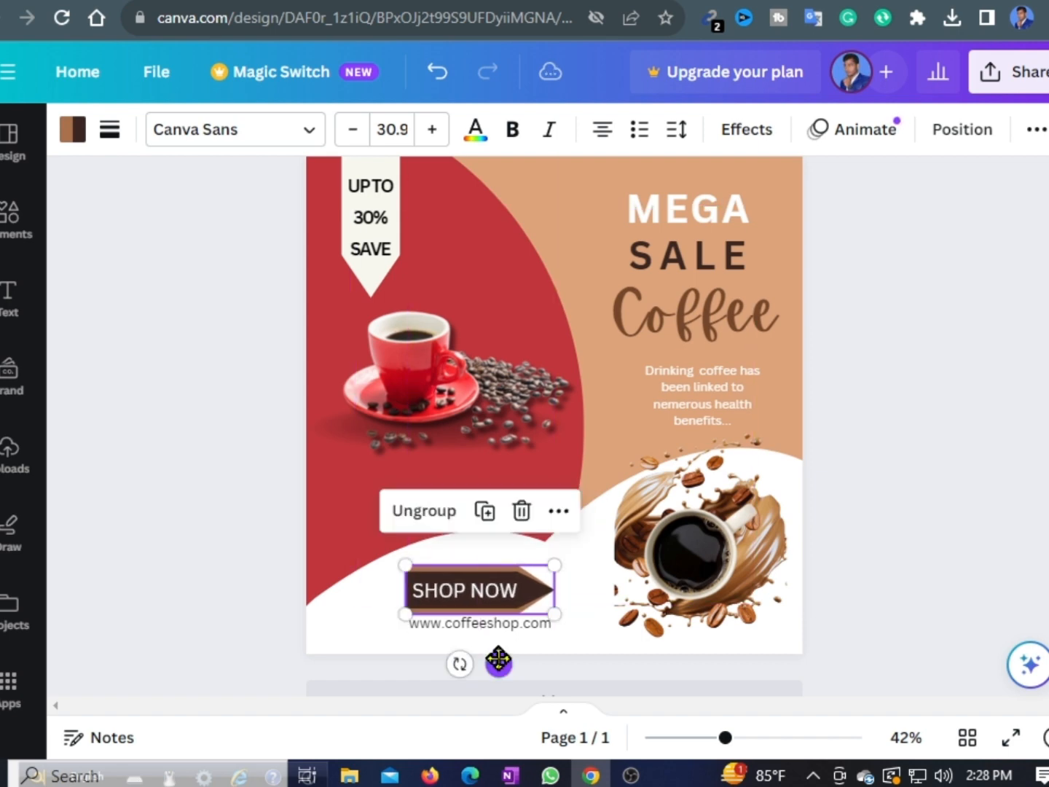
{"action": "left_click", "coordinate": [896, 639]}
{"action": "left_click", "coordinate": [480, 626]}
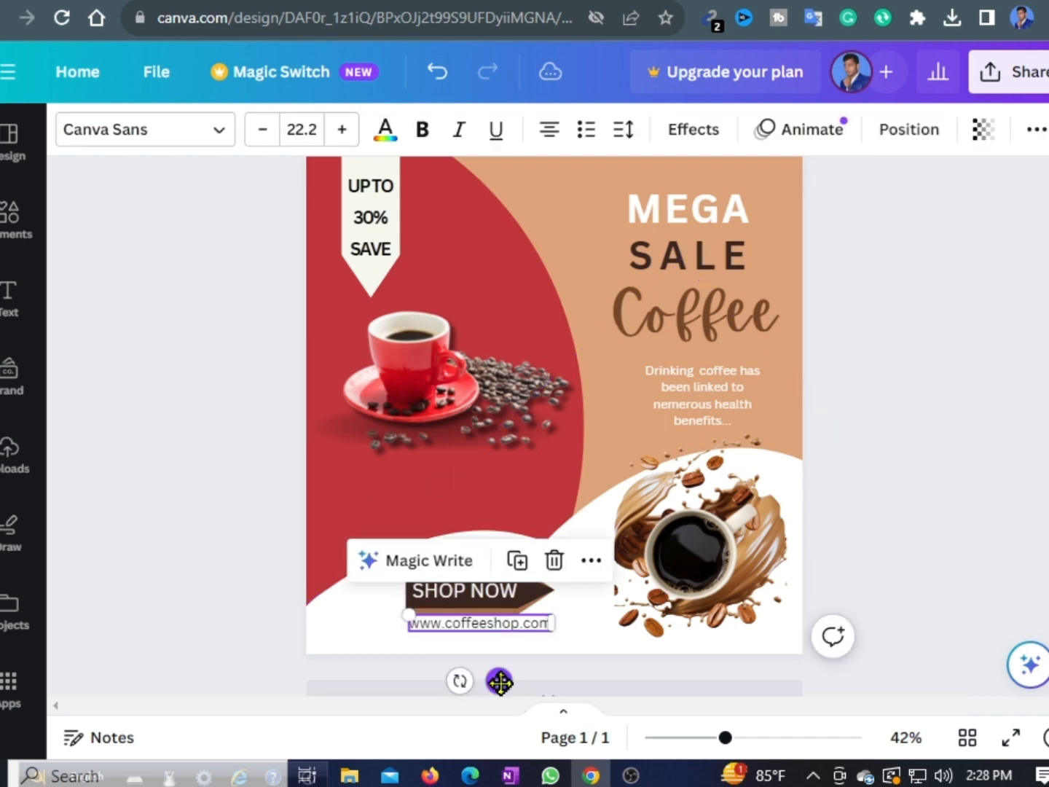
{"action": "left_click_drag", "start_coordinate": [499, 686], "coordinate": [498, 685]}
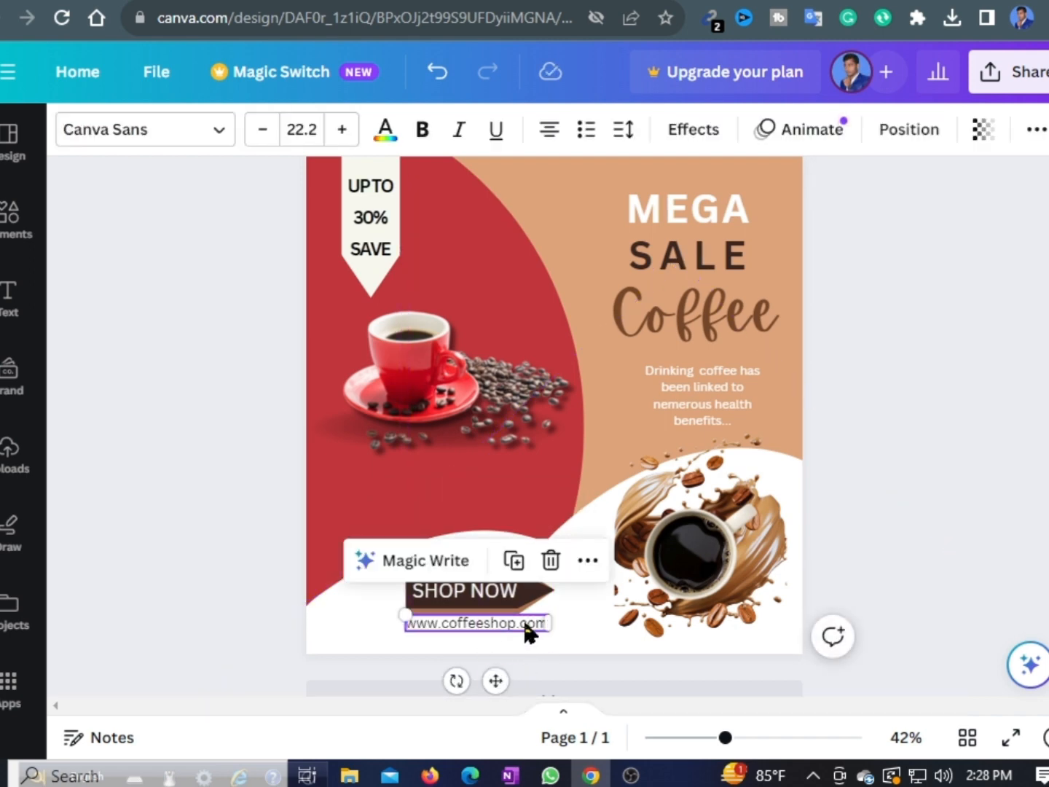
{"action": "left_click", "coordinate": [560, 623]}
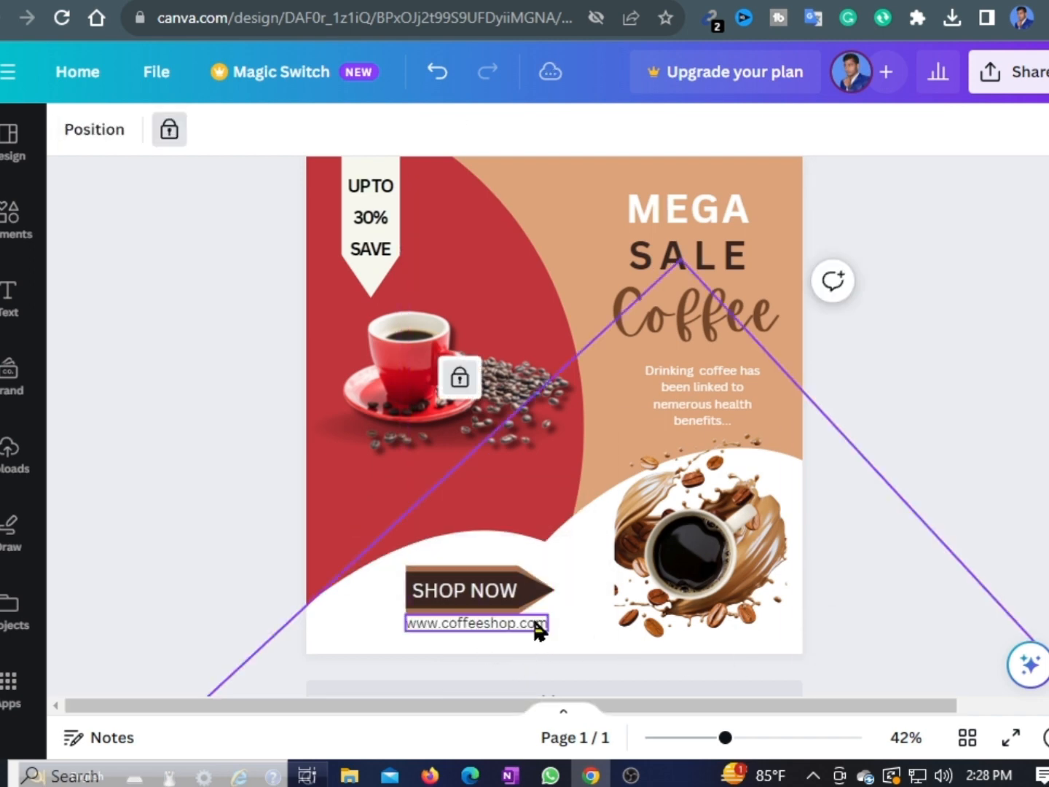
{"action": "left_click", "coordinate": [535, 623]}
{"action": "left_click_drag", "start_coordinate": [551, 623], "coordinate": [555, 623]}
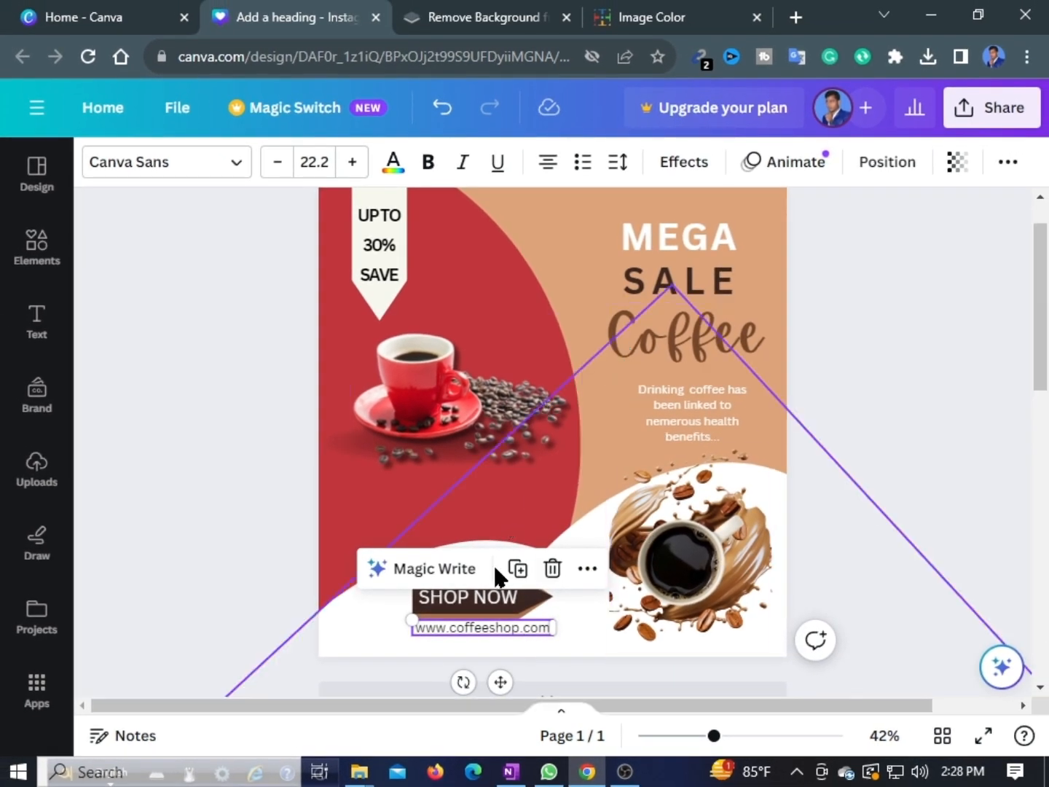
{"action": "left_click", "coordinate": [146, 165]}
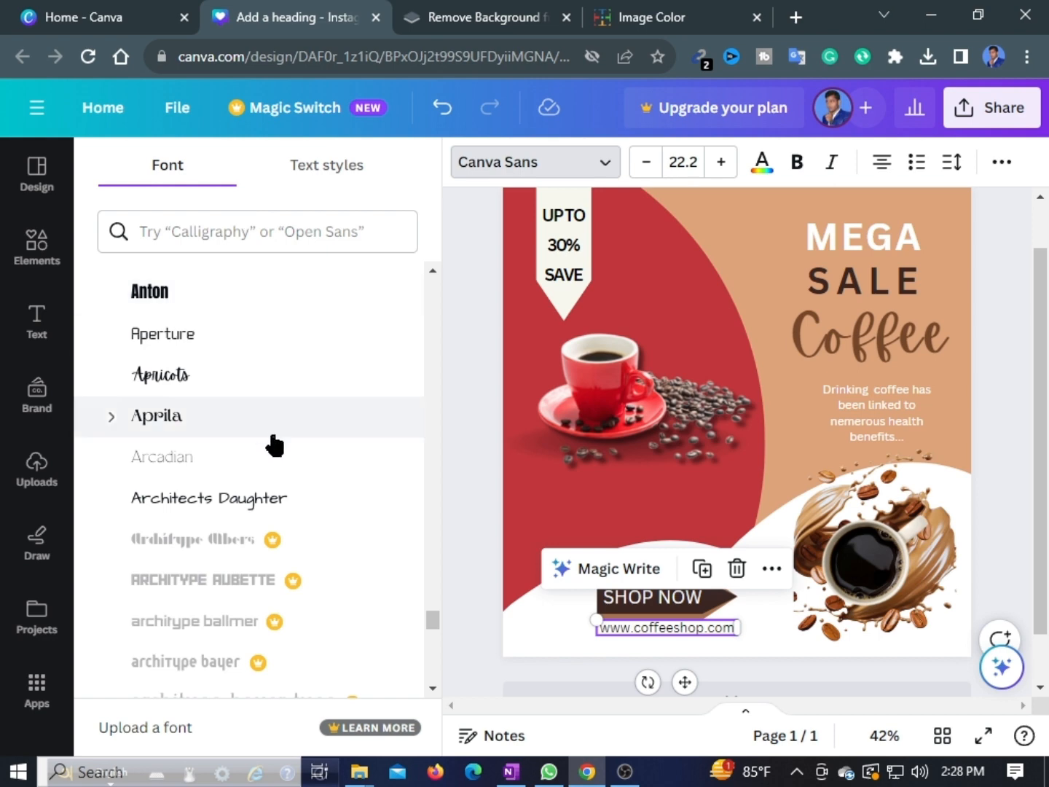
{"action": "left_click", "coordinate": [205, 425]}
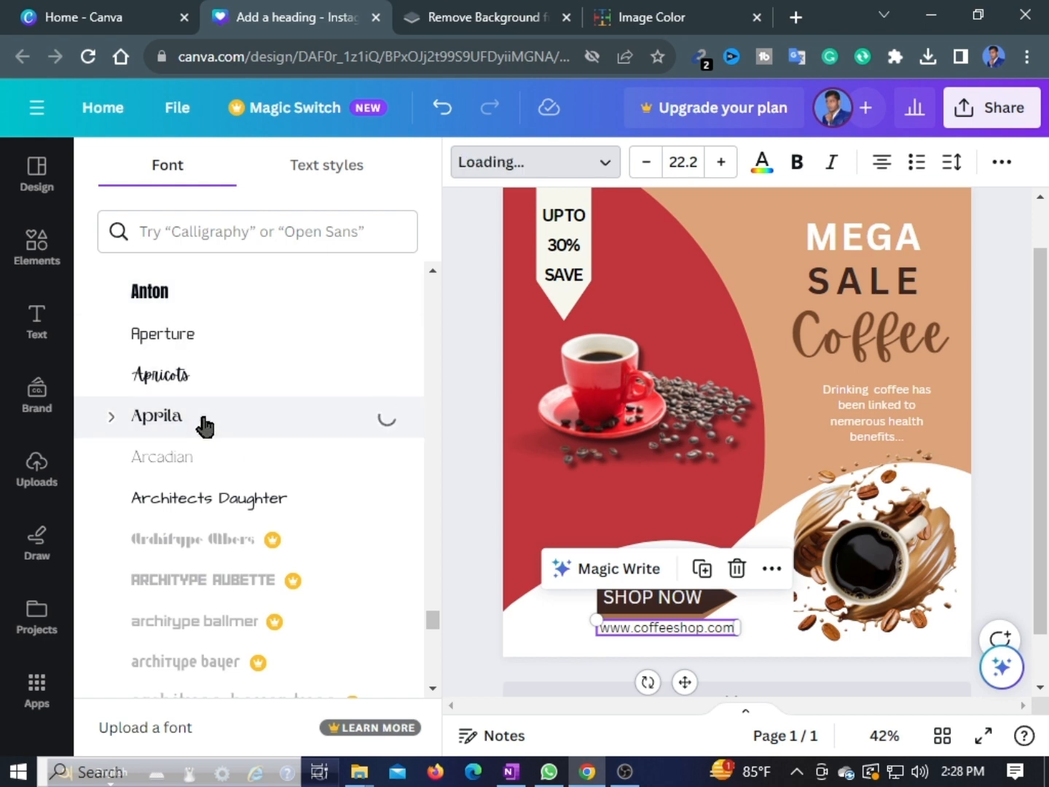
{"action": "left_click", "coordinate": [187, 310]}
{"action": "scroll", "coordinate": [211, 430], "scroll_direction": "down", "scroll_amount": 4}
{"action": "scroll", "coordinate": [305, 415], "scroll_direction": "up", "scroll_amount": 15}
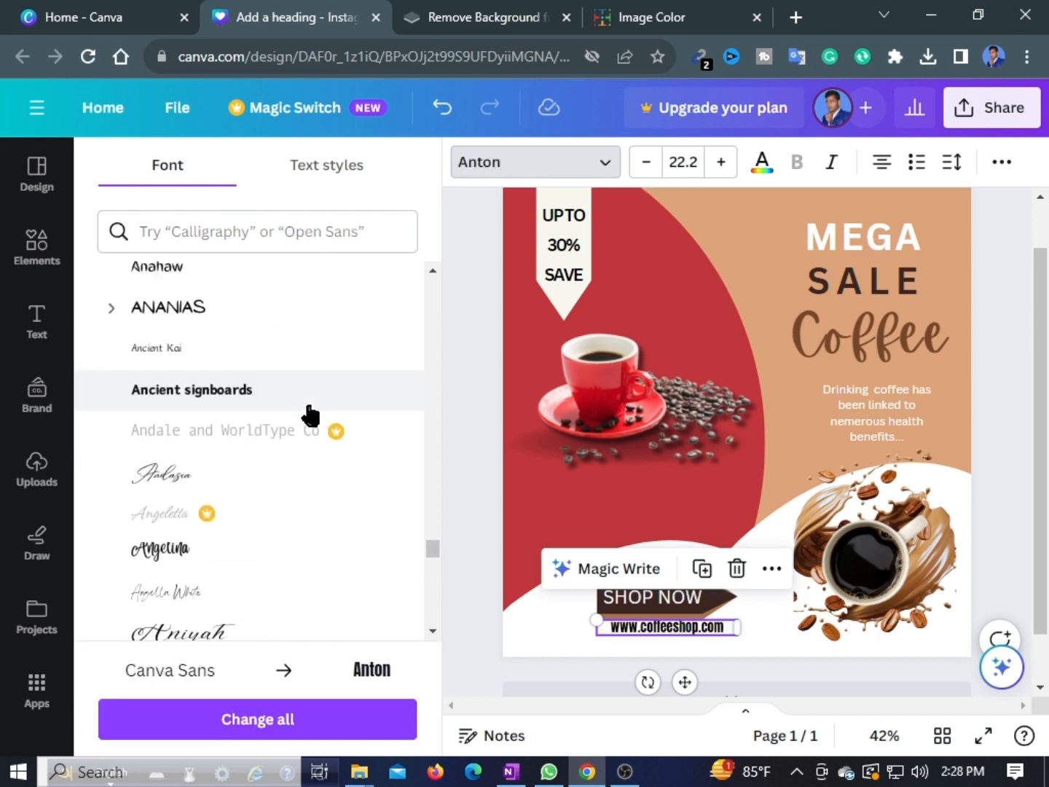
{"action": "left_click_drag", "start_coordinate": [435, 307], "coordinate": [433, 281]}
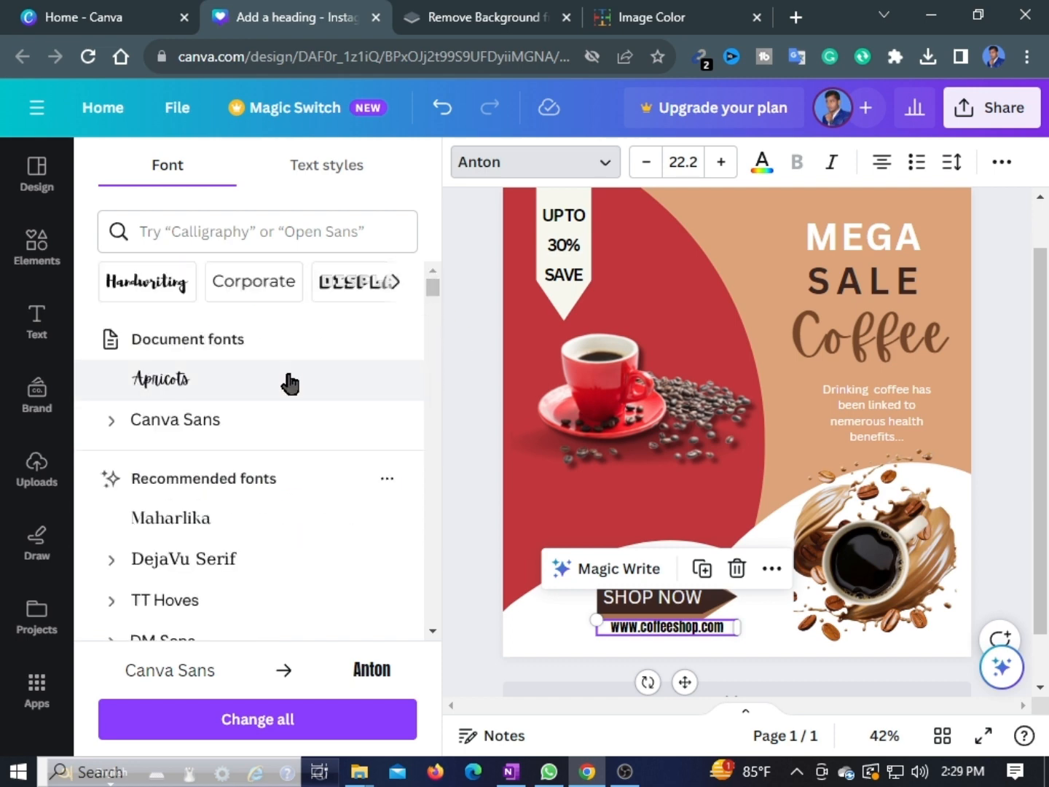
{"action": "scroll", "coordinate": [325, 430], "scroll_direction": "down", "scroll_amount": 1}
{"action": "scroll", "coordinate": [318, 466], "scroll_direction": "up", "scroll_amount": 1}
{"action": "scroll", "coordinate": [322, 490], "scroll_direction": "down", "scroll_amount": 7}
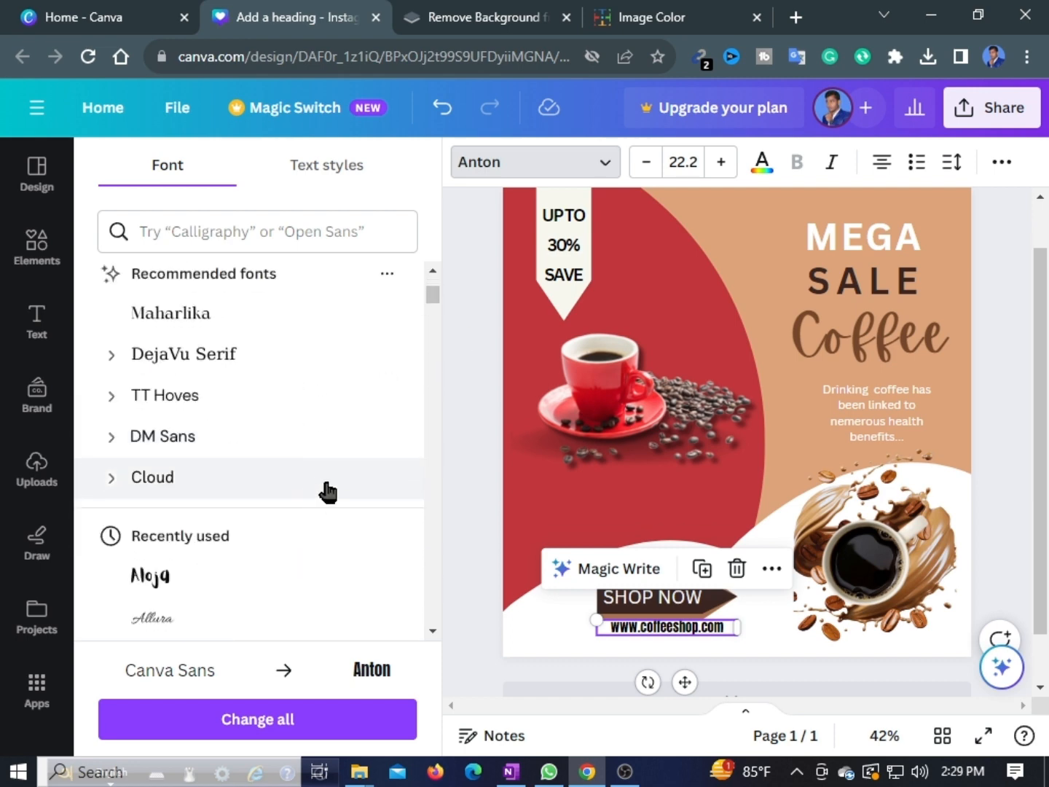
{"action": "left_click", "coordinate": [195, 402]}
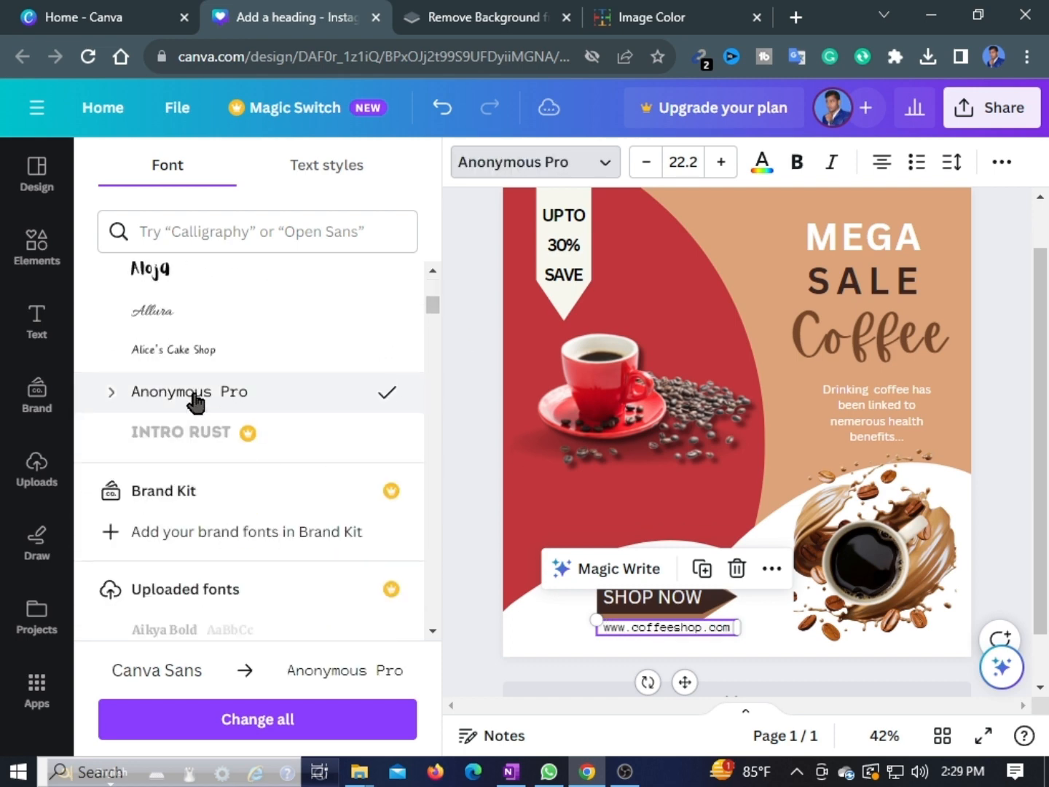
{"action": "left_click", "coordinate": [994, 350]}
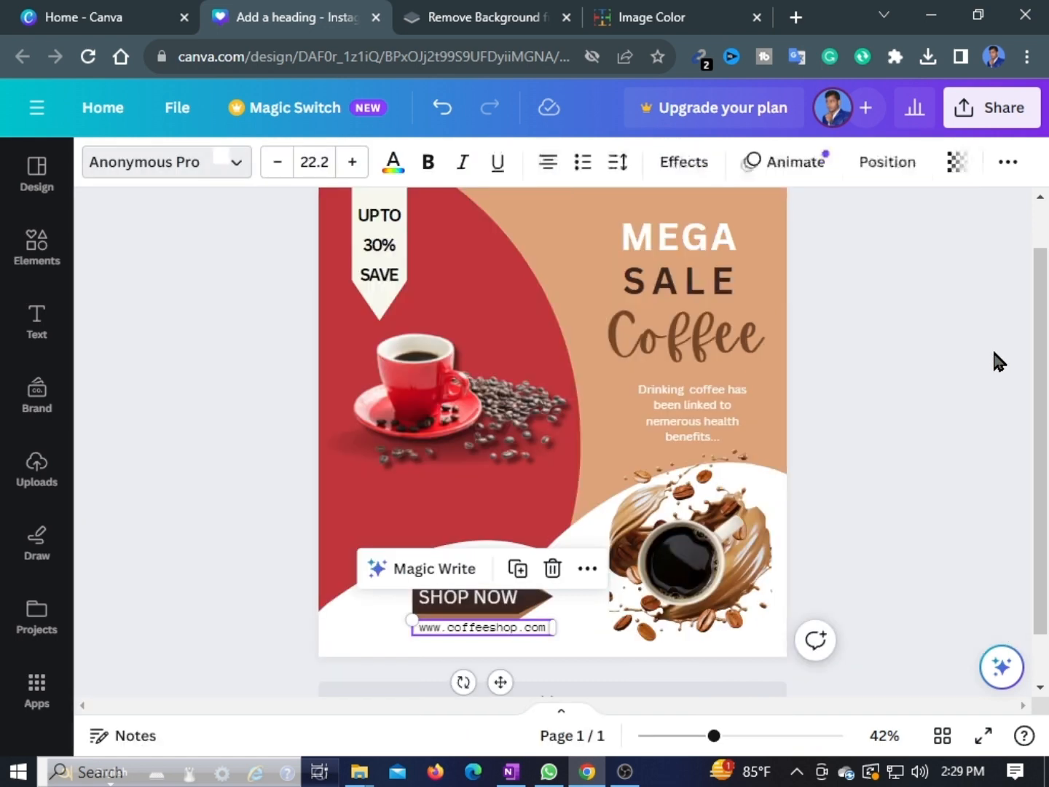
{"action": "left_click", "coordinate": [867, 412]}
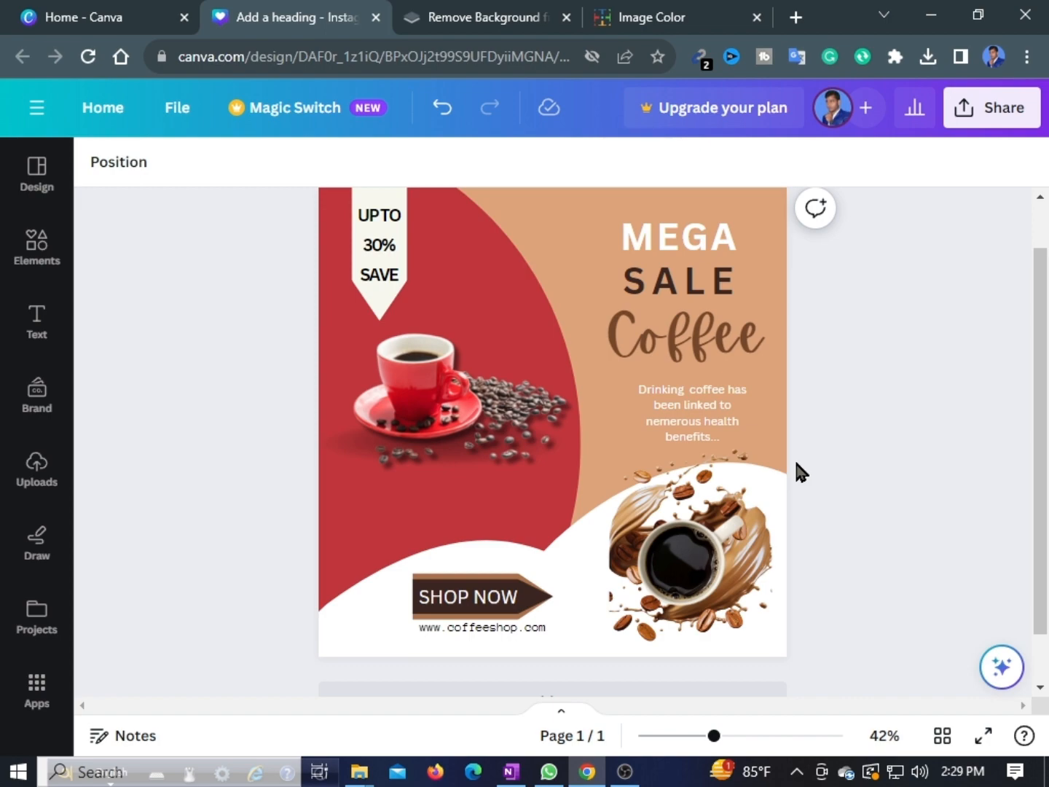
Step: Review the whole post layout at a closer zoom, from the savings banner and headings down to the website address
{"action": "scroll", "coordinate": [832, 482], "scroll_direction": "up", "scroll_amount": 1}
{"action": "scroll", "coordinate": [831, 482], "scroll_direction": "down", "scroll_amount": 2}
{"action": "left_click", "coordinate": [768, 737]}
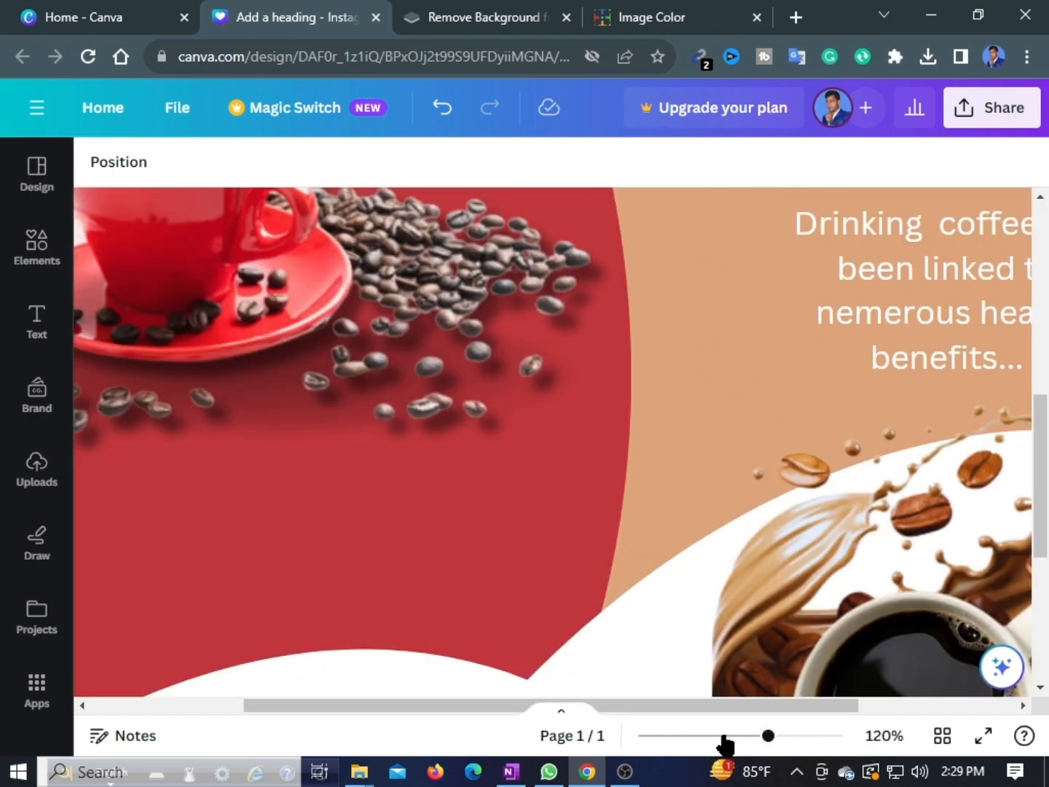
{"action": "left_click", "coordinate": [725, 736]}
{"action": "scroll", "coordinate": [353, 398], "scroll_direction": "down", "scroll_amount": 3}
{"action": "scroll", "coordinate": [353, 405], "scroll_direction": "up", "scroll_amount": 2}
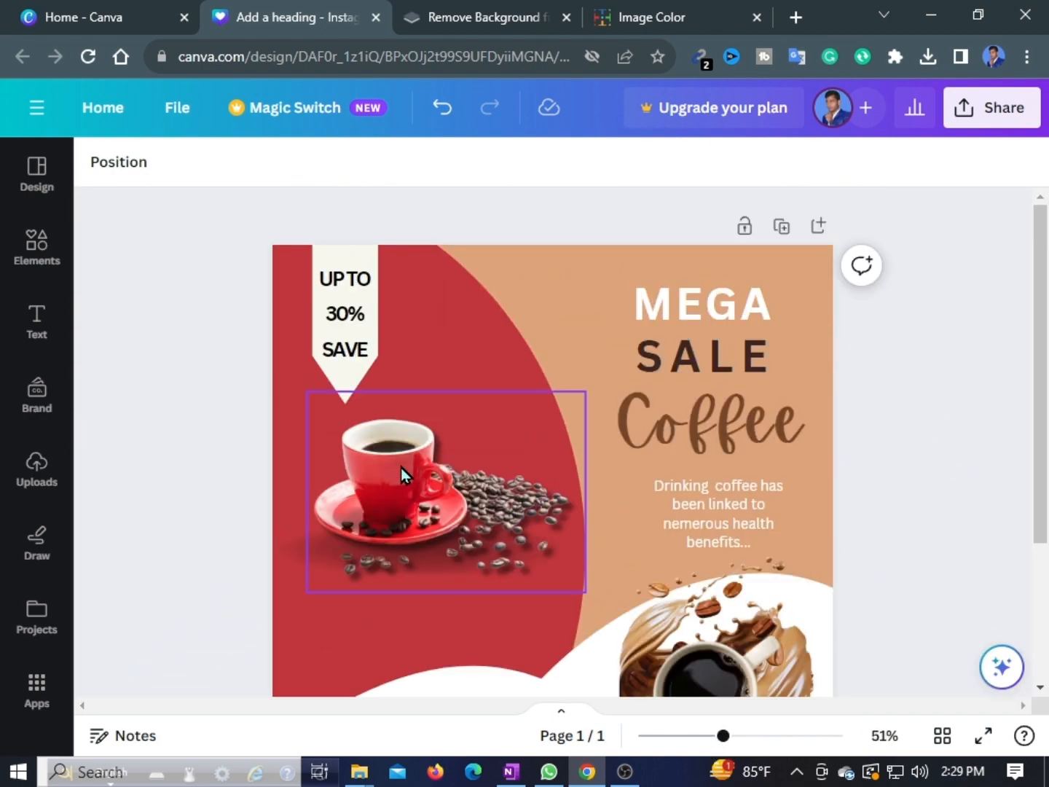
{"action": "scroll", "coordinate": [970, 469], "scroll_direction": "down", "scroll_amount": 1}
{"action": "scroll", "coordinate": [950, 480], "scroll_direction": "up", "scroll_amount": 1}
{"action": "scroll", "coordinate": [949, 480], "scroll_direction": "down", "scroll_amount": 2}
{"action": "scroll", "coordinate": [947, 474], "scroll_direction": "up", "scroll_amount": 2}
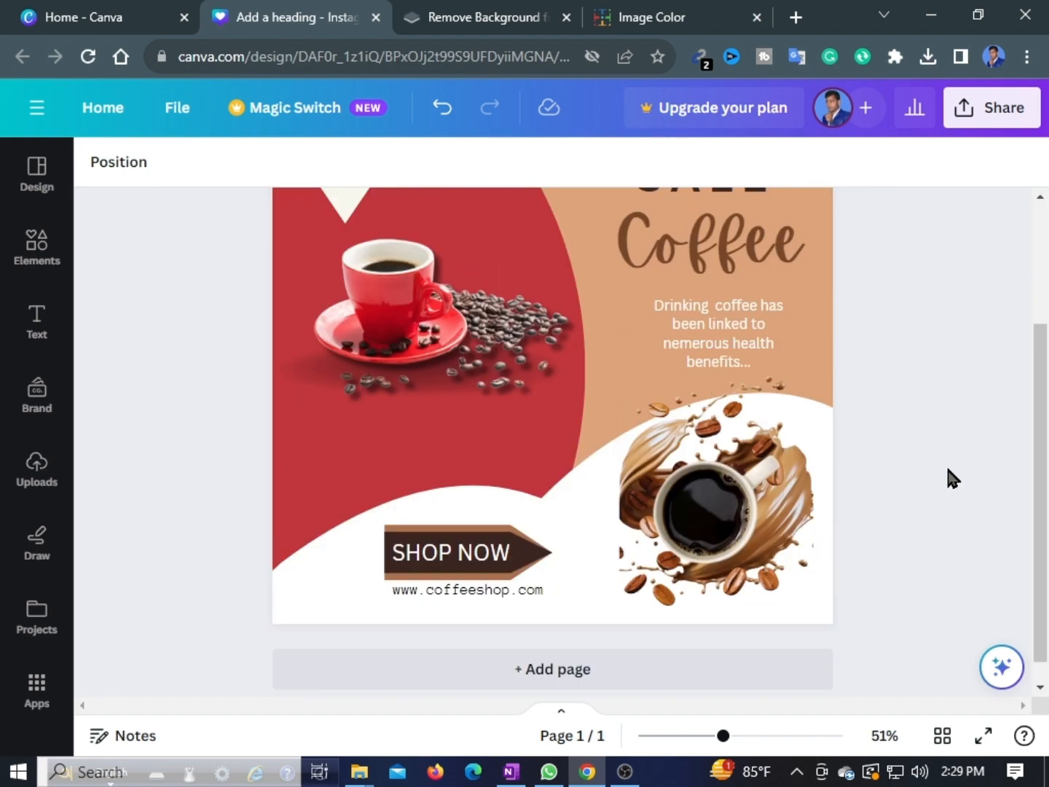
{"action": "scroll", "coordinate": [959, 463], "scroll_direction": "down", "scroll_amount": 1}
{"action": "scroll", "coordinate": [958, 470], "scroll_direction": "up", "scroll_amount": 1}
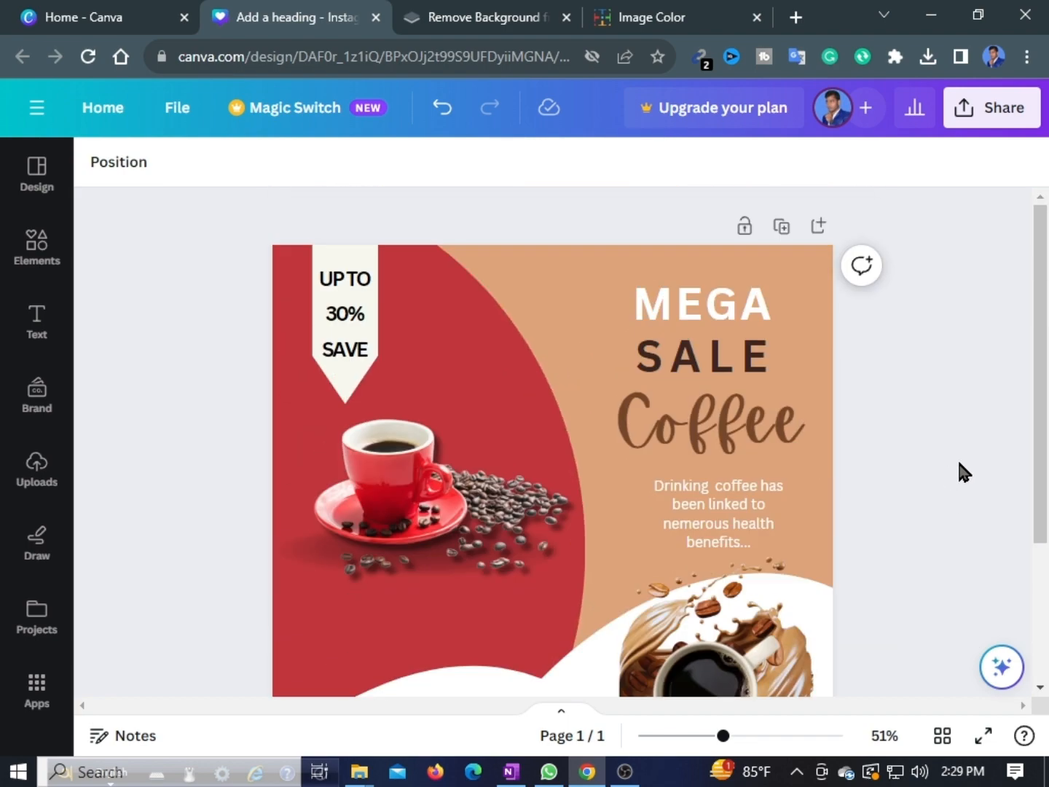
{"action": "scroll", "coordinate": [948, 510], "scroll_direction": "down", "scroll_amount": 2}
Step: Download the design as a PNG file at 1,080 × 1,080 px
{"action": "left_click", "coordinate": [992, 131]}
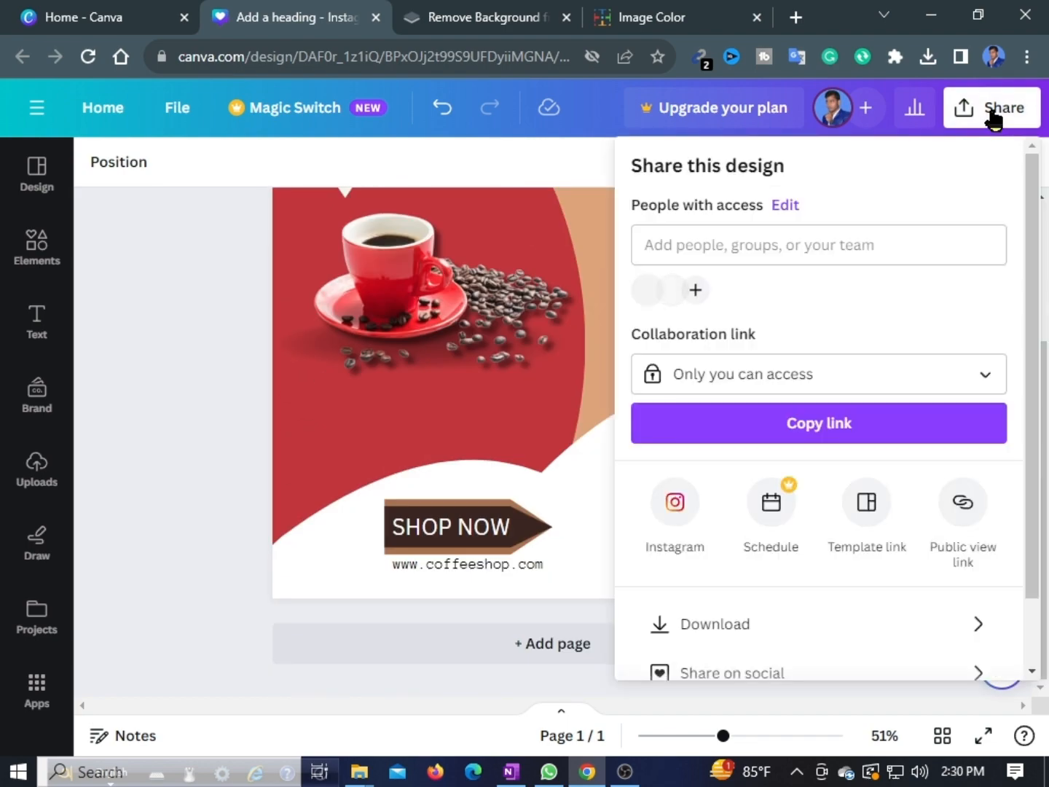
{"action": "scroll", "coordinate": [765, 575], "scroll_direction": "down", "scroll_amount": 1}
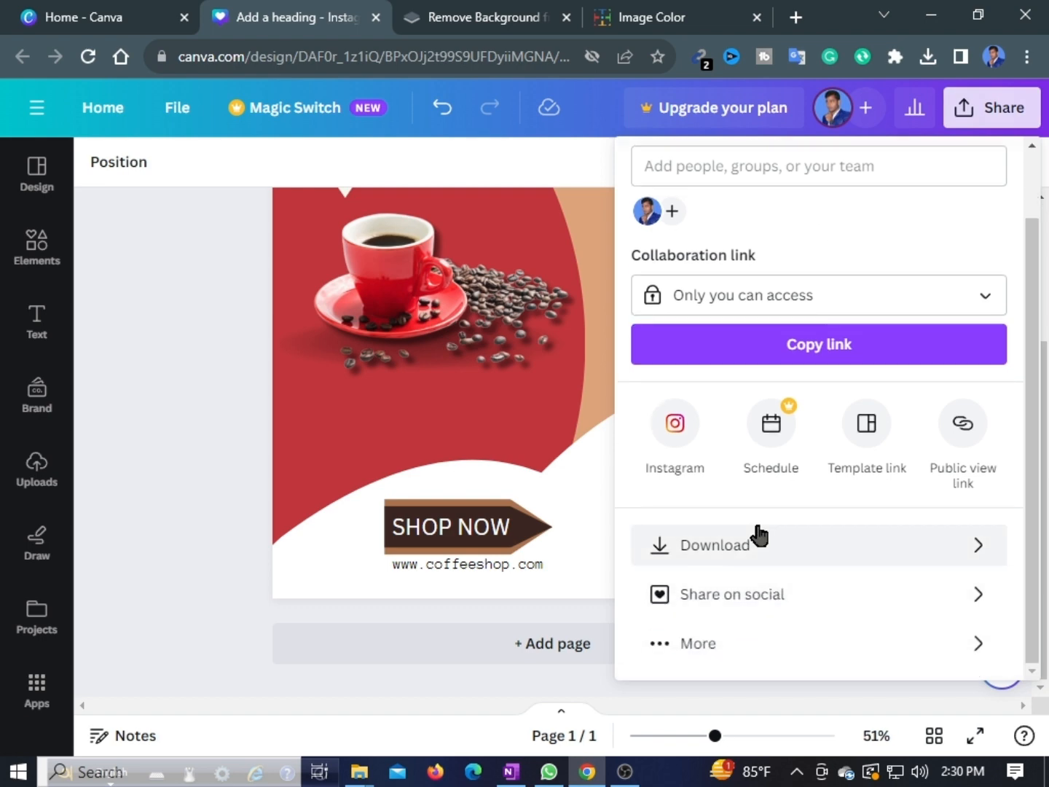
{"action": "left_click", "coordinate": [724, 556]}
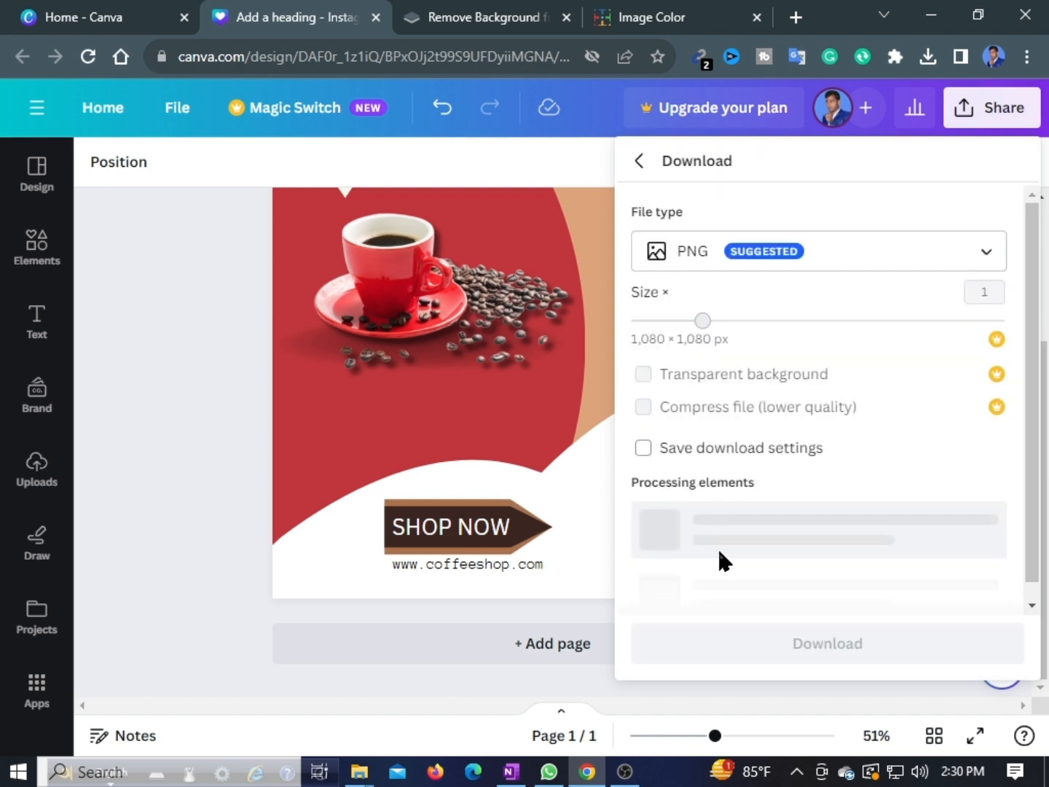
{"action": "left_click", "coordinate": [928, 254]}
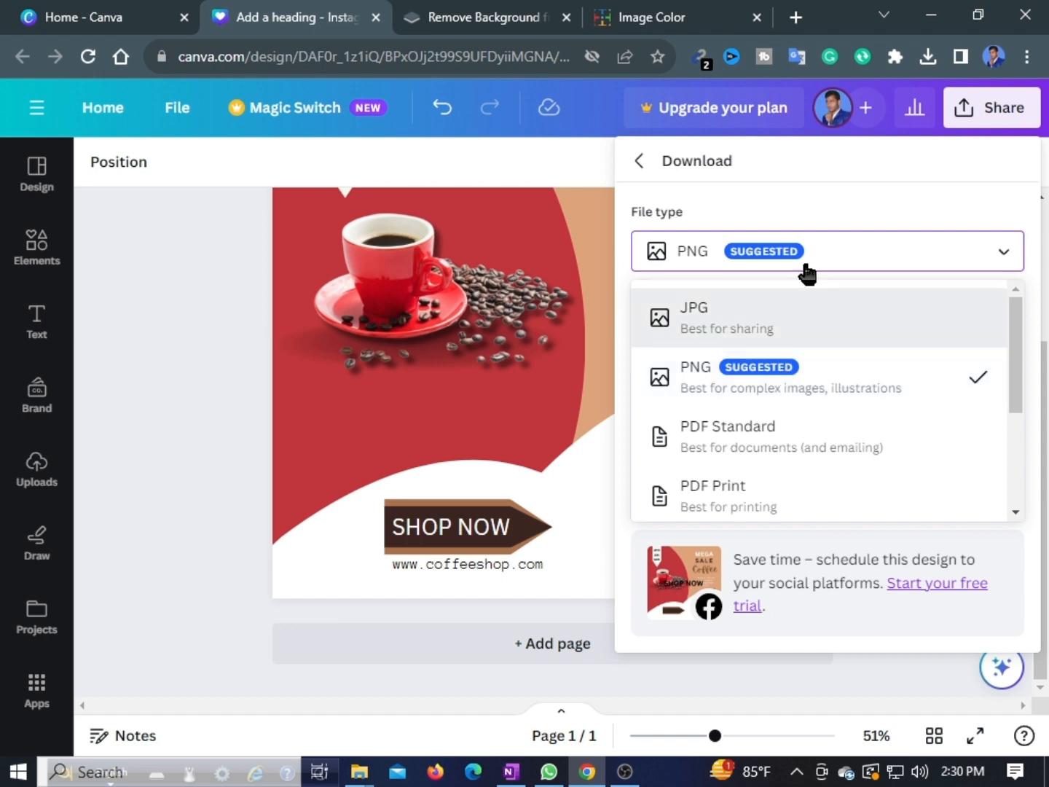
{"action": "left_click", "coordinate": [845, 256]}
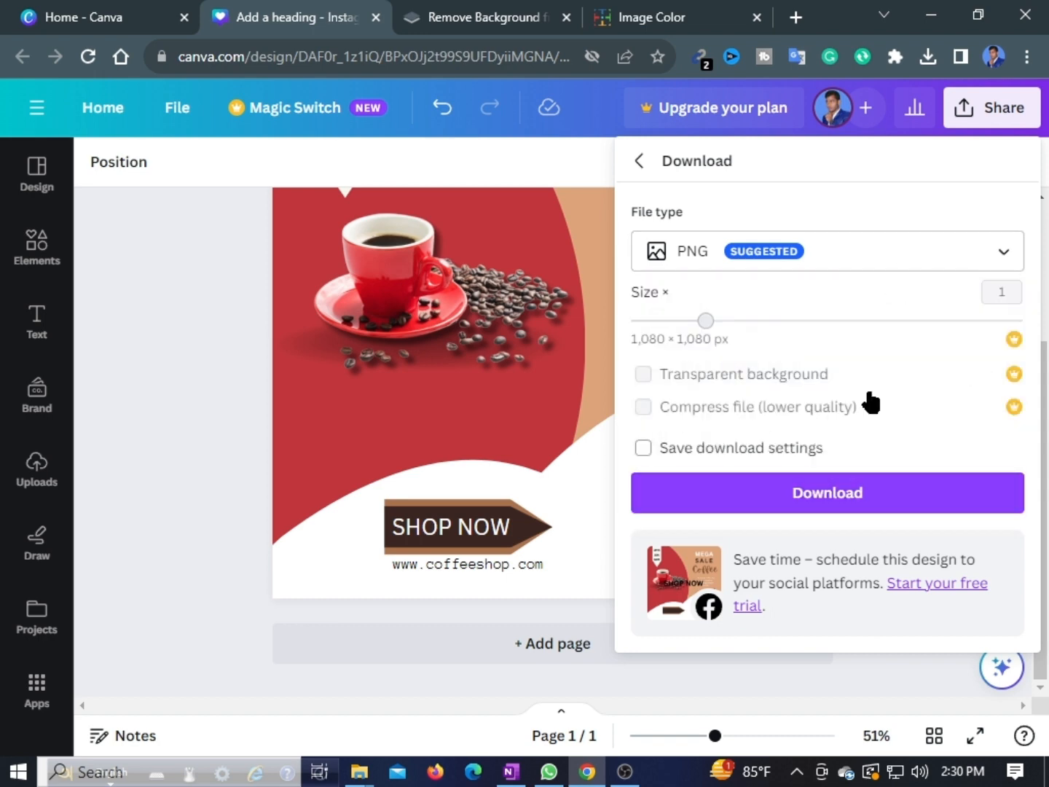
{"action": "left_click", "coordinate": [834, 492]}
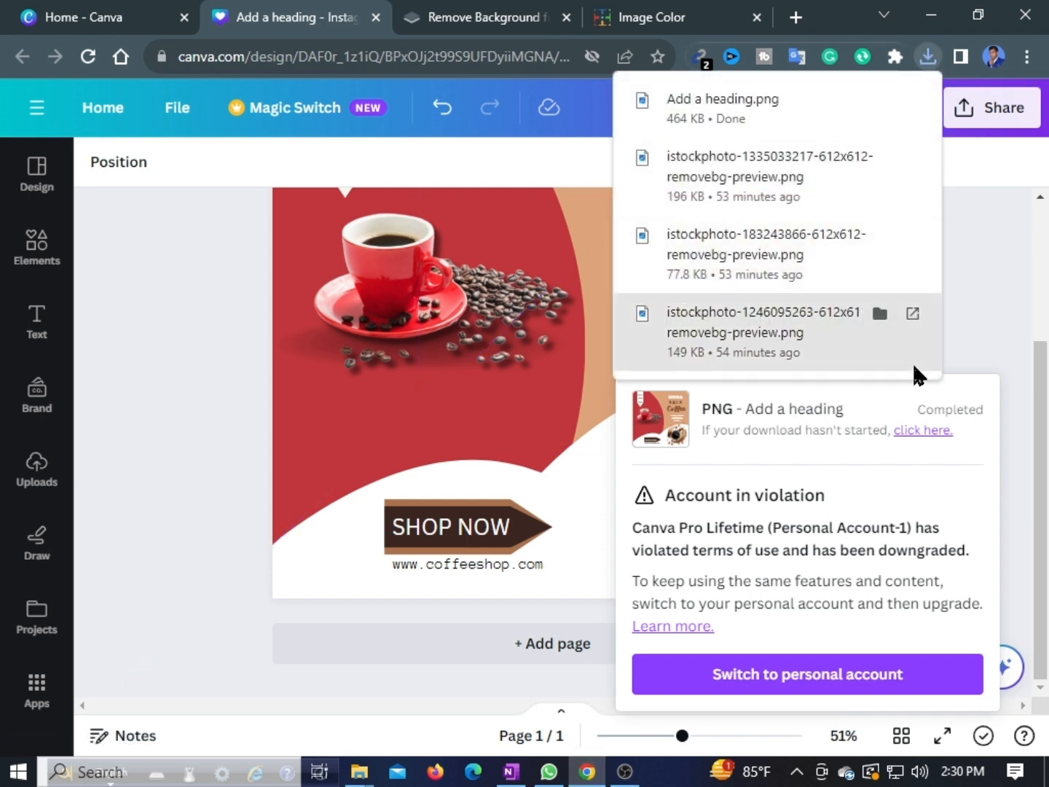
Step: Open the downloaded Add a heading.png in the image viewer and inspect the exported post up close
{"action": "left_click", "coordinate": [757, 115]}
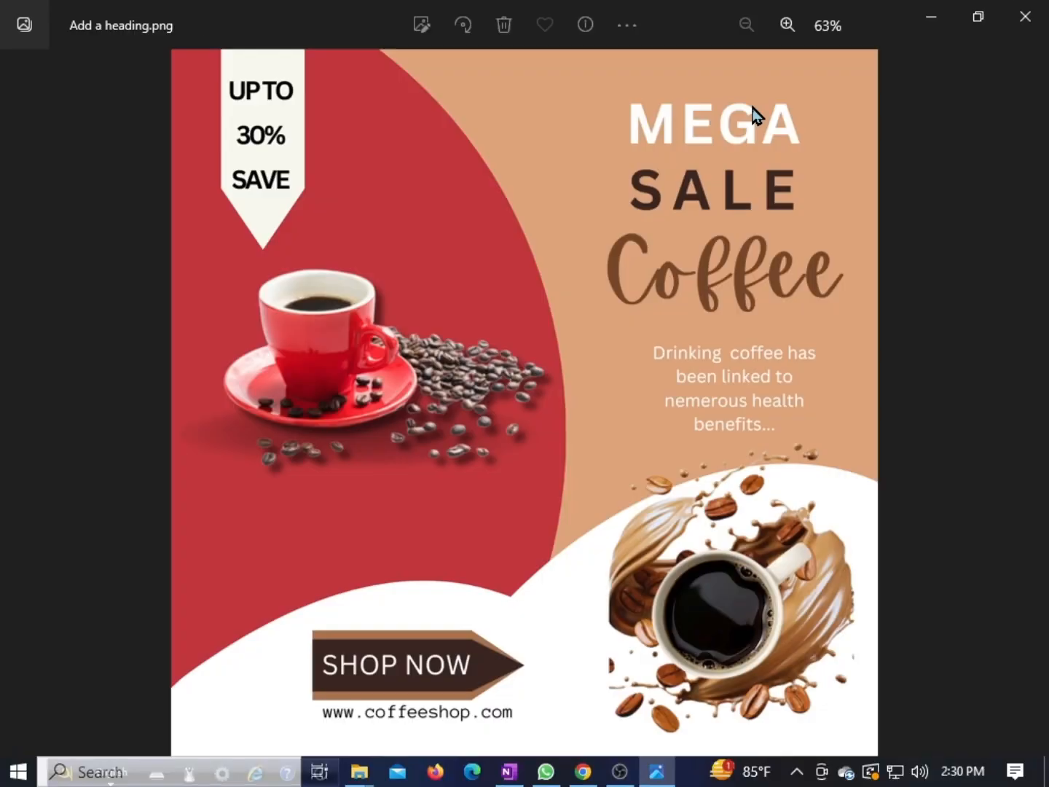
{"action": "scroll", "coordinate": [674, 413], "scroll_direction": "up", "scroll_amount": 1}
{"action": "left_click_drag", "start_coordinate": [480, 427], "coordinate": [801, 425]}
{"action": "scroll", "coordinate": [606, 284], "scroll_direction": "down", "scroll_amount": 1}
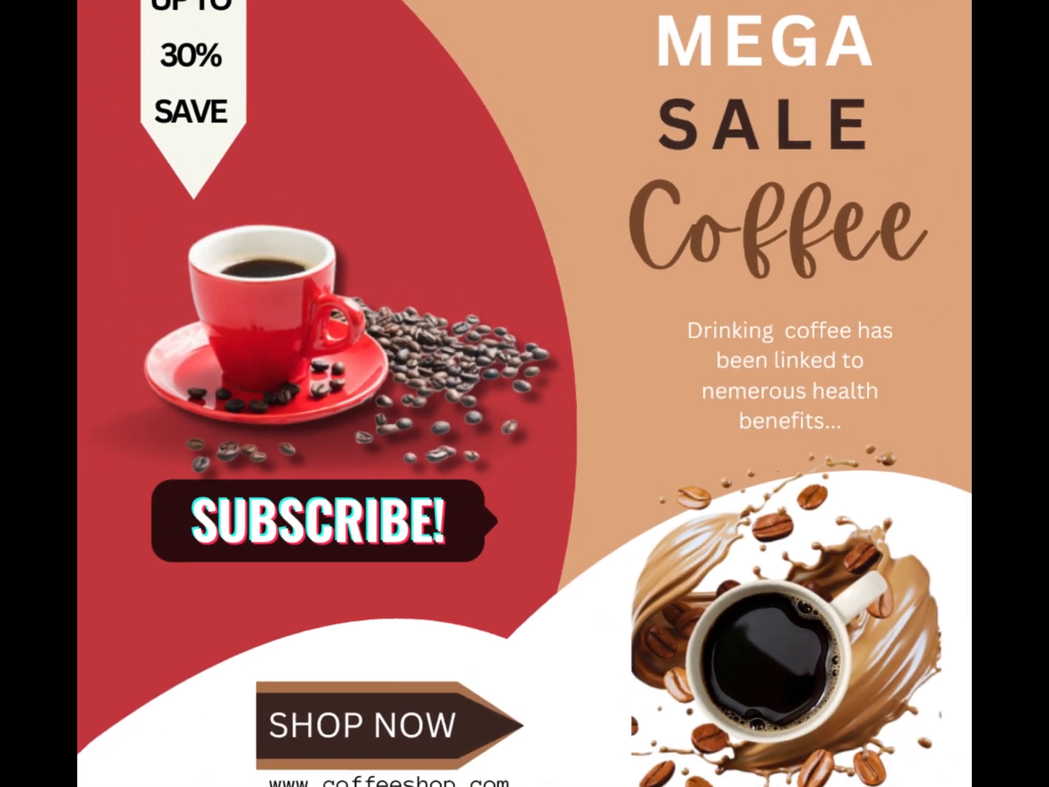